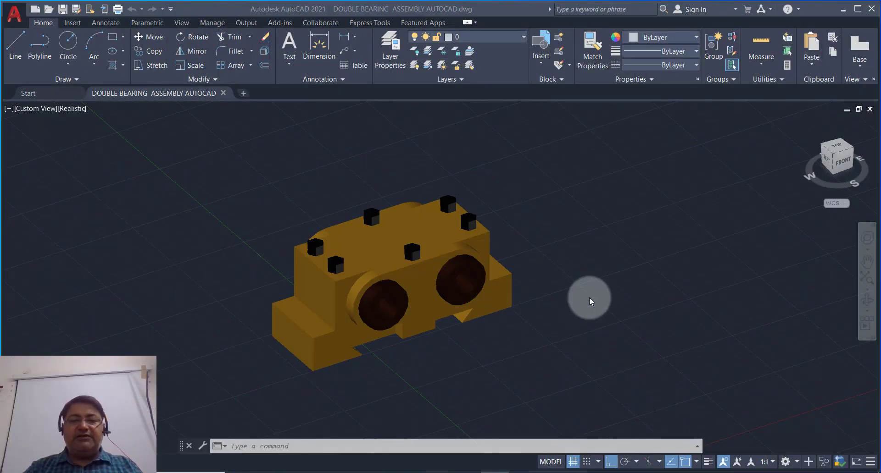
Step: Orbit the bearing housing assembly and select the base and top cap to inspect them
left_click(593, 271)
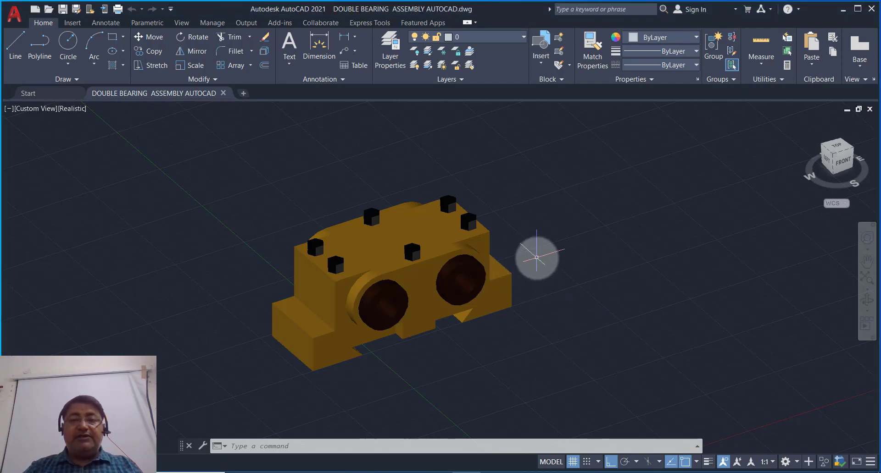
mouse_move(541, 259)
middle_mouse_down("shift")
mouse_move(442, 266)
mouse_move(407, 257)
mouse_move(404, 230)
mouse_move(410, 260)
middle_mouse_up("shift")
scroll(322, 280, "up", 2)
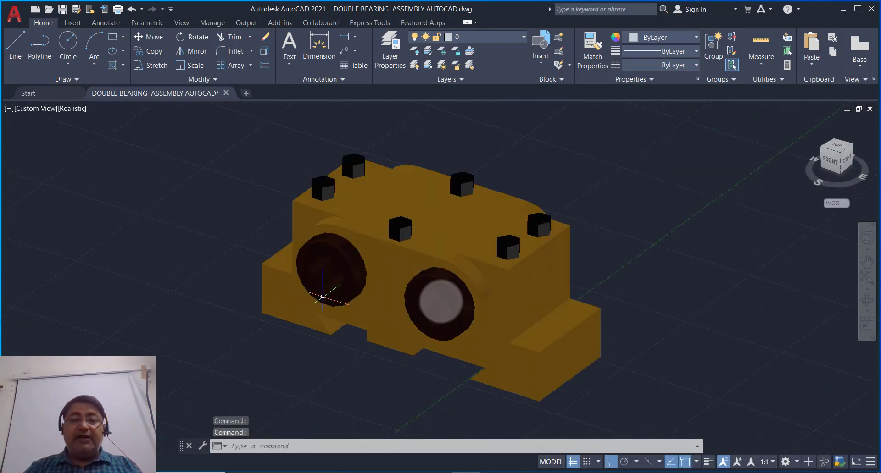
mouse_move(605, 287)
middle_mouse_down("shift")
mouse_move(614, 259)
mouse_move(625, 287)
mouse_move(679, 240)
mouse_move(674, 252)
mouse_move(663, 251)
mouse_move(669, 240)
mouse_move(684, 249)
middle_mouse_up("shift")
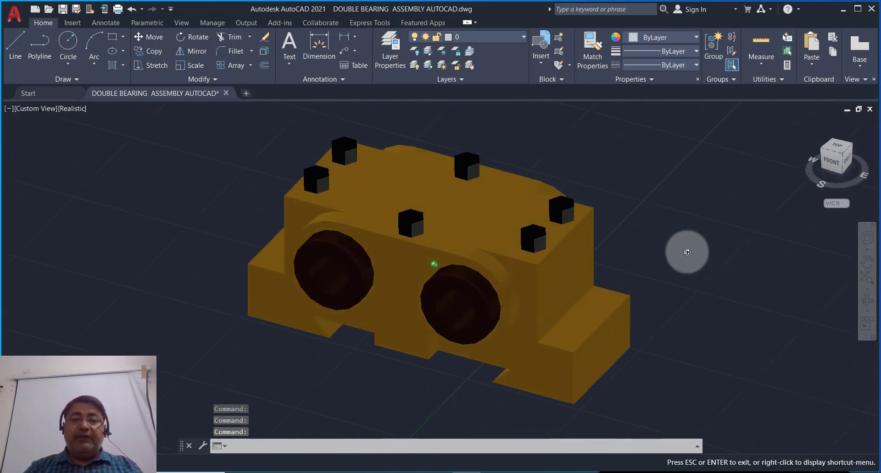
left_click(568, 390)
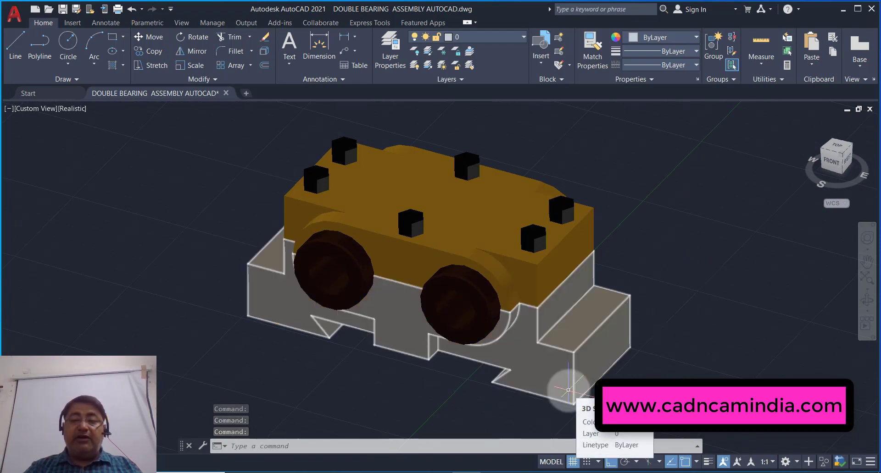
key("Escape")
left_click(541, 273)
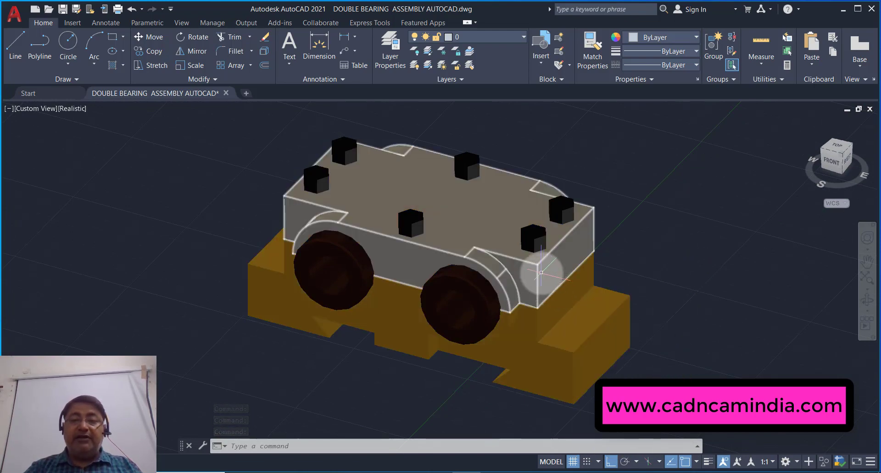
key("Escape")
Step: Move the right bearing into the left bore
left_click(478, 294)
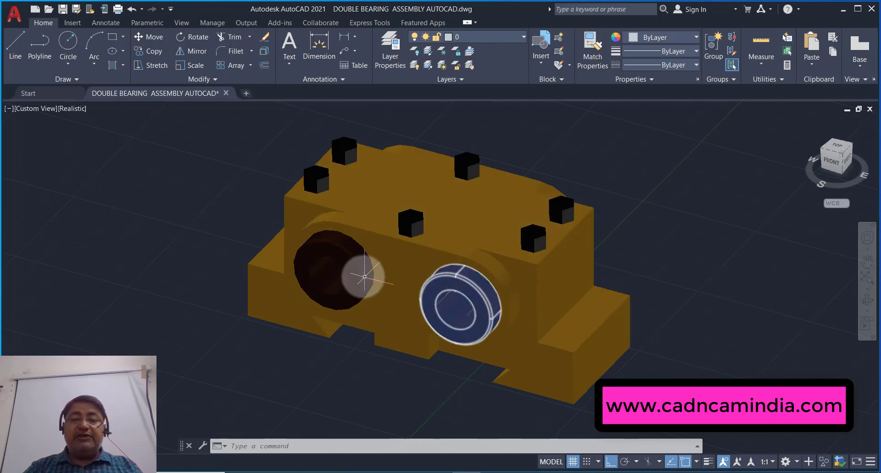
left_click(364, 277)
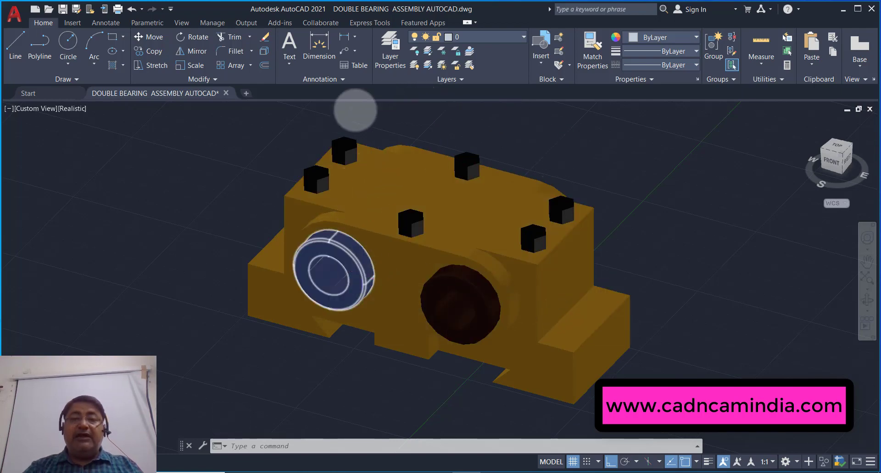
key("Escape")
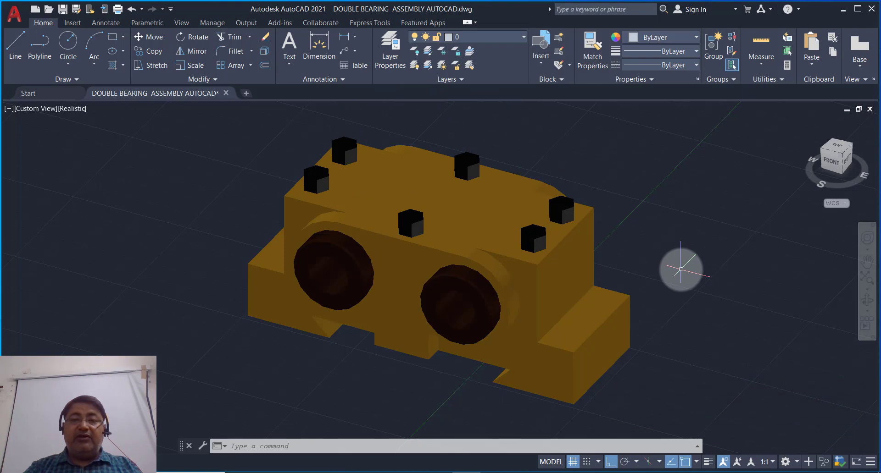
Step: Close the DOUBLE BEARING ASSEMBLY AUTOCAD.dwg drawing tab
scroll(680, 269, "down", 2)
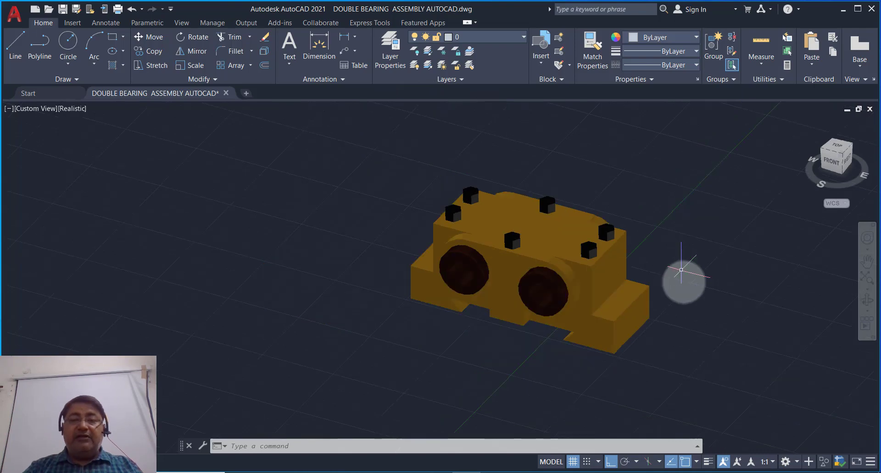
middle_click_drag(648, 290, 603, 277)
scroll(603, 277, "up", 2)
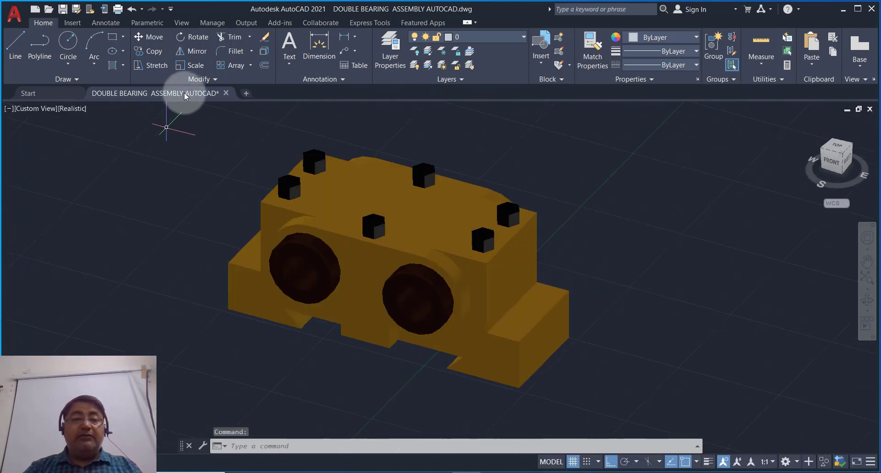
left_click(223, 93)
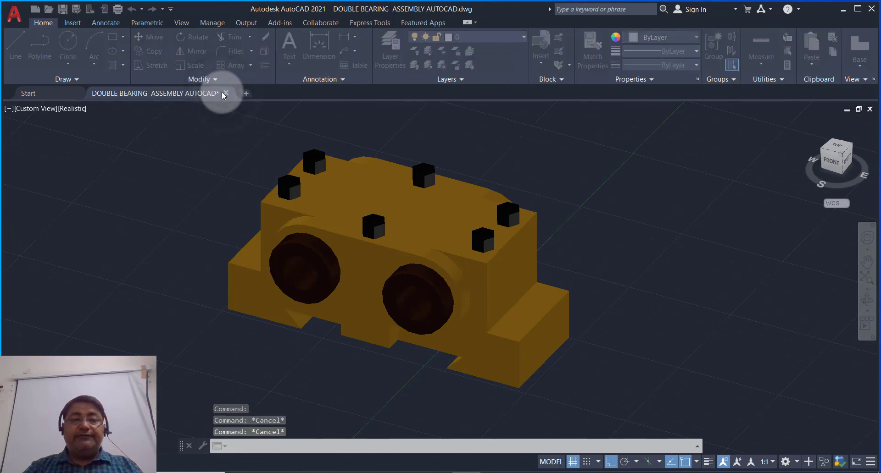
Step: Discard the assembly's changes and start Drawing1 from the acad3D.dwt template
left_click(474, 268)
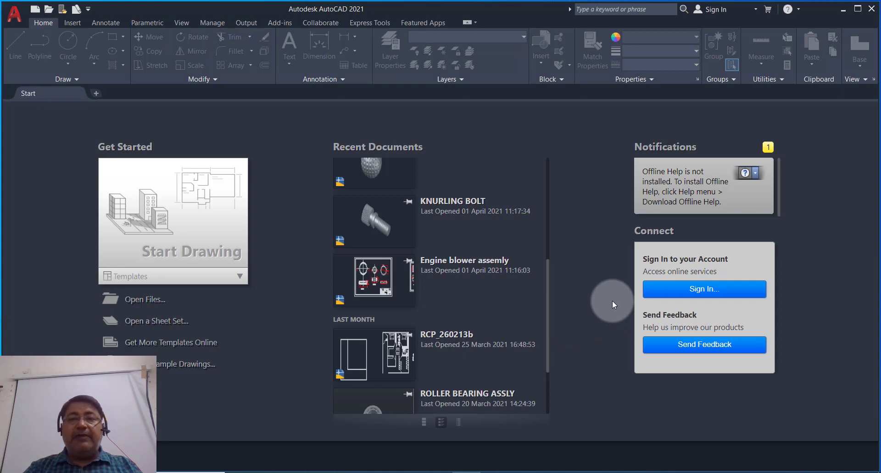
left_click(220, 280)
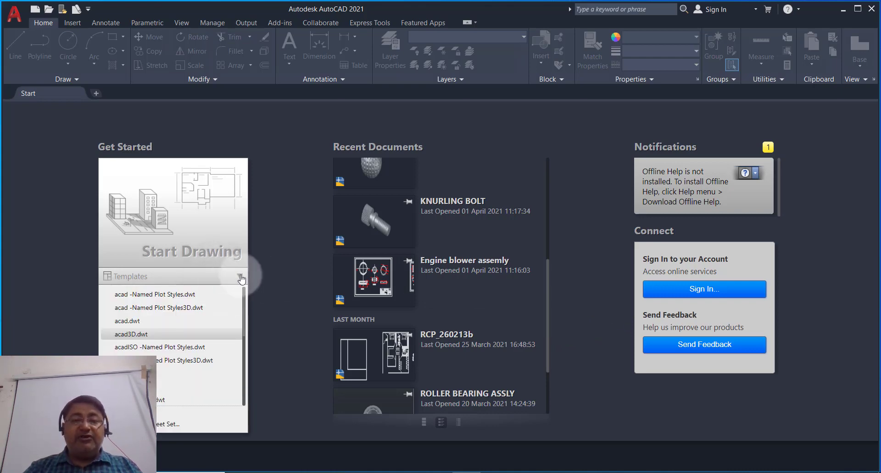
left_click(138, 337)
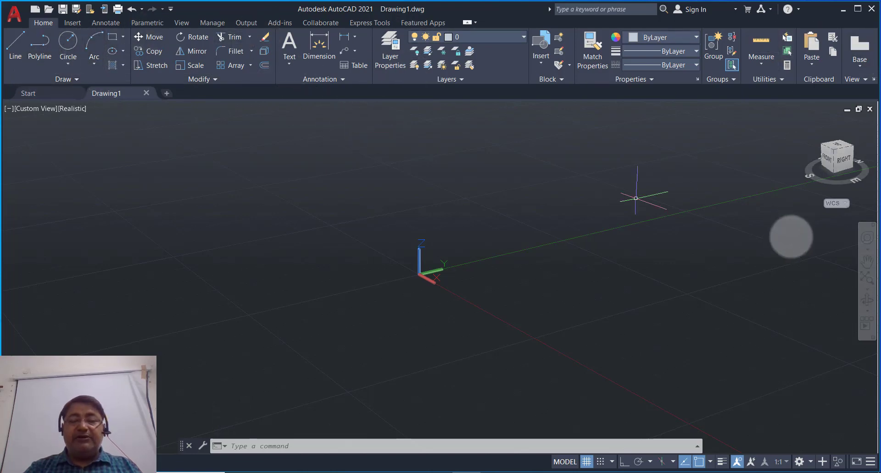
Step: Switch to the 3D Modeling workspace from the status-bar workspace menu
left_click(799, 461)
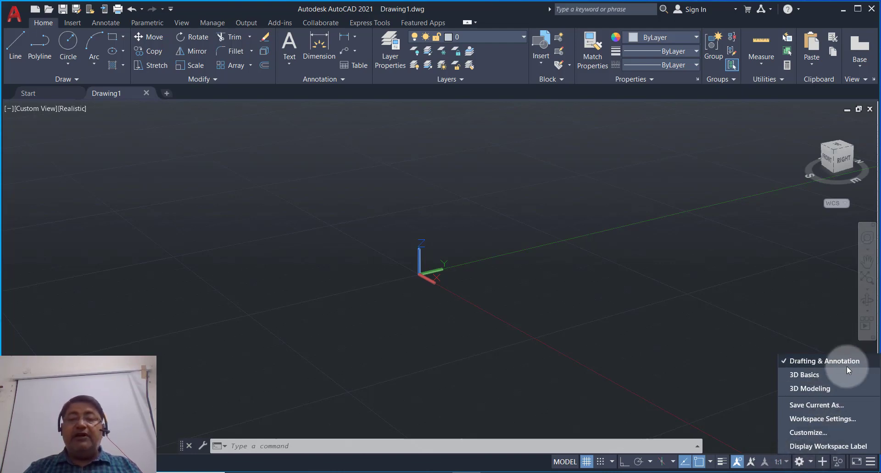
left_click(824, 389)
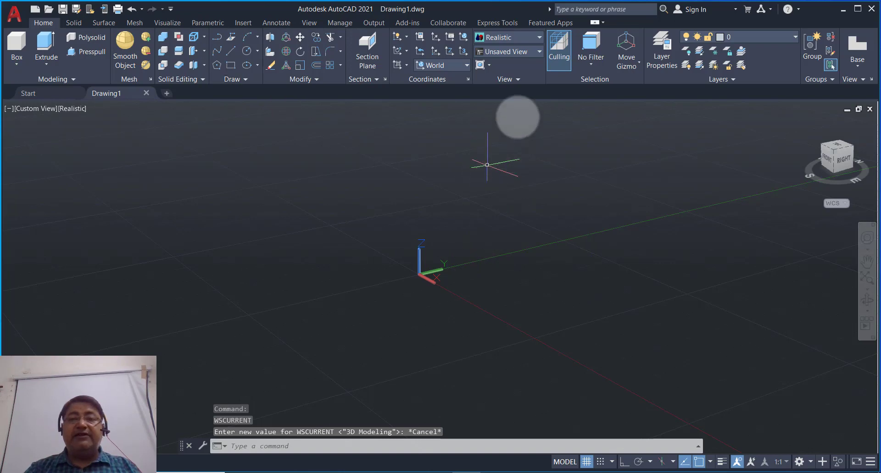
Step: Set the view to Front with parallel projection
left_click(526, 52)
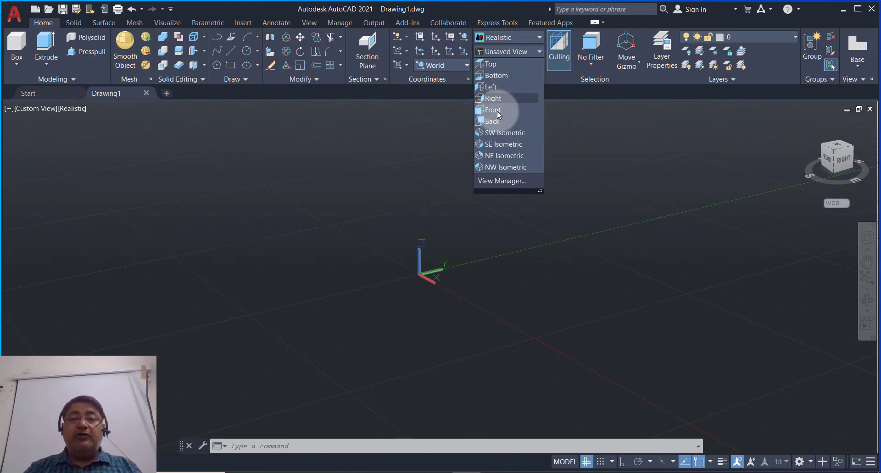
left_click(480, 110)
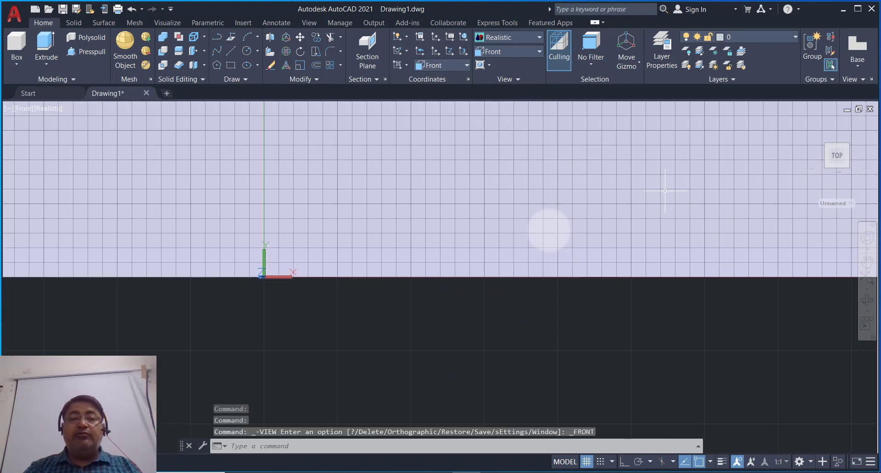
right_click(837, 159)
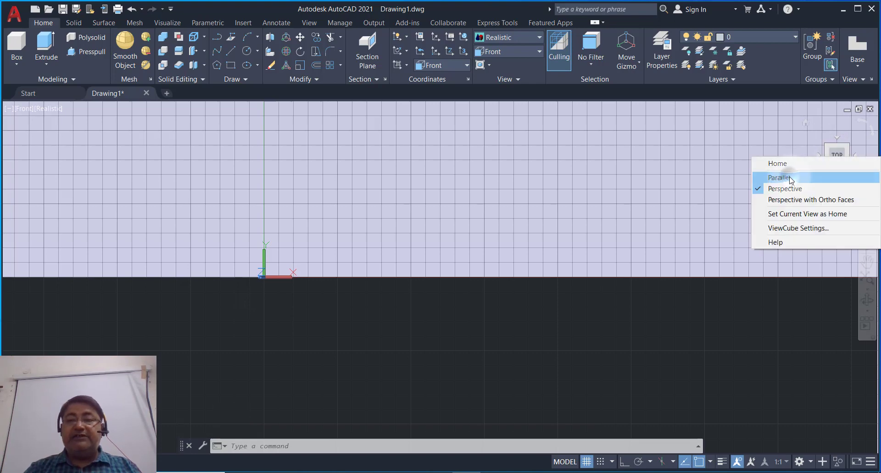
left_click(790, 181)
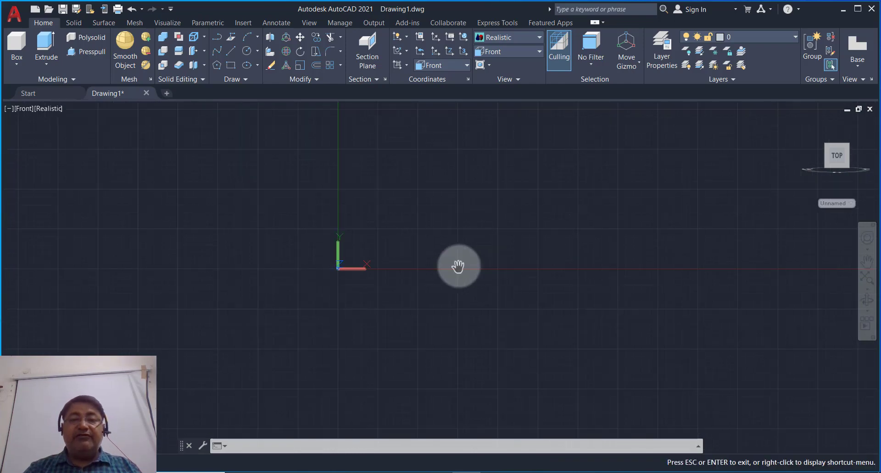
Step: Pan the drawing area to recentre it and start the LINE command
middle_click_drag(482, 259, 617, 147)
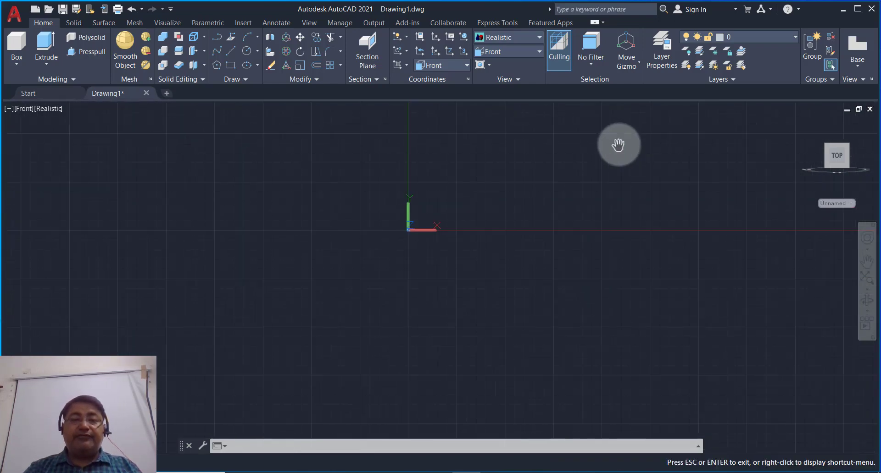
right_click(416, 163)
left_click(433, 168)
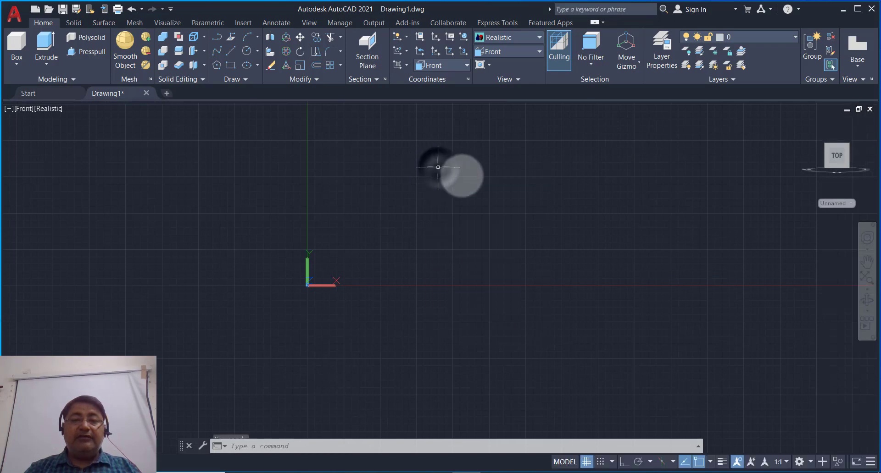
key("Return")
left_click_drag(459, 179, 315, 238)
key("Escape")
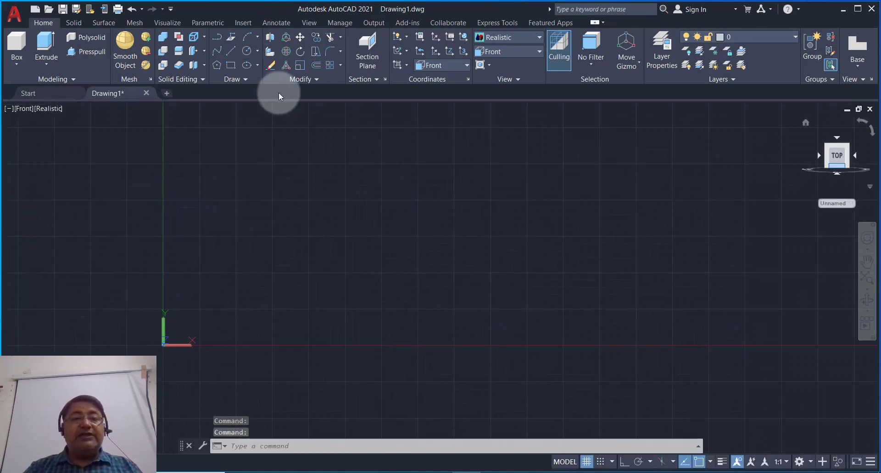
left_click(232, 52)
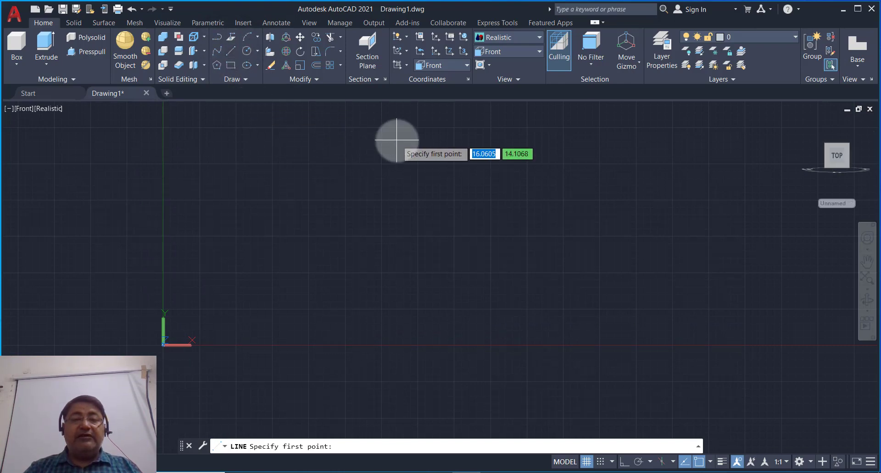
Step: With Ortho on, draw a 50-unit vertical line then a 20-unit horizontal line
left_click(397, 140)
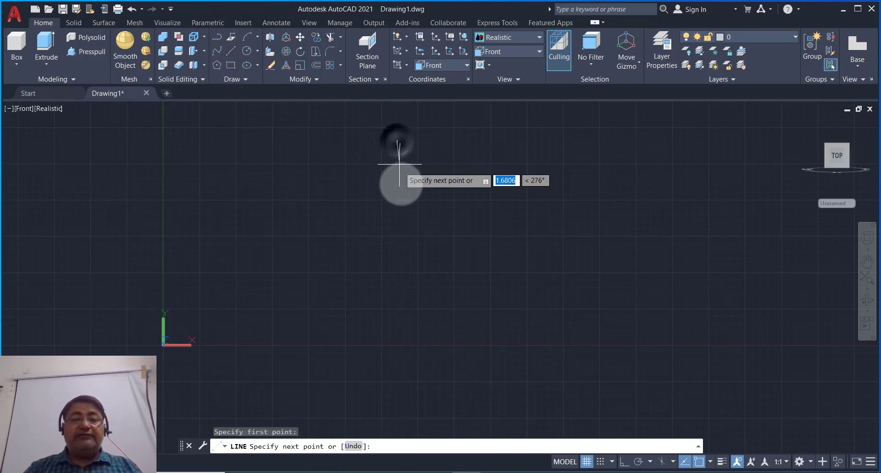
left_click(624, 463)
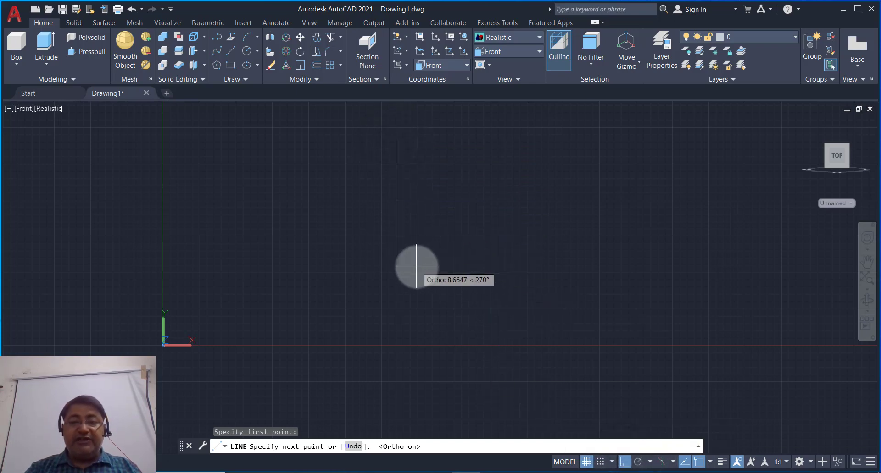
scroll(416, 267, "down", 4)
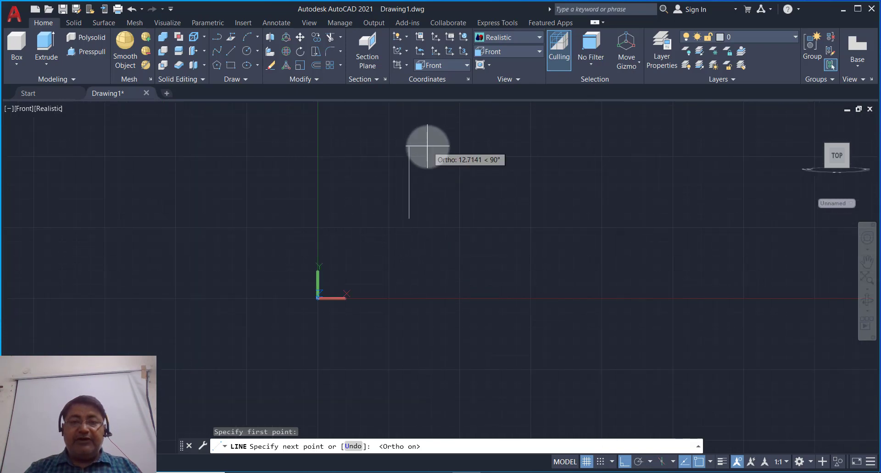
scroll(423, 145, "up", 2)
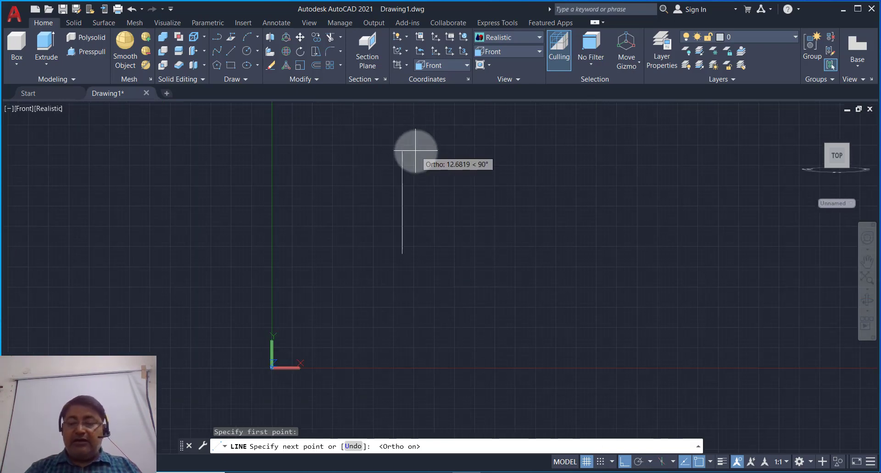
type("50")
key("Return")
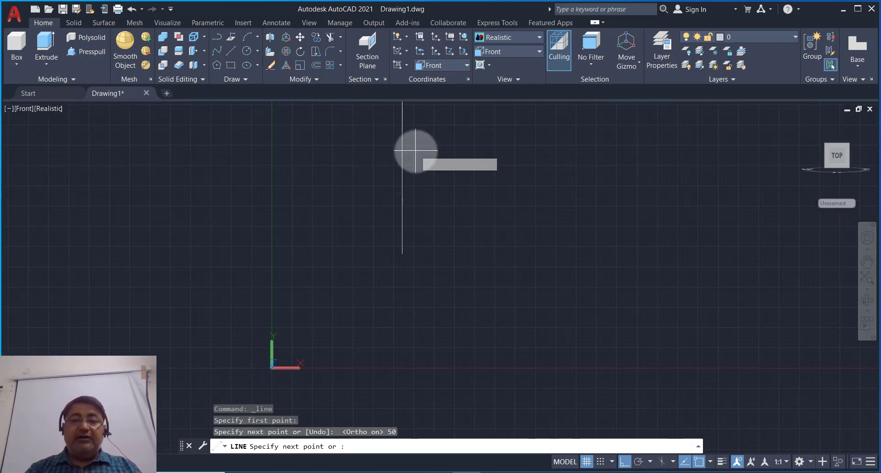
scroll(410, 268, "down", 5)
scroll(442, 179, "up", 2)
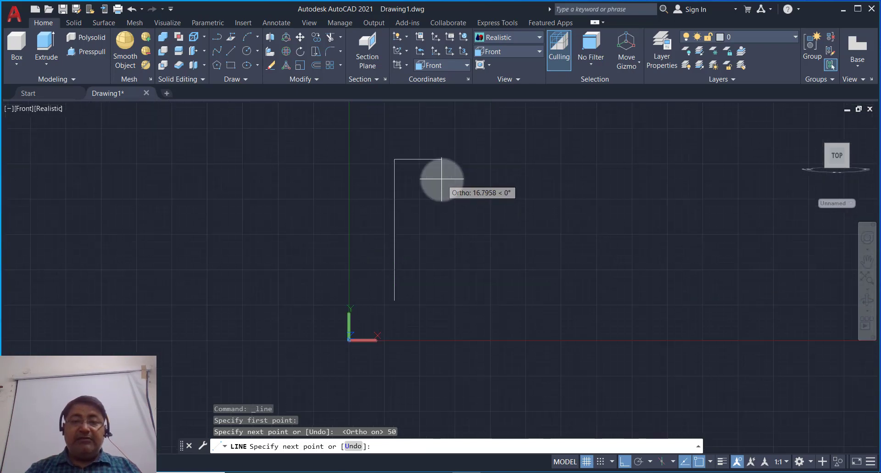
scroll(442, 179, "up", 2)
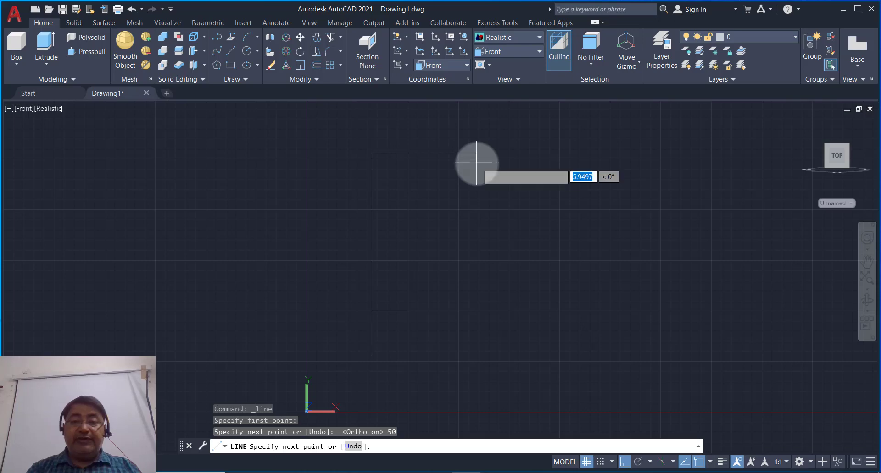
type("20")
key("Return")
key("Return")
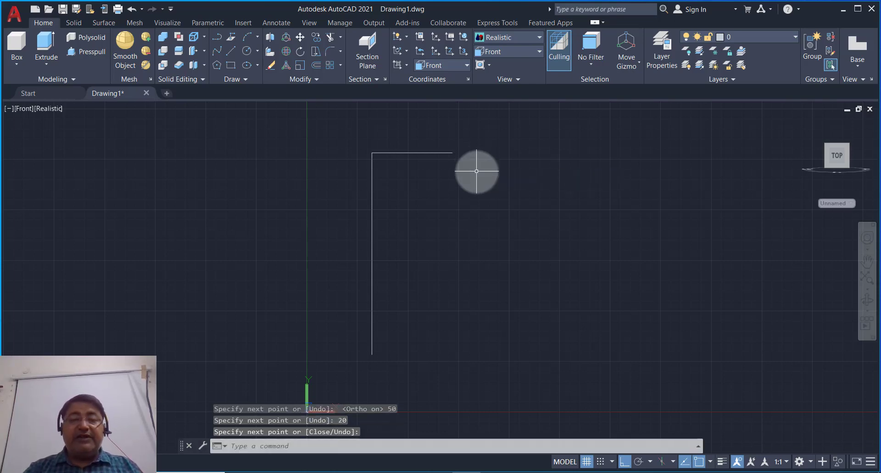
left_click(258, 37)
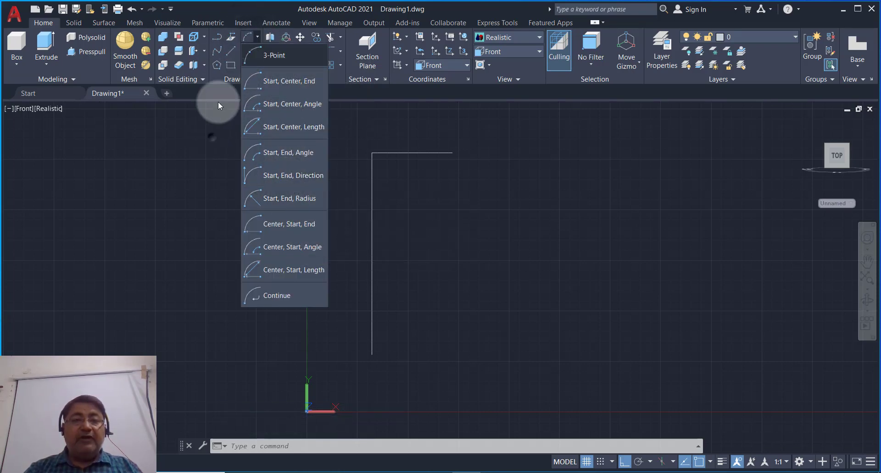
Step: Draw a 2-point circle of diameter 30 starting at the horizontal line's right end
left_click(211, 138)
left_click(233, 51)
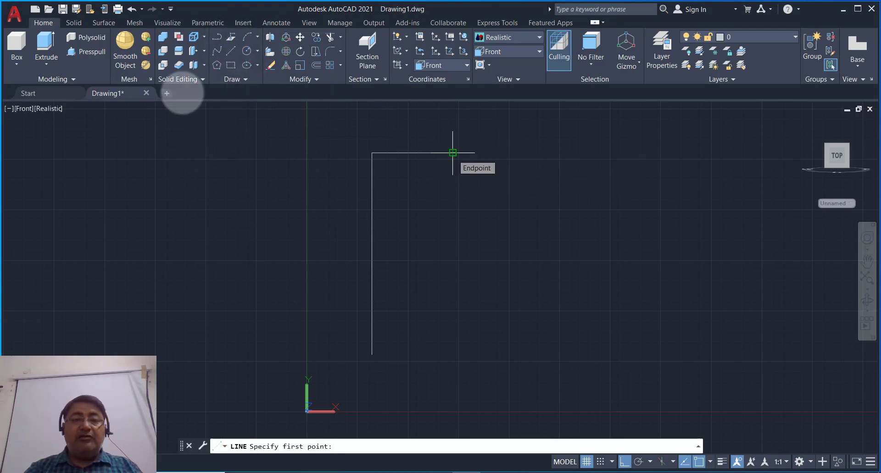
left_click(258, 52)
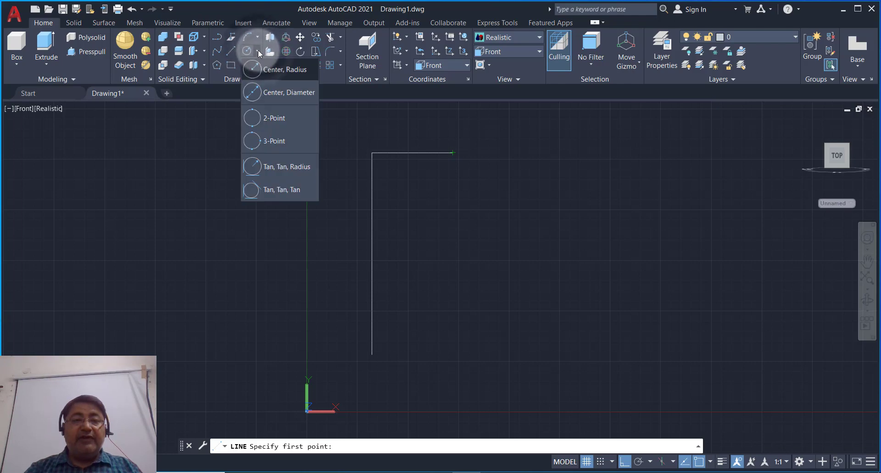
left_click(275, 119)
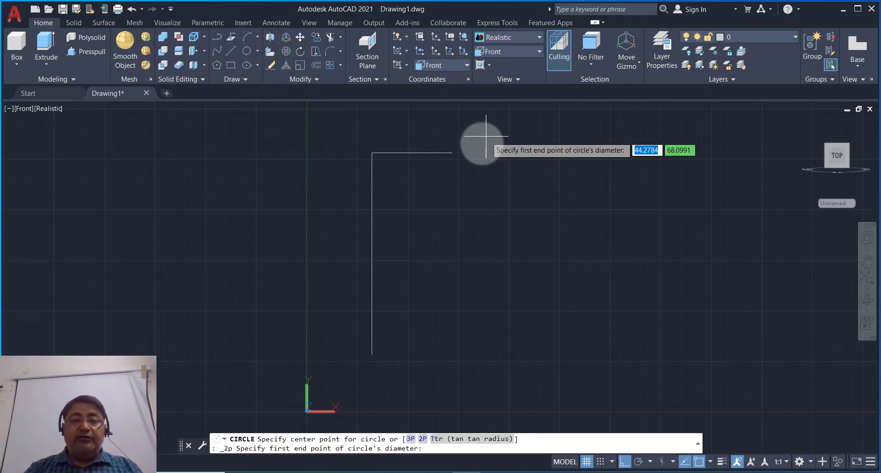
left_click(451, 152)
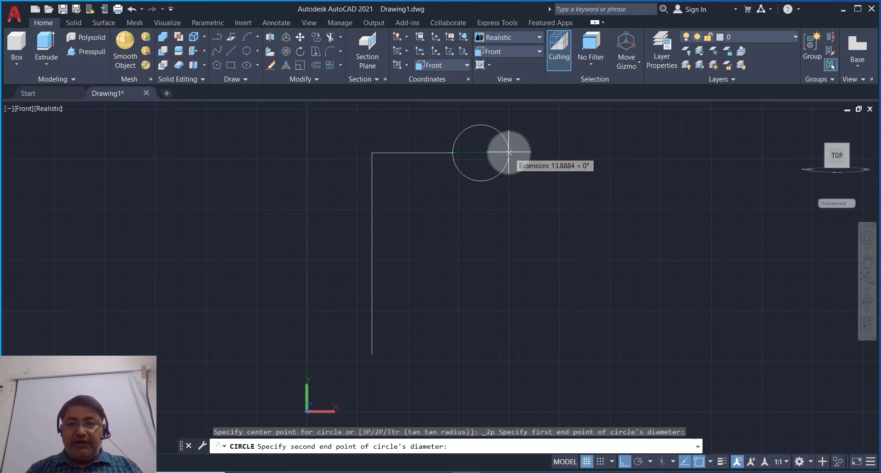
type("30")
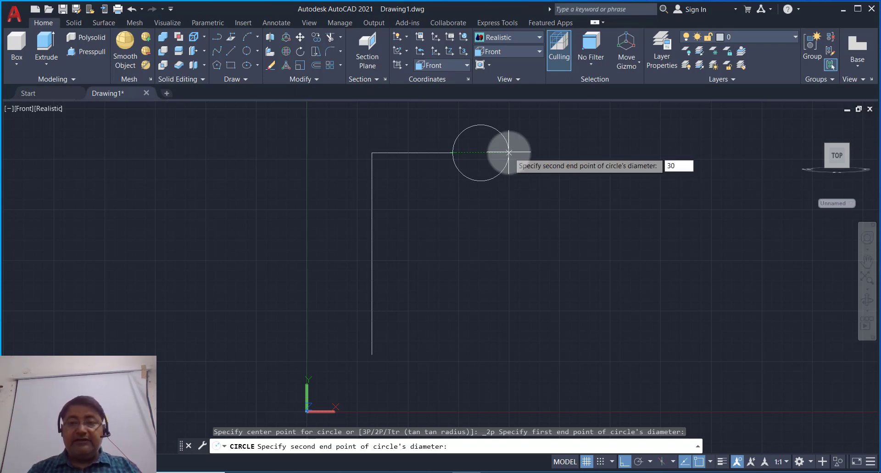
key("Return")
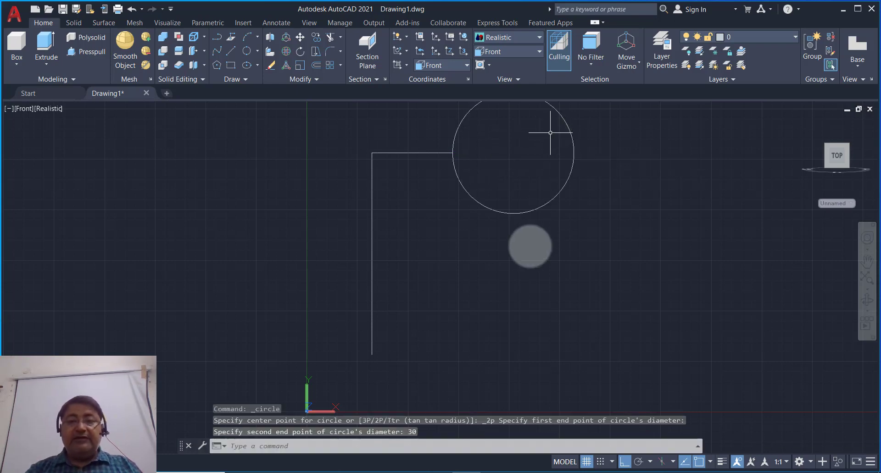
scroll(527, 245, "down", 2)
scroll(515, 250, "down", 2)
scroll(603, 217, "up", 2)
scroll(543, 235, "up", 2)
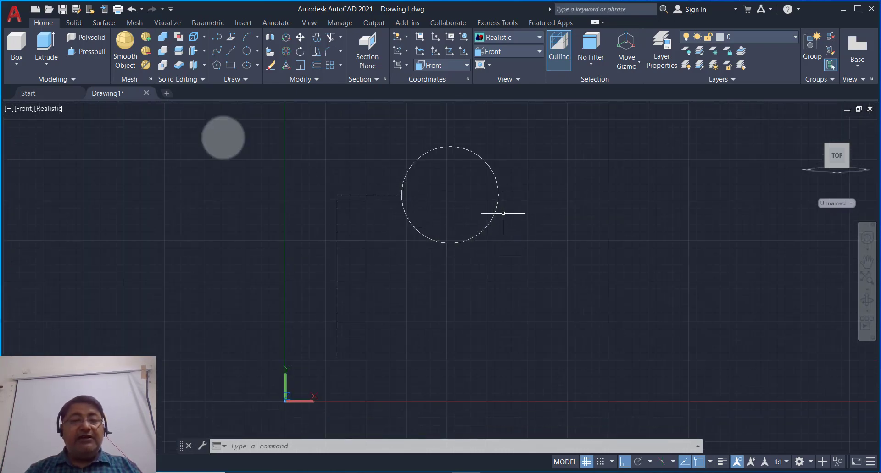
Step: From the circle's right quadrant, draw lines 20 right, 20 down, 20 right, 30 down, 45 left
left_click(230, 53)
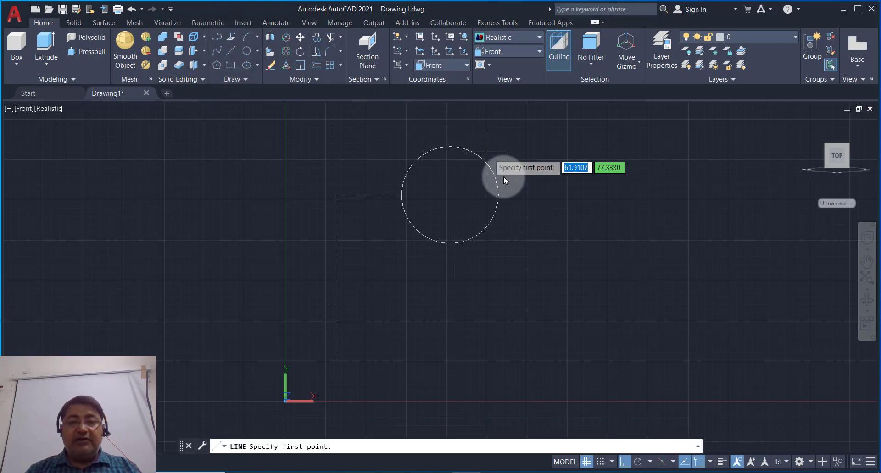
left_click(499, 194)
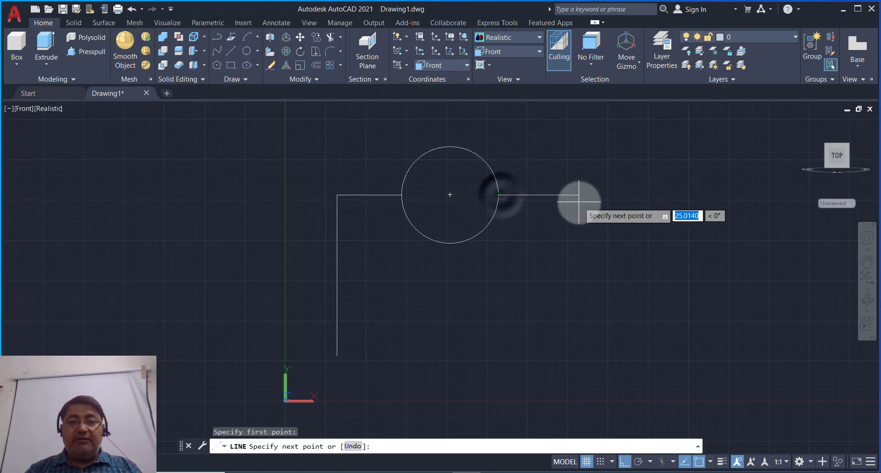
type("20")
key("Return")
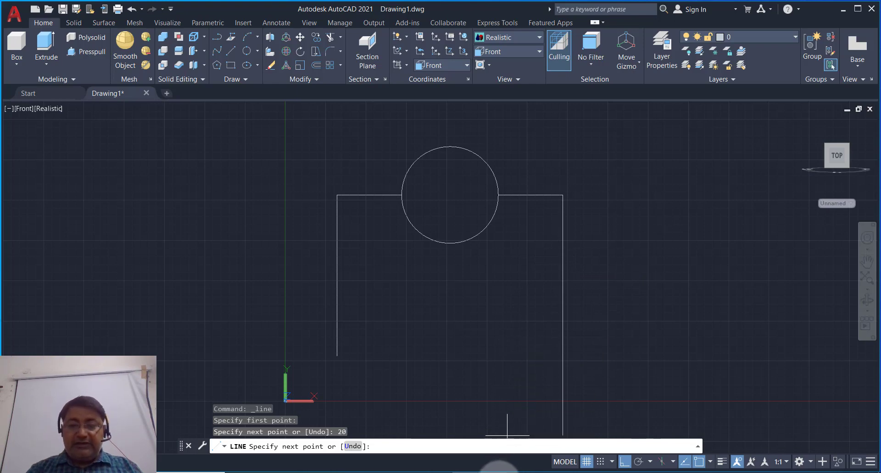
left_click(498, 471)
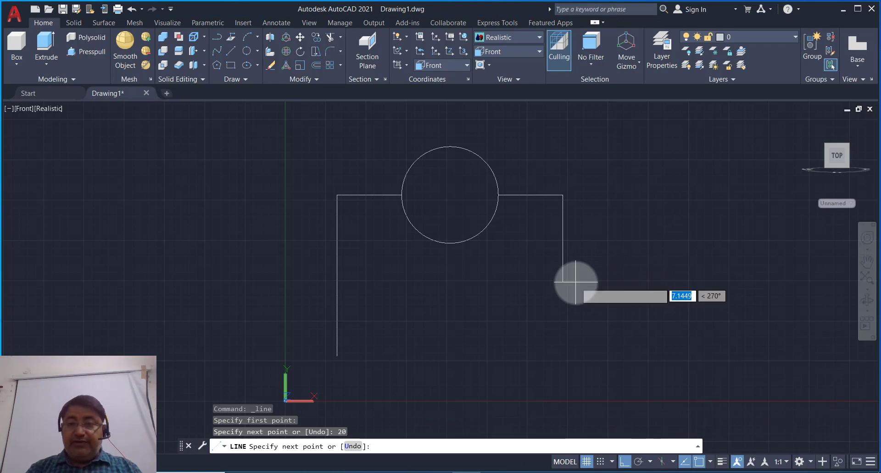
type("20")
key("Return")
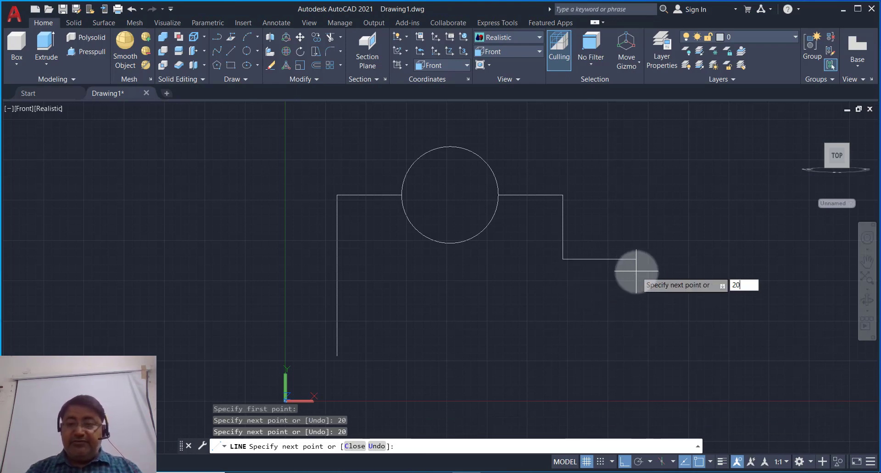
key("Return")
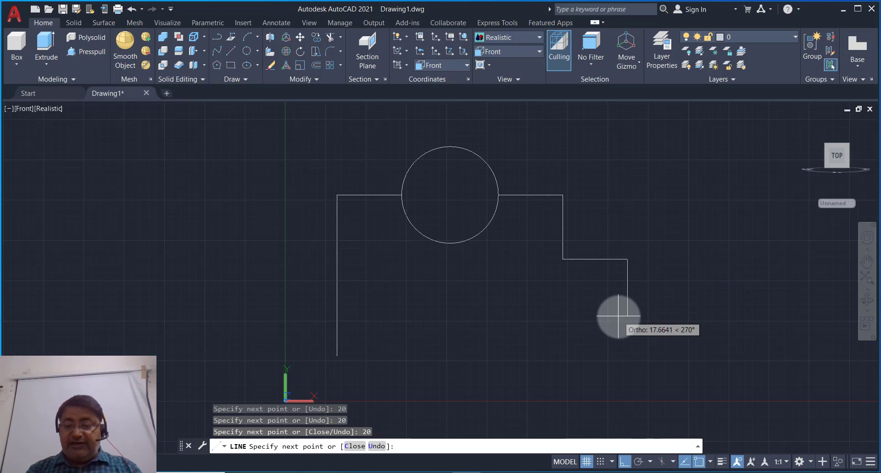
type("30")
key("Return")
type("45")
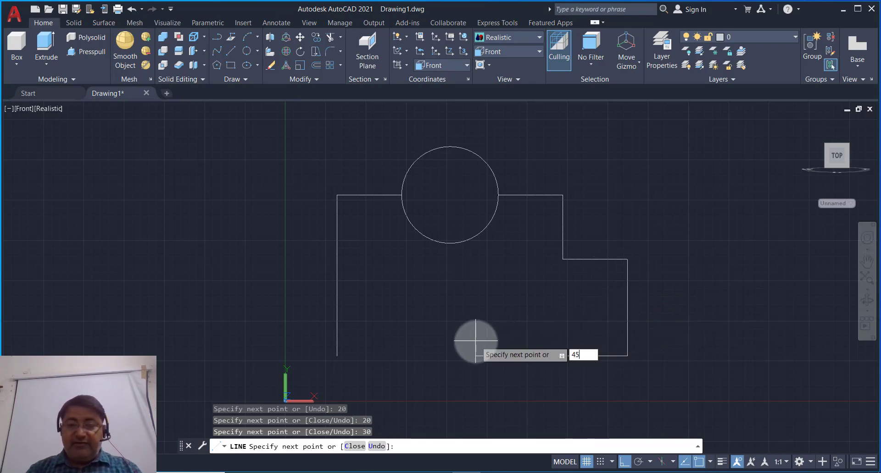
key("Return")
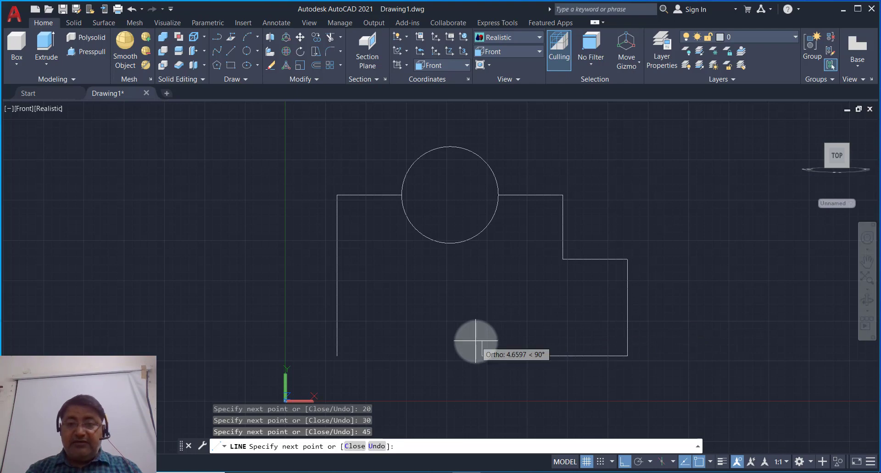
key("Return")
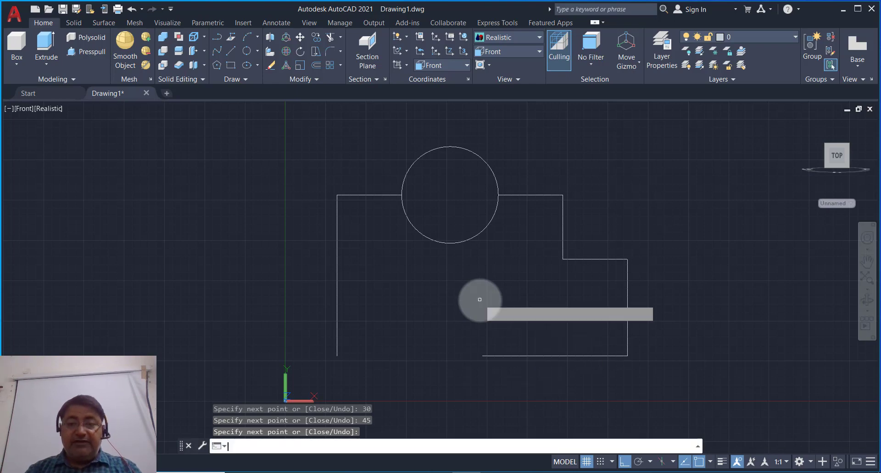
key("Return")
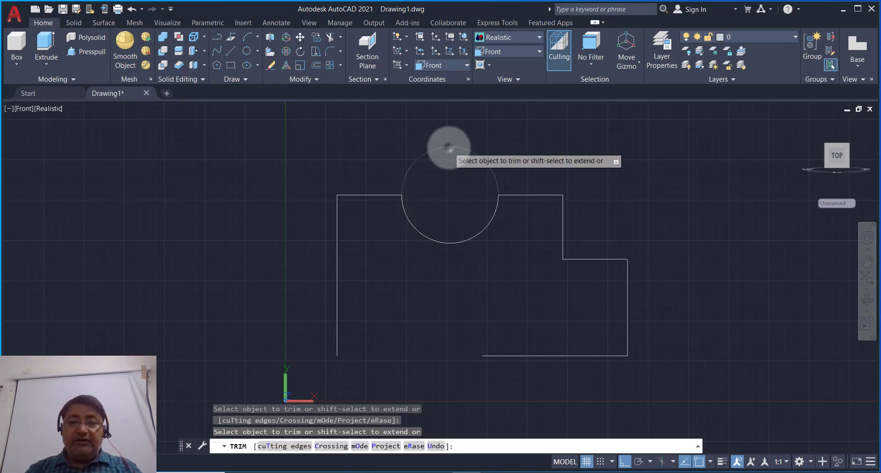
Step: Trim the circle's top arc to leave a semicircular notch, then recentre the view
left_click(450, 147)
scroll(616, 238, "down", 4)
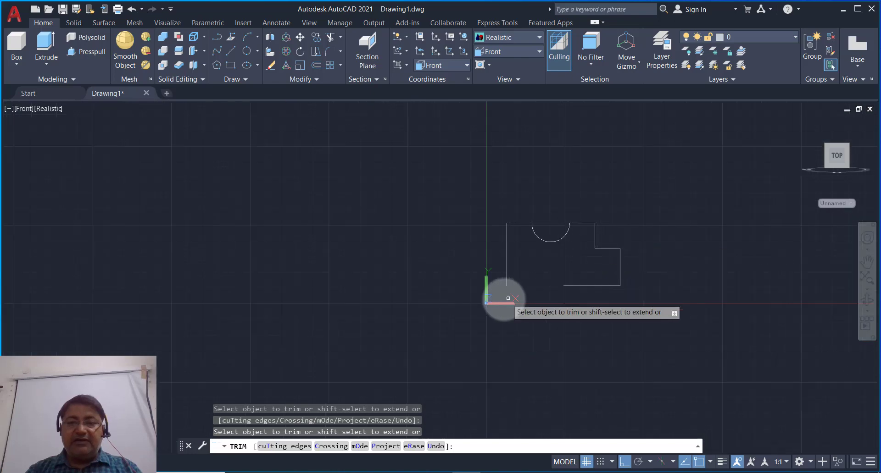
scroll(527, 280, "up", 1)
scroll(544, 276, "up", 4)
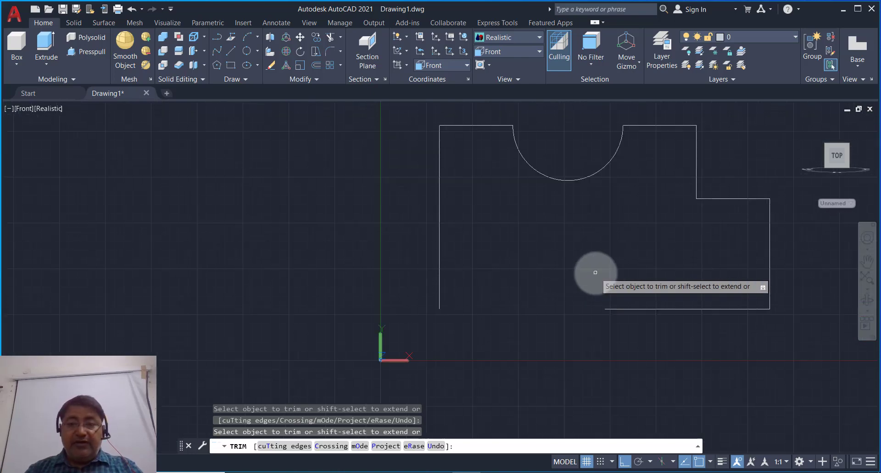
key("Escape")
key("Escape")
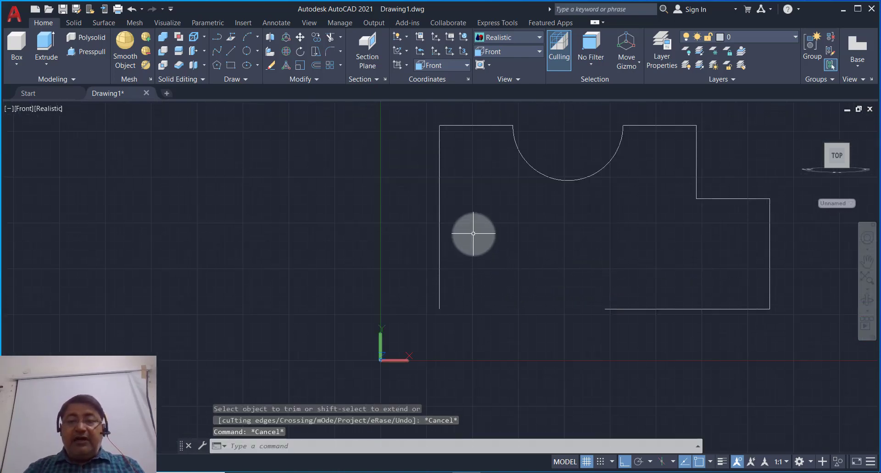
middle_click_drag(507, 267, 473, 282)
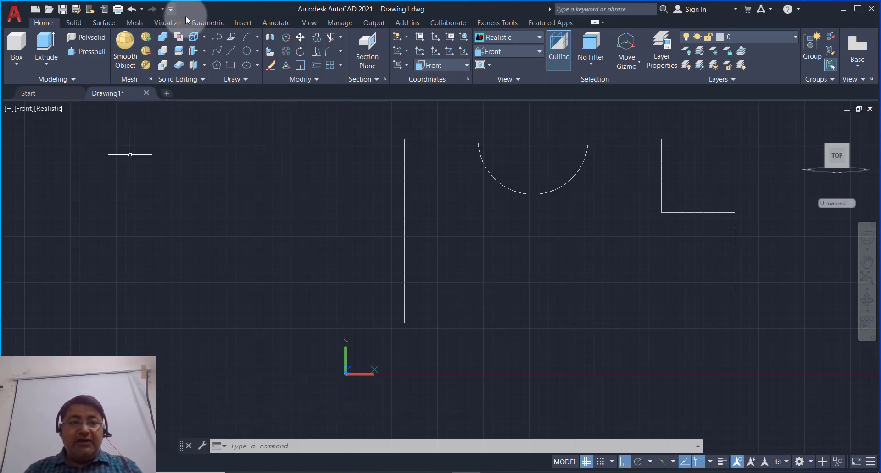
Step: From the bottom edge's left end, draw 10 up, 10 right, and a diagonal back
left_click(229, 55)
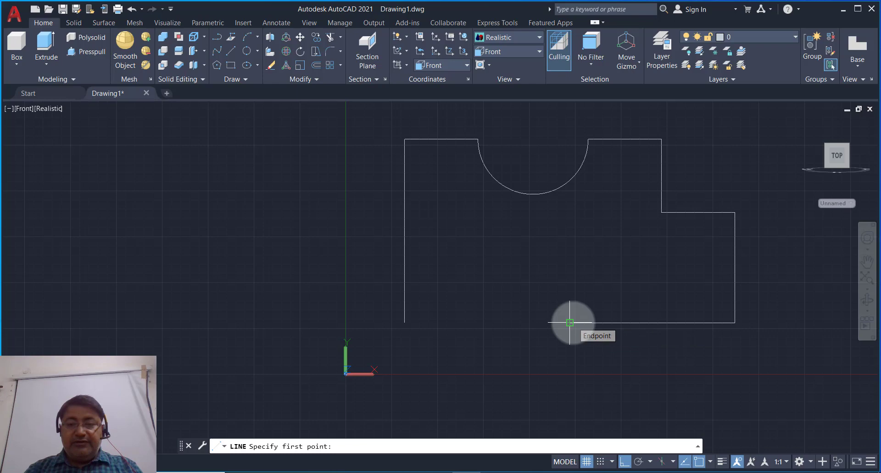
left_click(570, 323)
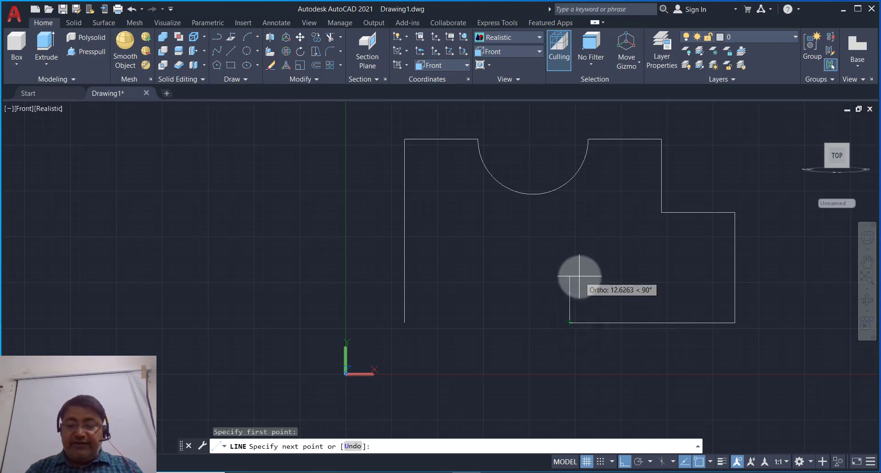
type("10")
key("Return")
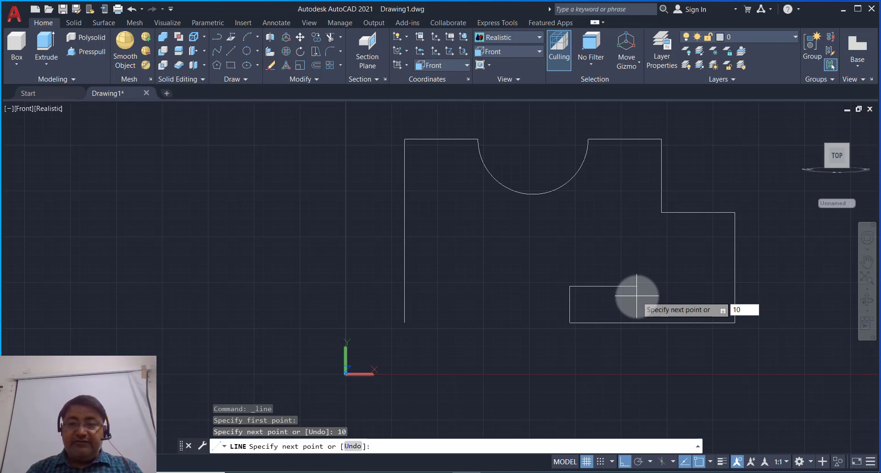
key("Return")
left_click(606, 294)
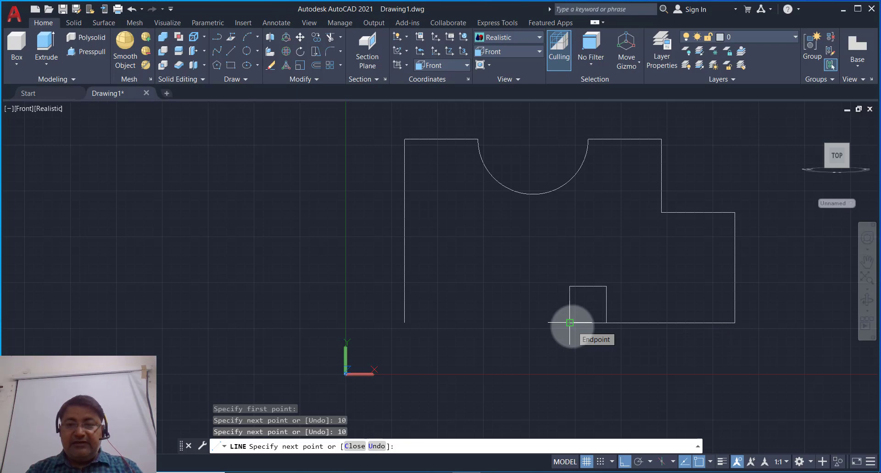
left_click(570, 323)
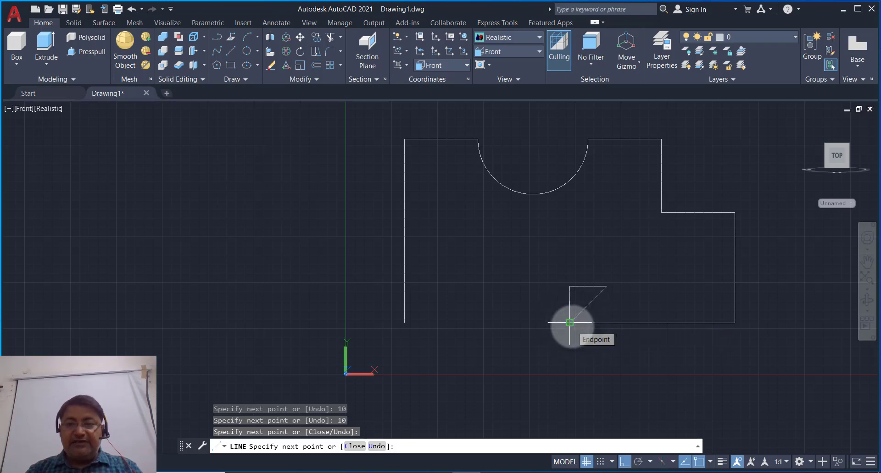
key("Return")
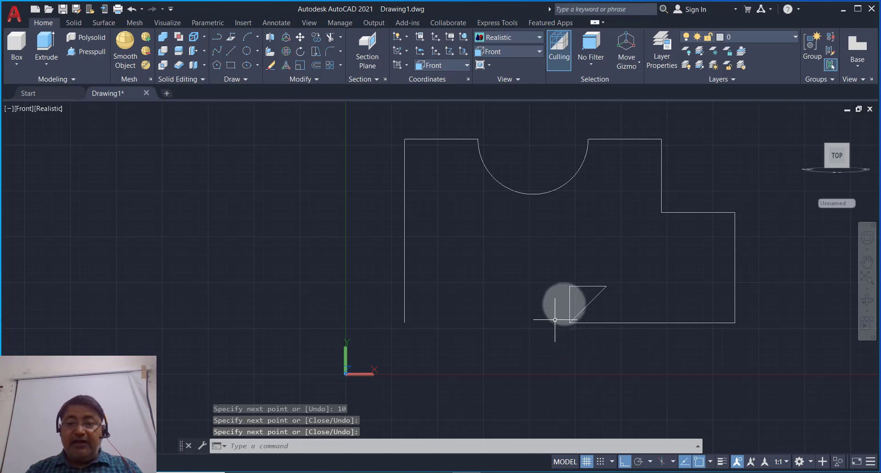
Step: Erase the short vertical line with E
left_click(570, 297)
type("E")
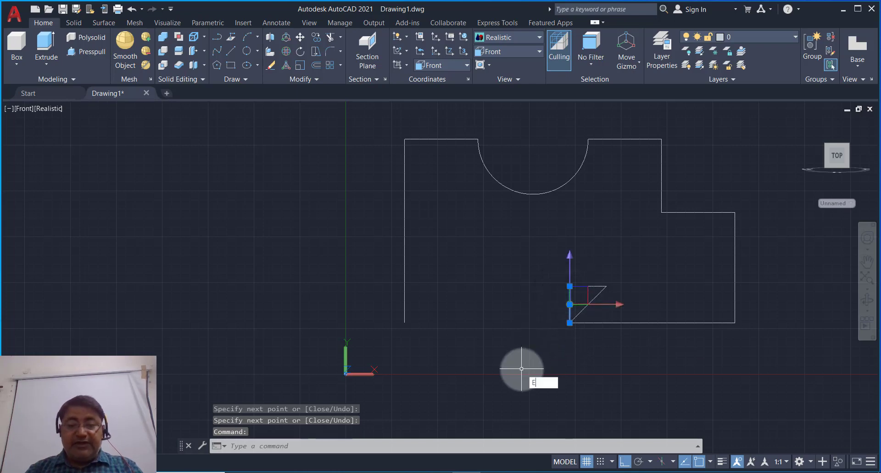
key("Return")
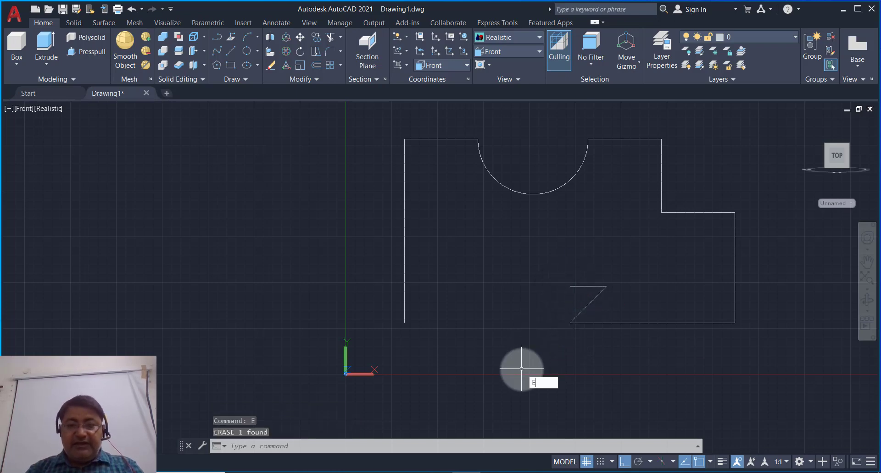
type("X")
key("Return")
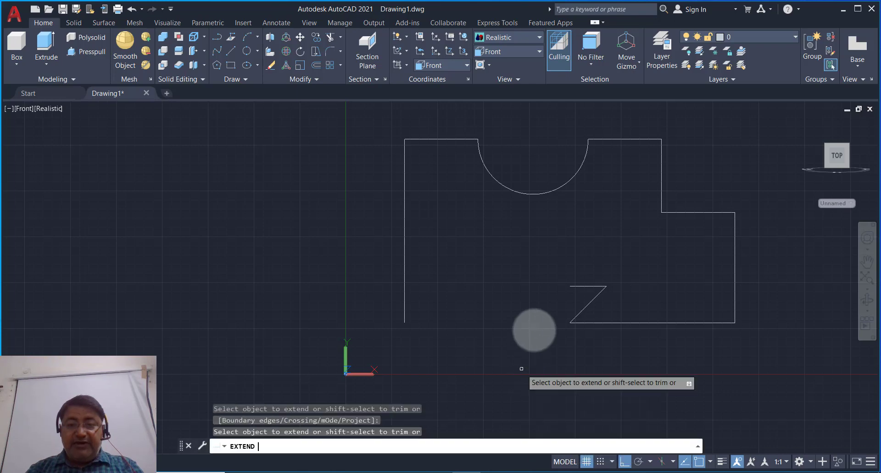
left_click(578, 285)
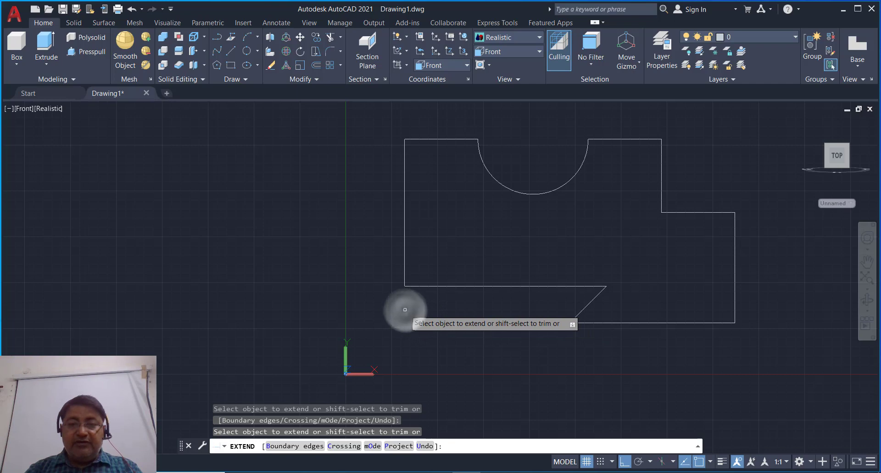
left_click(405, 310)
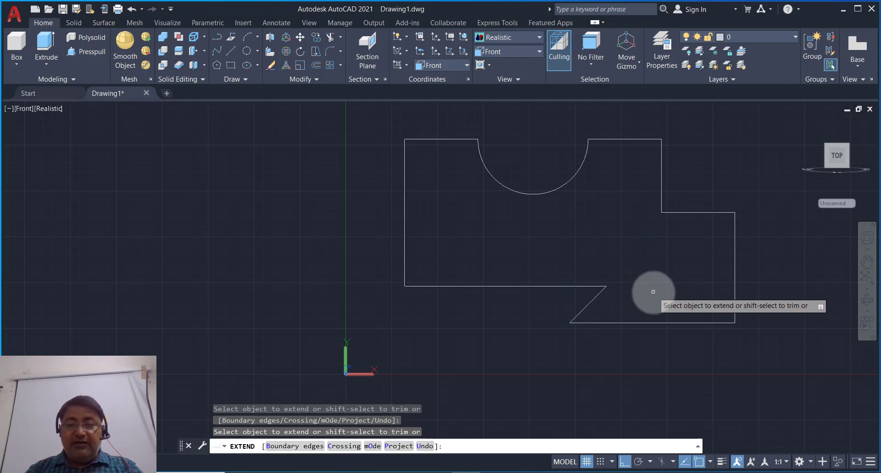
key("Escape")
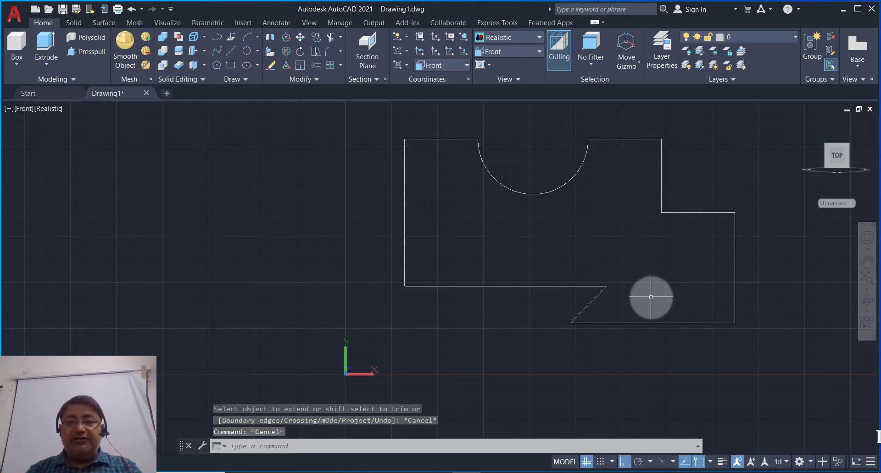
scroll(734, 291, "down", 1)
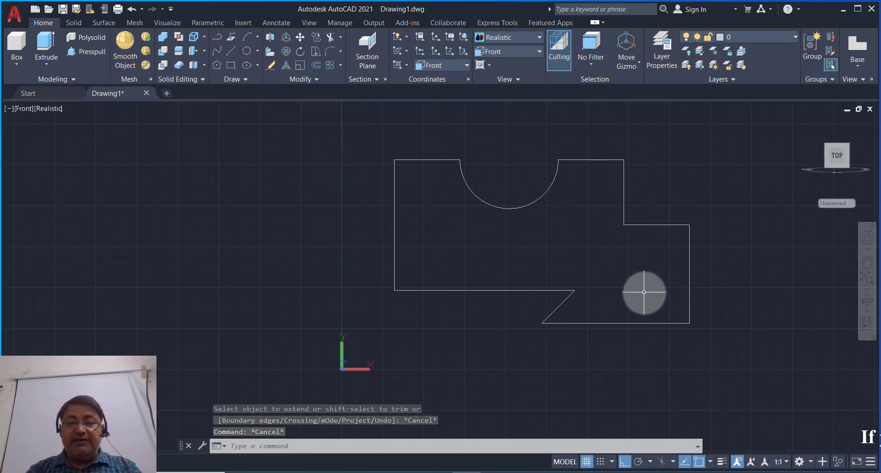
scroll(625, 289, "down", 2)
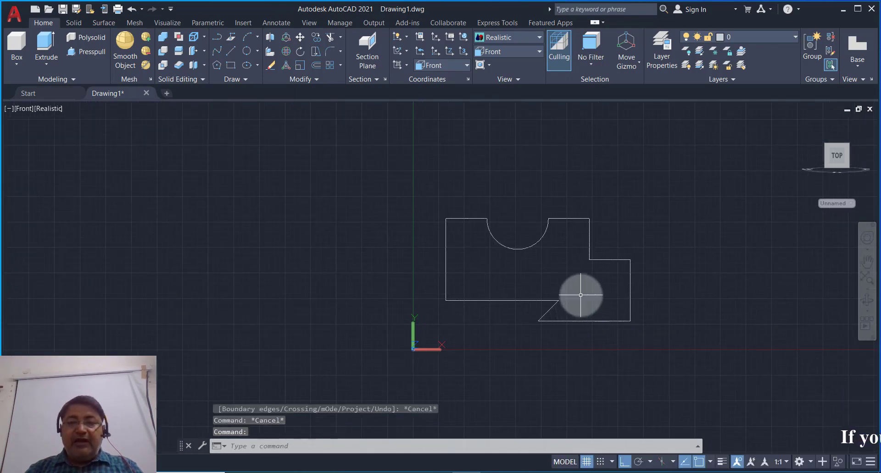
Step: Mirror the half profile about its left edge, keeping the original, then select the central vertical line
scroll(580, 295, "up", 2)
type("MI")
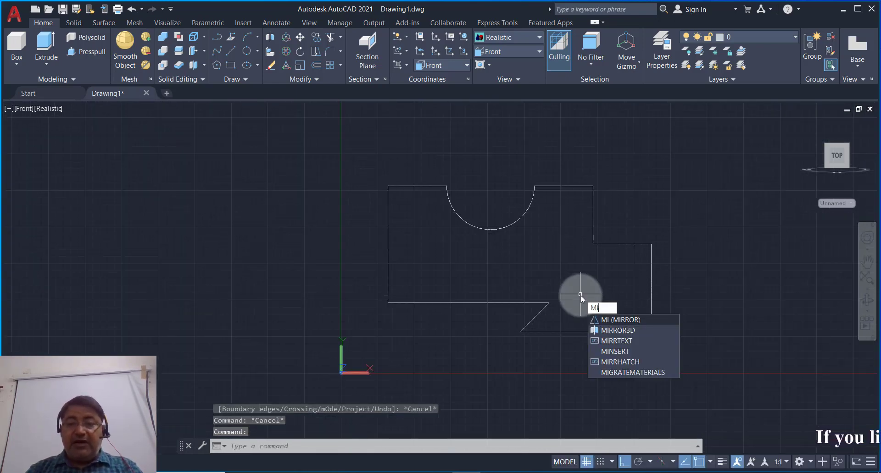
key("Return")
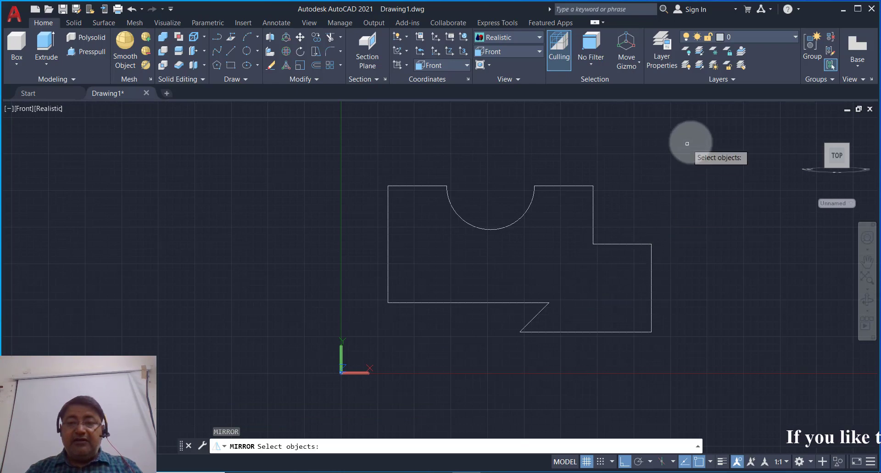
left_click(692, 141)
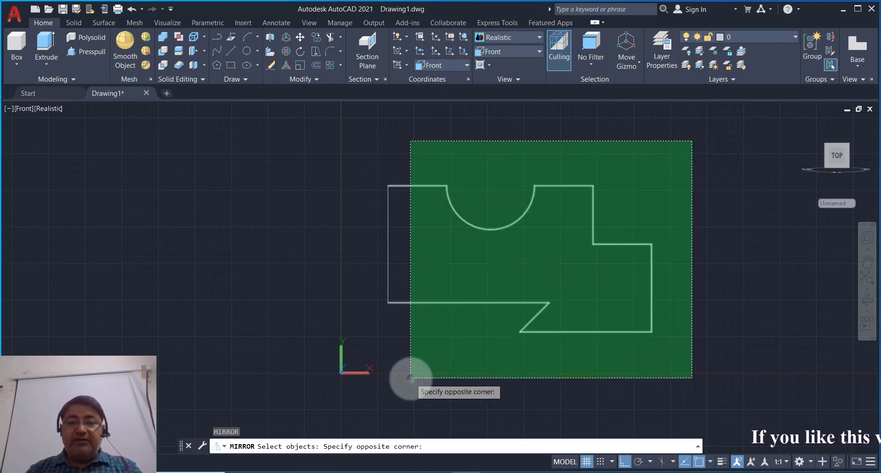
left_click(409, 374)
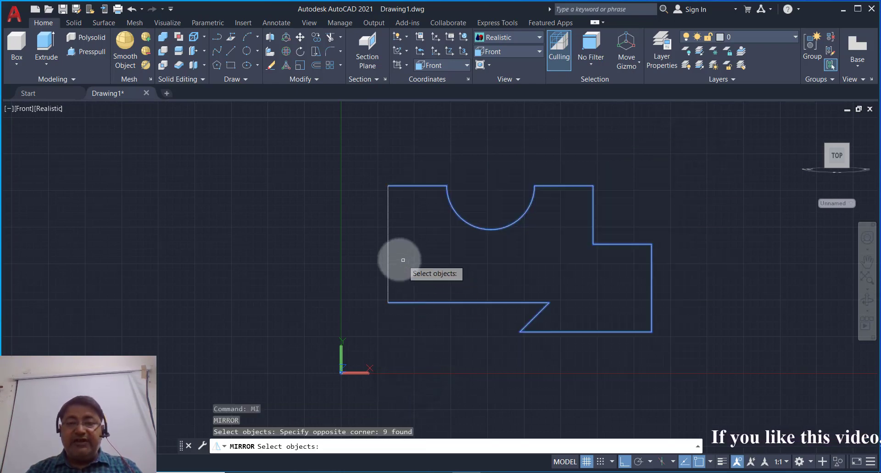
key("Return")
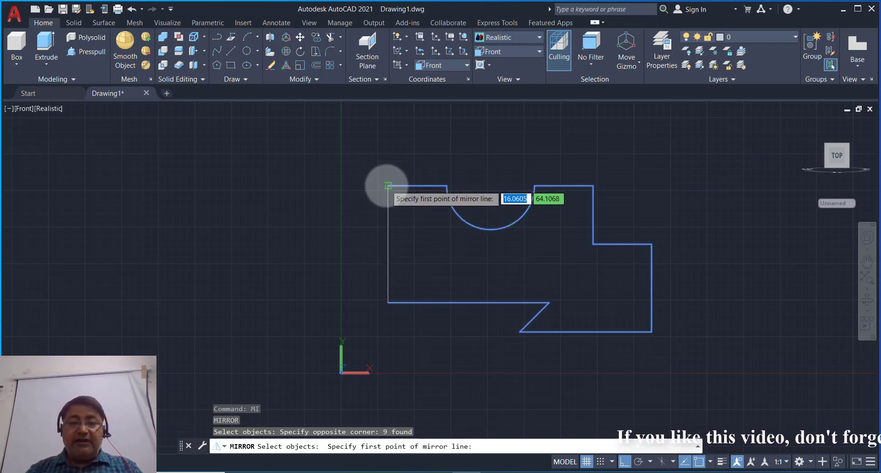
left_click(388, 186)
left_click(389, 302)
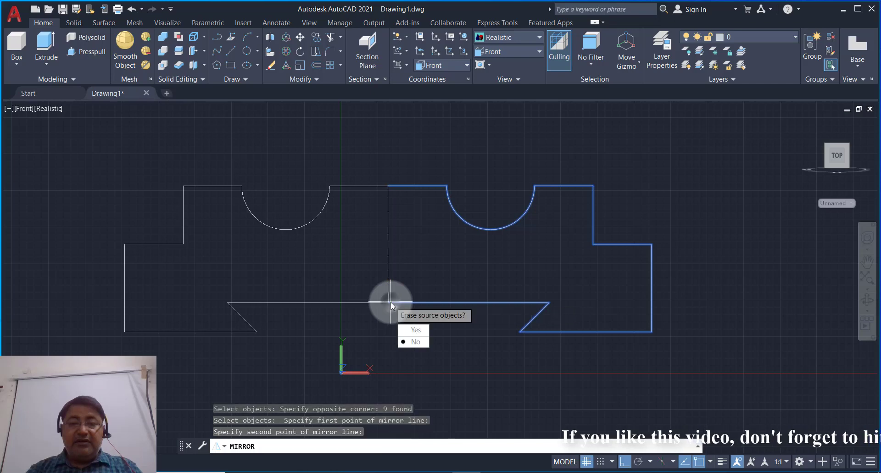
key("Return")
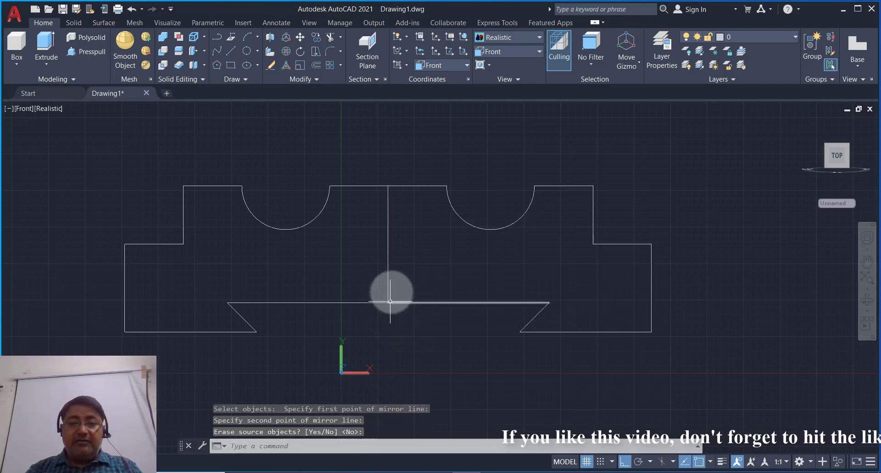
left_click(403, 226)
left_click(365, 261)
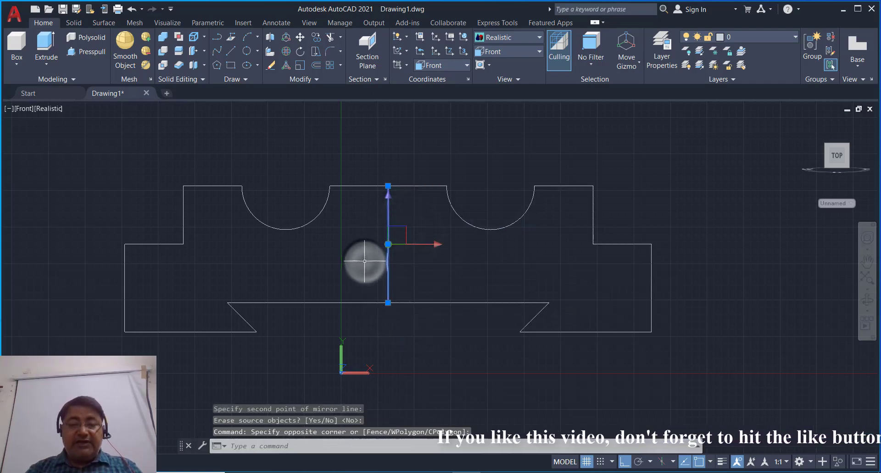
Step: Erase the leftover vertical centre line and reframe the profile in view
type("e")
key("Return")
scroll(367, 271, "down", 4)
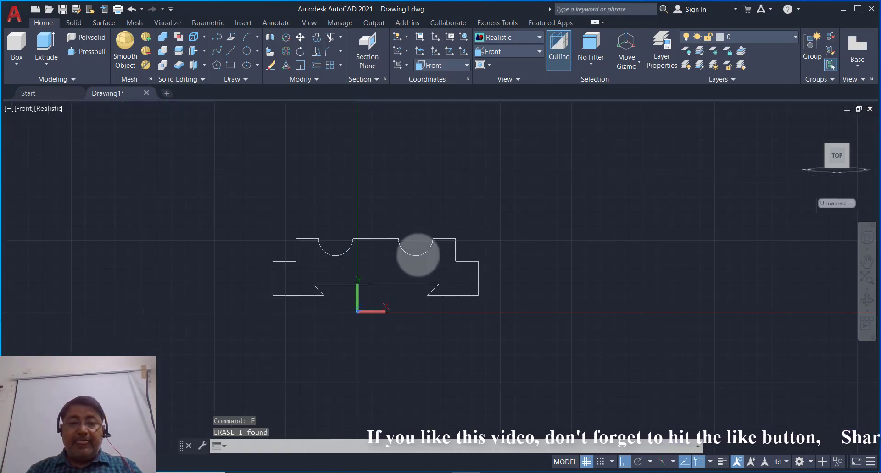
middle_click_drag(418, 255, 325, 269)
scroll(211, 283, "up", 2)
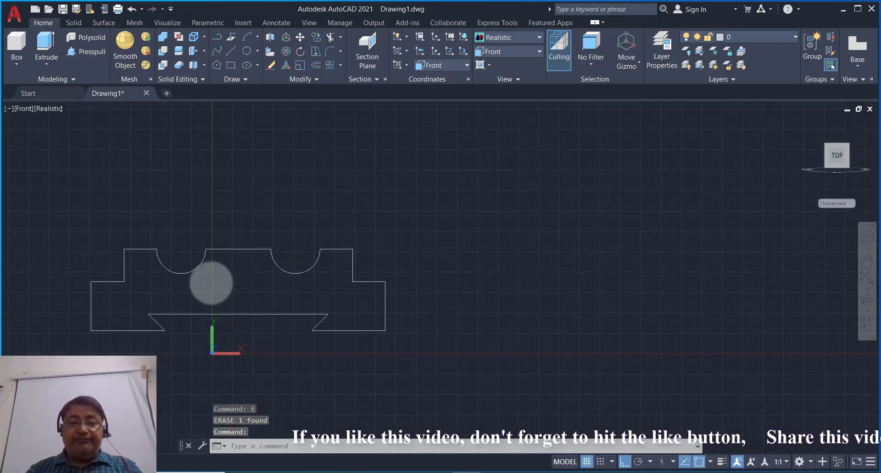
middle_click_drag(212, 283, 309, 289)
scroll(321, 257, "up", 2)
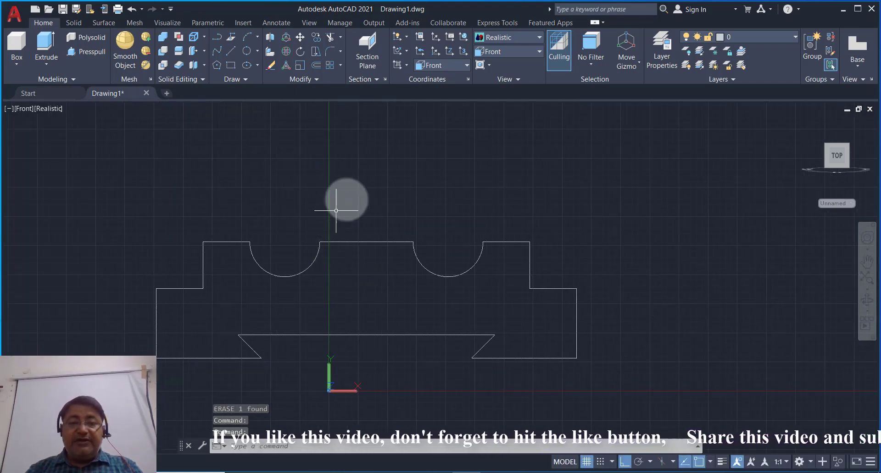
middle_click_drag(387, 199, 356, 205)
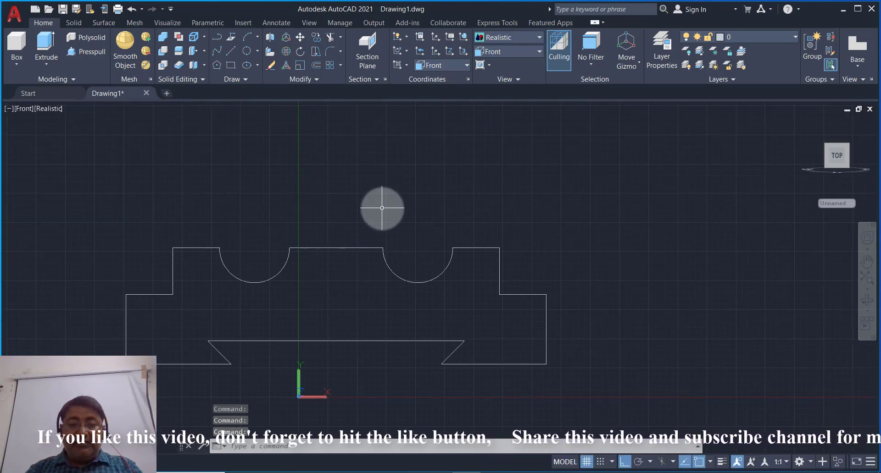
Step: Start a centre-radius circle, then cancel it without drawing
left_click(259, 51)
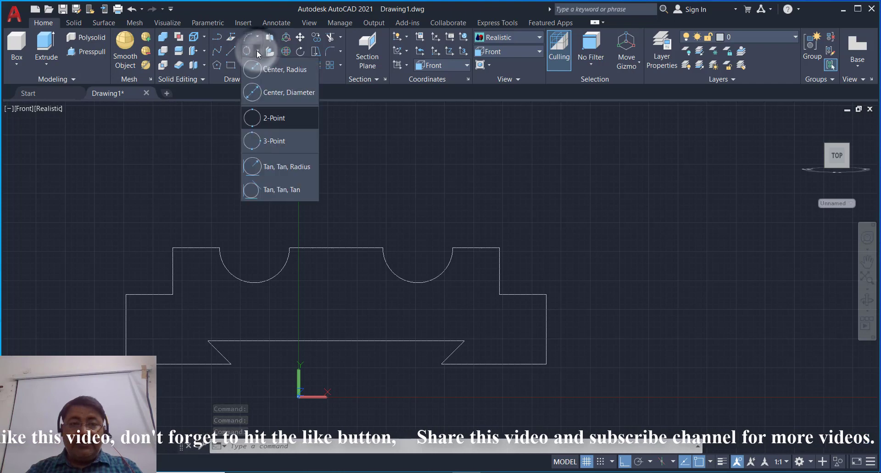
left_click(260, 78)
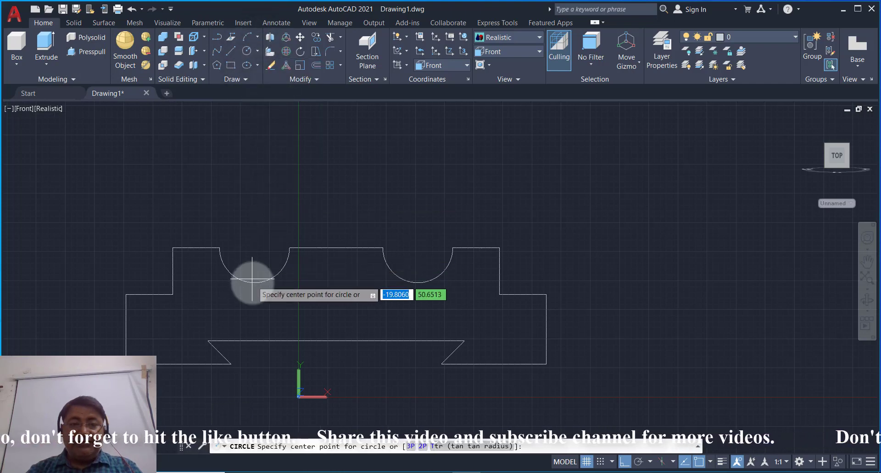
key("Escape")
scroll(293, 210, "down", 2)
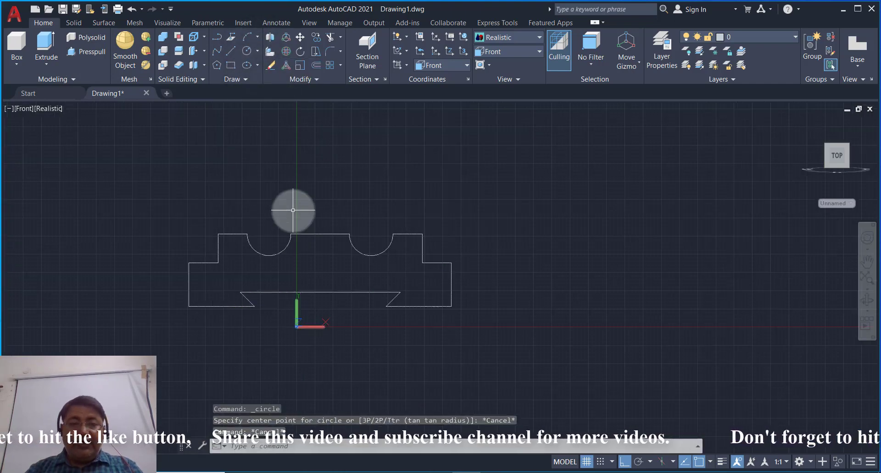
scroll(373, 212, "down", 2)
scroll(397, 208, "up", 3)
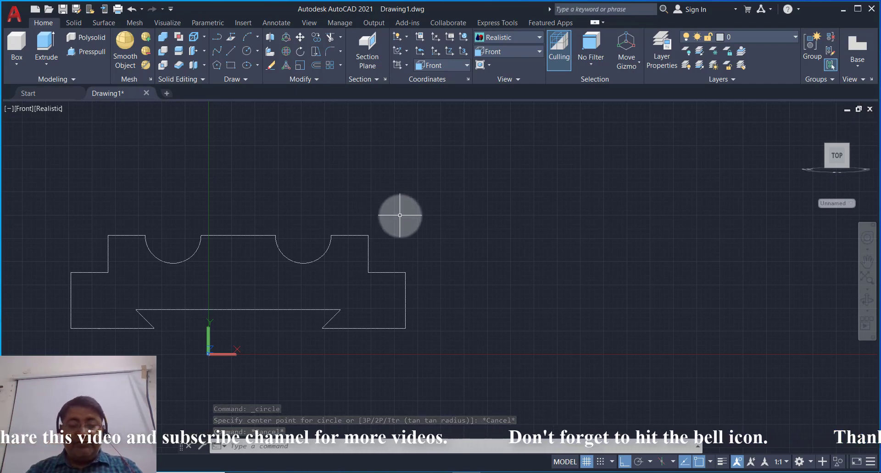
Step: Copy the entire base profile and place the duplicate to the right of the original
type("co")
key("Return")
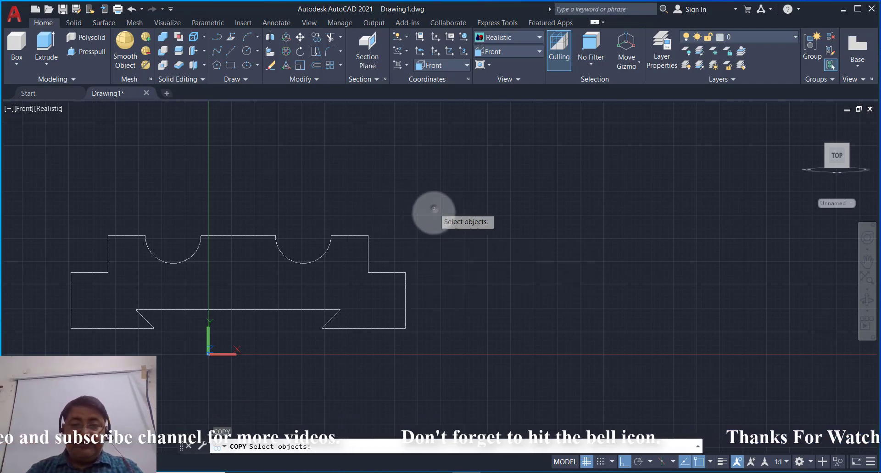
left_click(434, 208)
left_click(58, 353)
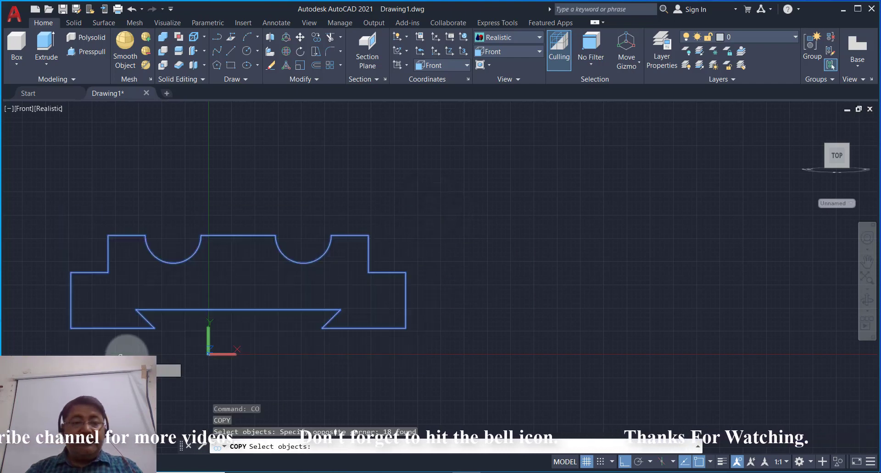
key("Return")
left_click(139, 354)
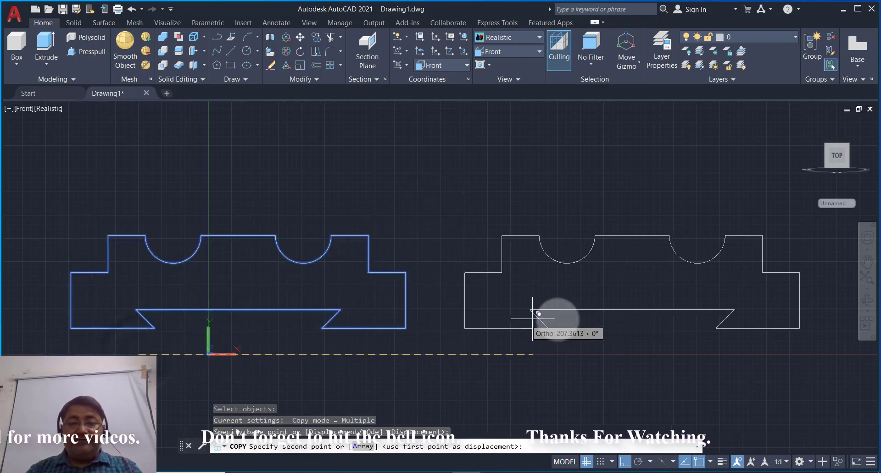
left_click(593, 310)
key("Return")
scroll(477, 317, "down", 3)
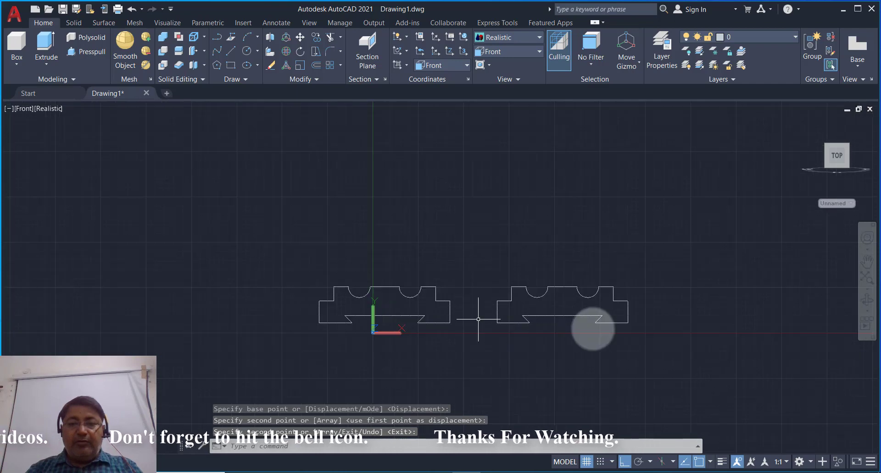
scroll(477, 316, "up", 3)
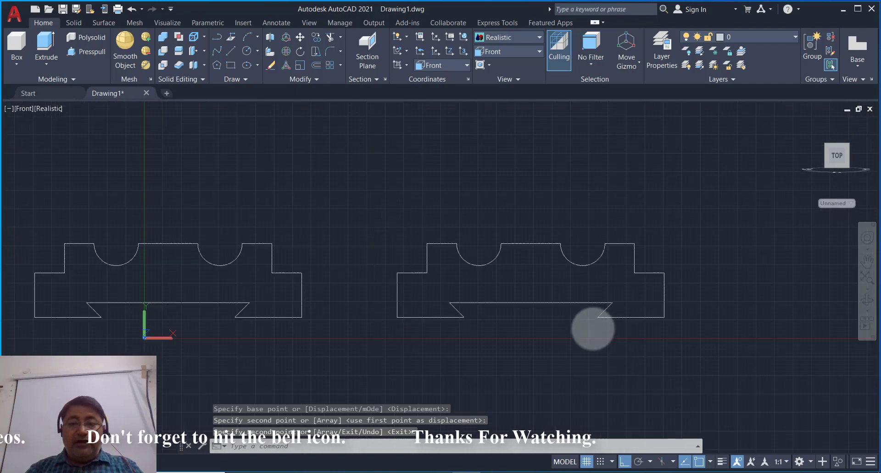
Step: Draw radius-25 circles centred on the left and right cutout arcs of the right-hand profile
left_click(258, 52)
left_click(262, 68)
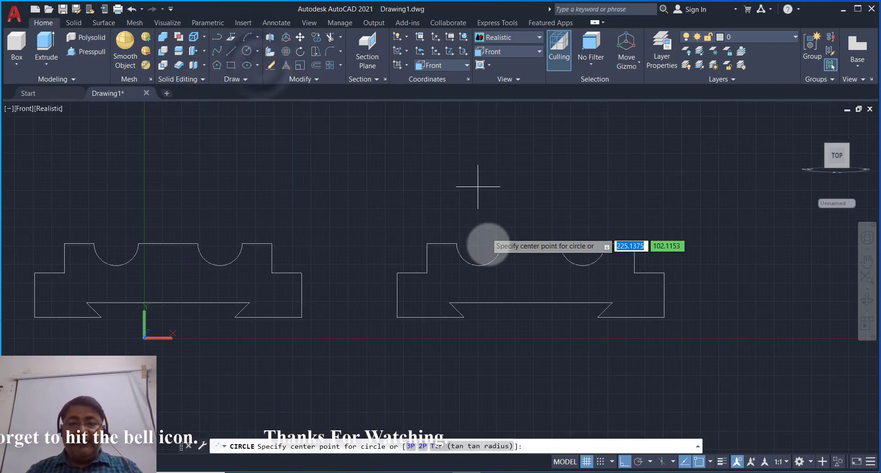
left_click(479, 243)
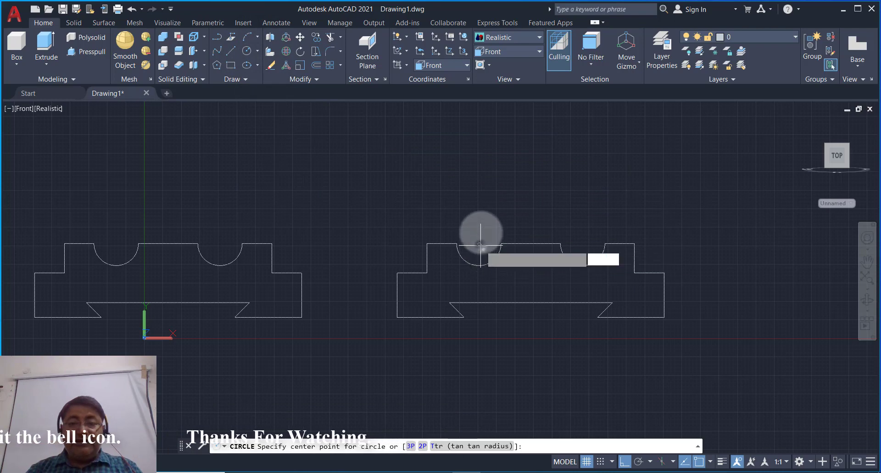
type("25")
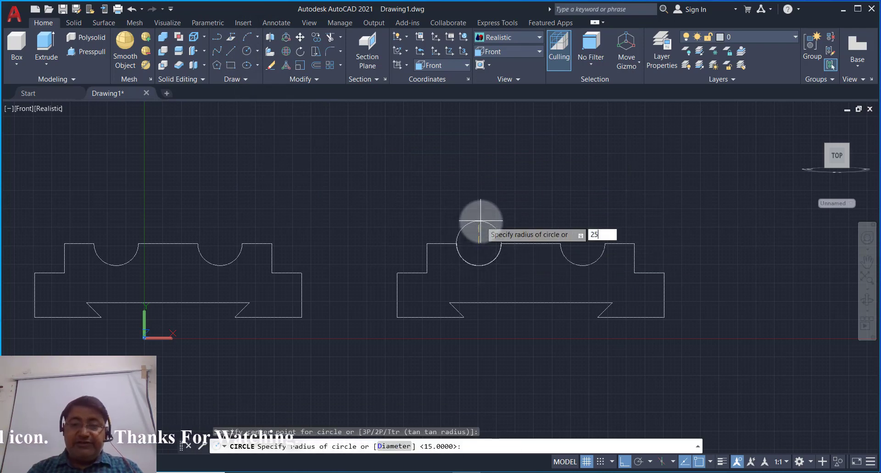
key("Return")
key("Return")
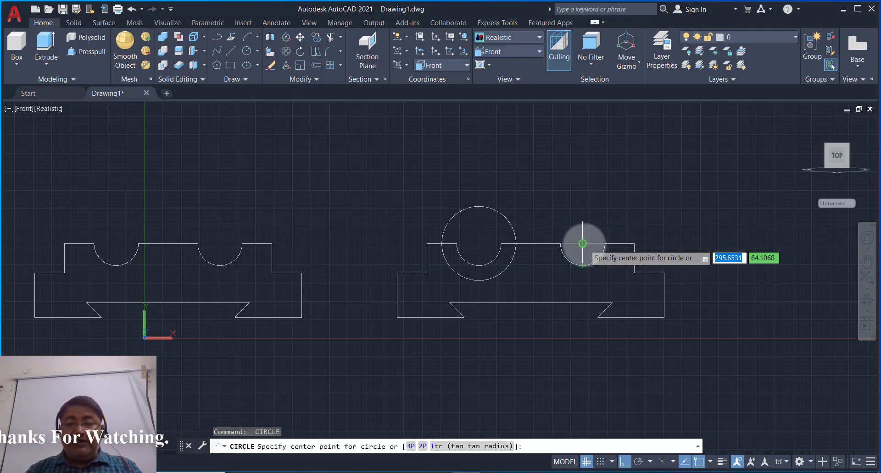
left_click(583, 243)
type("2")
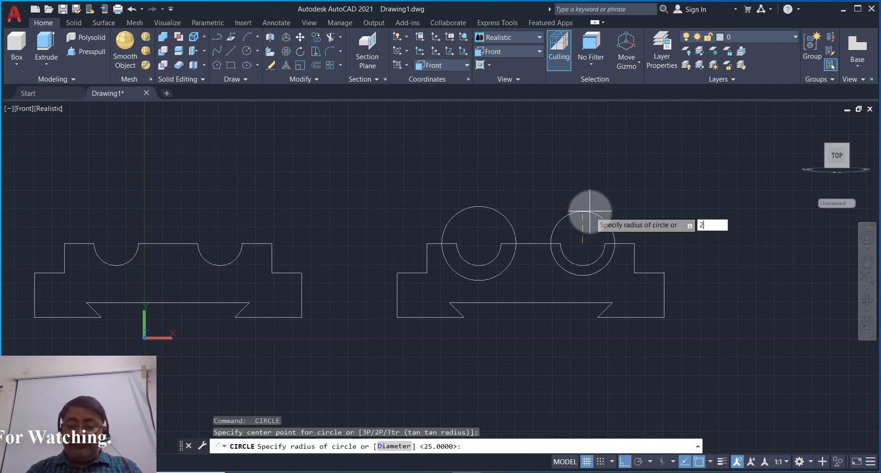
type("5")
key("Return")
scroll(526, 284, "up", 2)
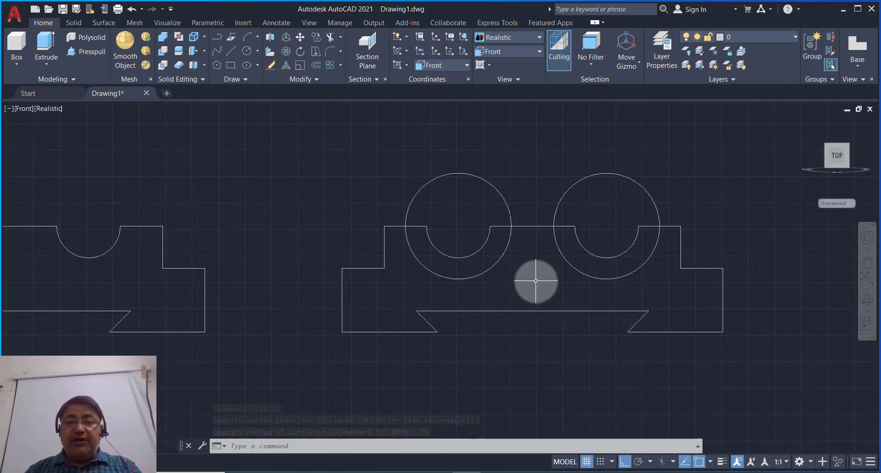
type("TR")
Step: Trim away the upper arcs of both radius-25 circles above the top edge
key("Return")
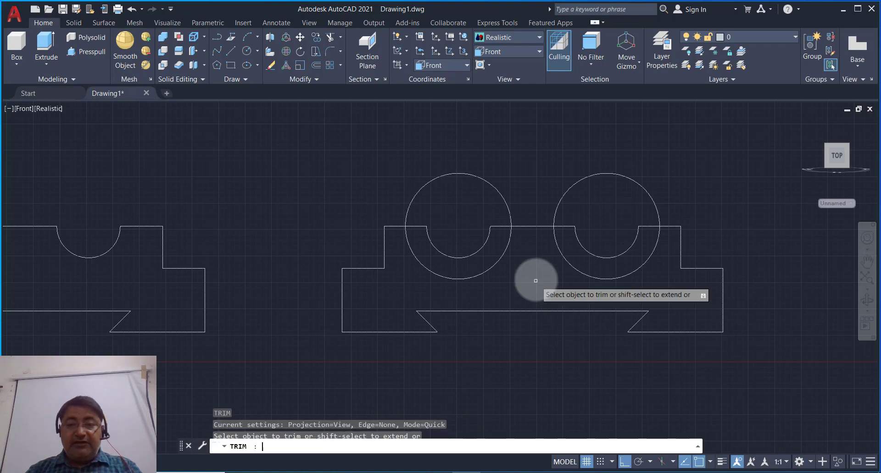
left_click(501, 196)
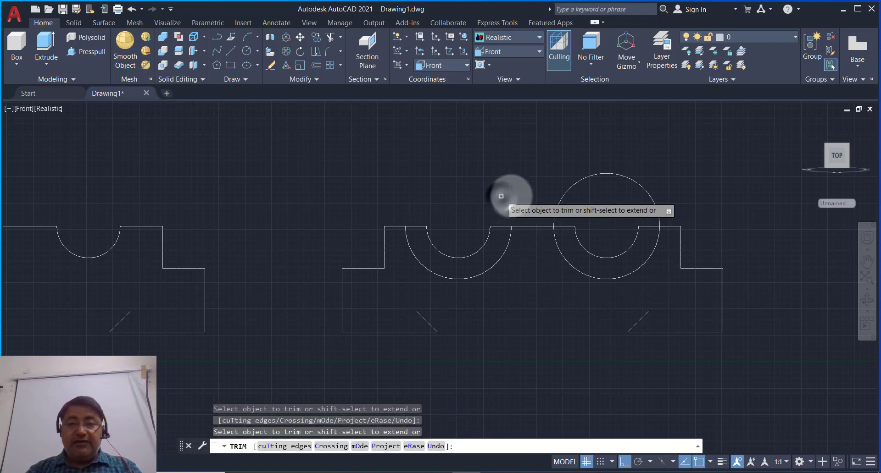
left_click(571, 190)
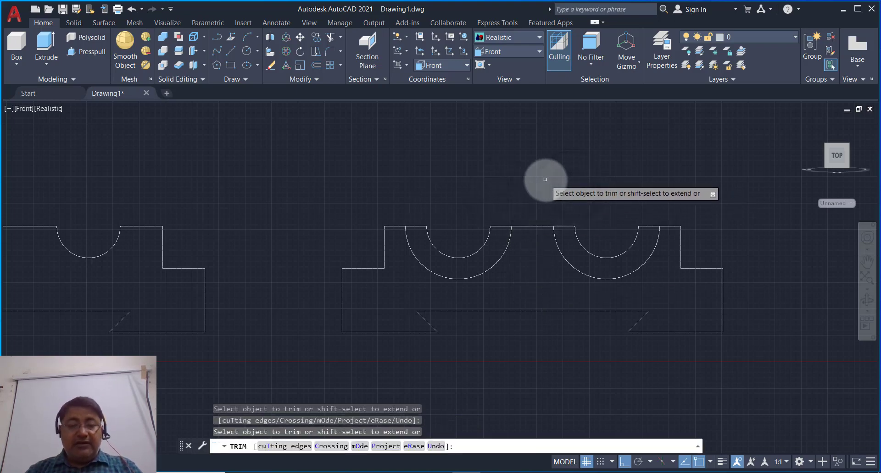
key("Escape")
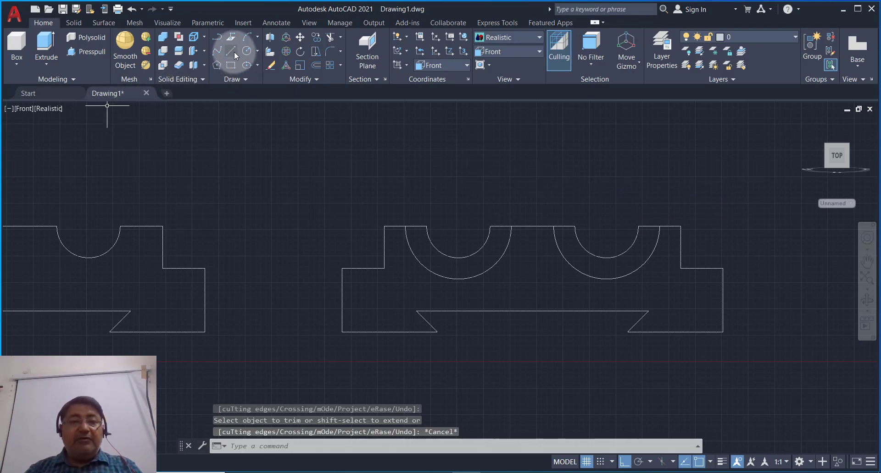
left_click(231, 52)
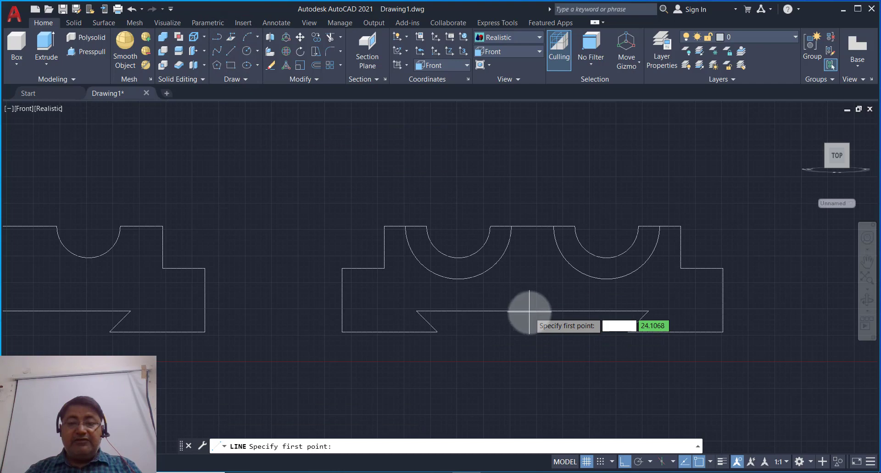
key("Escape")
key("Escape")
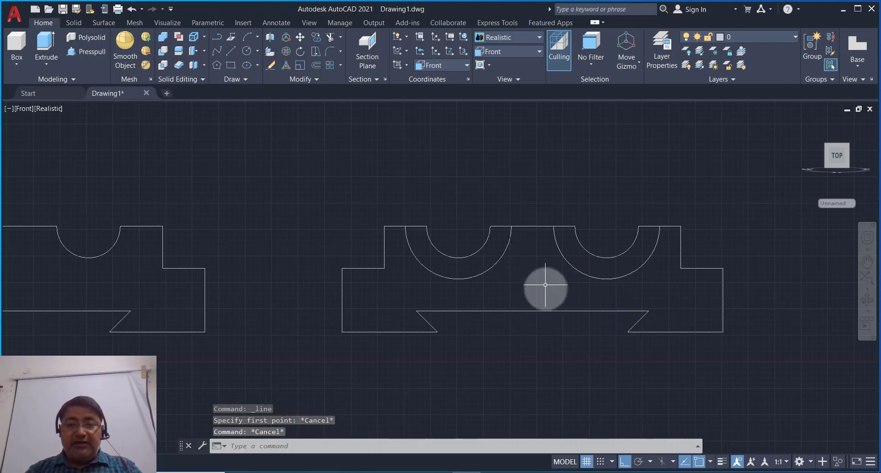
Step: Erase the long horizontal bottom line of the right-hand profile
left_click(545, 289)
left_click(505, 326)
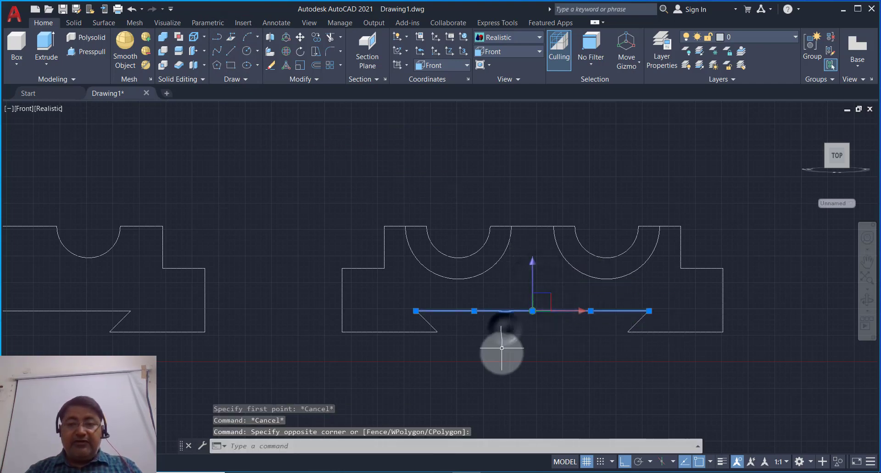
type("E")
key("Return")
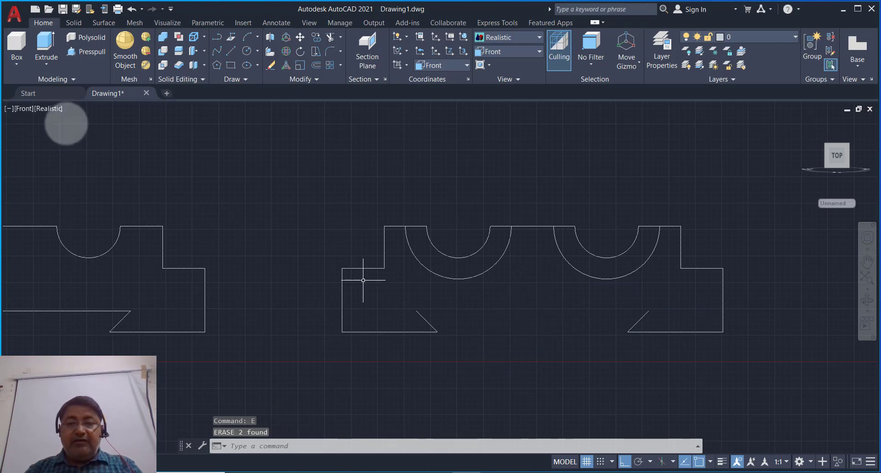
Step: Draw a vertical centre line between the seats with a 15-unit step to the left
left_click(230, 51)
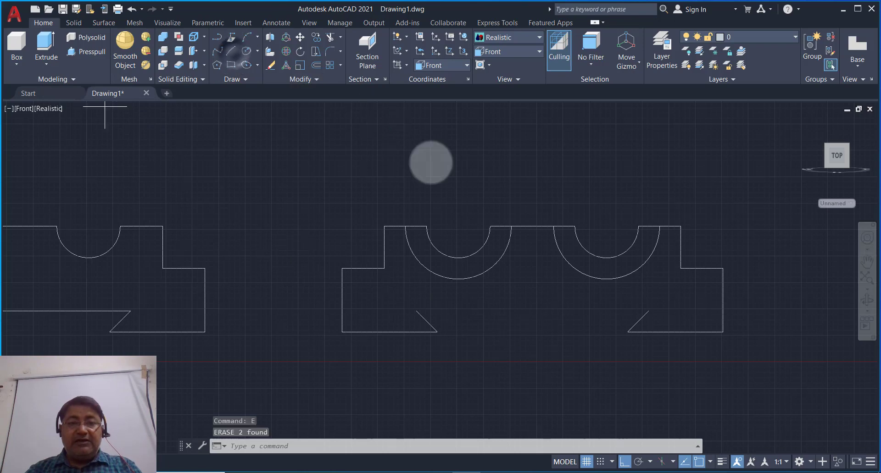
left_click(532, 226)
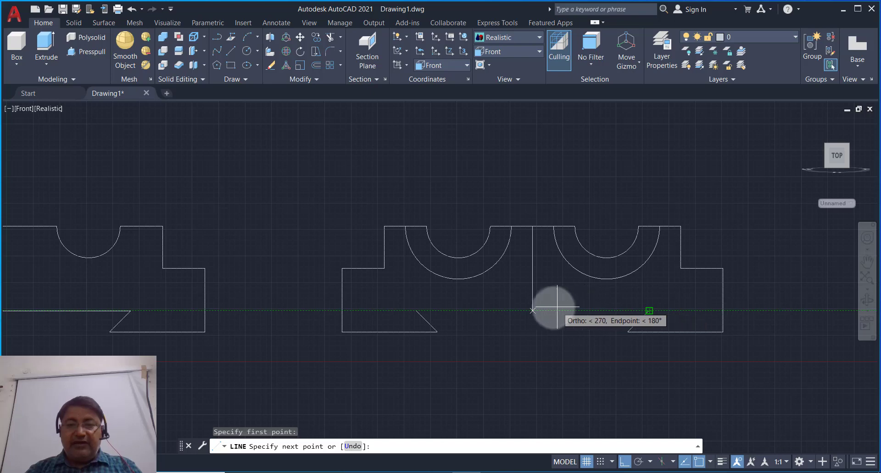
left_click(532, 311)
type("15")
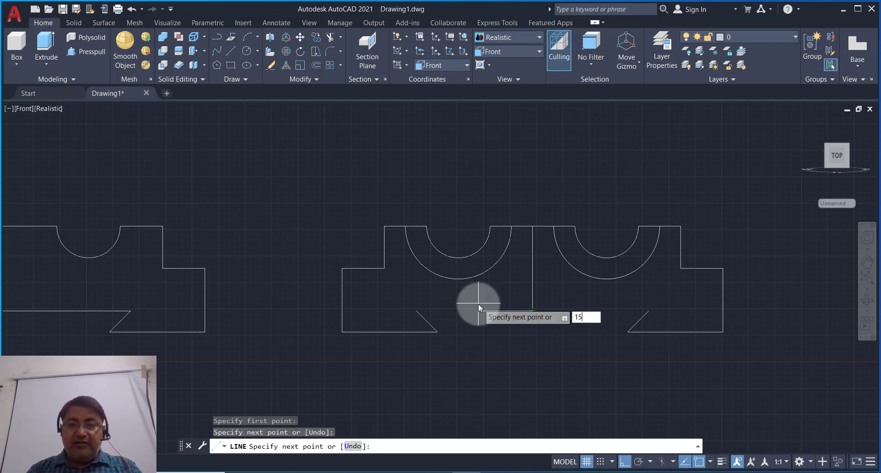
key("Return")
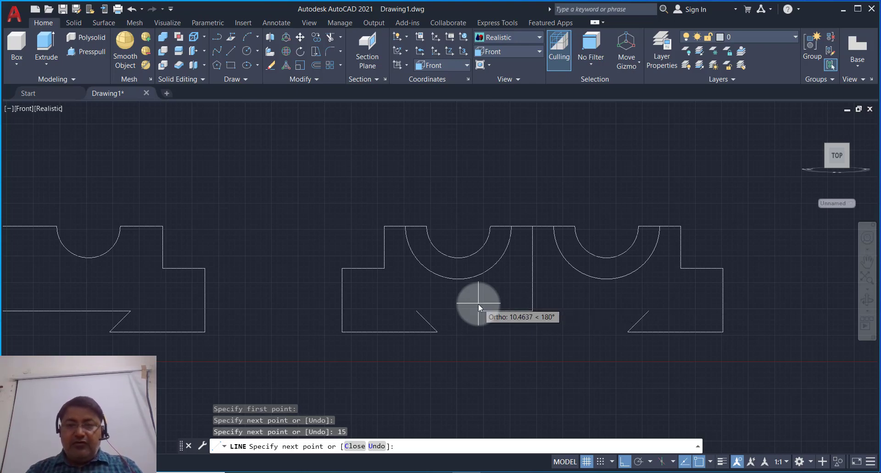
scroll(514, 274, "up", 2)
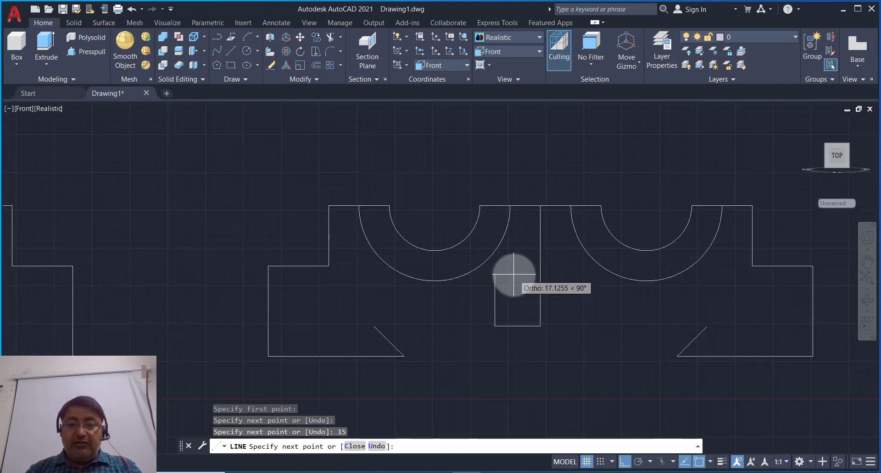
left_click(501, 260)
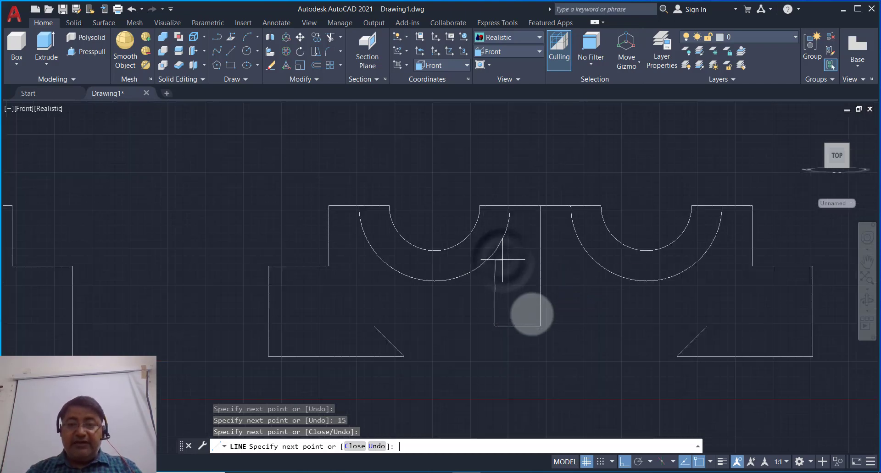
key("Return")
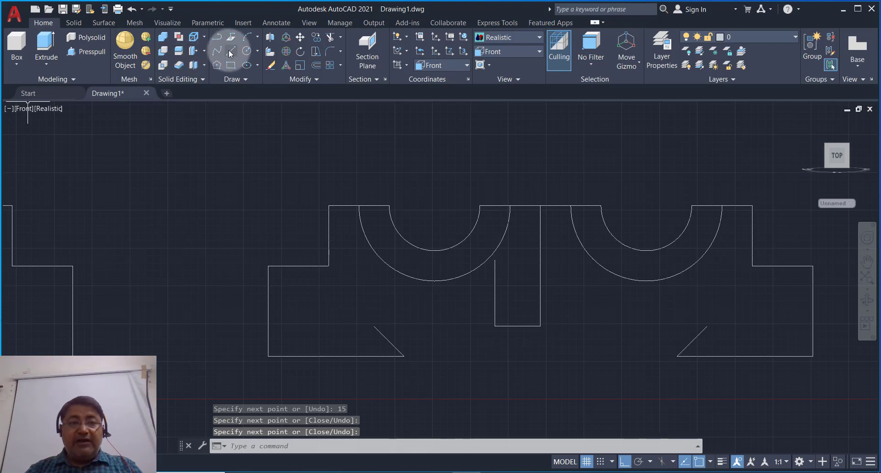
Step: Draw a horizontal line from the left half-ring's lower end and trim the extra vertical at the step
left_click(230, 54)
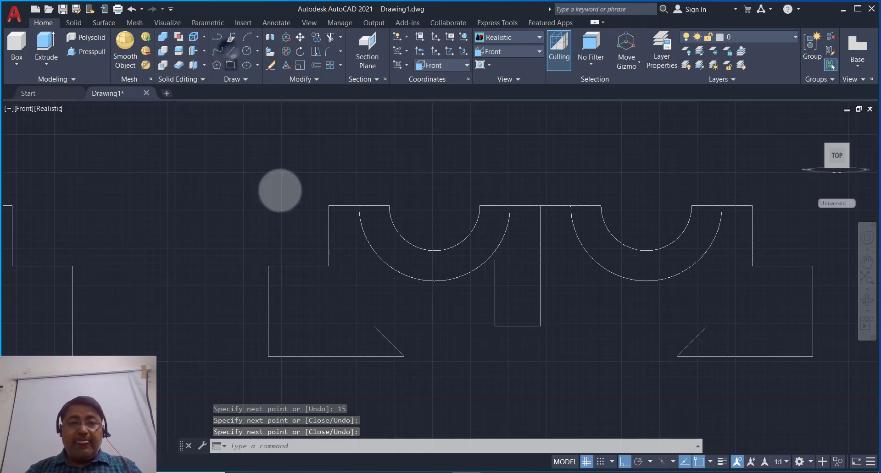
left_click(435, 281)
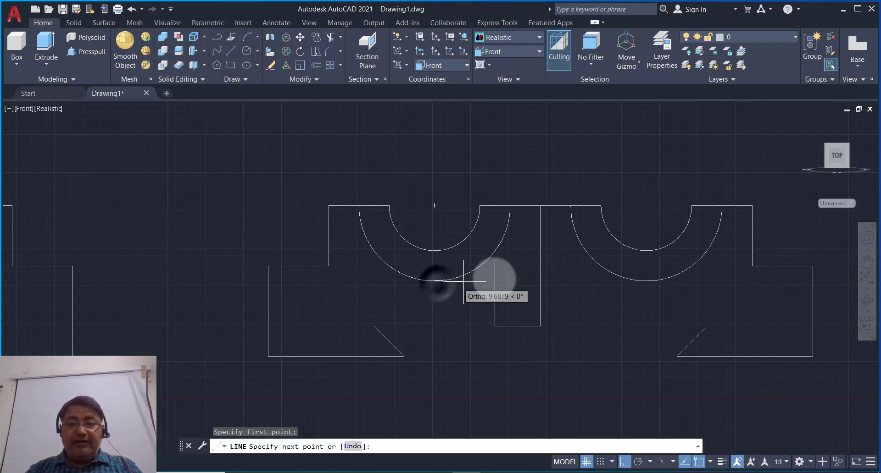
left_click(514, 276)
key("Return")
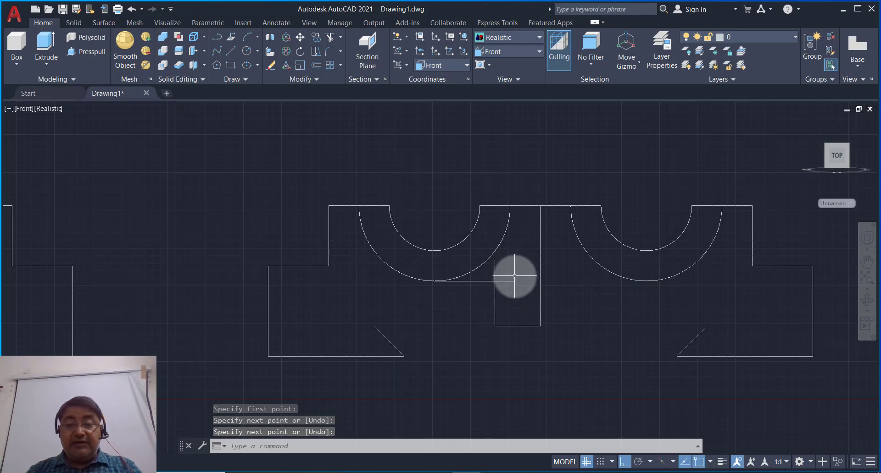
type("tr")
key("Return")
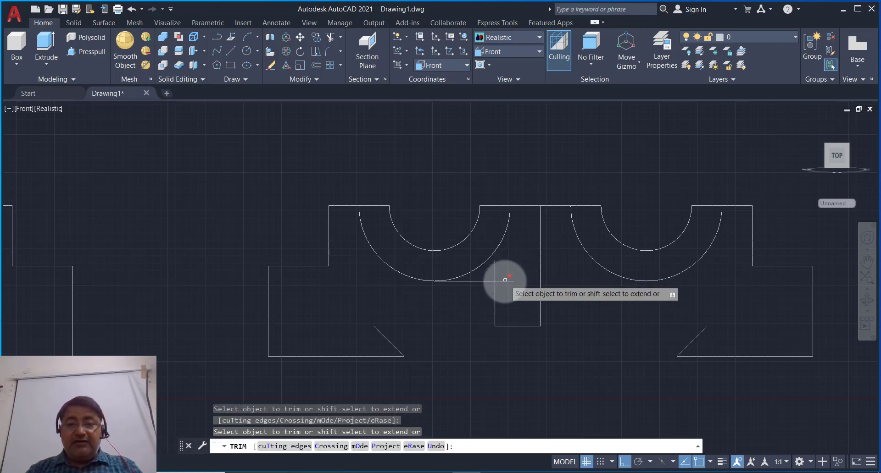
left_click_drag(491, 275, 500, 274)
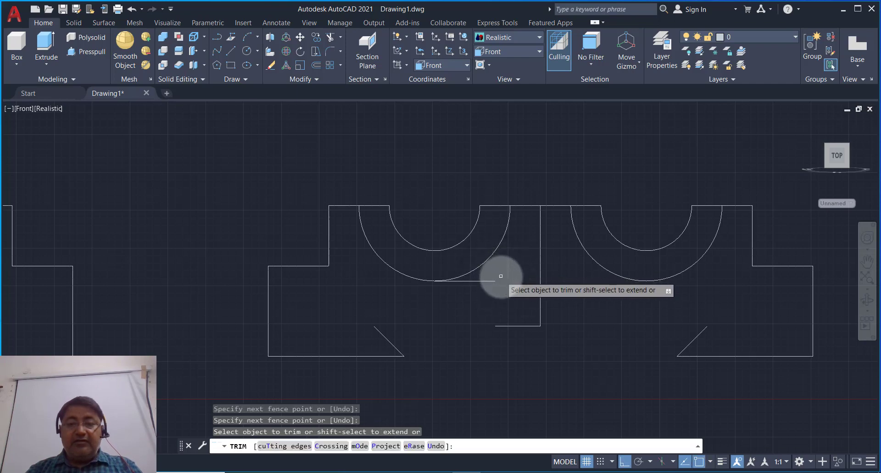
key("Escape")
key("Escape")
key("Escape")
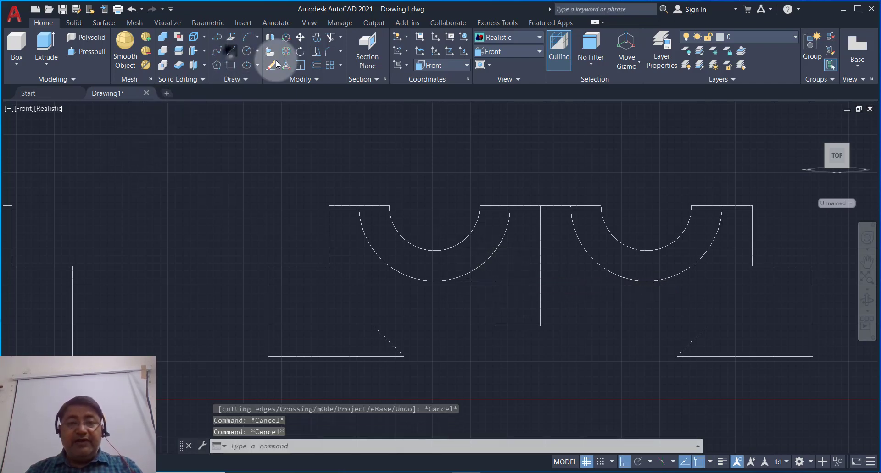
Step: Draw a vertical line from the horizontal line's end down to the ledge
type("l")
key("Return")
left_click(488, 288)
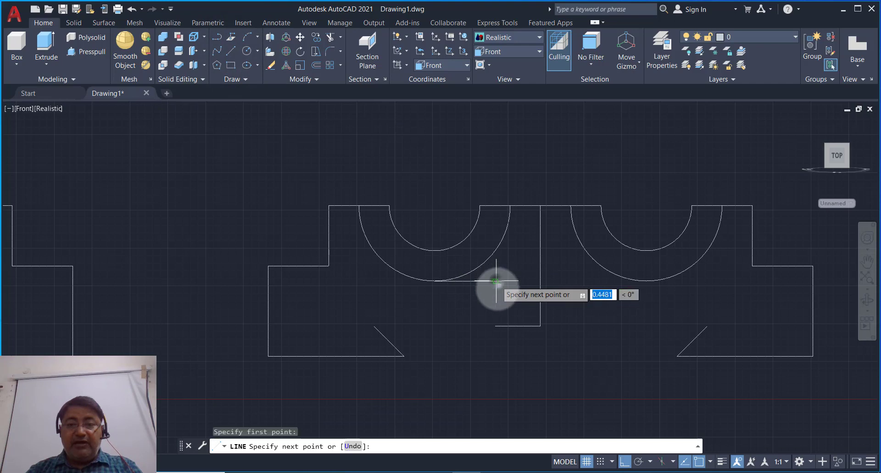
left_click(494, 281)
left_click(495, 326)
key("Return")
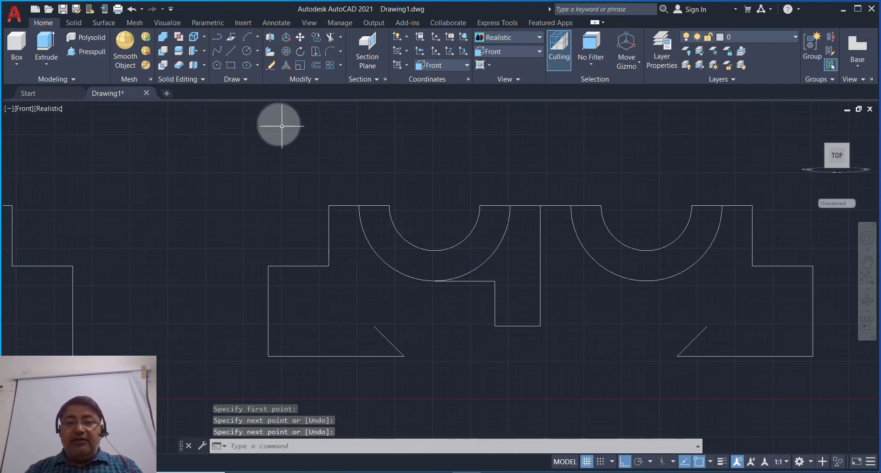
scroll(303, 211, "down", 2)
scroll(492, 277, "up", 2)
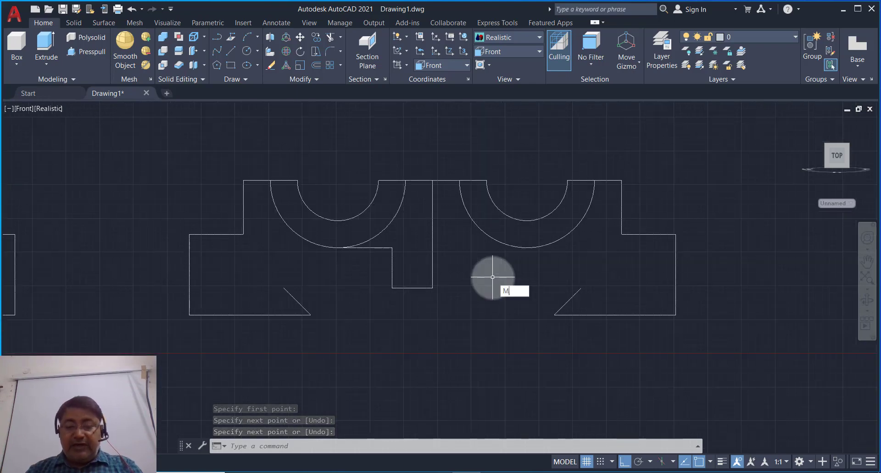
Step: Mirror the three step lines across the vertical centre line, keeping the originals
type("i")
key("Return")
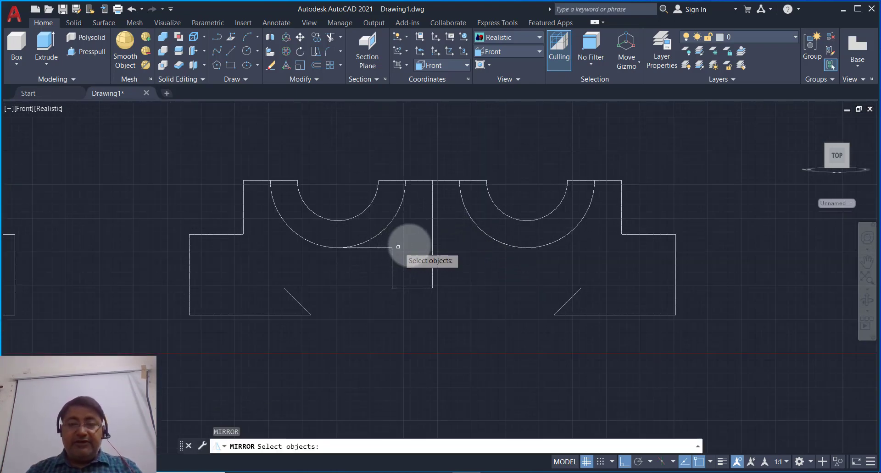
left_click(412, 247)
left_click(375, 311)
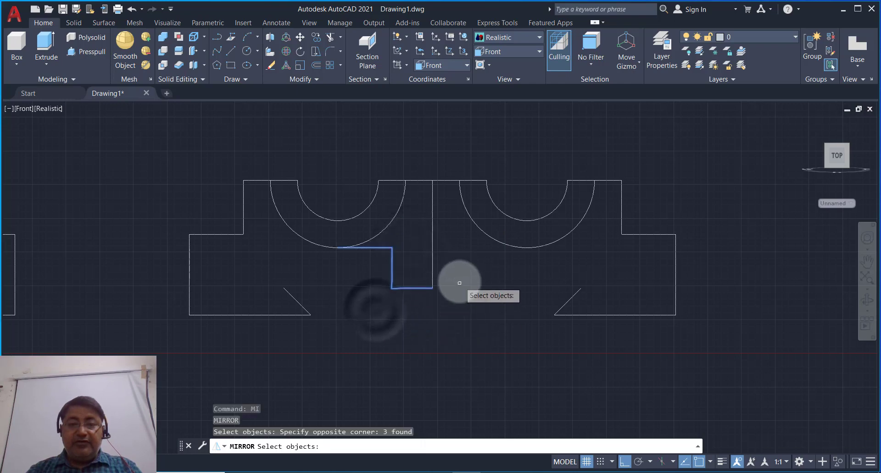
key("Return")
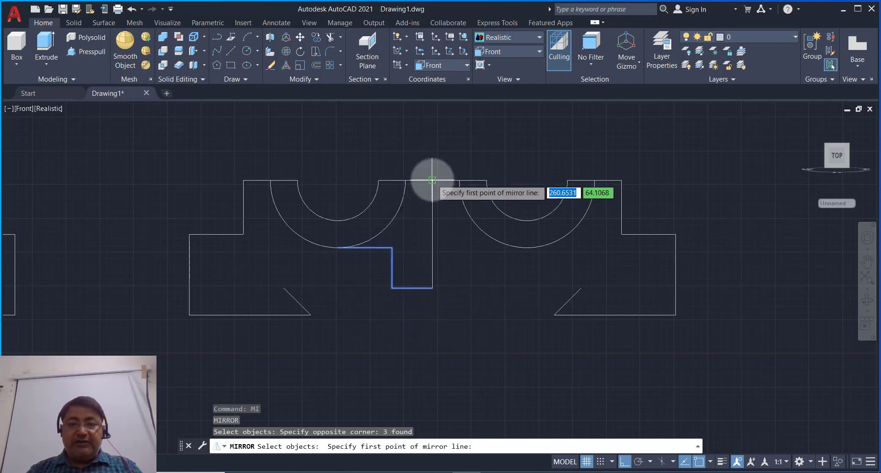
left_click(432, 180)
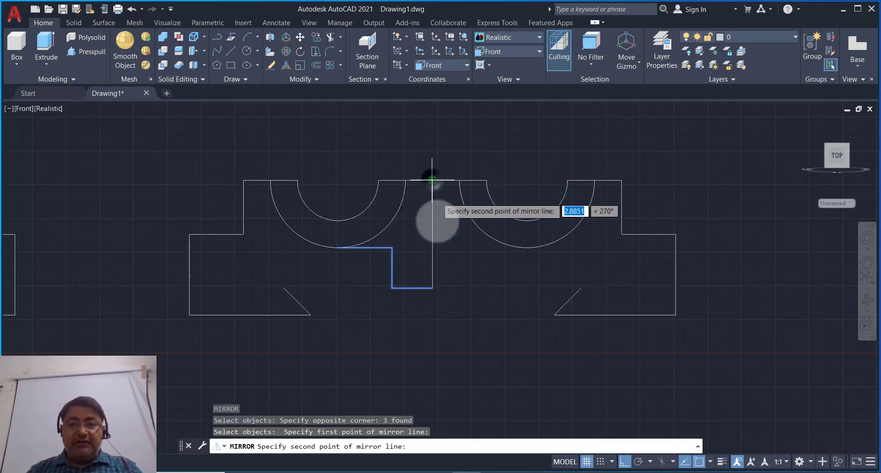
left_click(430, 288)
key("Return")
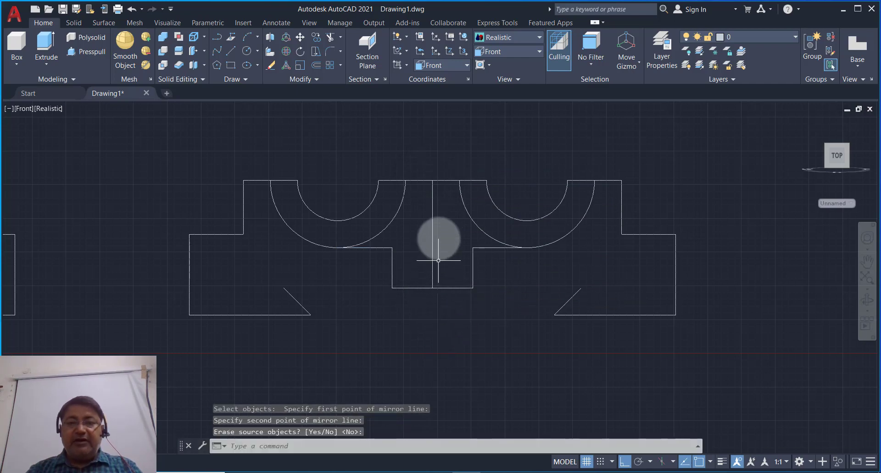
Step: Erase the vertical centre line
left_click(440, 218)
left_click(419, 247)
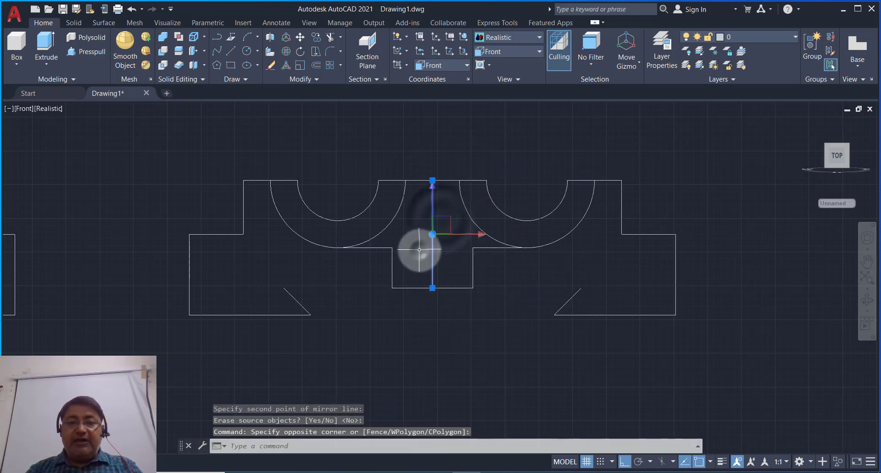
type("e")
key("Return")
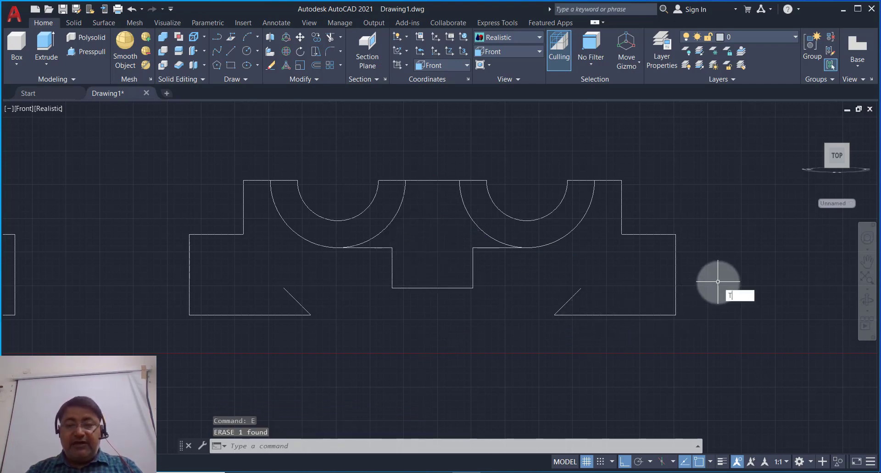
Step: Trim the right outer arc's leftmost piece and the top-left and top-right segments
type("tr")
key("Return")
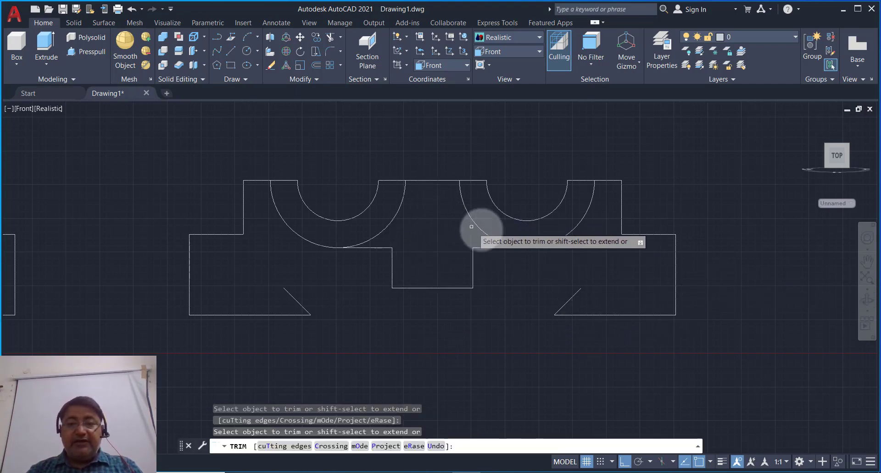
left_click(481, 229)
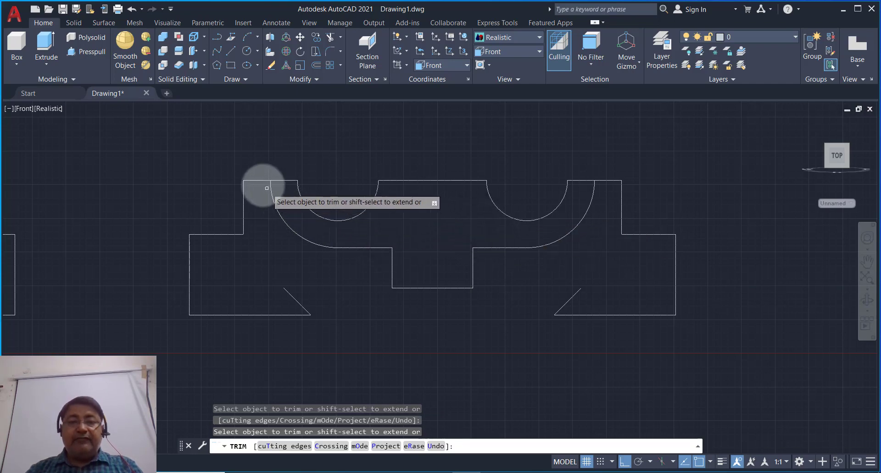
left_click(258, 177)
left_click(253, 191)
key("Return")
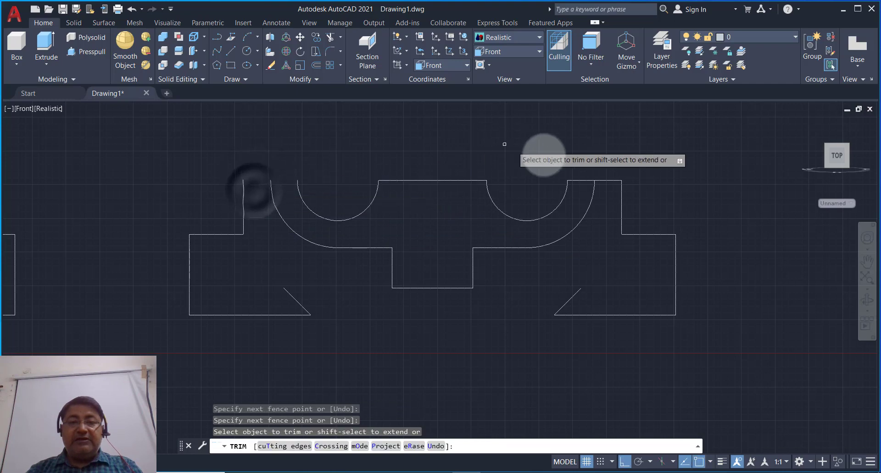
left_click(618, 160)
left_click(604, 196)
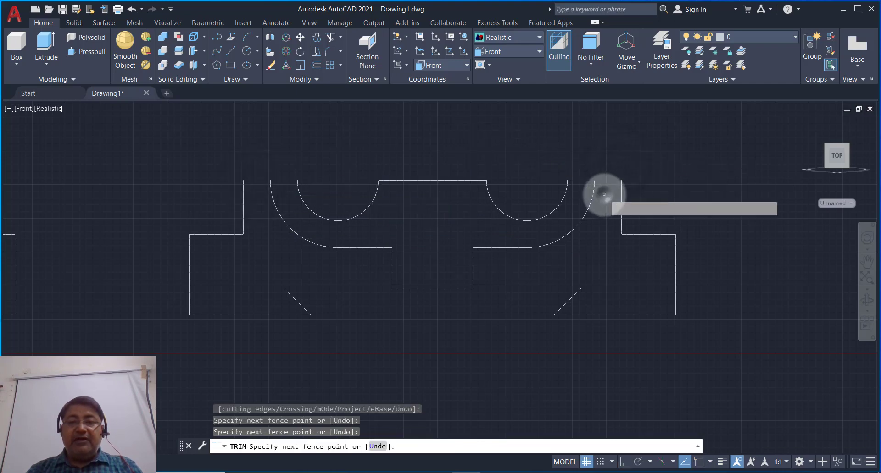
key("Return")
key("Return")
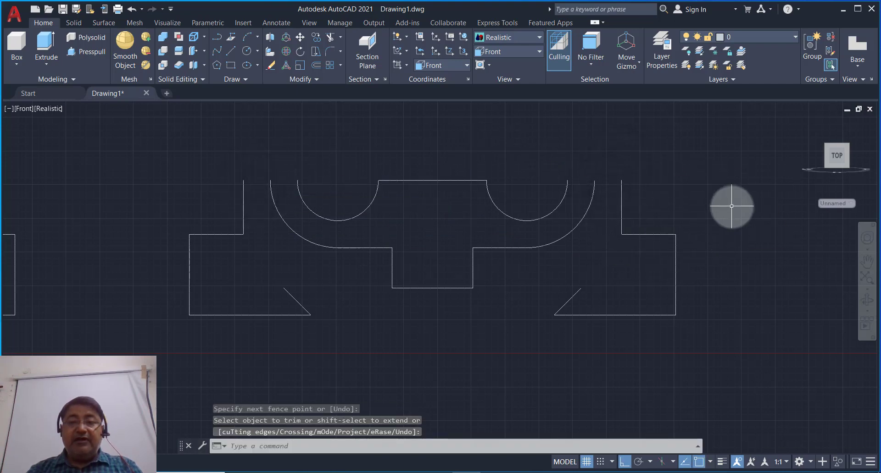
Step: Erase the lower base outlines, the lower-left diagonal and the leftover upper-left and vertical segments
left_click(731, 206)
left_click(628, 341)
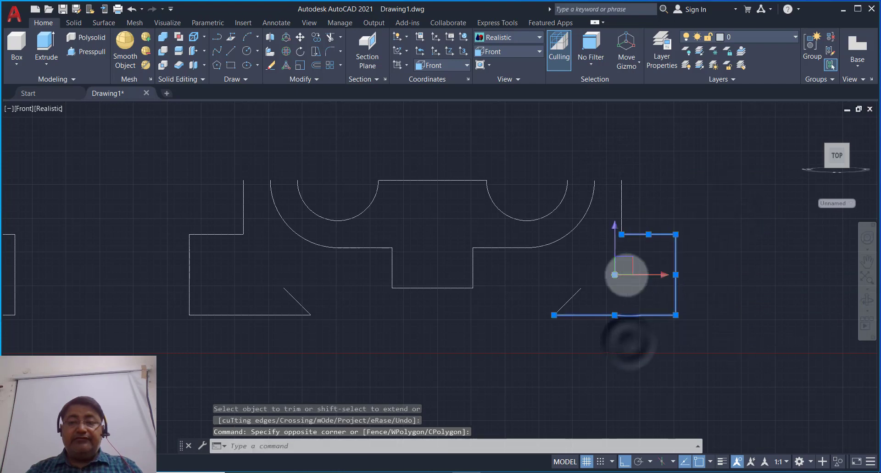
left_click(598, 271)
left_click(552, 322)
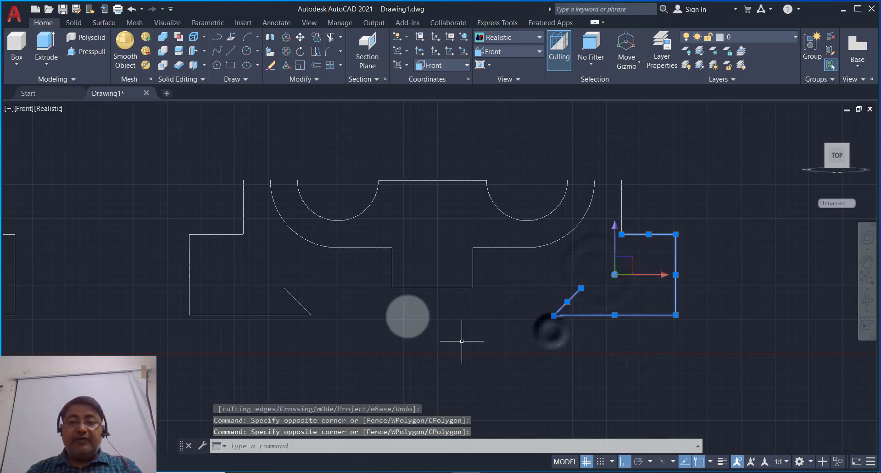
left_click(344, 281)
left_click(138, 360)
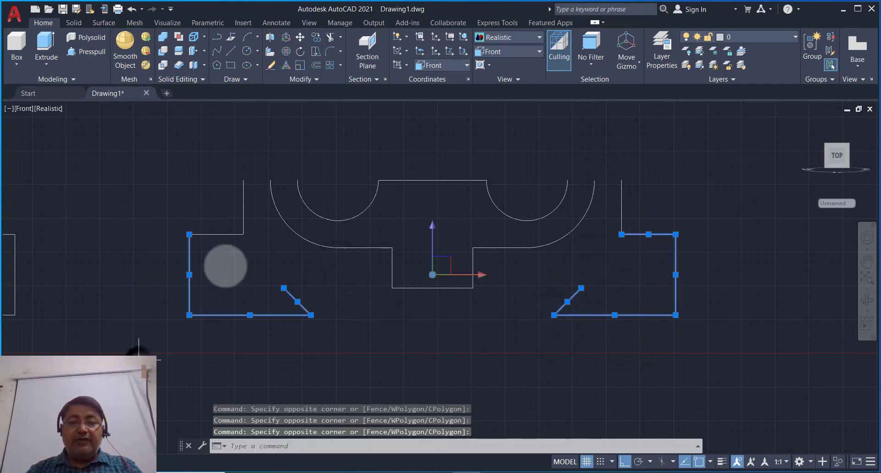
left_click(252, 173)
left_click(171, 268)
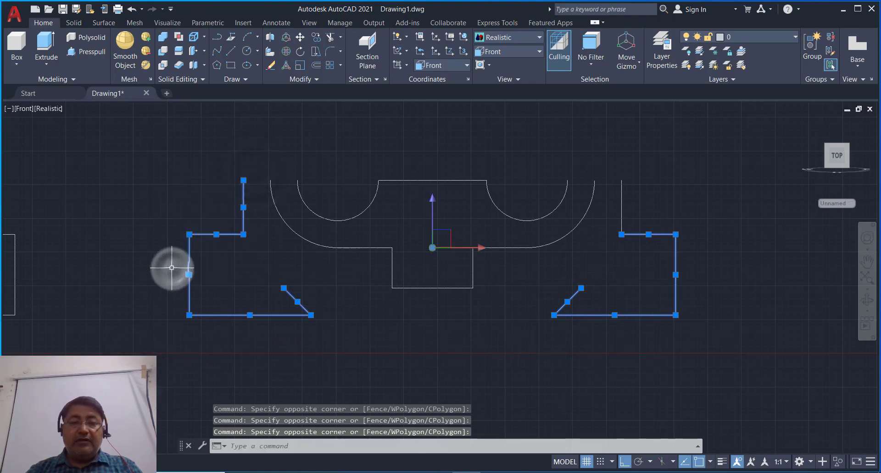
left_click(427, 306)
key("Return")
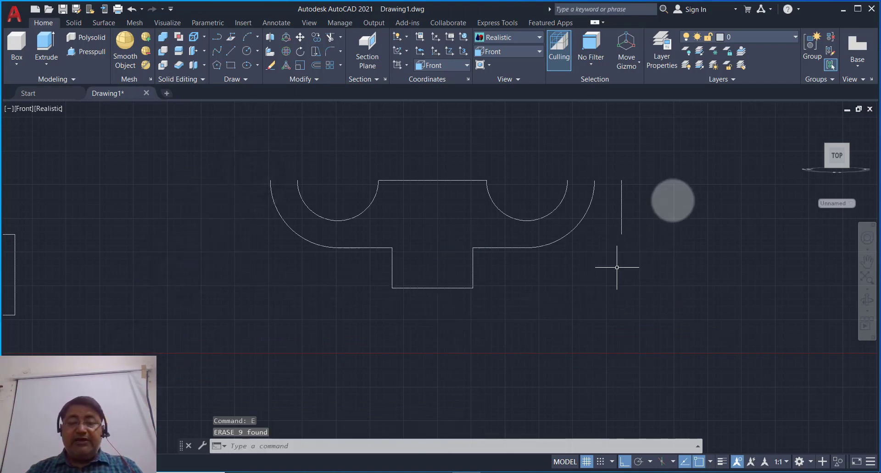
left_click(674, 187)
left_click(614, 262)
type("E")
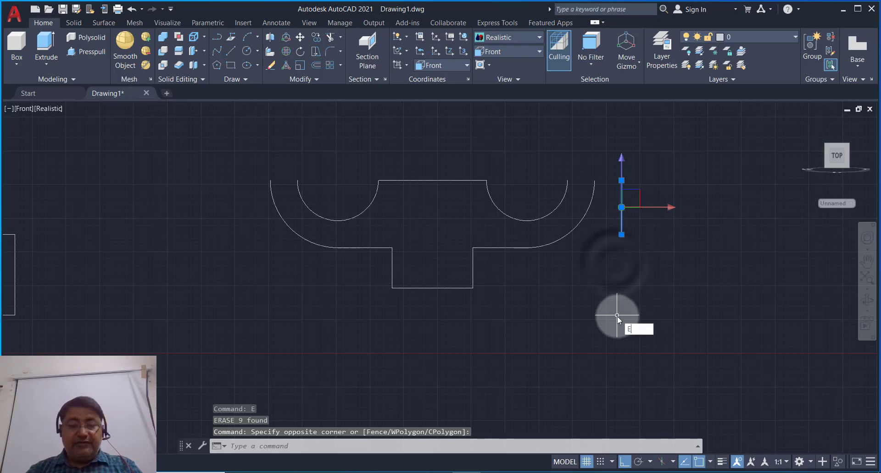
key("Return")
Step: Close each side with a short horizontal line joining the inner and outer arc tops
left_click(232, 55)
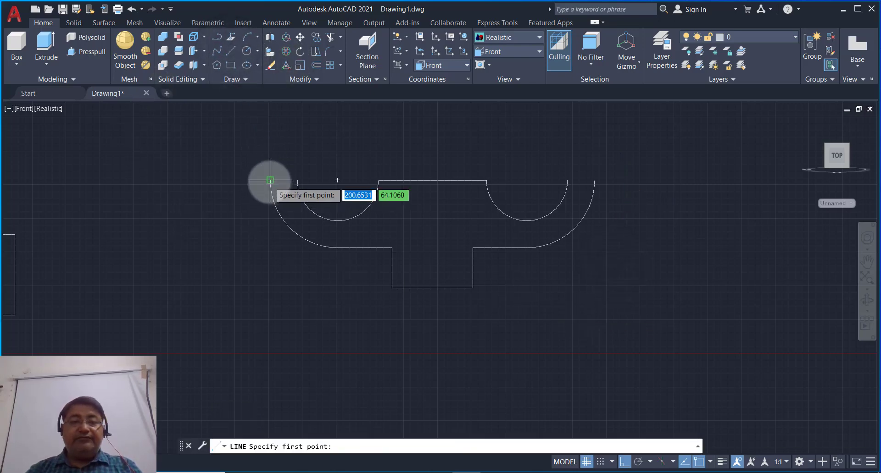
left_click(271, 182)
left_click(297, 180)
key("Return")
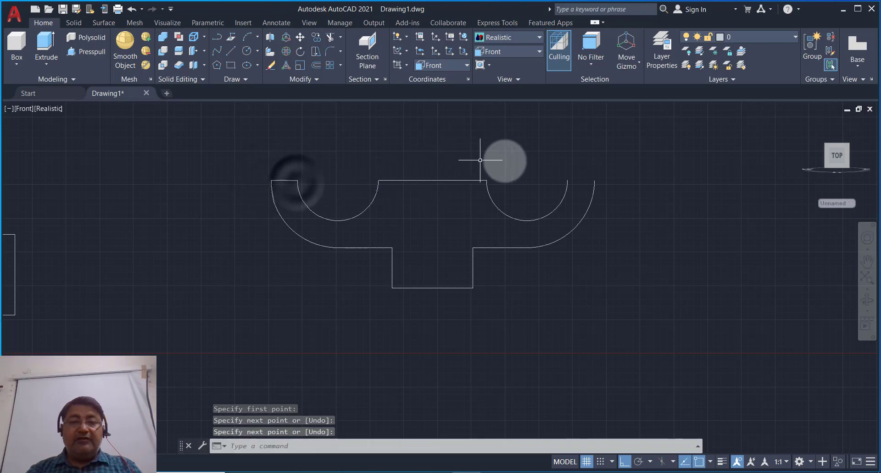
key("Return")
left_click(568, 180)
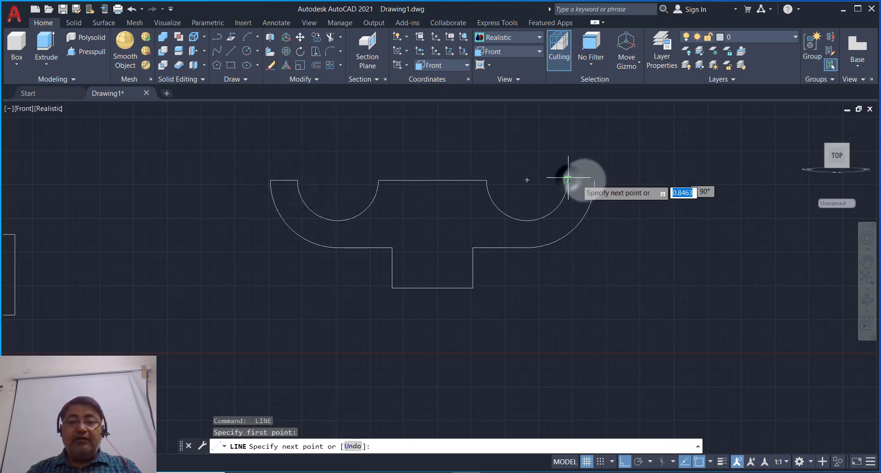
left_click(595, 180)
key("Return")
scroll(491, 260, "down", 4)
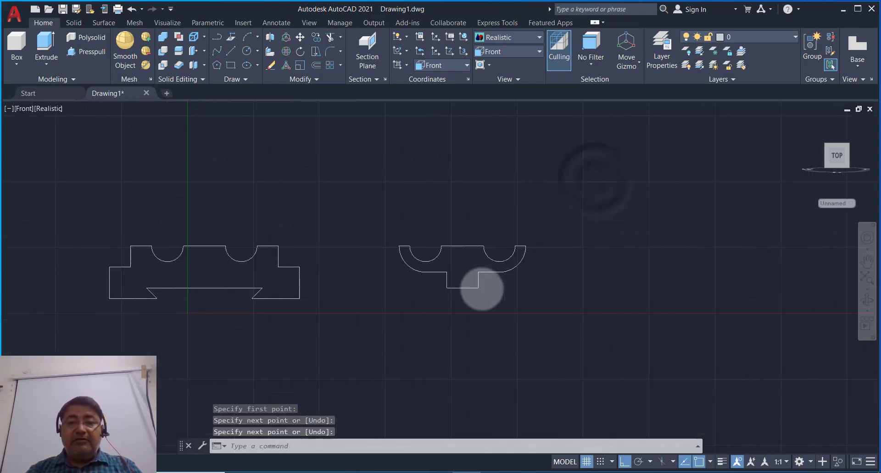
scroll(535, 289, "down", 2)
scroll(393, 276, "up", 3)
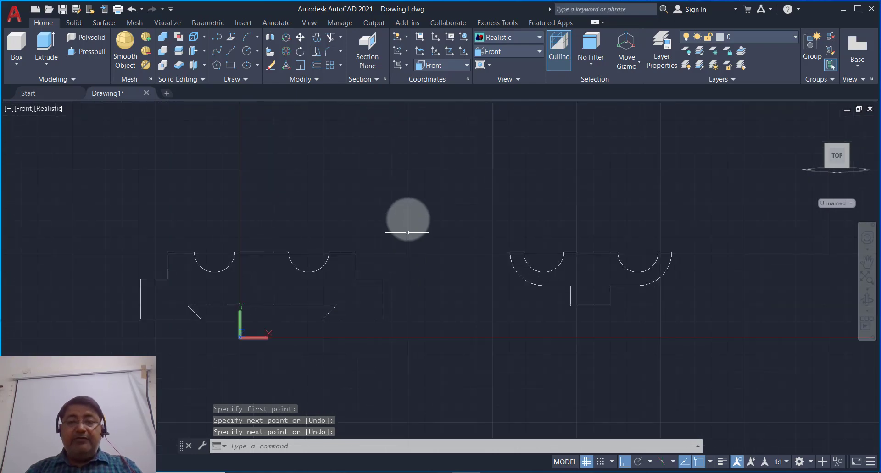
scroll(407, 220, "down", 4)
scroll(372, 200, "up", 3)
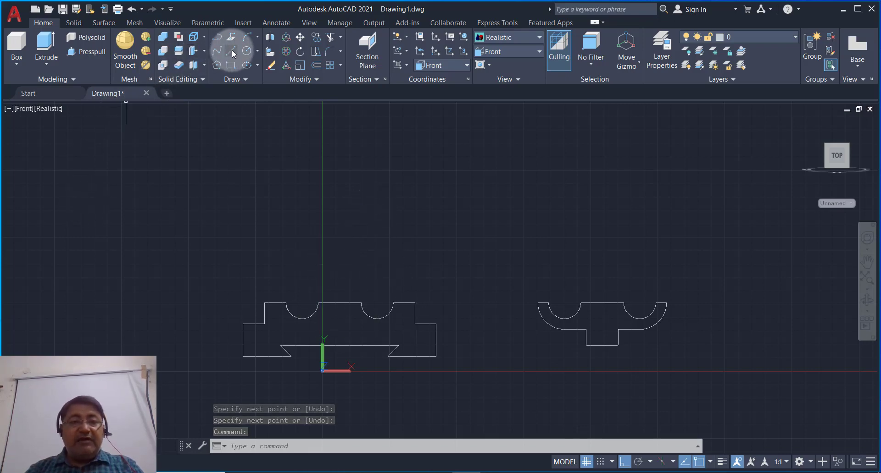
Step: Draw a 140 by 25 rectangle above the profiles
left_click(231, 65)
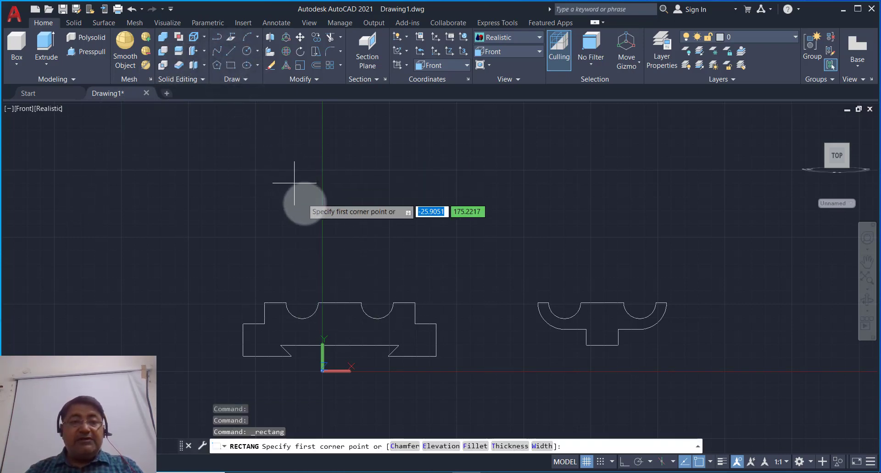
left_click(356, 206)
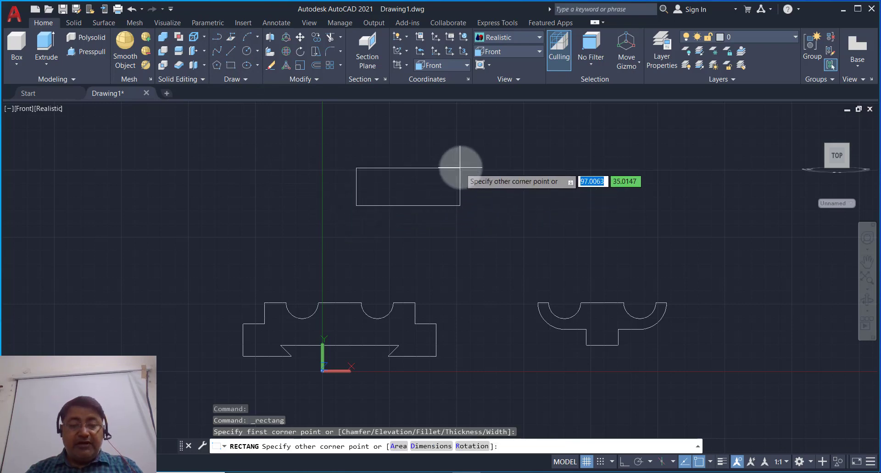
key("Return")
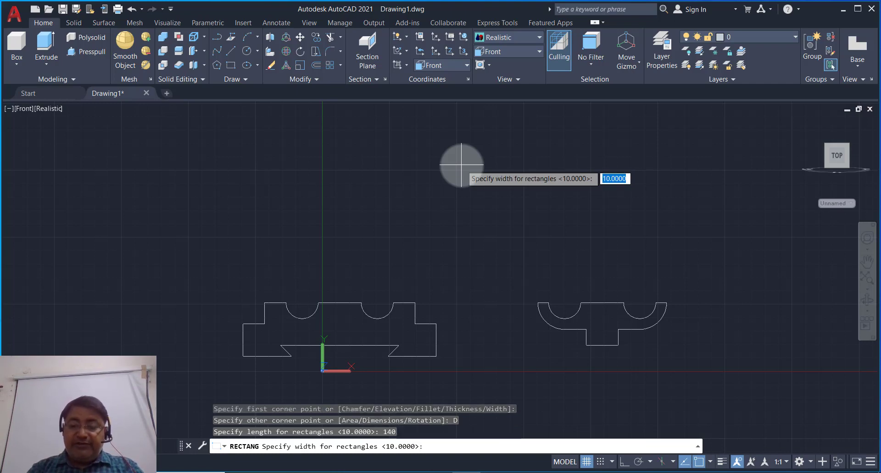
type("25")
key("Return")
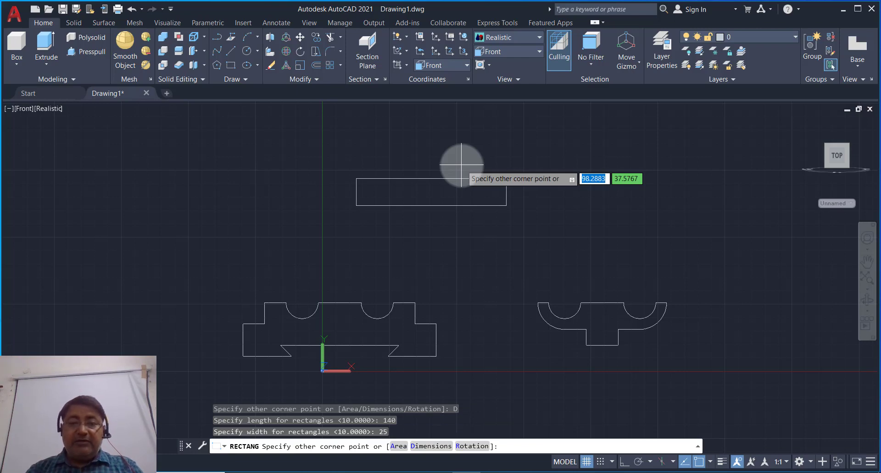
left_click(461, 165)
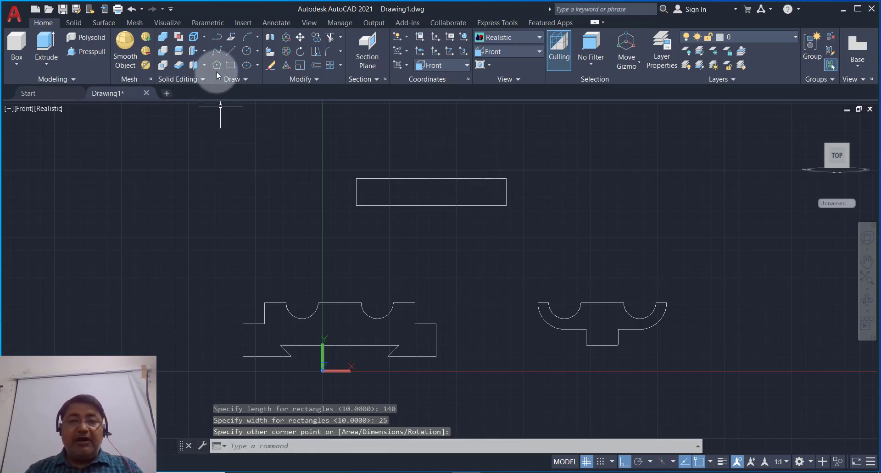
Step: Draw a vertical centre line from the rectangle's top midpoint to its bottom edge
left_click(231, 51)
scroll(432, 175, "up", 2)
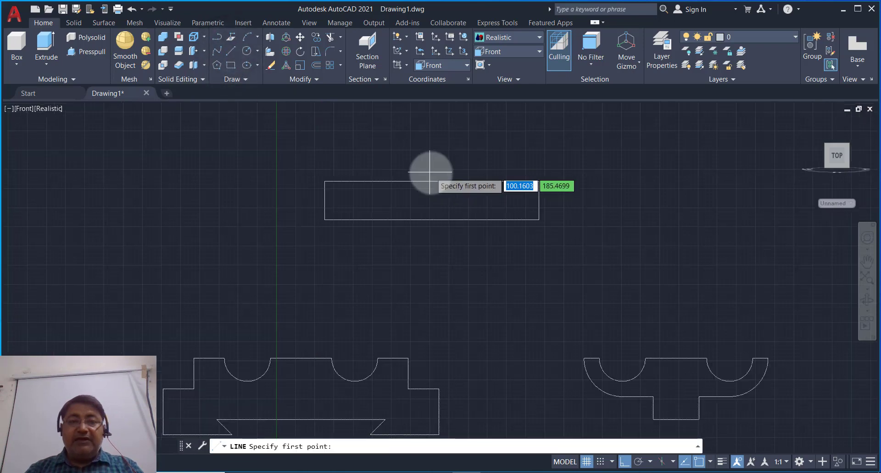
left_click(432, 182)
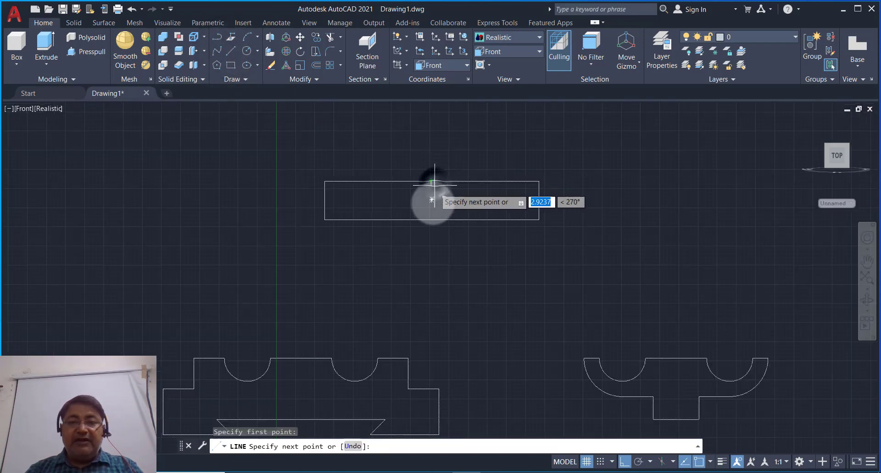
left_click(431, 219)
key("Return")
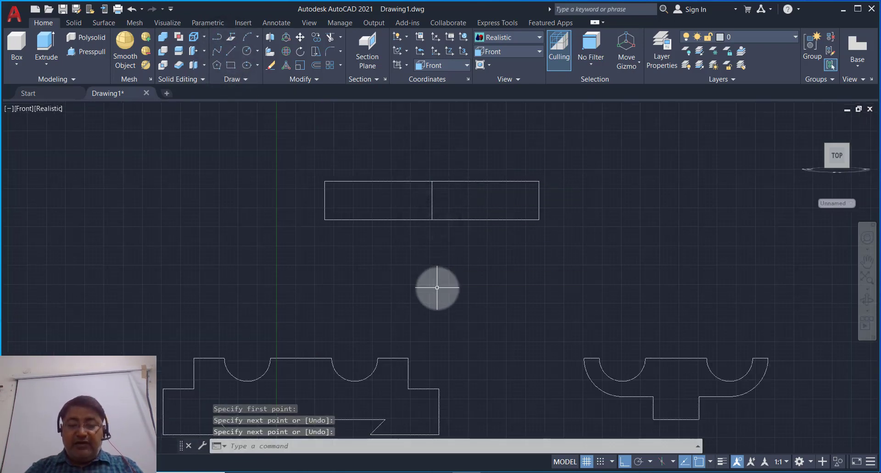
type("O")
Step: Offset the centre line 35 to each side, dividing the rectangle into four bays
key("Return")
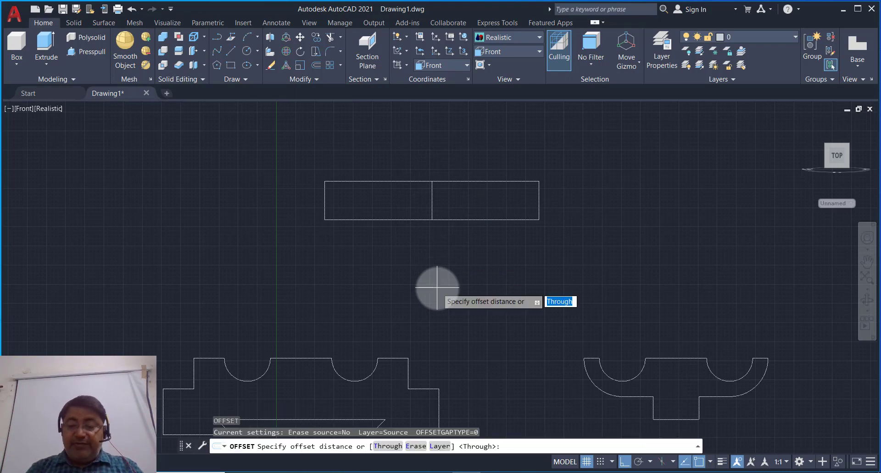
key("Return")
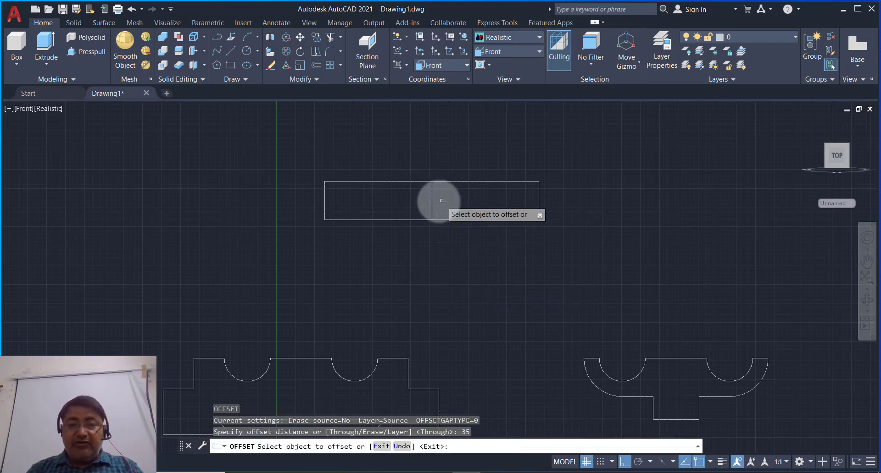
left_click(431, 209)
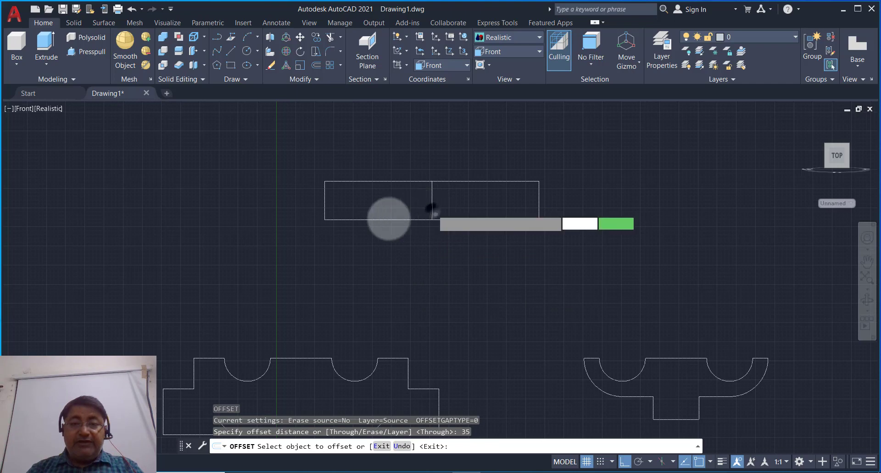
left_click(367, 225)
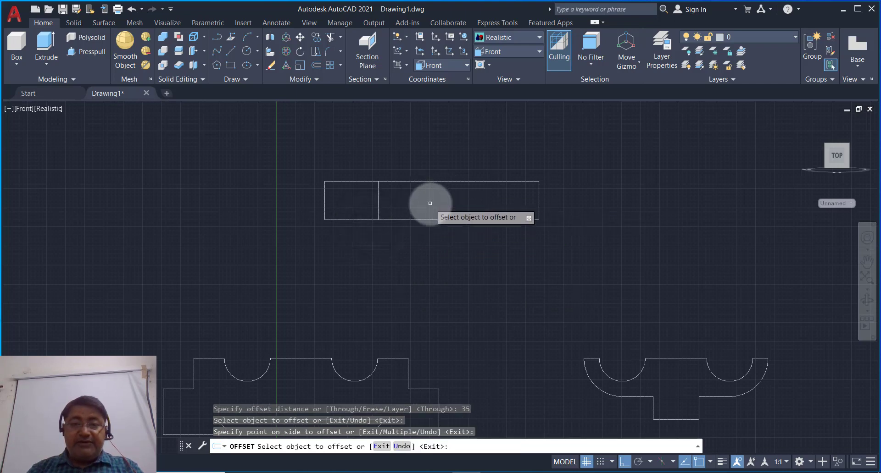
left_click(431, 204)
left_click(473, 203)
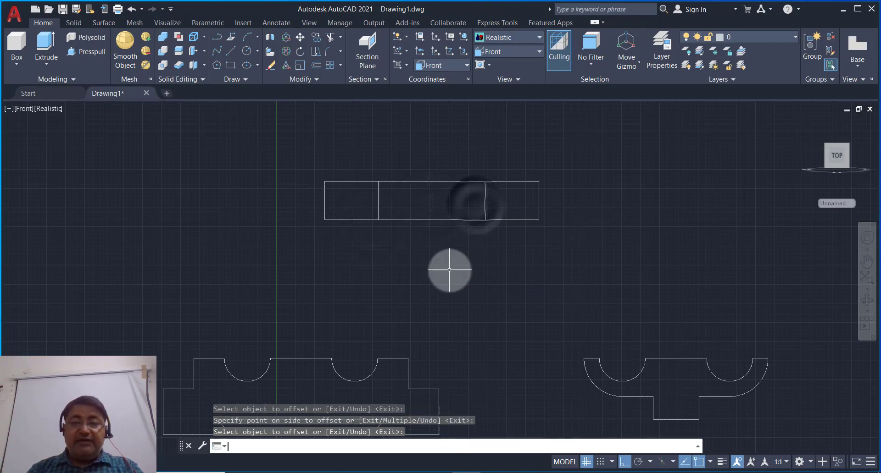
key("Return")
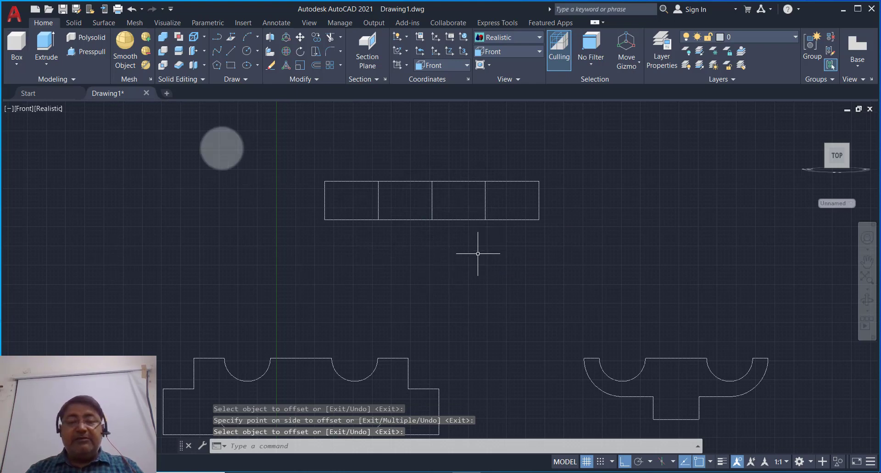
left_click(247, 56)
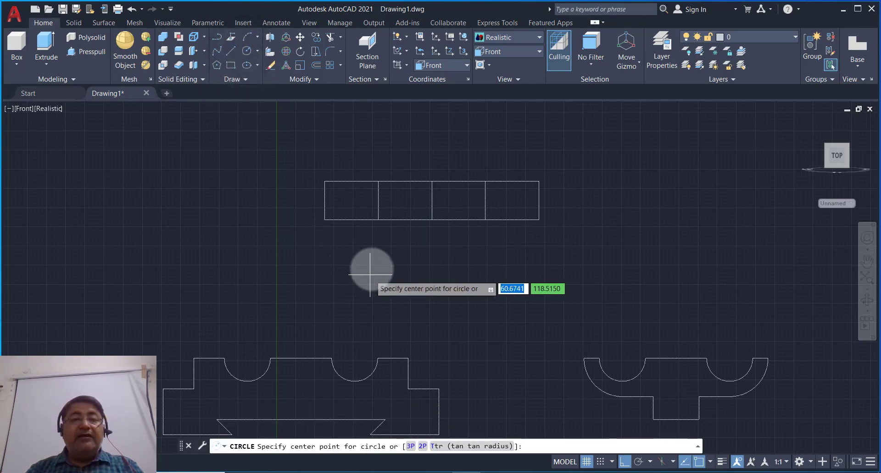
Step: Draw a radius 15 circle on the bottom edge and copy it onto the third divider line
left_click(378, 220)
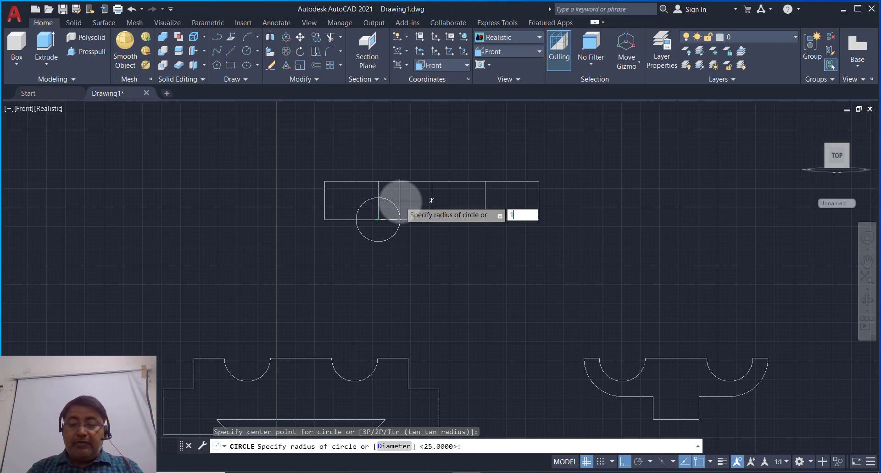
key("Return")
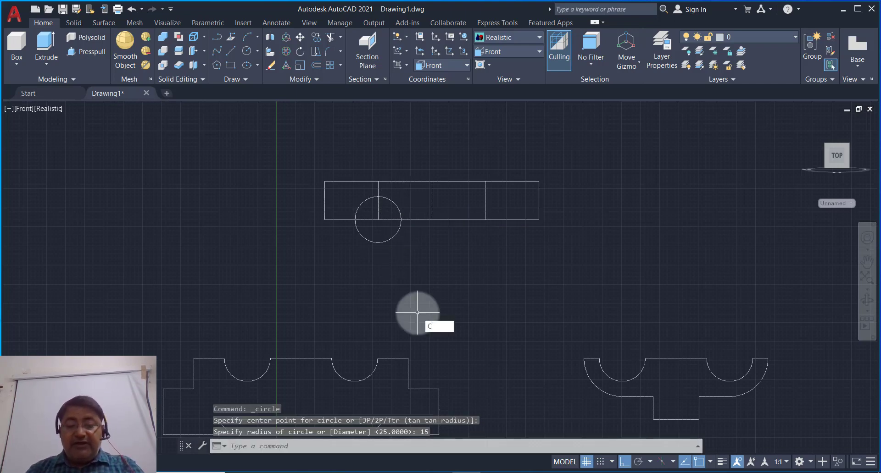
type("o")
key("Return")
left_click(393, 202)
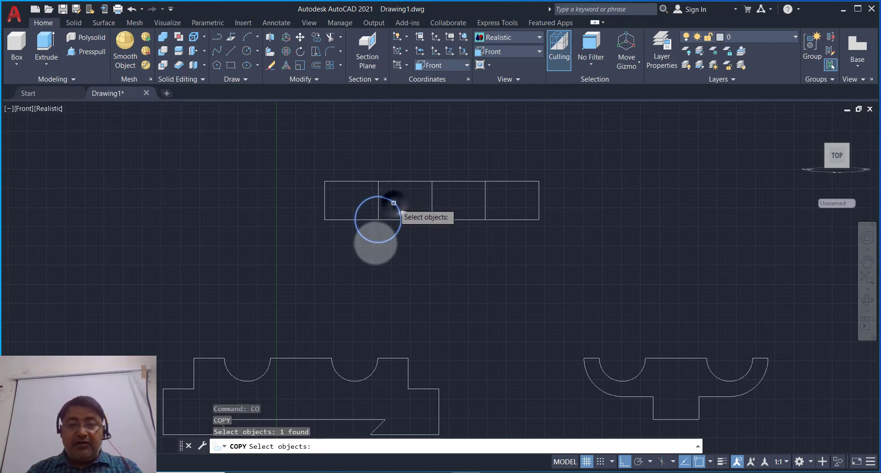
key("Return")
left_click(378, 220)
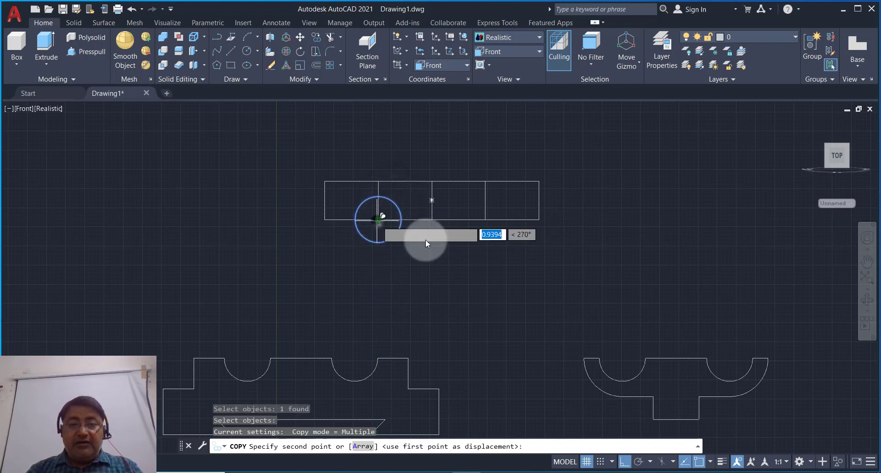
left_click(485, 220)
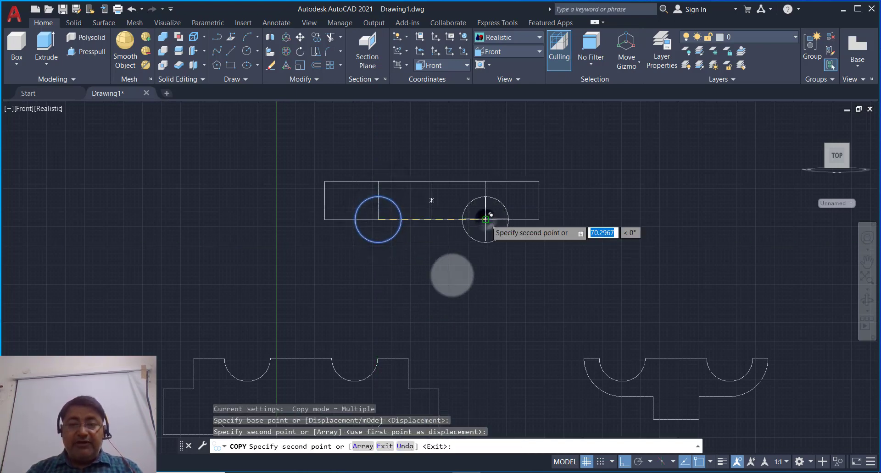
key("Return")
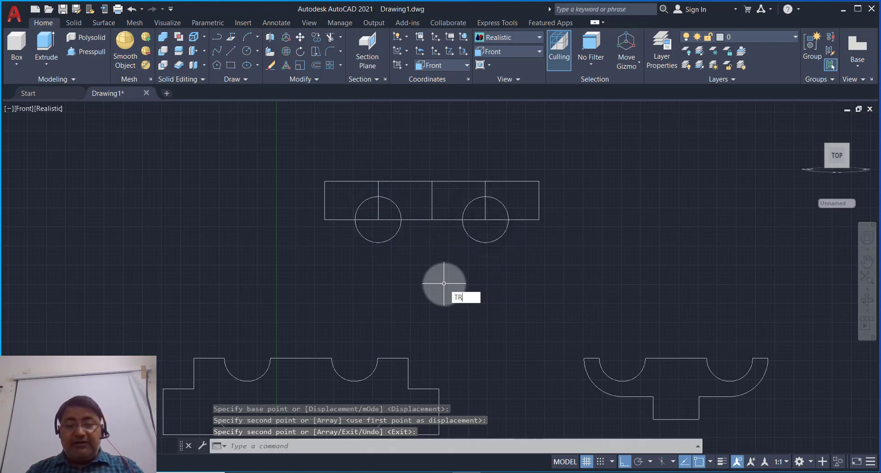
Step: Trim both circles' lower halves and the bottom edge inside each arc to form two notches
key("Return")
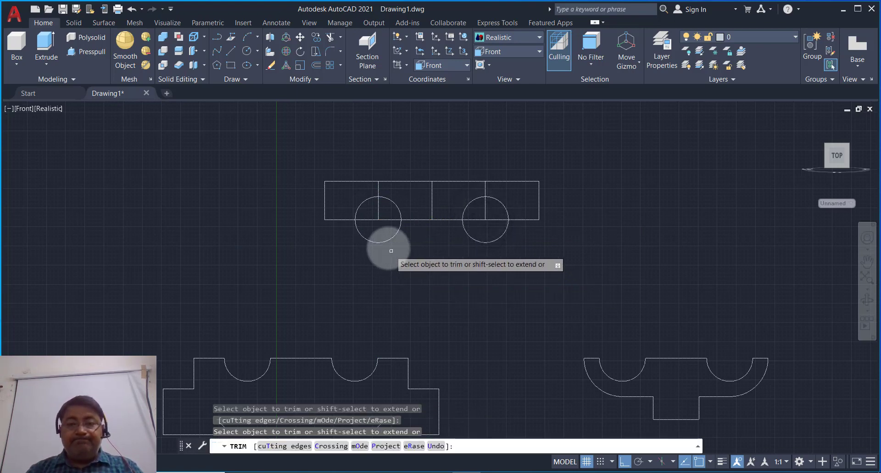
left_click(381, 242)
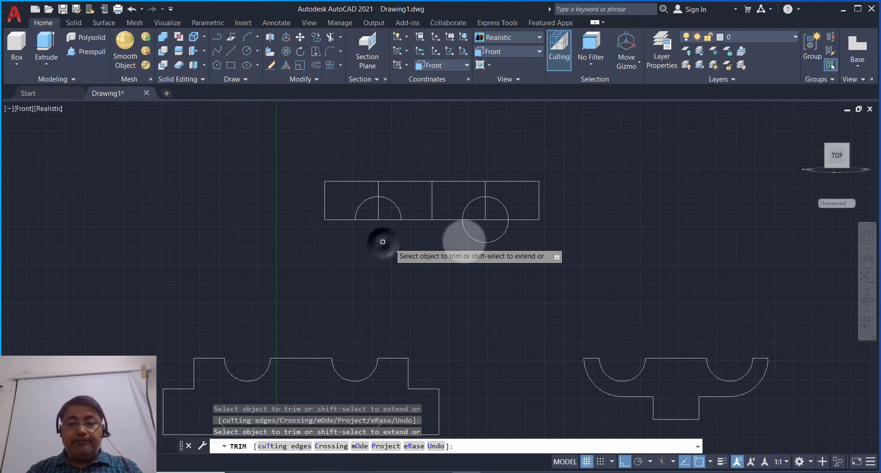
left_click(485, 242)
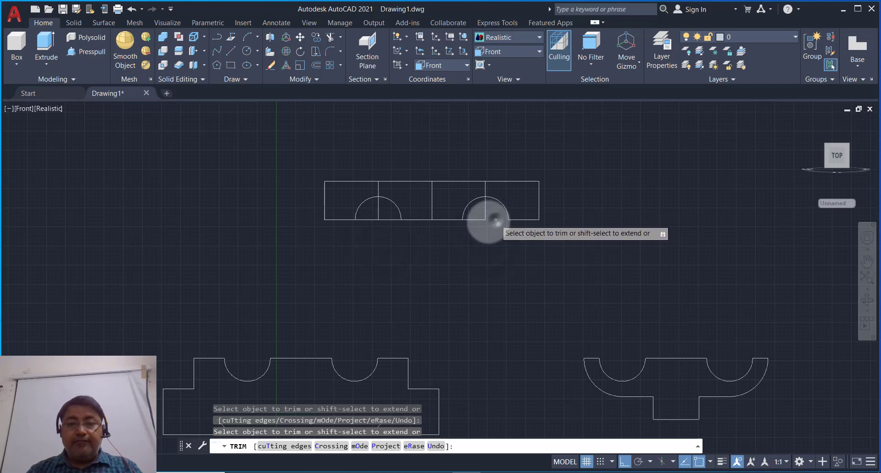
left_click(472, 219)
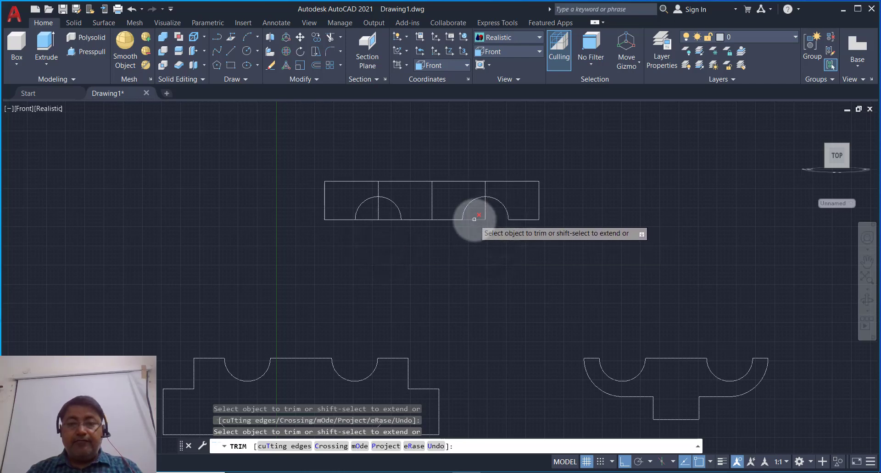
left_click(395, 220)
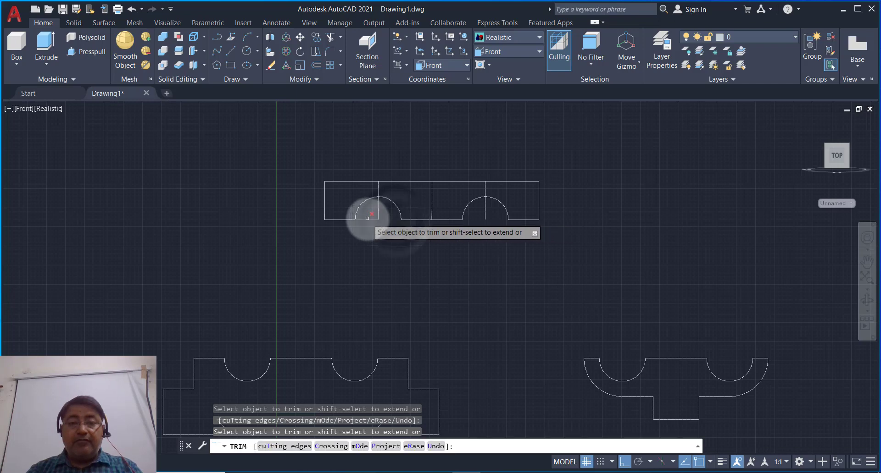
key("Return")
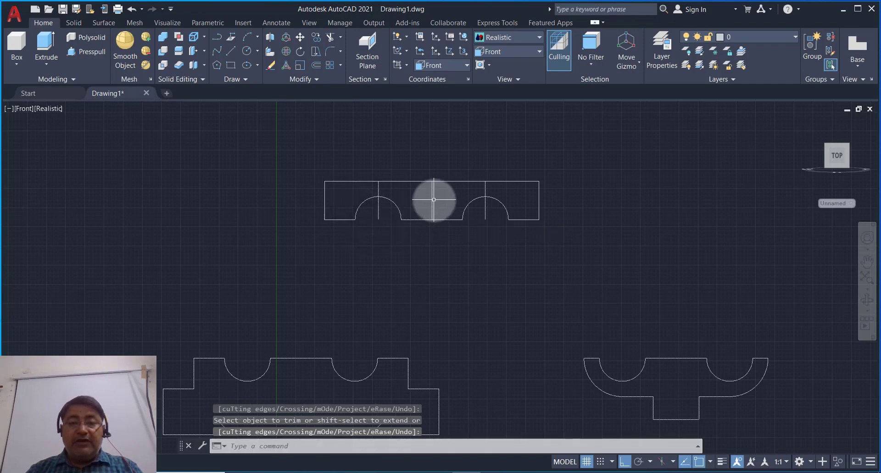
Step: Erase the three vertical divider lines inside the rectangle
left_click(433, 199)
left_click(416, 199)
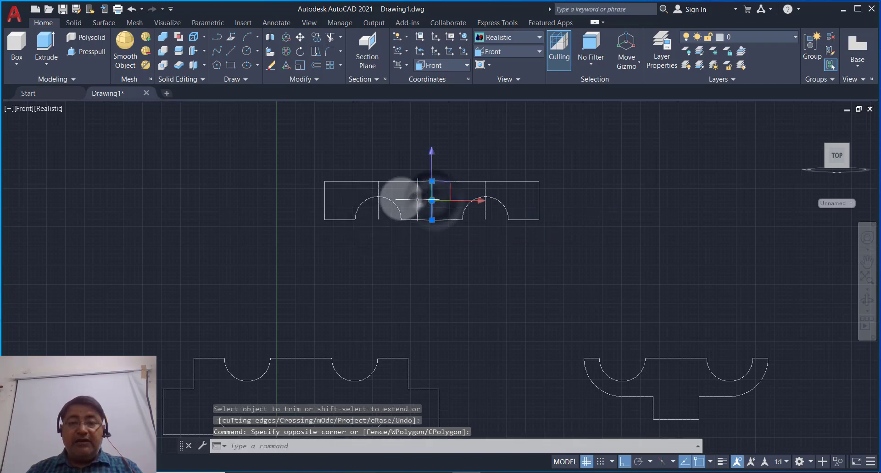
left_click(378, 188)
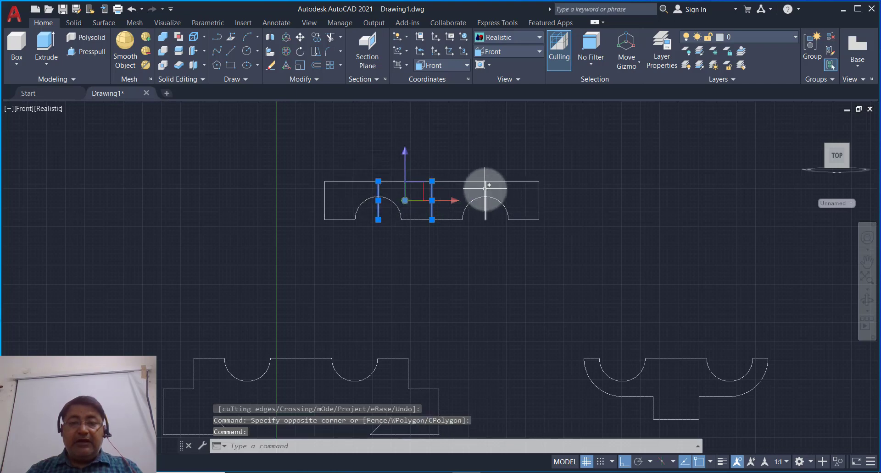
left_click(485, 188)
type("e")
key("Return")
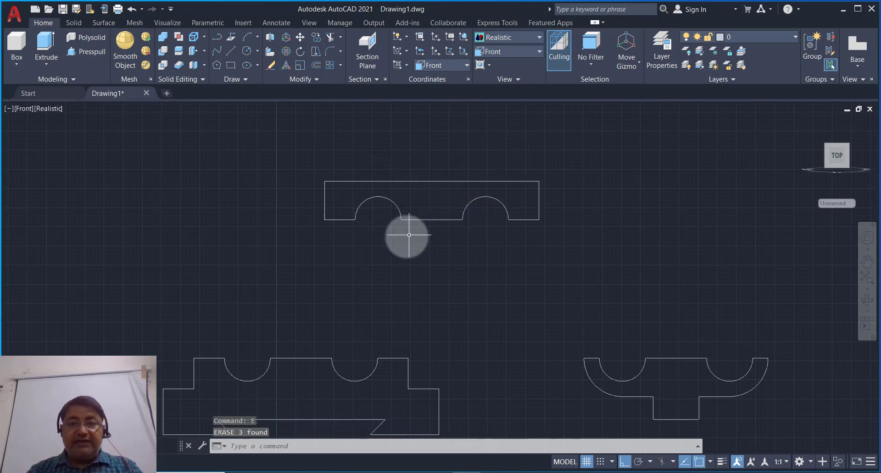
scroll(403, 236, "down", 2)
scroll(503, 230, "up", 2)
type("CO")
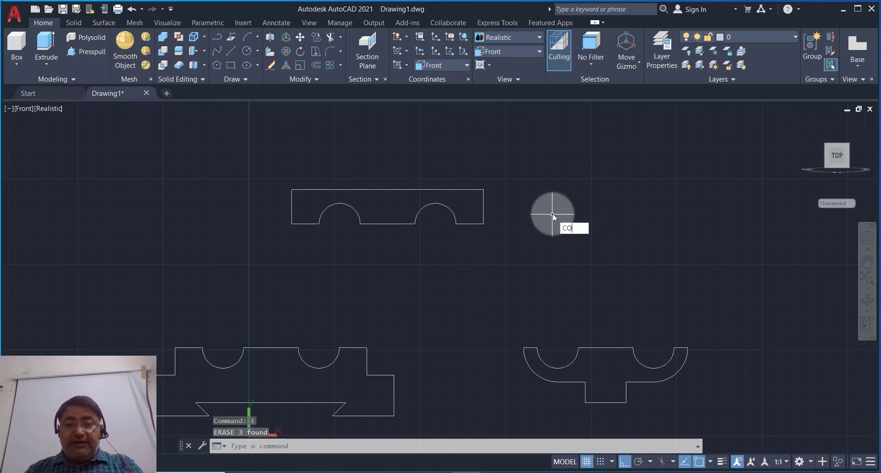
Step: Copy the whole notched profile to the right of the original
key("Return")
left_click(517, 166)
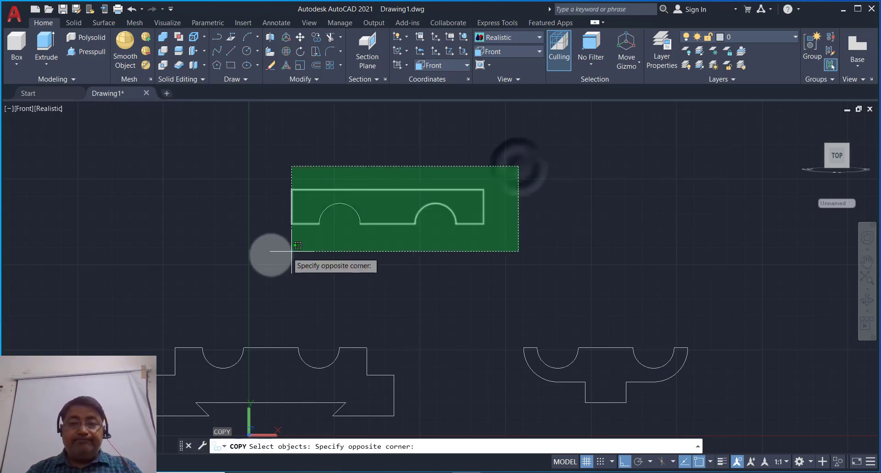
left_click(271, 254)
right_click(357, 246)
left_click(359, 246)
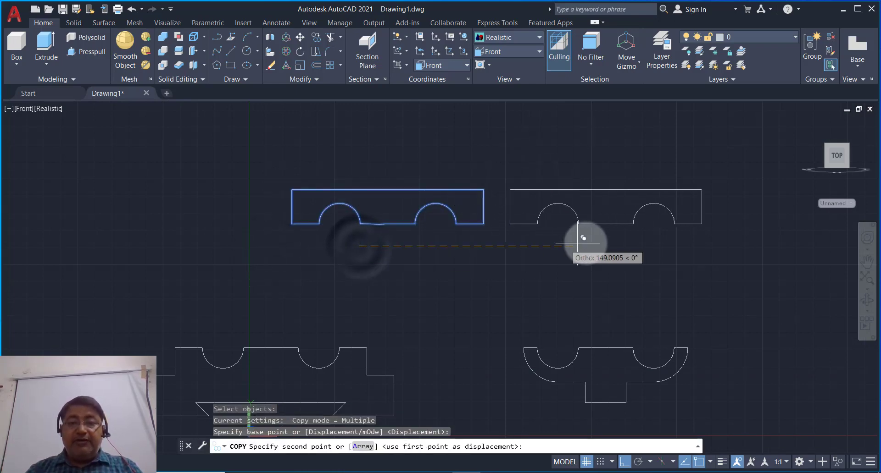
left_click(616, 257)
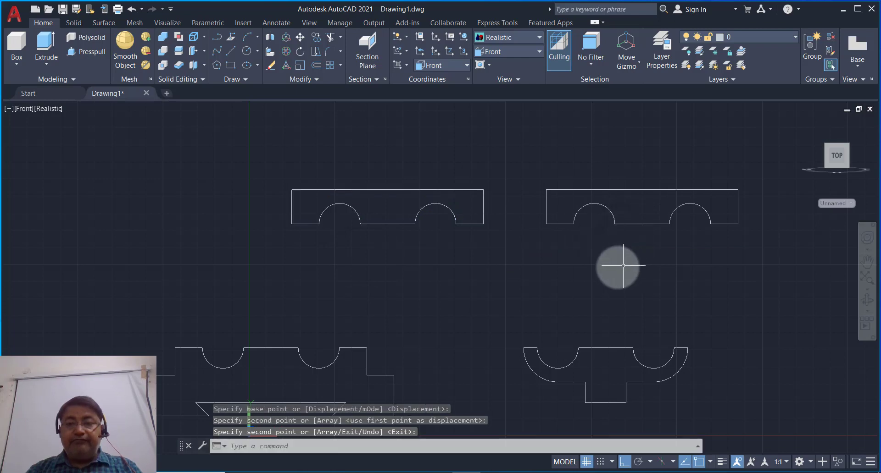
middle_click_drag(619, 264, 473, 278)
key("Return")
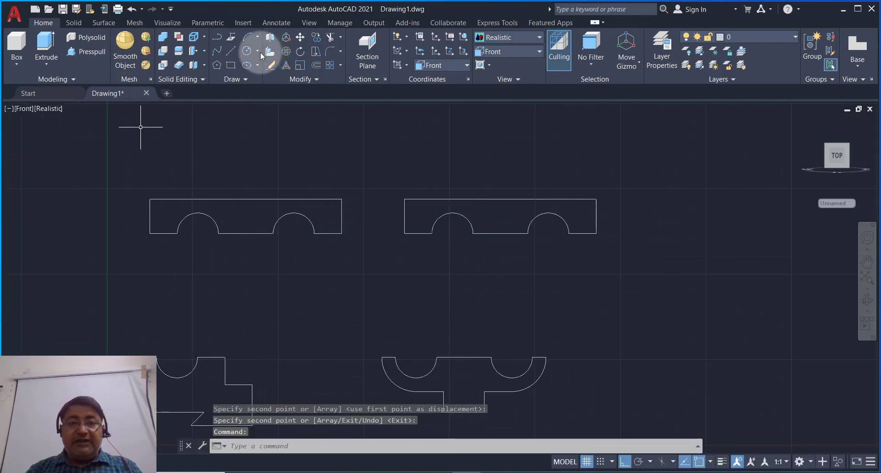
Step: Draw two radius 25 circles centred on the left and right notch centres
left_click(258, 51)
left_click(271, 71)
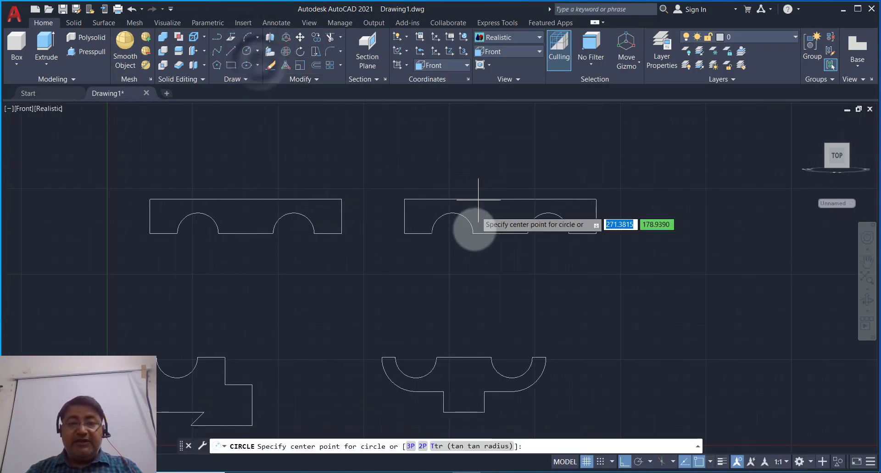
left_click(452, 233)
type("25")
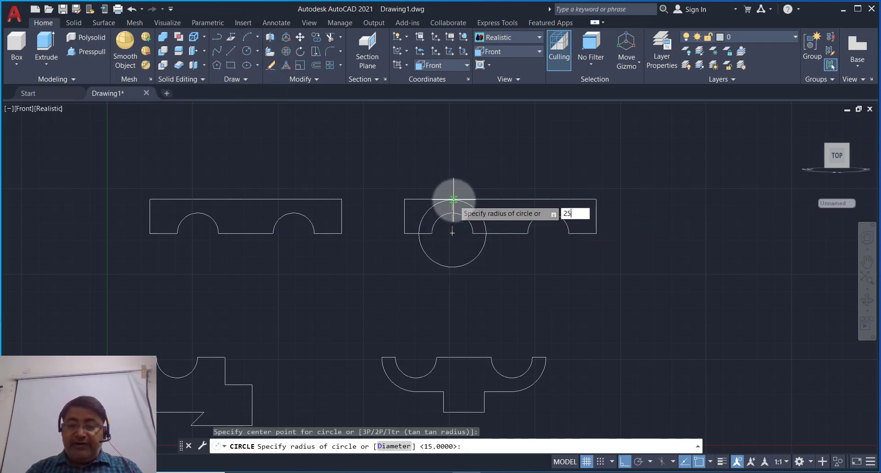
key("Return")
key("Return")
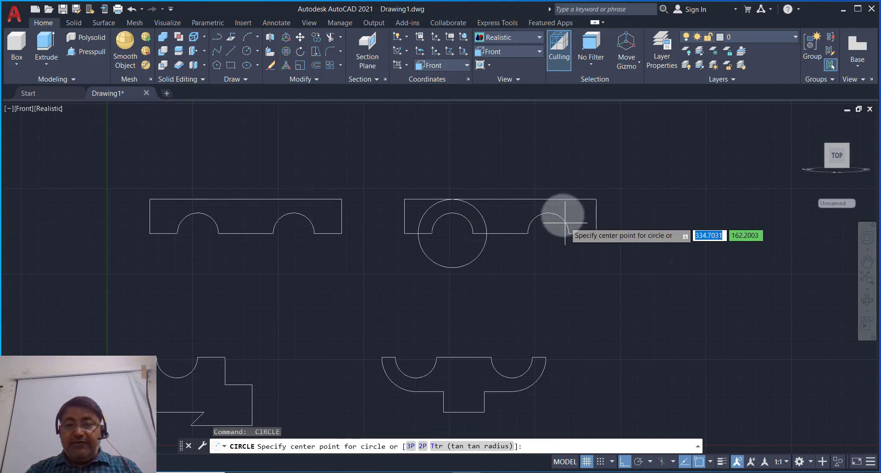
left_click(548, 233)
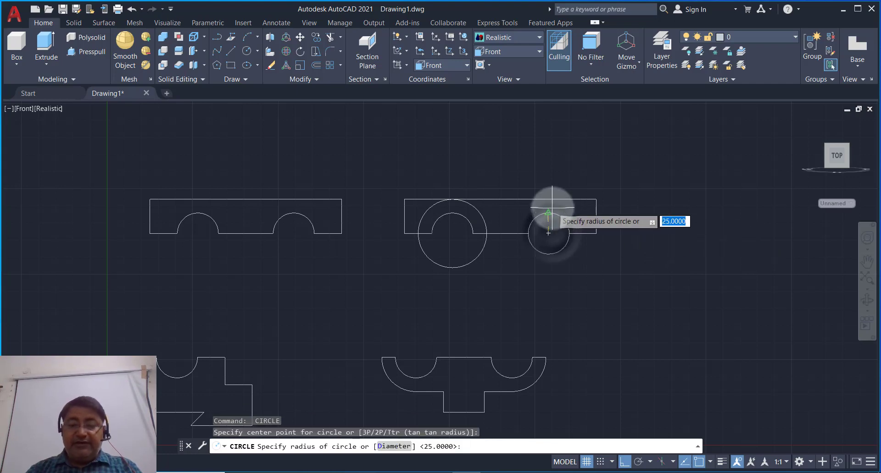
type("25")
key("Return")
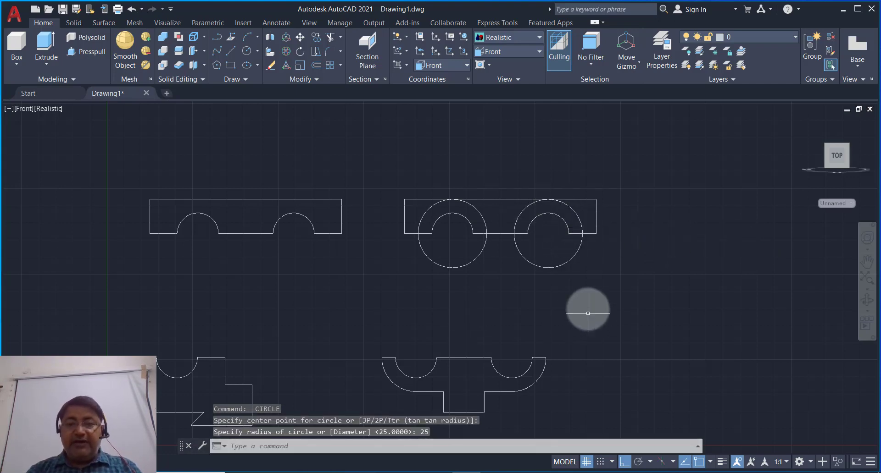
type("TR")
Step: Trim the rectangle outline and circle leftovers into radius 25 arches around both notches
key("Return")
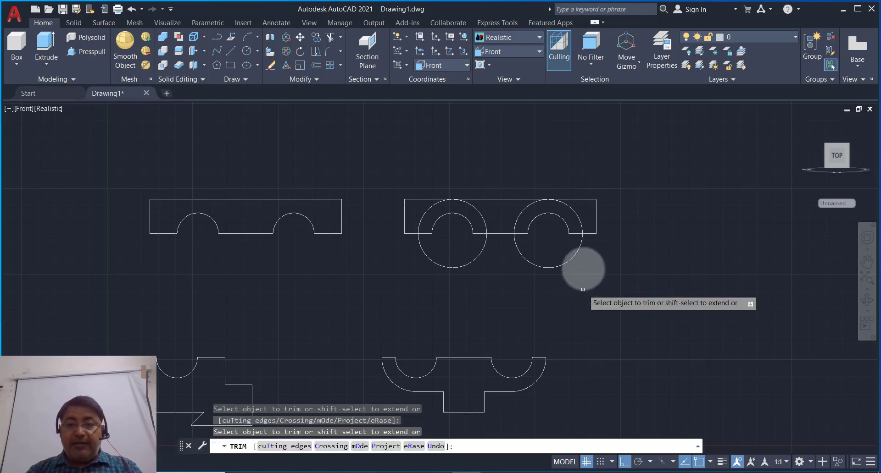
left_click(458, 267)
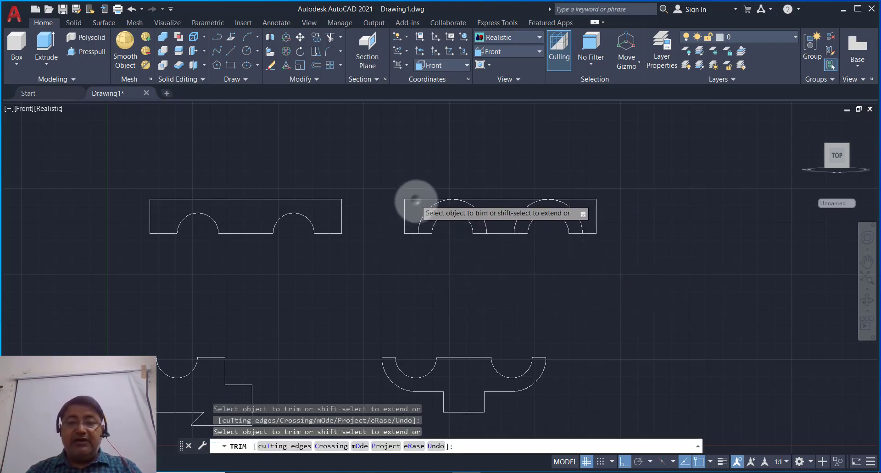
left_click(405, 216)
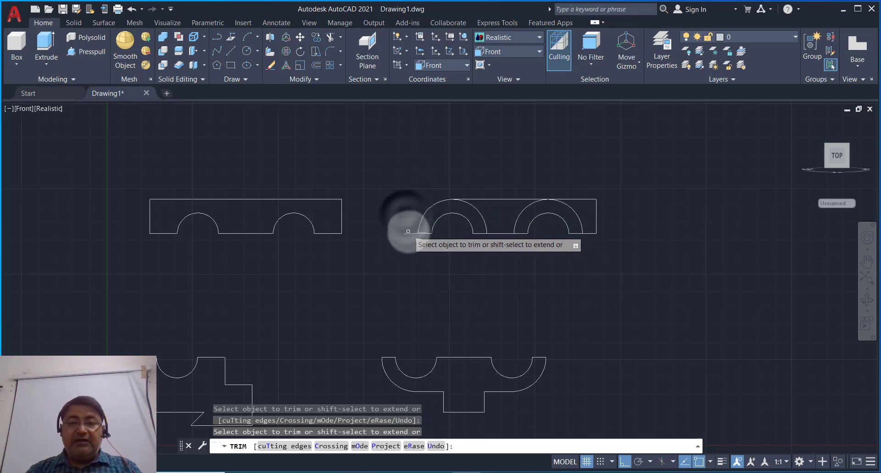
left_click(585, 224)
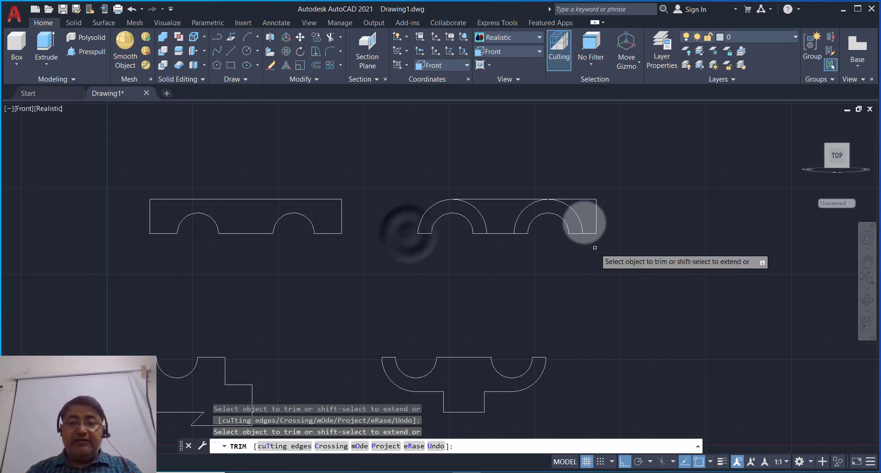
left_click(571, 200)
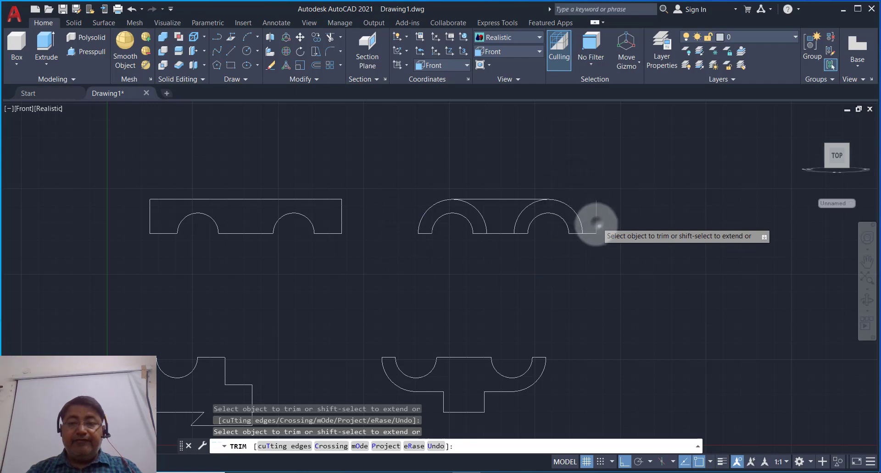
left_click(589, 234)
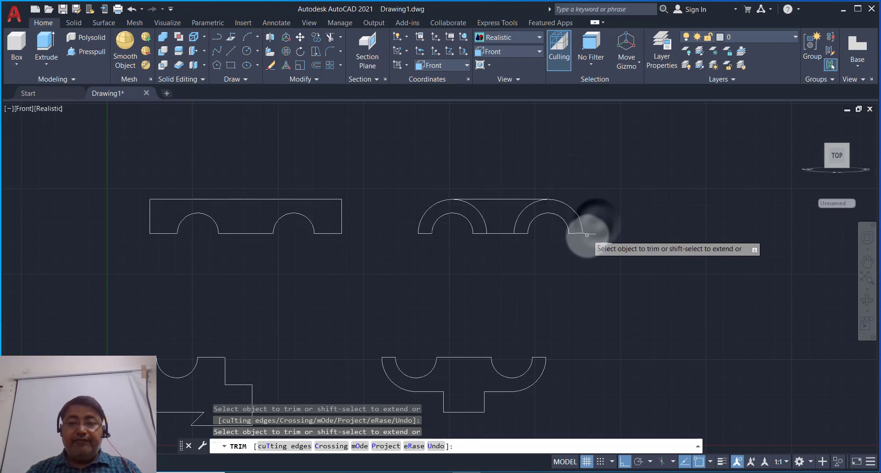
left_click(498, 234)
left_click(519, 216)
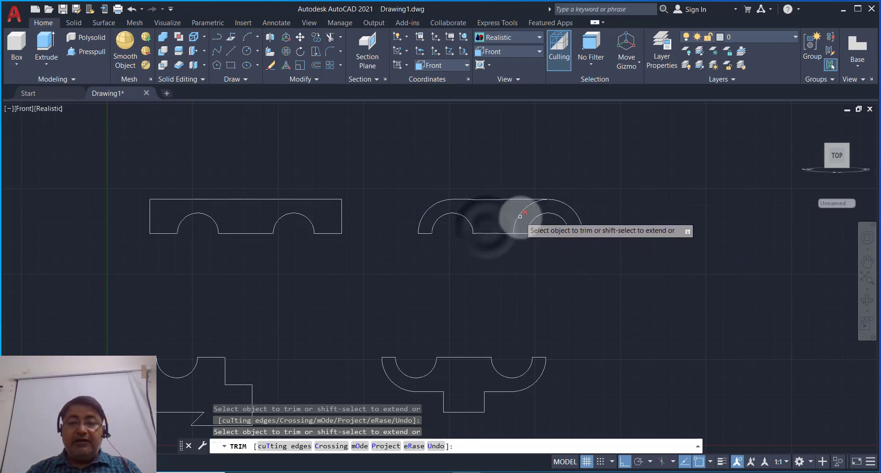
key("Return")
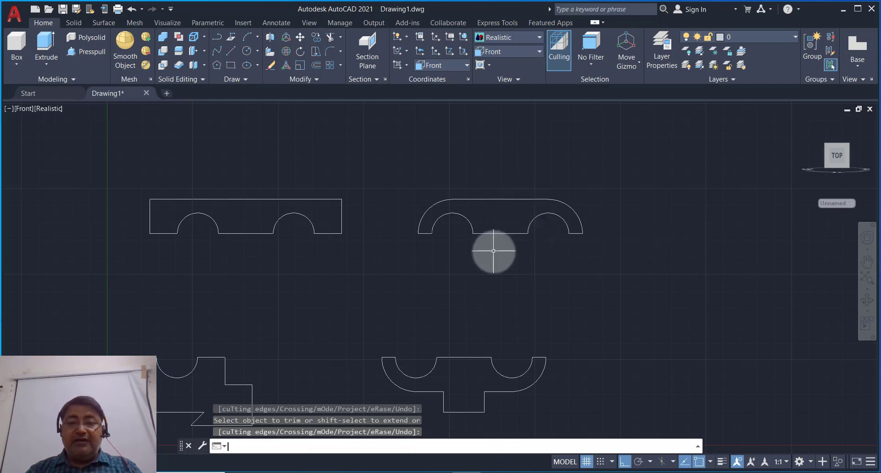
scroll(494, 252, "down", 3)
scroll(484, 265, "up", 1)
middle_click_drag(522, 282, 535, 286)
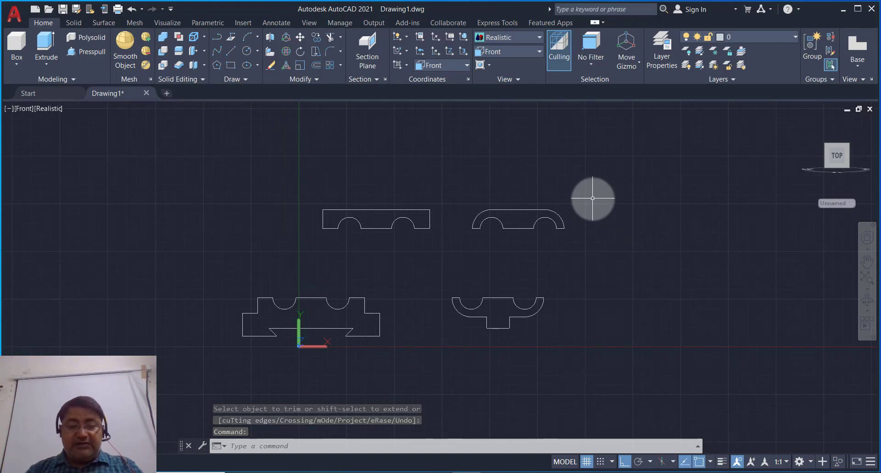
Step: Window-select all four outlines and convert them into regions with REG, then switch to the isometric home view
type("REG")
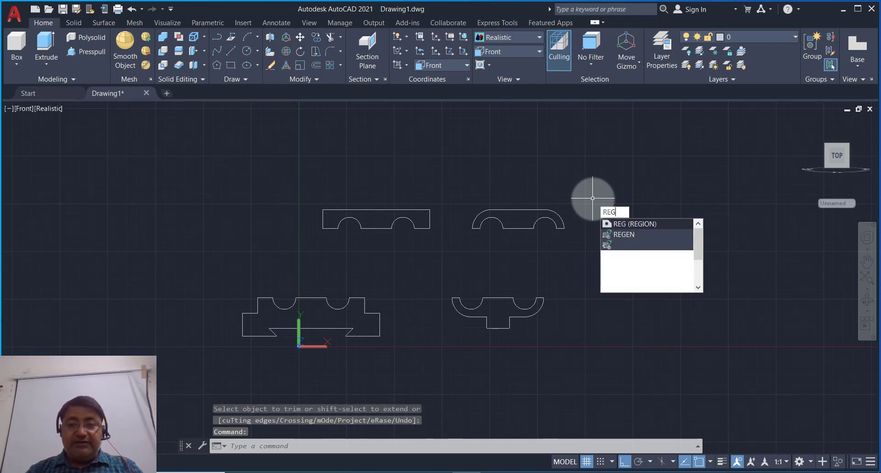
key("Return")
left_click(596, 183)
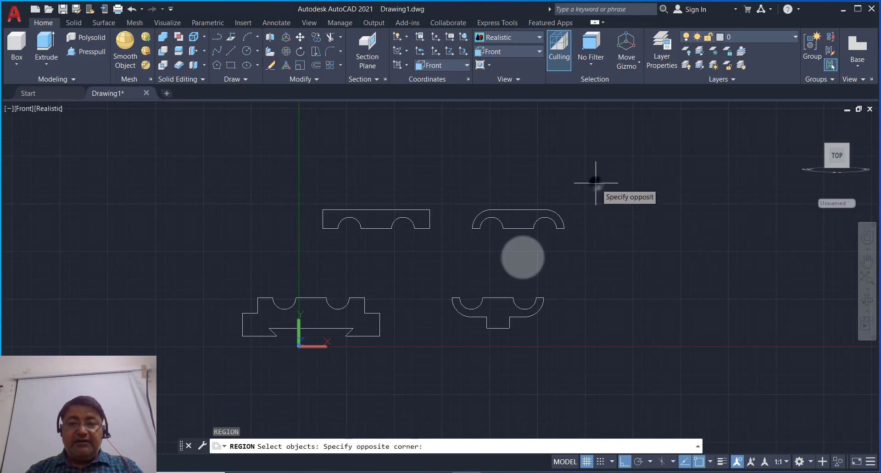
left_click(214, 380)
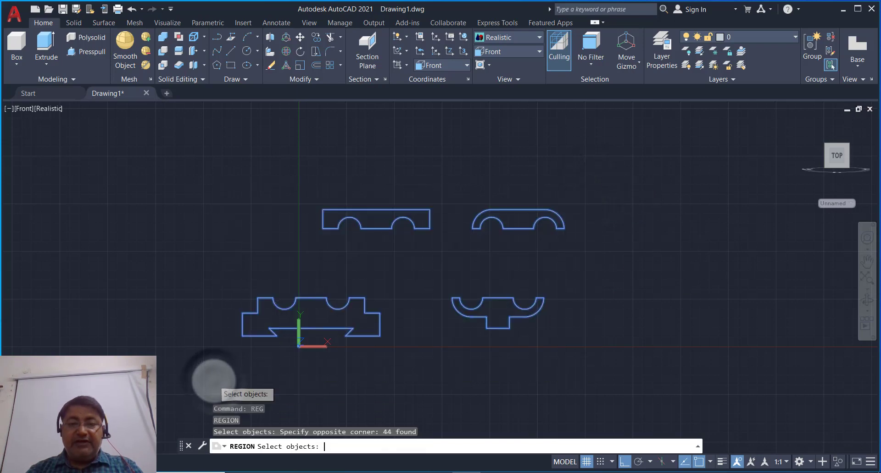
key("Return")
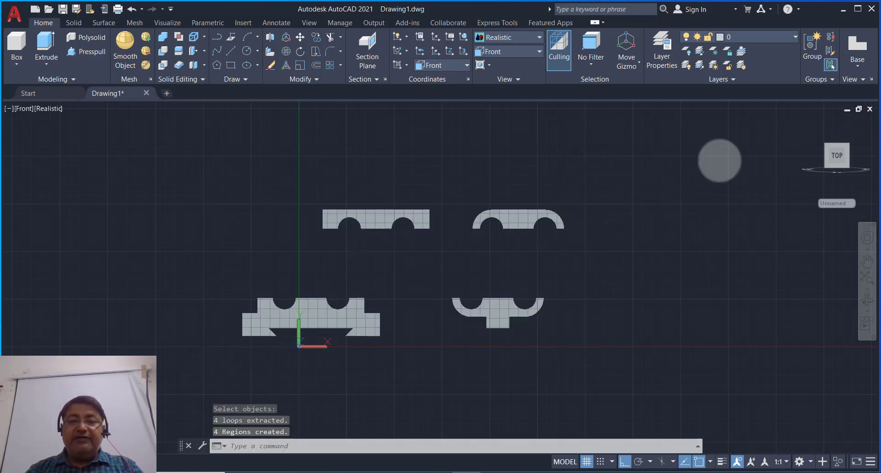
left_click(807, 123)
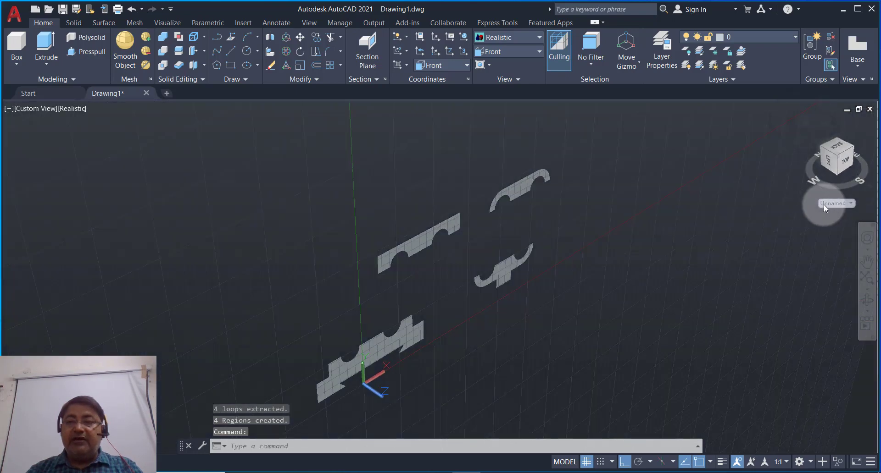
left_click(832, 204)
Step: Set the coordinate system to World and extrude the base and upper left profiles 60 units
left_click(830, 214)
type("EXT")
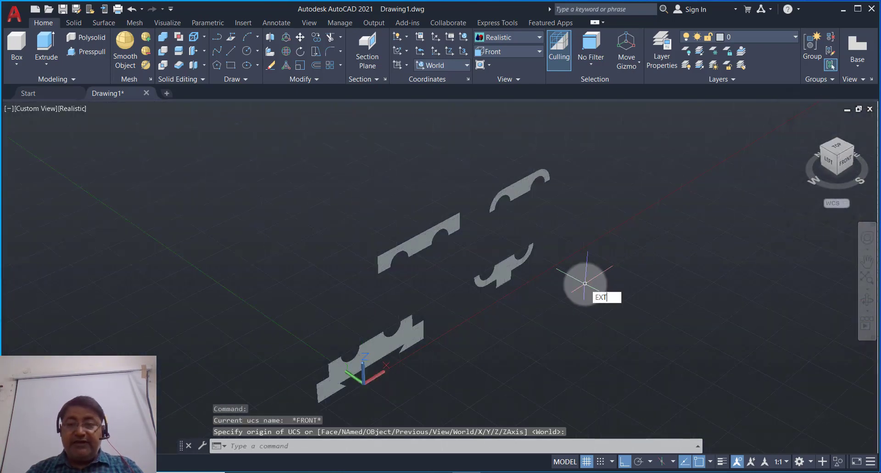
key("Return")
left_click(395, 341)
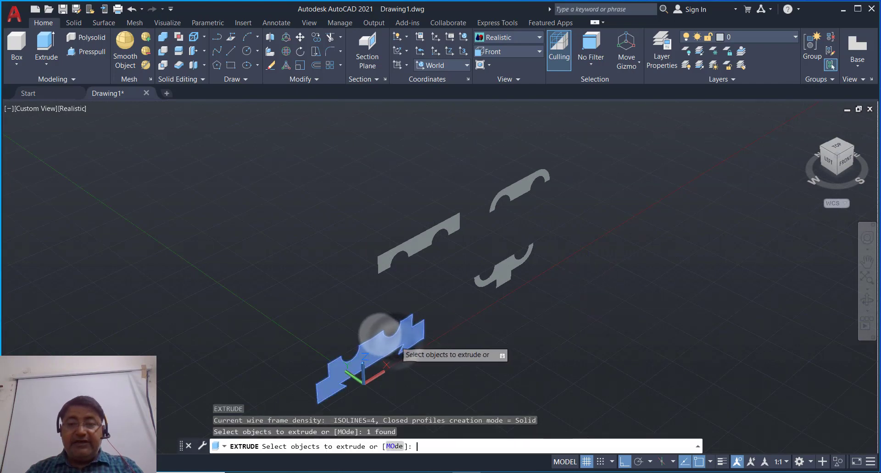
key("Return")
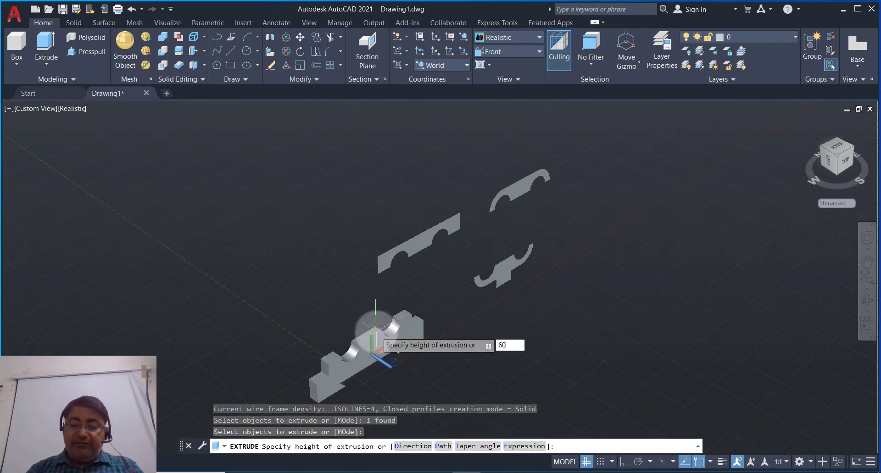
key("Return")
type("EXT")
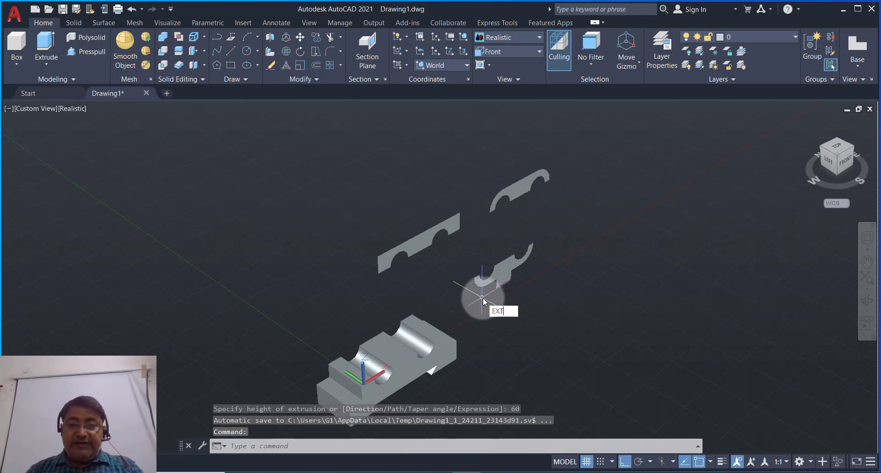
key("Return")
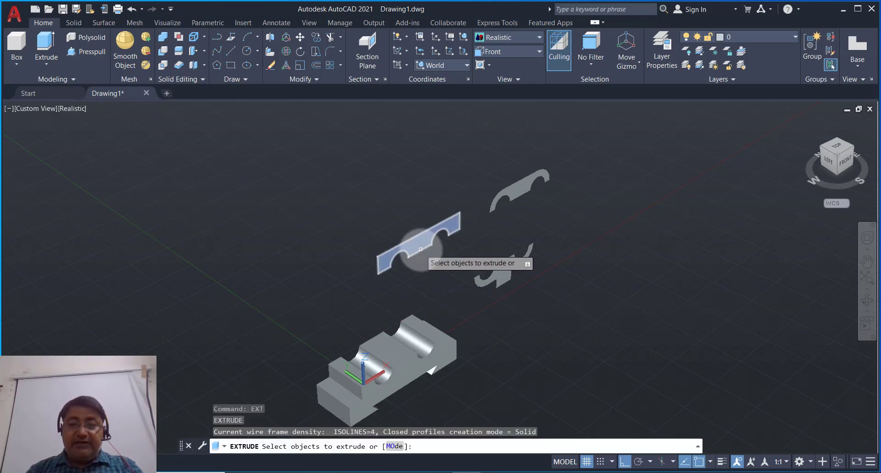
left_click(415, 247)
key("Return")
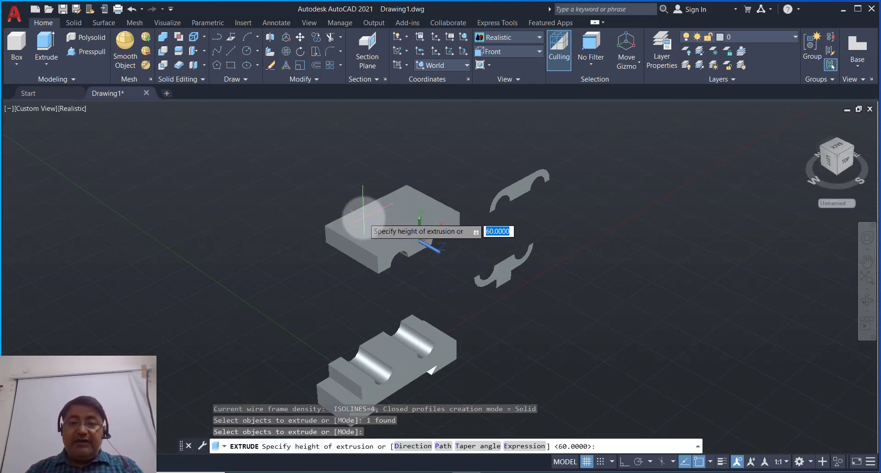
type("60")
key("Return")
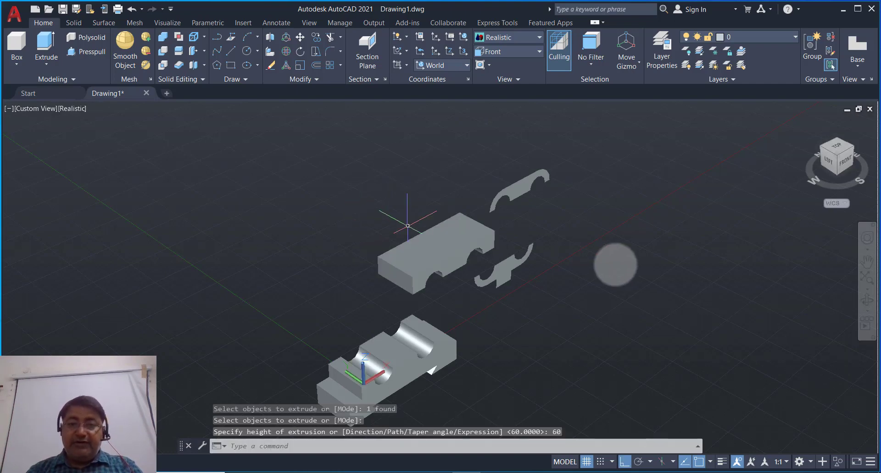
type("EXT")
Step: Extrude the upper right cap and the small lower profile 10 units
key("Return")
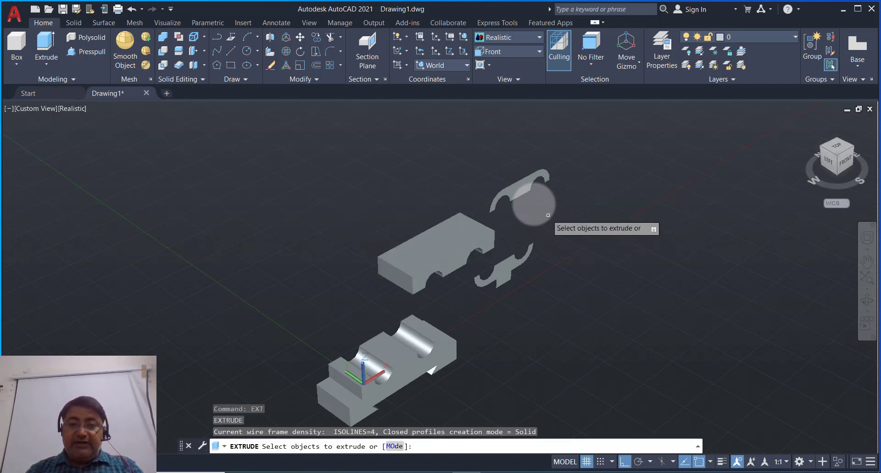
left_click(518, 190)
left_click(501, 270)
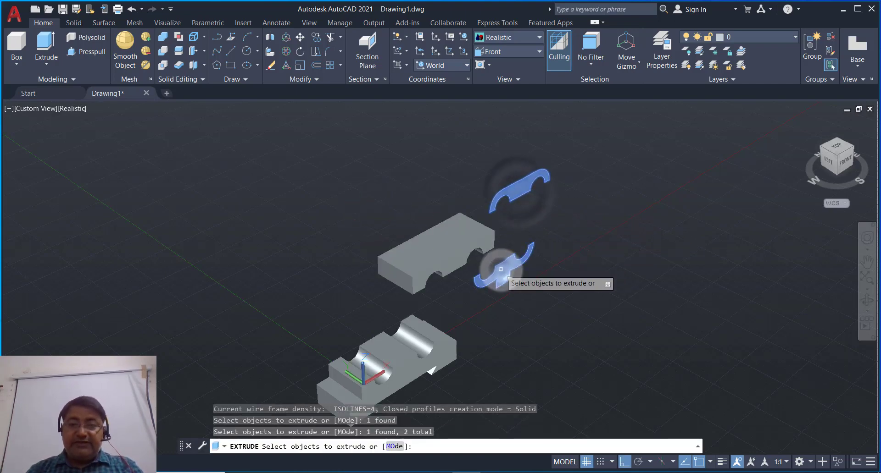
right_click(570, 290)
type("10")
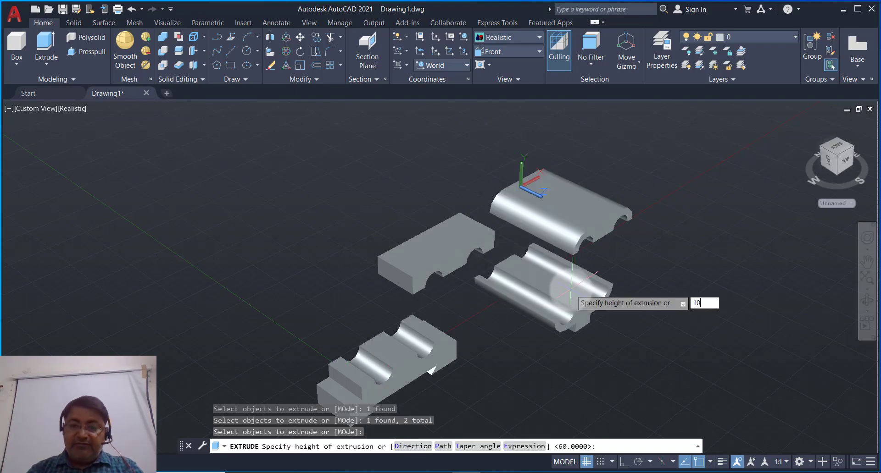
key("Return")
key("Escape")
key("Escape")
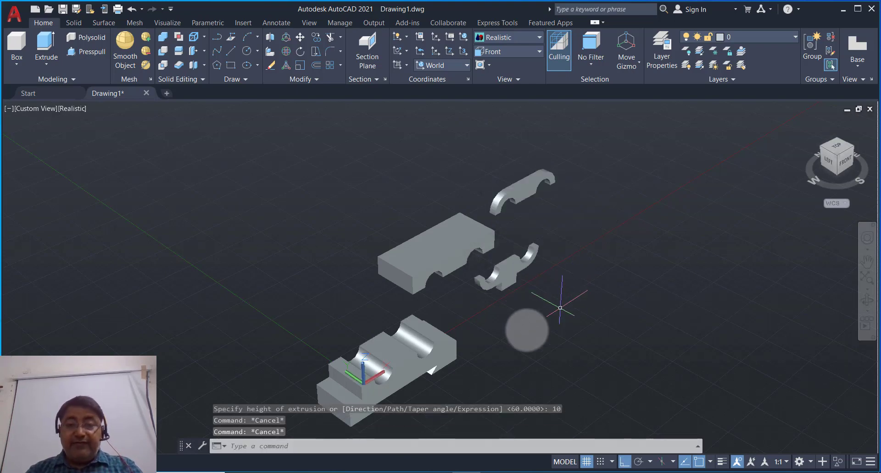
scroll(528, 325, "up", 3)
mouse_move(527, 325)
middle_mouse_down()
mouse_move(569, 251)
mouse_move(570, 260)
middle_mouse_up()
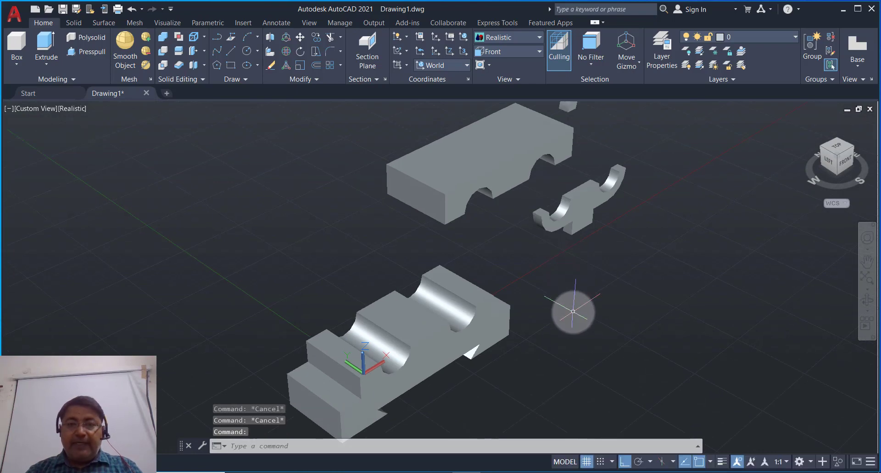
Step: Move the 10-unit bracket solid into the base block's slot and orbit to check the fit
scroll(573, 311, "down", 2)
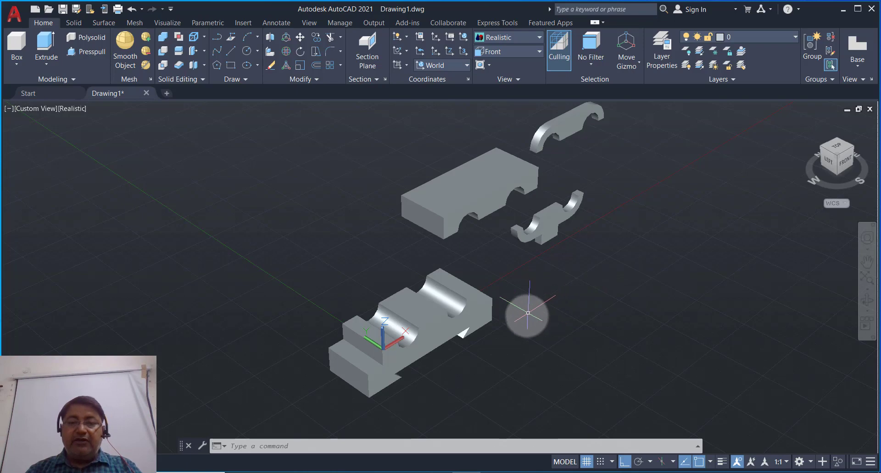
type("M")
key("Return")
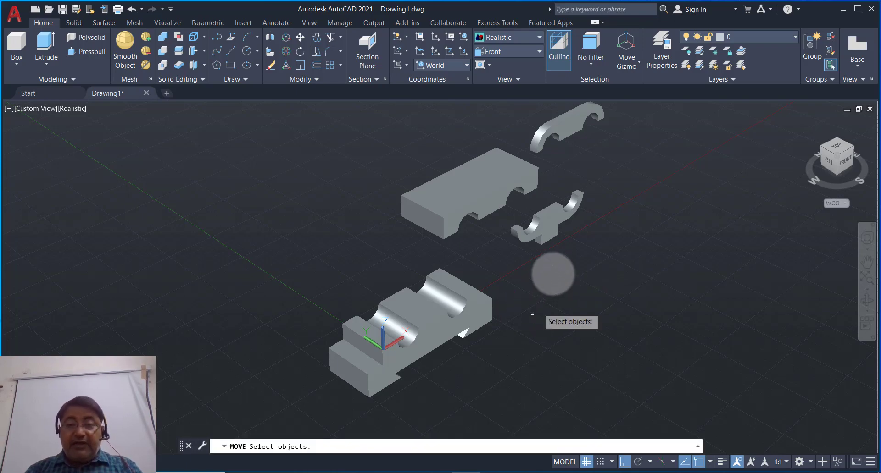
left_click(553, 236)
key("Return")
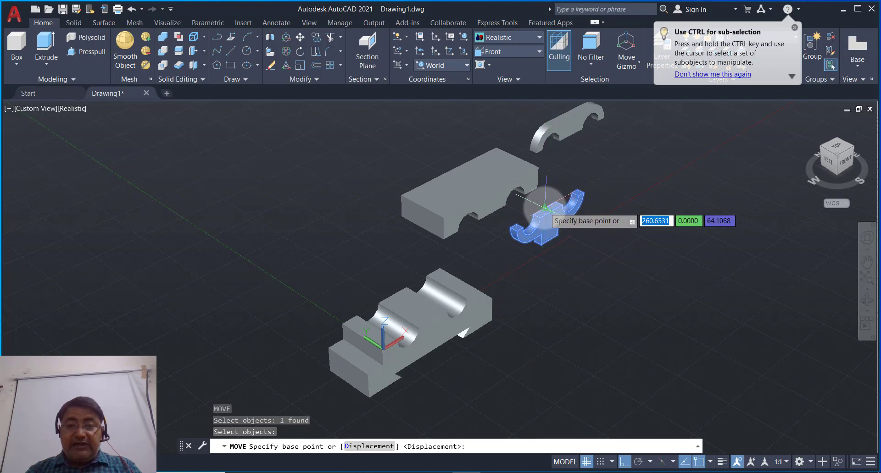
scroll(545, 207, "up", 2)
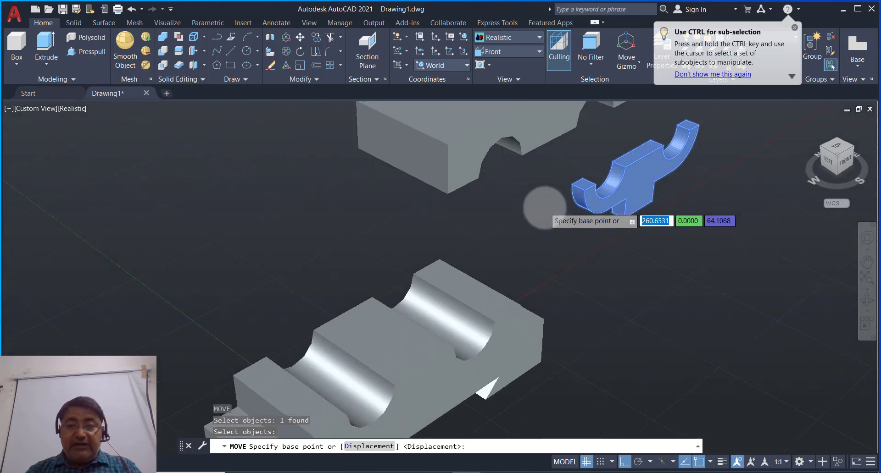
left_click(631, 149)
scroll(626, 148, "down", 3)
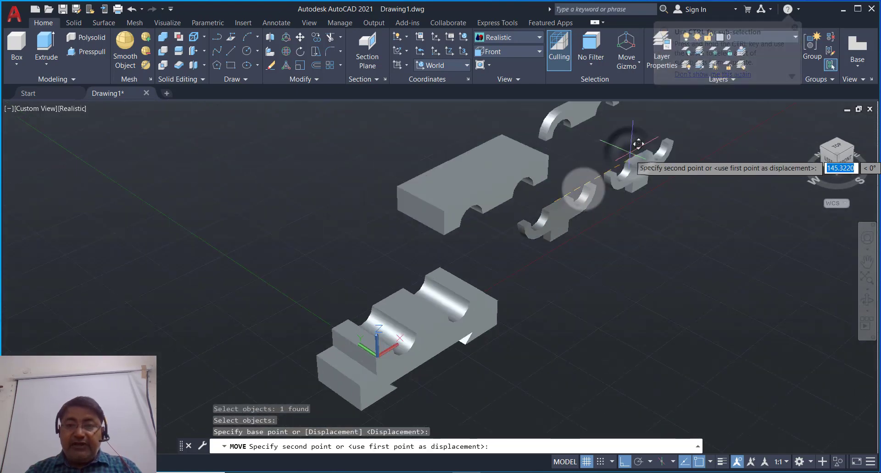
left_click(440, 317)
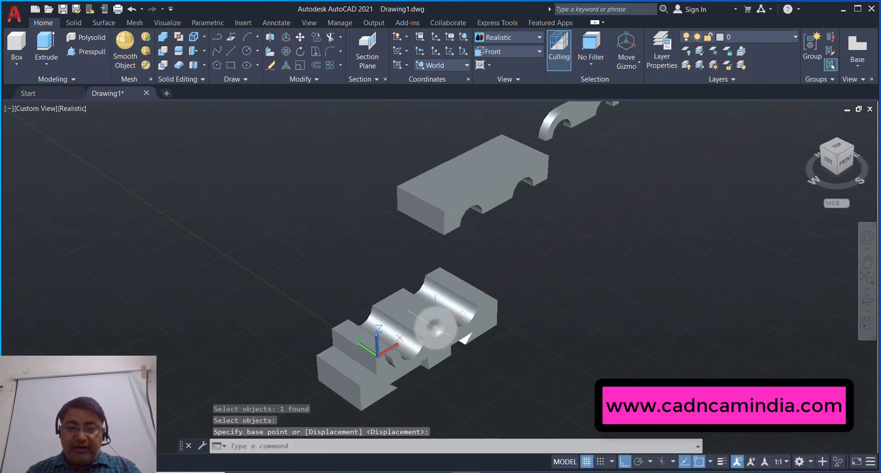
scroll(508, 383, "up", 1)
middle_click_drag(509, 384, 542, 327, "shift")
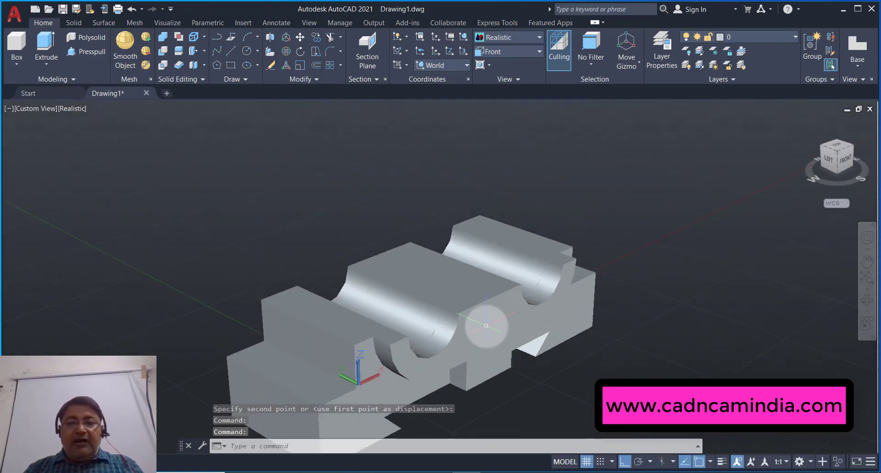
mouse_move(542, 327)
middle_mouse_down("shift")
mouse_move(588, 333)
mouse_move(565, 319)
mouse_move(568, 297)
middle_mouse_up("shift")
type("3DM")
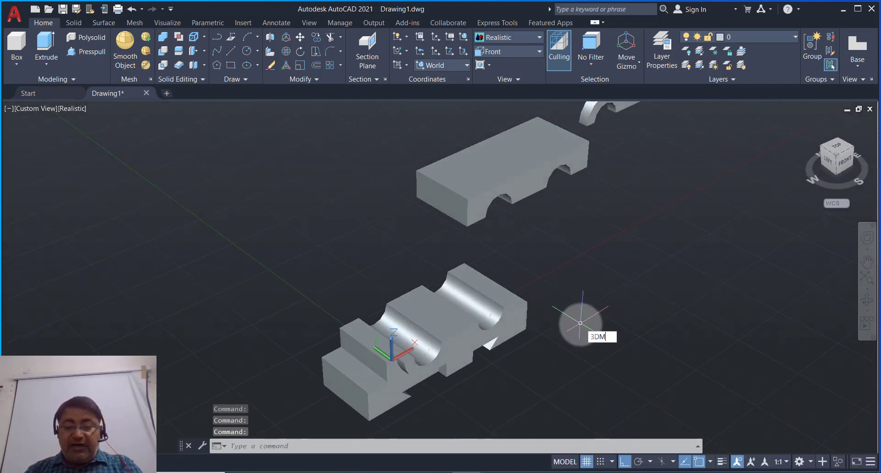
Step: Mirror the slotted bracket to the base block's opposite end with a 3-point plane, keeping the original
type("I")
key("Return")
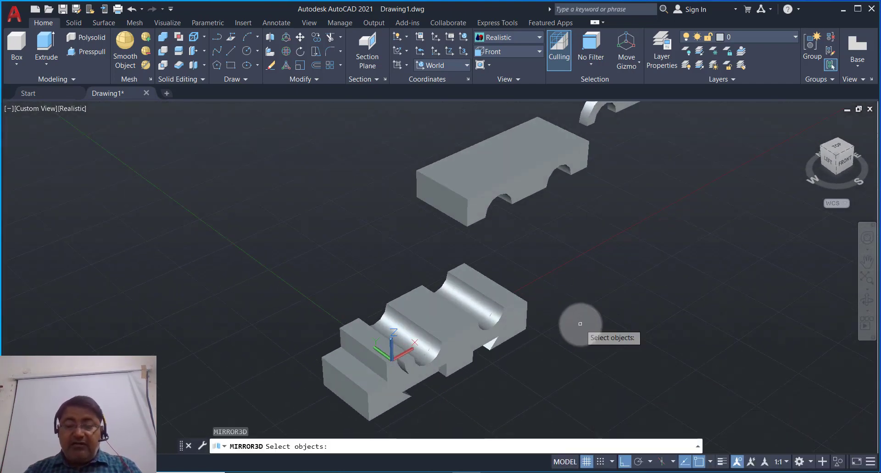
left_click(459, 355)
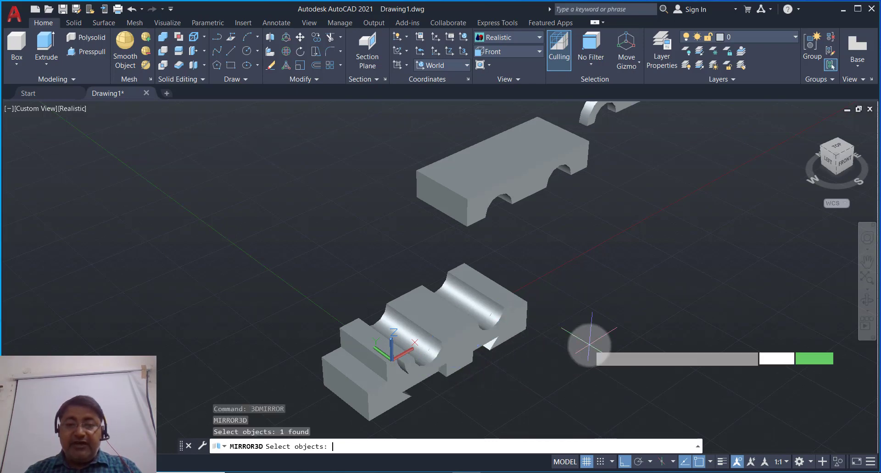
key("Return")
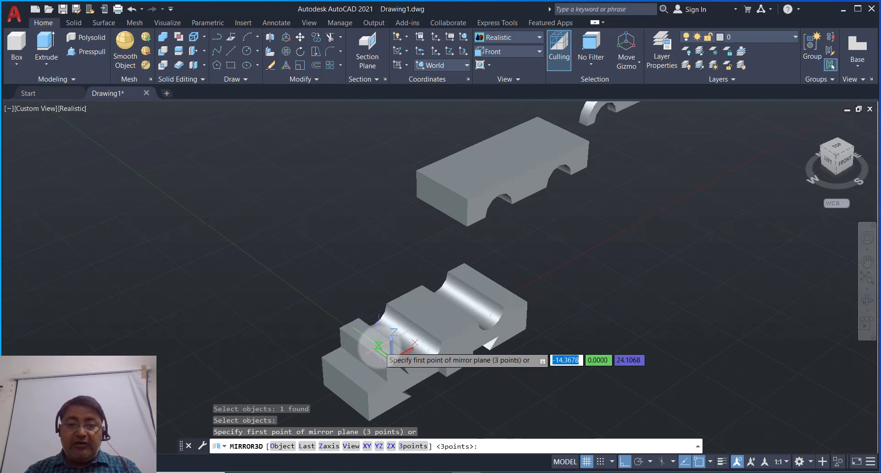
left_click(488, 277)
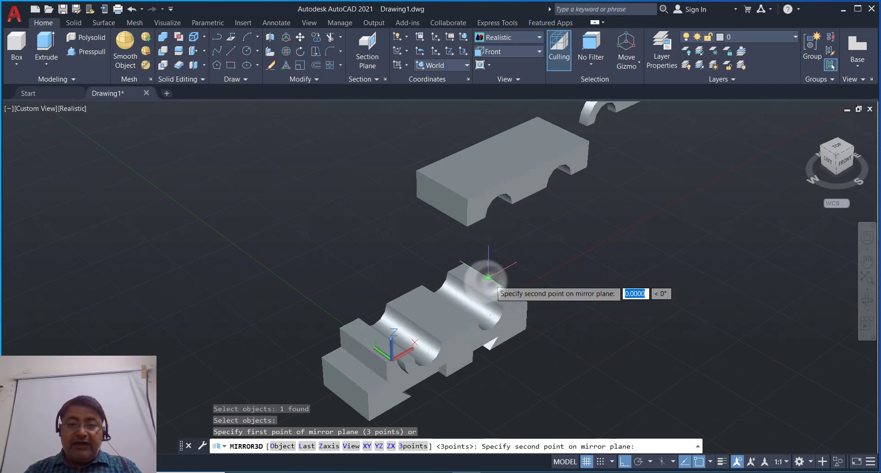
left_click(363, 343)
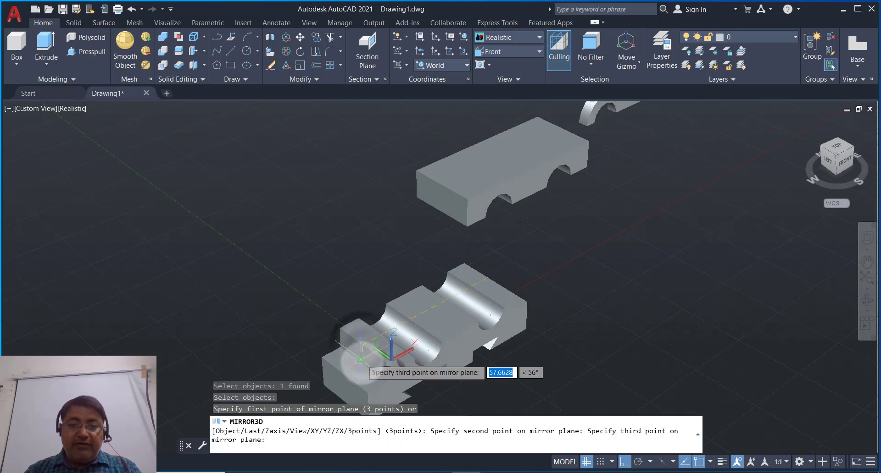
left_click(363, 364)
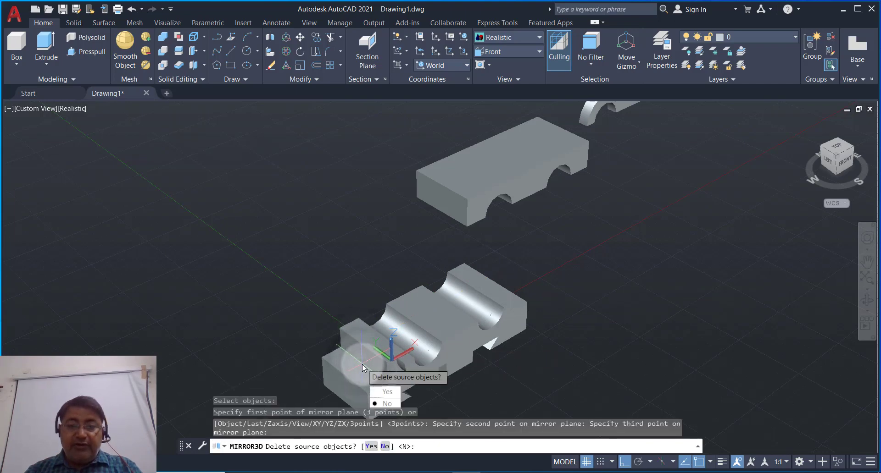
key("Return")
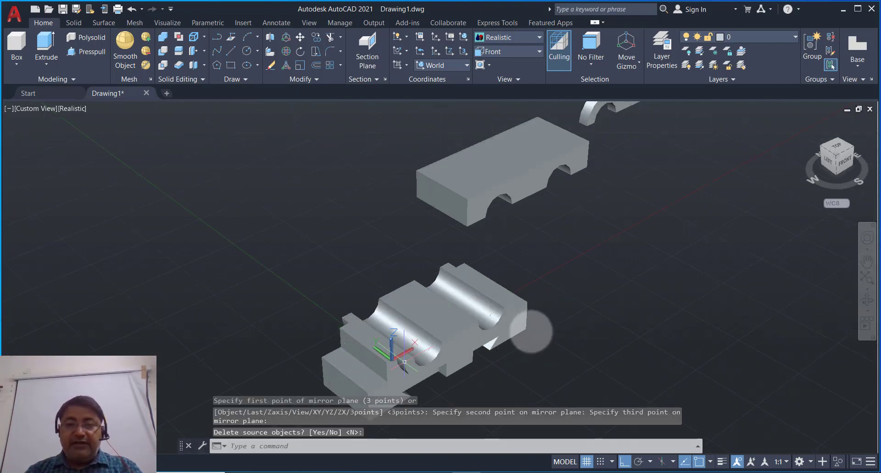
mouse_move(549, 335)
middle_mouse_down("shift")
mouse_move(632, 324)
mouse_move(661, 311)
mouse_move(546, 324)
middle_mouse_up("shift")
type("UNI")
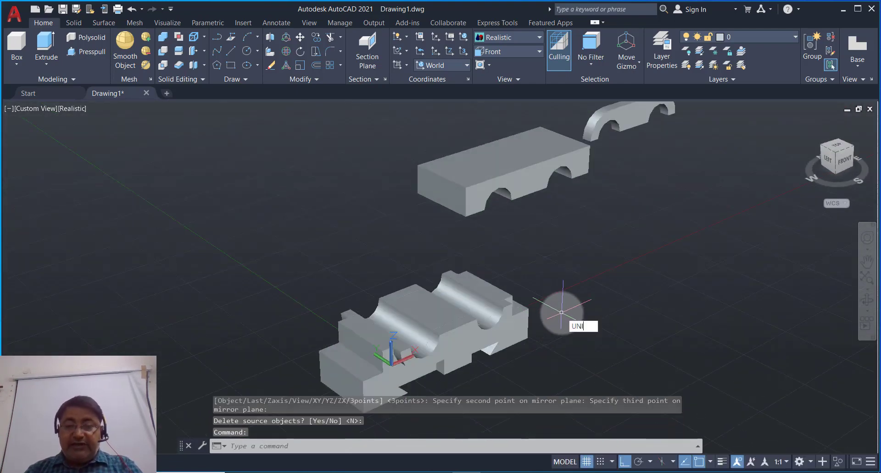
Step: Union the base block and both end brackets into one solid
key("Return")
left_click(549, 267)
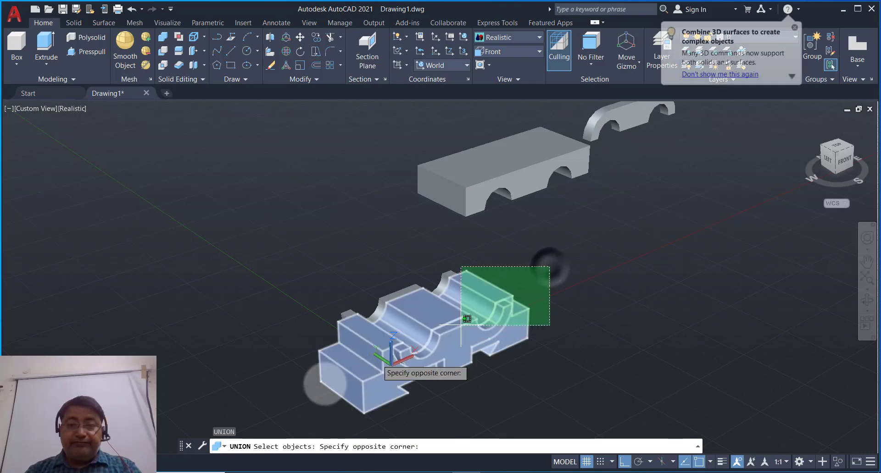
left_click(289, 393)
key("Return")
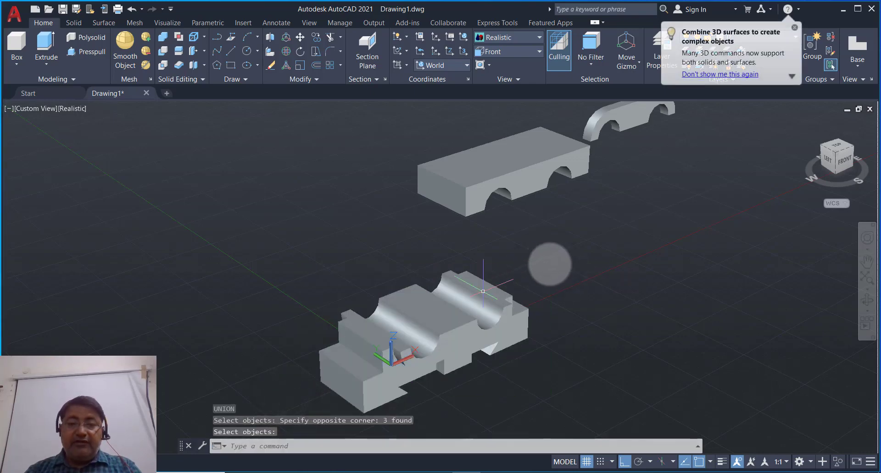
middle_click_drag(603, 267, 558, 296)
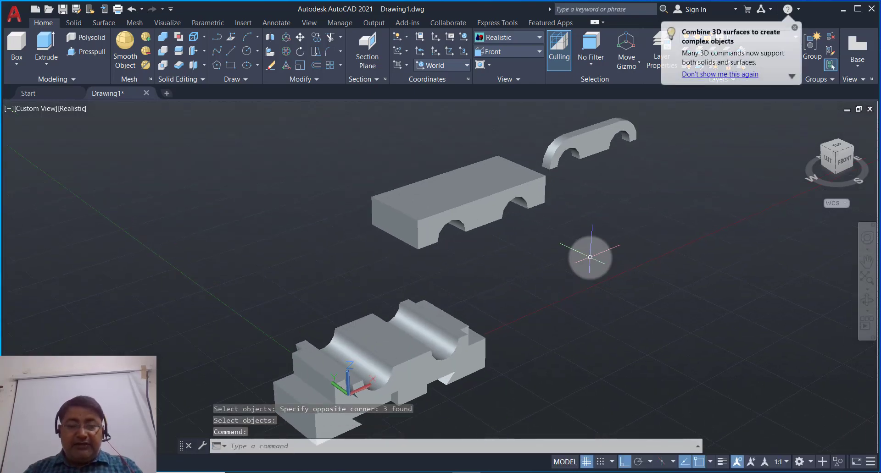
Step: Move the arch piece from its corner onto the cap block's edge
type("m")
key("Return")
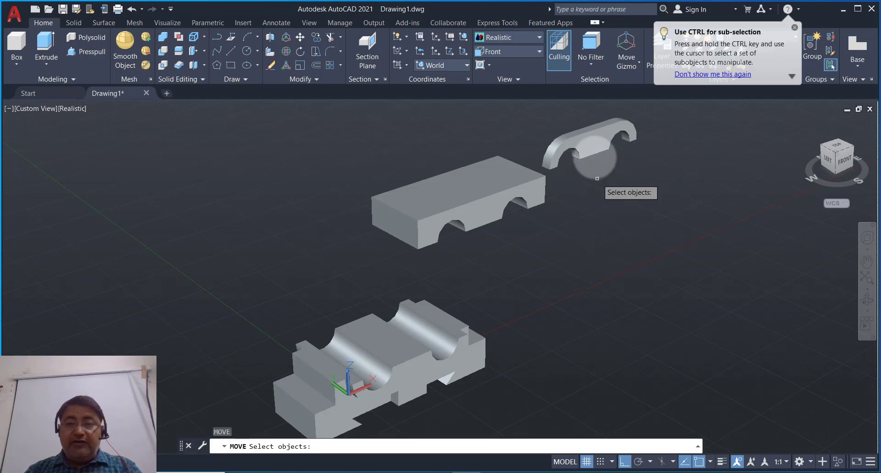
left_click(590, 152)
key("Return")
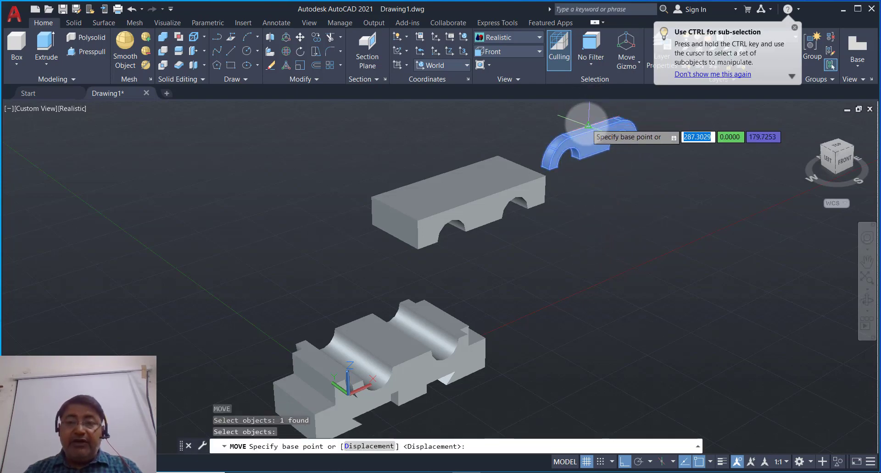
left_click(587, 125)
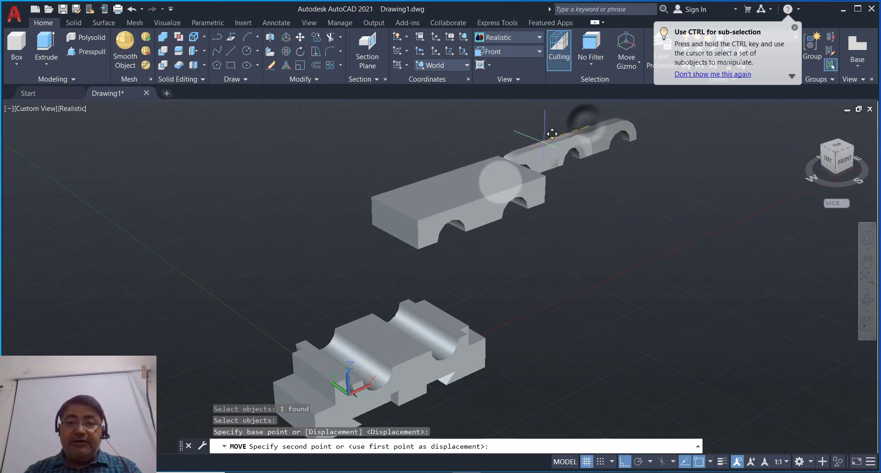
left_click(492, 189)
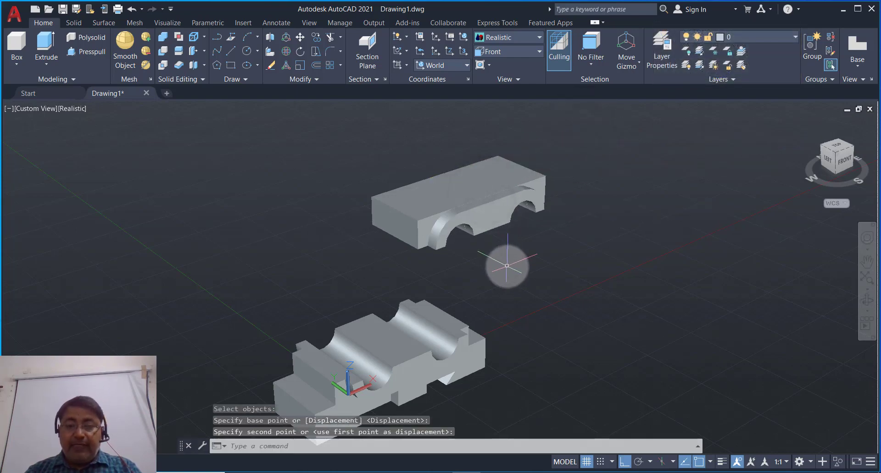
middle_click_drag(514, 275, 515, 285, "shift")
type("3D")
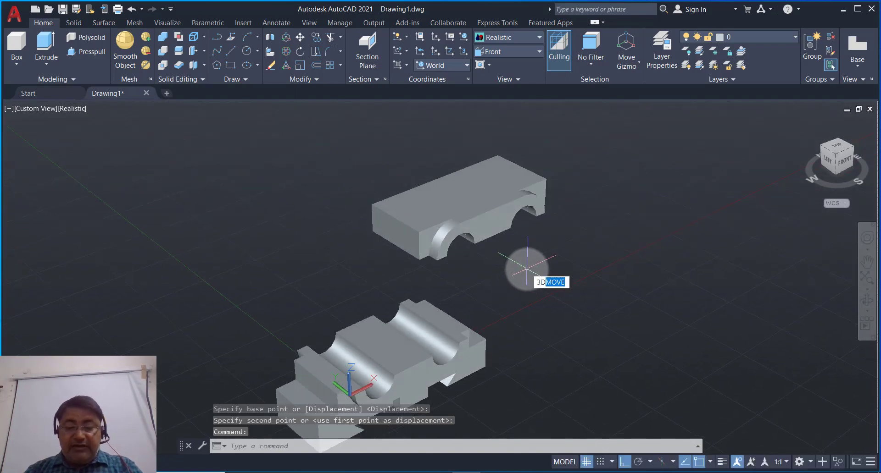
Step: Mirror the arch piece to the cap block's opposite end with a 3-point plane, keeping the original
type("MI")
key("Return")
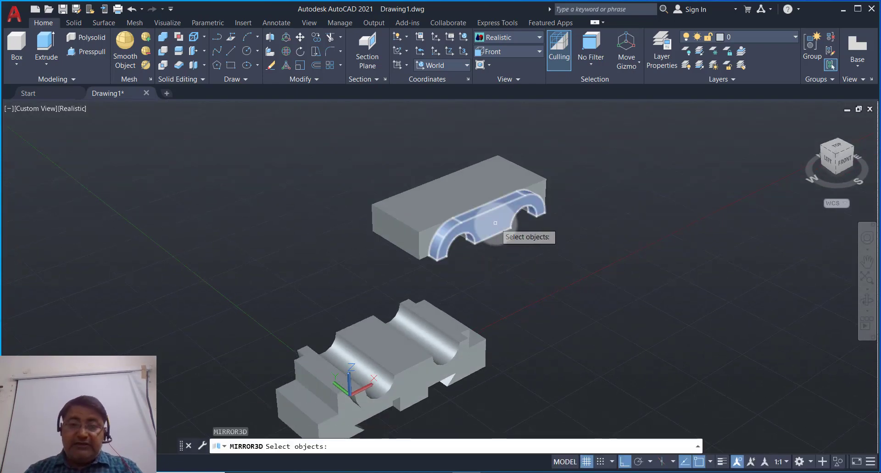
left_click(495, 223)
key("Return")
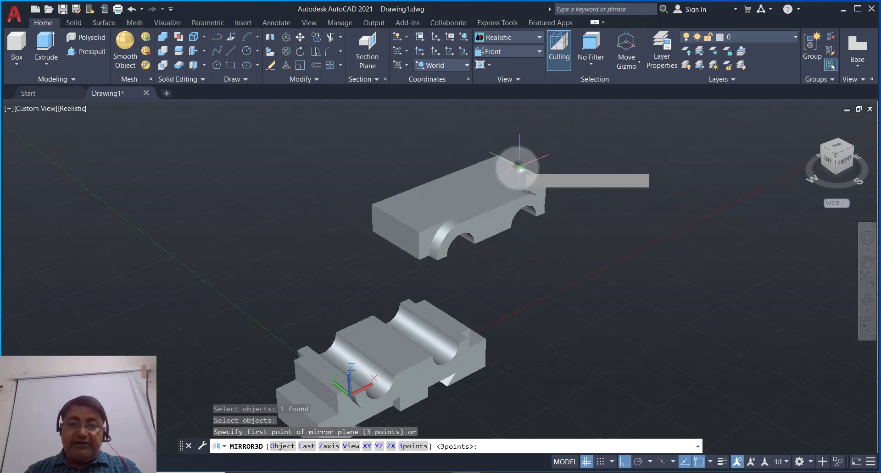
left_click(521, 168)
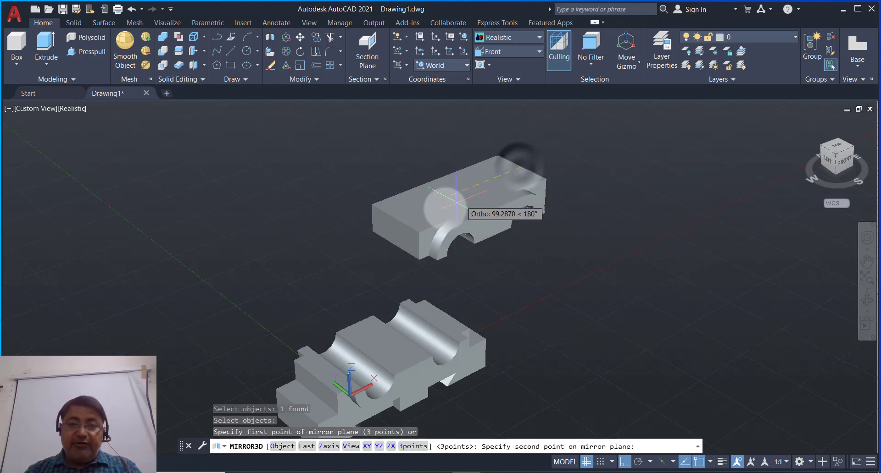
left_click(395, 221)
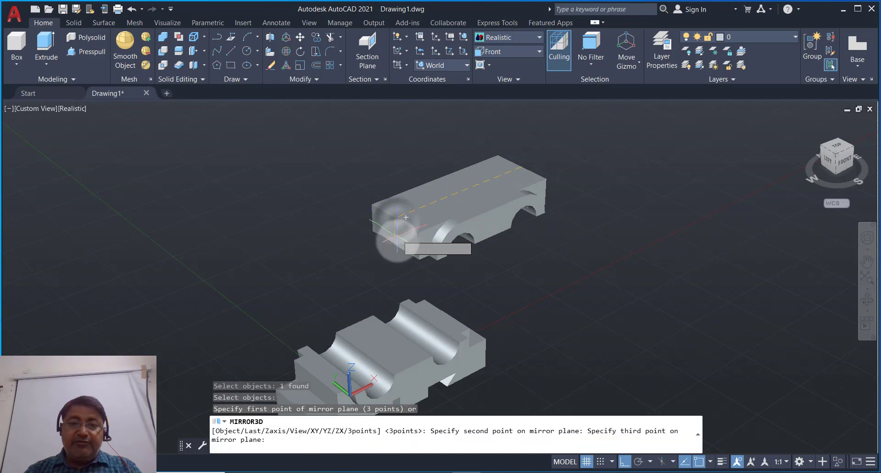
left_click(397, 247)
key("Return")
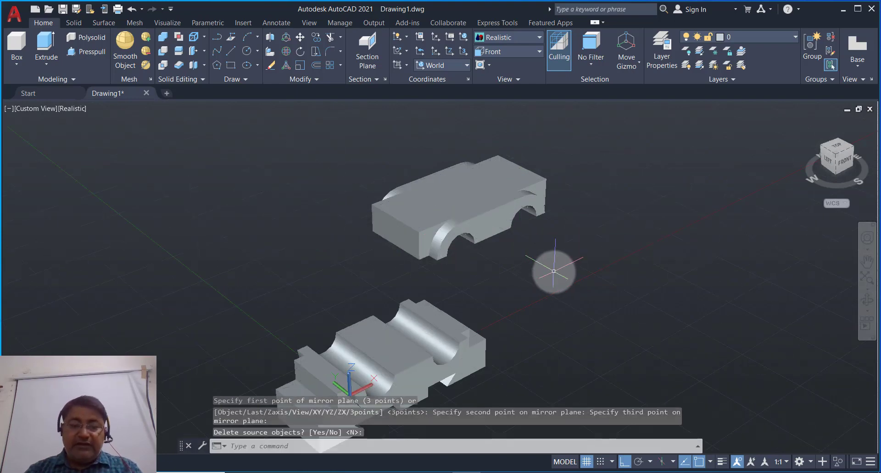
mouse_move(550, 272)
middle_mouse_down("shift")
mouse_move(506, 274)
mouse_move(449, 213)
mouse_move(517, 263)
mouse_move(544, 212)
mouse_move(576, 264)
mouse_move(594, 239)
mouse_move(629, 244)
middle_mouse_up("shift")
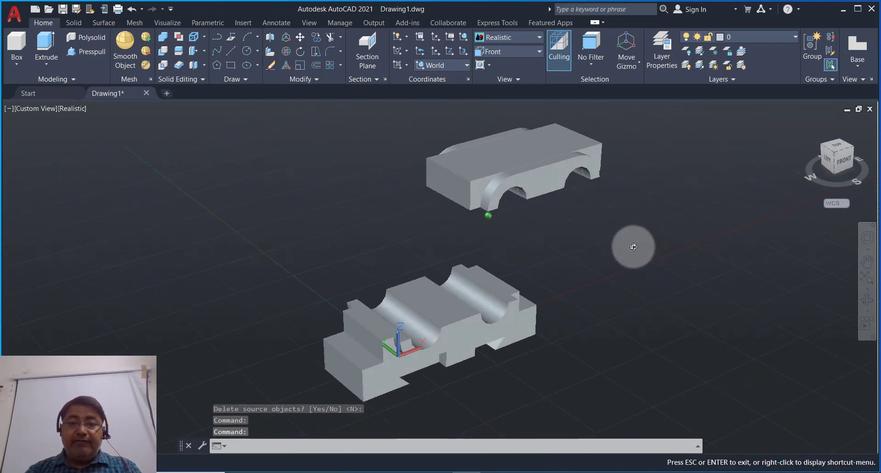
middle_click_drag(628, 288, 630, 308)
type("UNI")
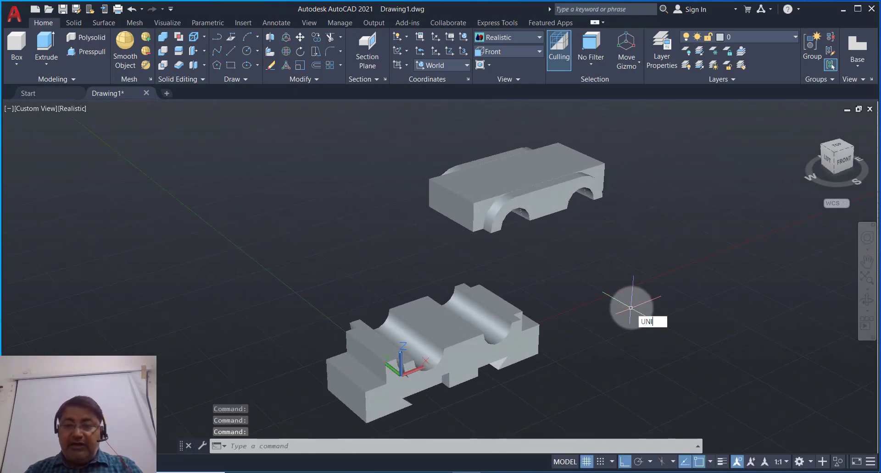
Step: Union the three top cap pieces into a single solid
key("Return")
left_click(629, 135)
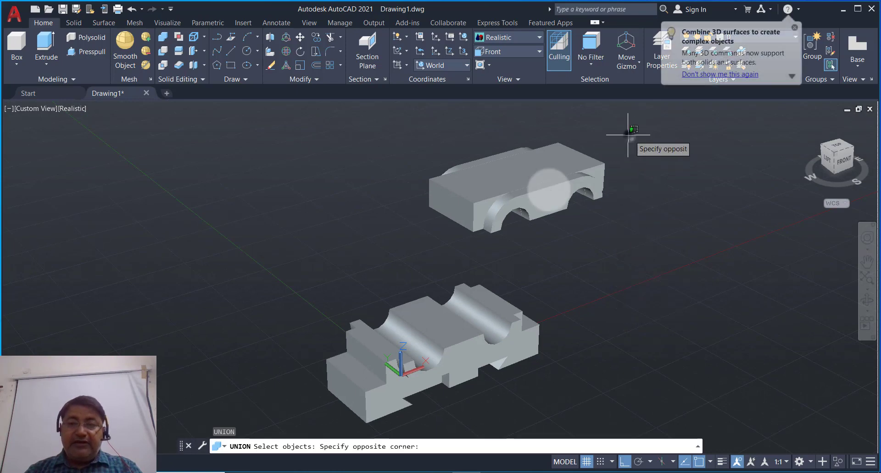
left_click(420, 239)
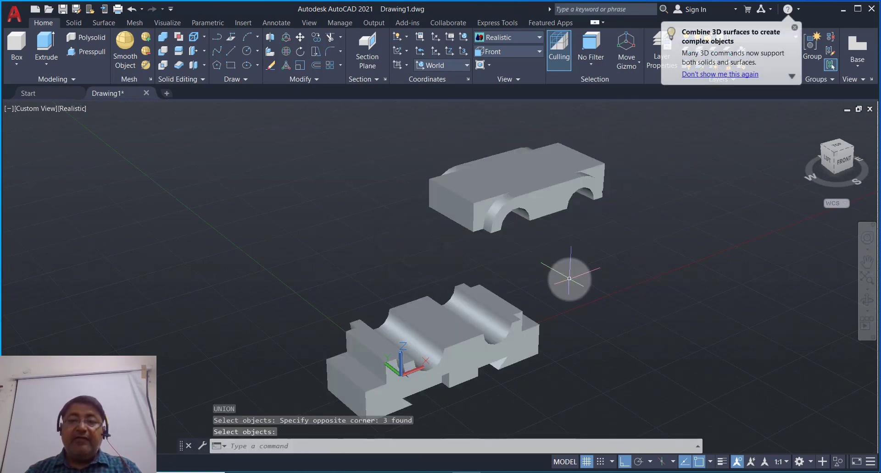
middle_click_drag(569, 278, 591, 257)
key("Return")
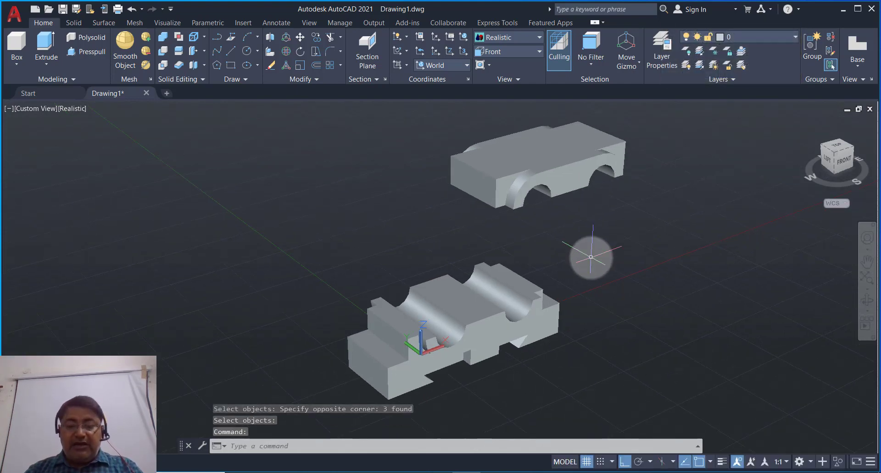
type("M")
Step: Move the cap from its edge midpoint onto the base's matching midpoint and orbit to inspect the bores
key("Return")
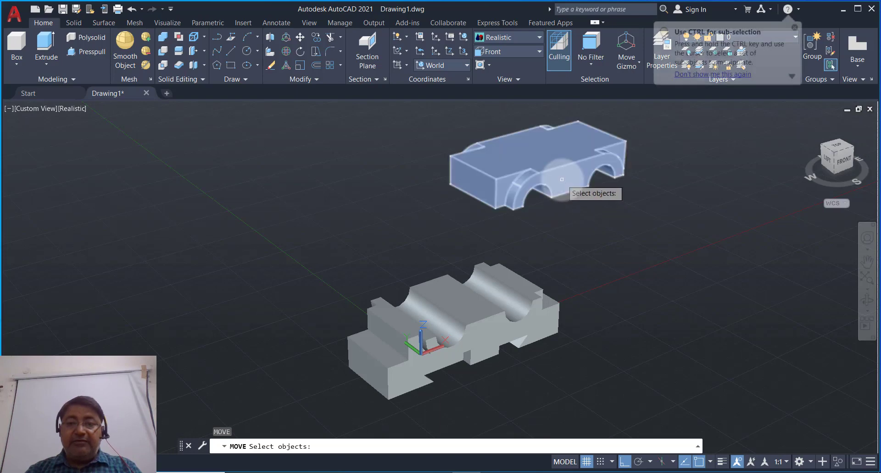
left_click(561, 179)
key("Return")
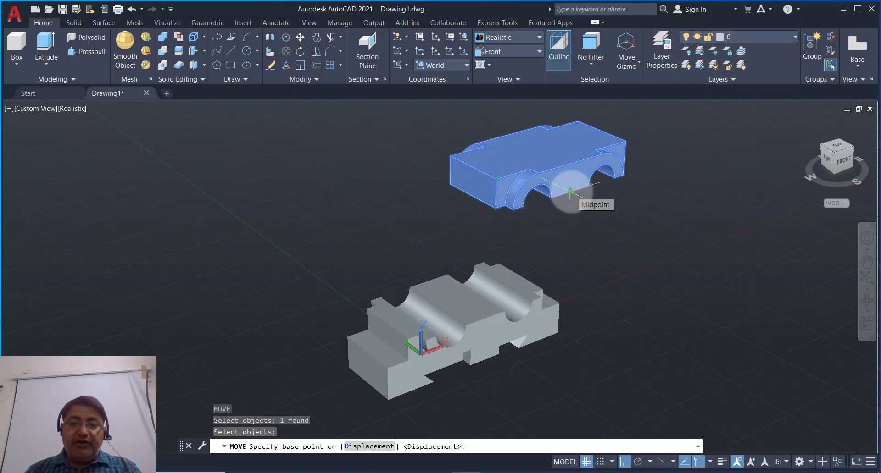
left_click(570, 190)
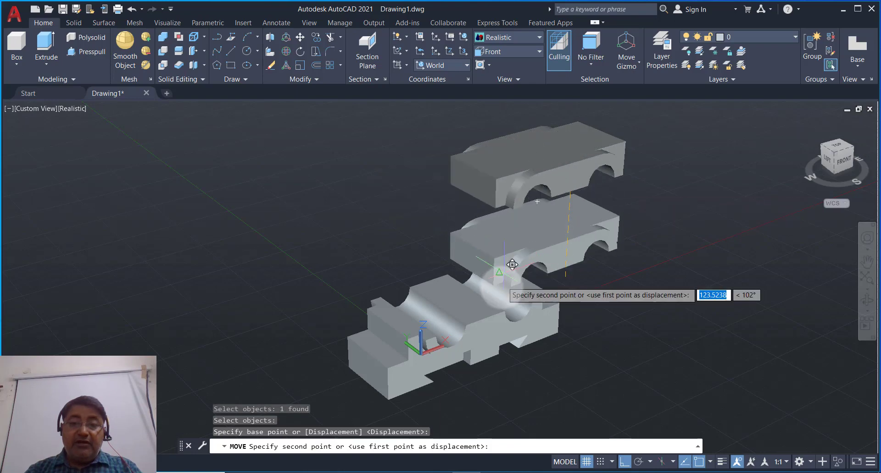
left_click(485, 317)
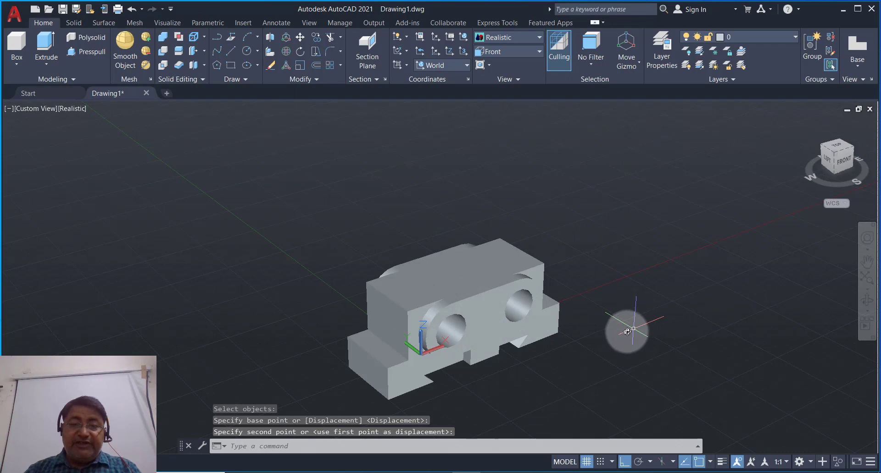
middle_click_drag(626, 331, 628, 317, "shift")
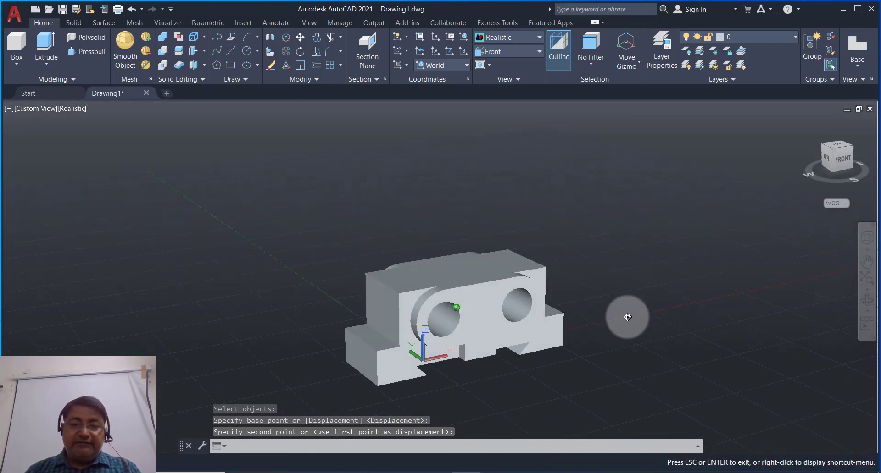
middle_click_drag(584, 355, 599, 308, "shift")
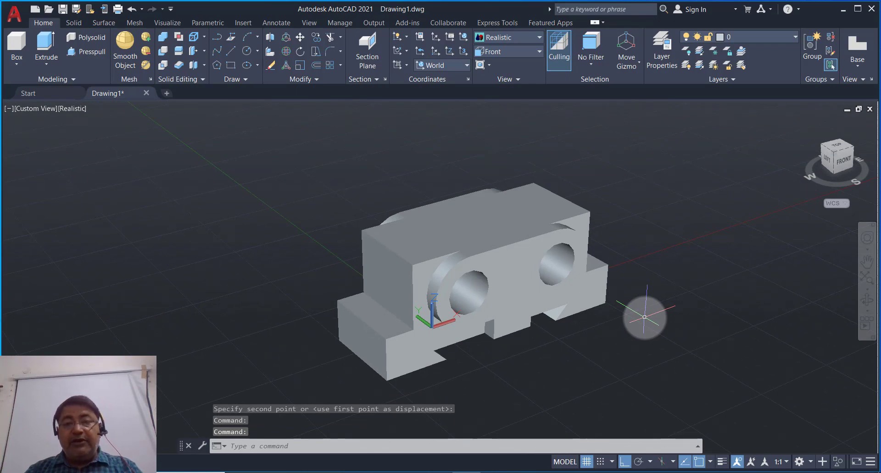
middle_click_drag(646, 321, 628, 324)
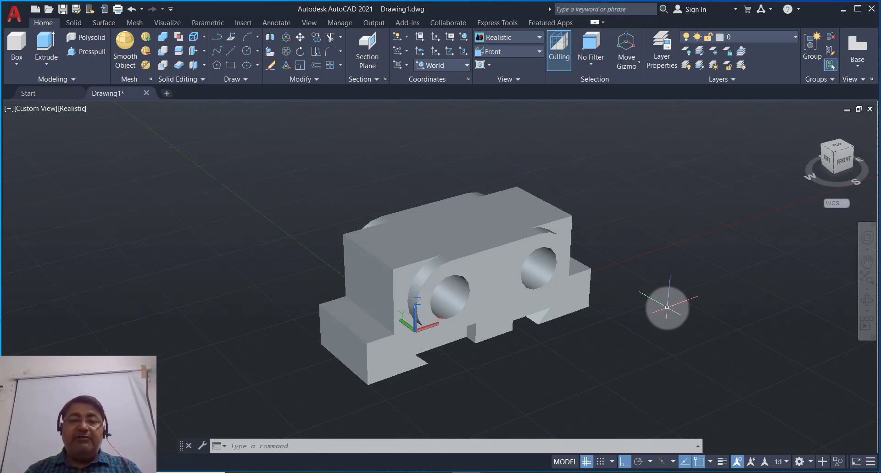
left_click(448, 238)
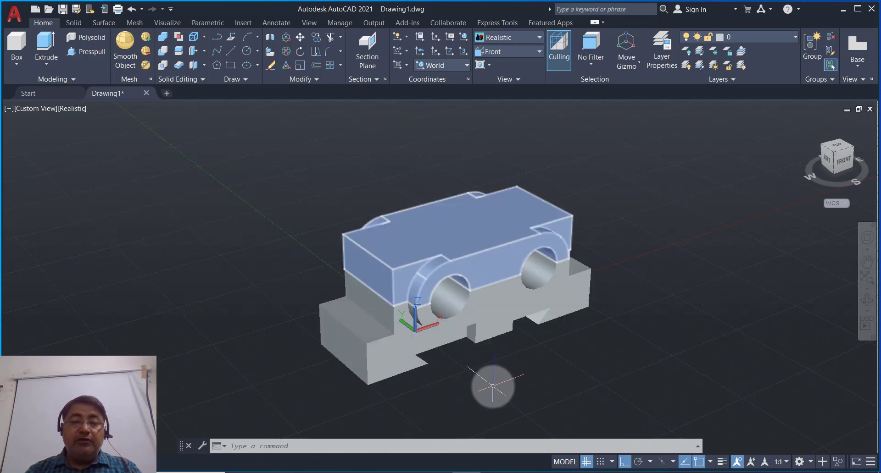
Step: Switch to a flat parallel Top view with the housing shifted to the left
key("Escape")
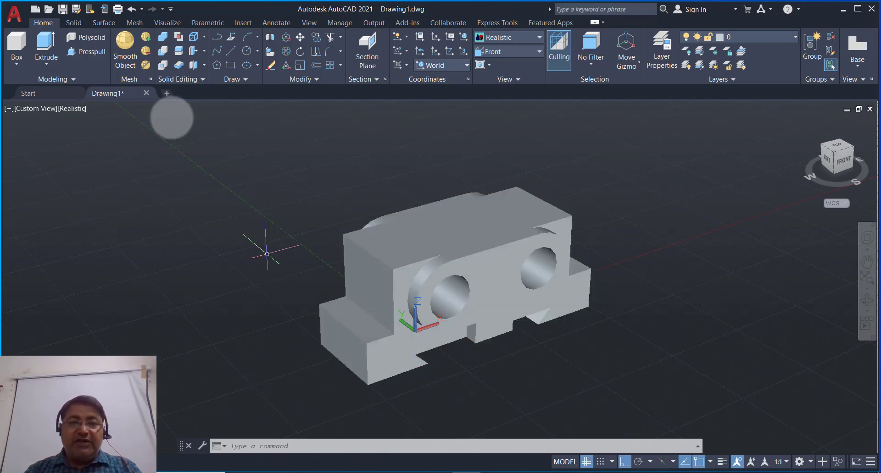
left_click(499, 49)
left_click(493, 64)
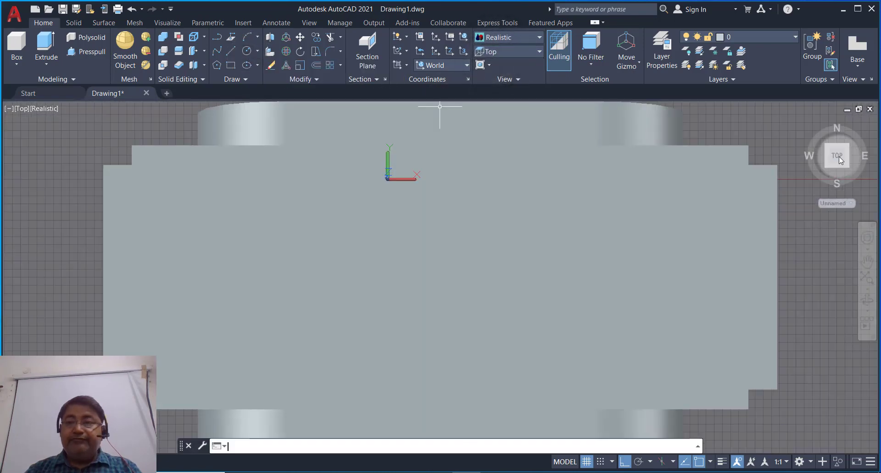
right_click(838, 157)
left_click(778, 177)
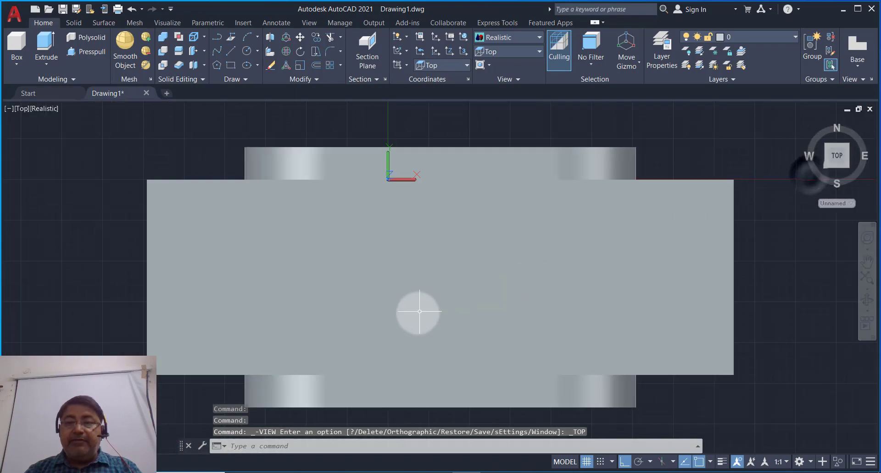
scroll(528, 307, "down", 5)
scroll(553, 306, "up", 3)
middle_click_drag(552, 306, 416, 304)
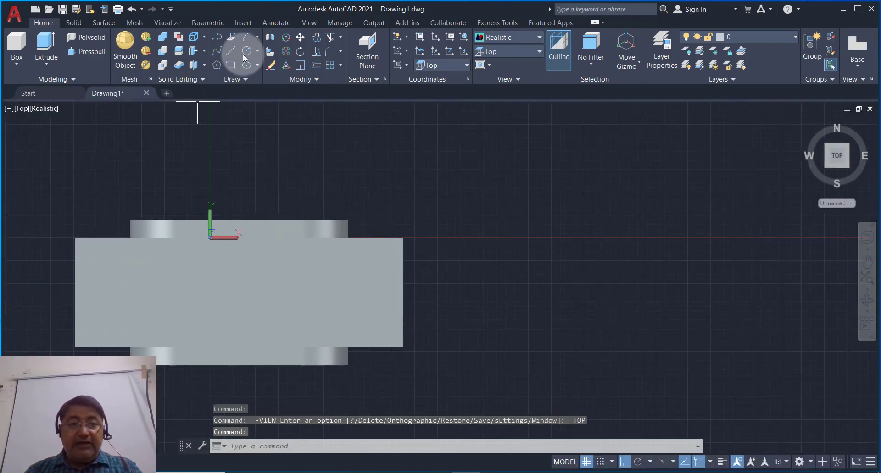
Step: Draw a radius-5 circle to the right of the housing
left_click(259, 51)
left_click(267, 71)
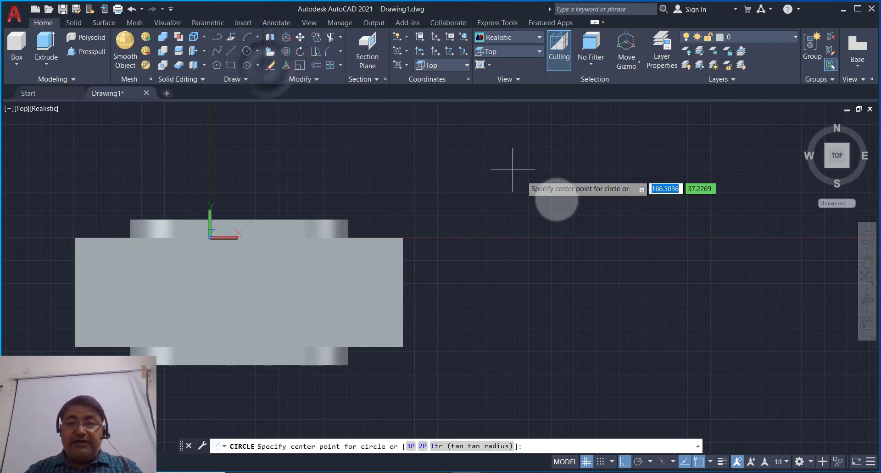
left_click(612, 215)
type("5")
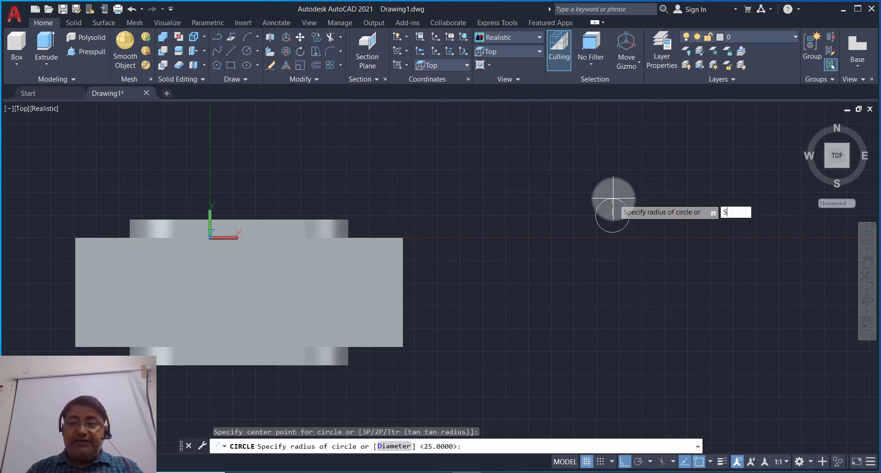
key("Return")
scroll(663, 218, "up", 2)
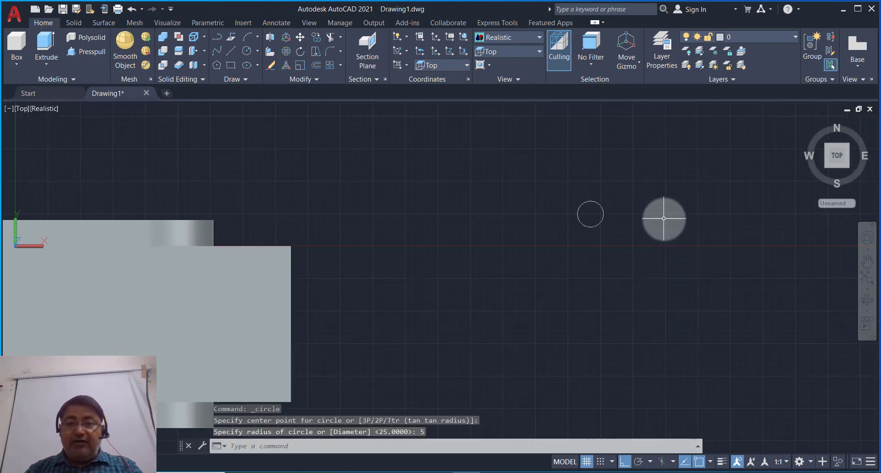
Step: Draw a construction line from the circle's centre: 30 down, 60 across, 15 up
left_click(234, 52)
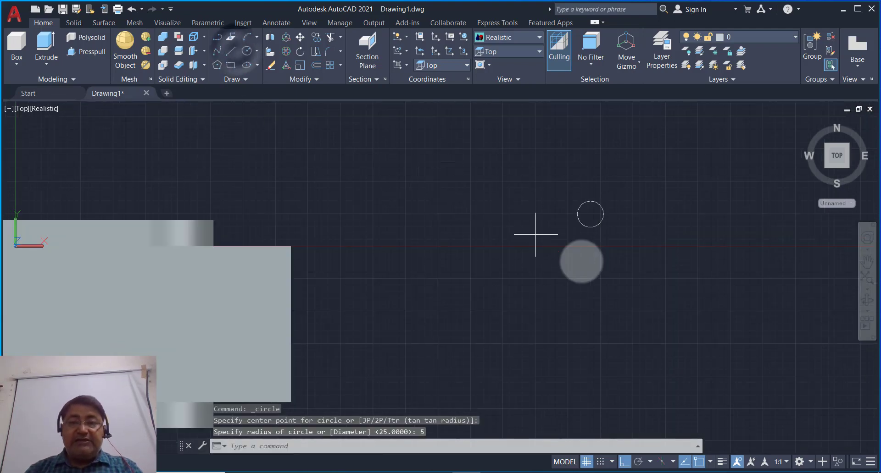
left_click(590, 214)
type("3")
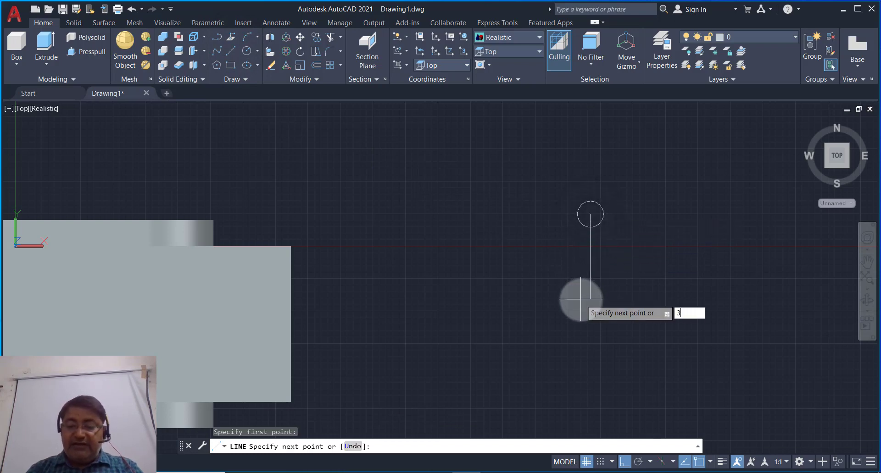
type("0")
key("Return")
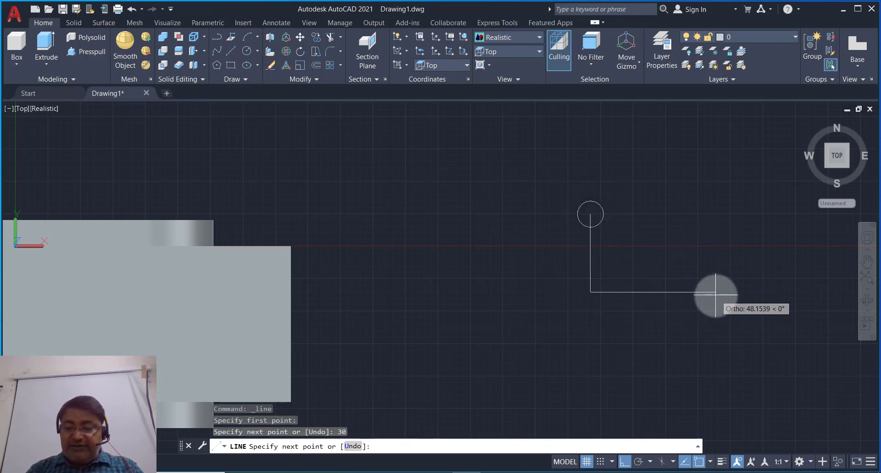
type("60")
key("Return")
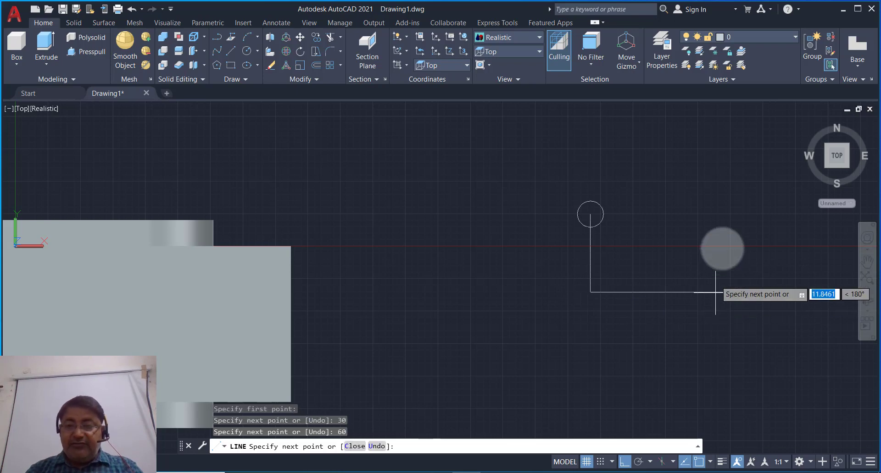
key("Return")
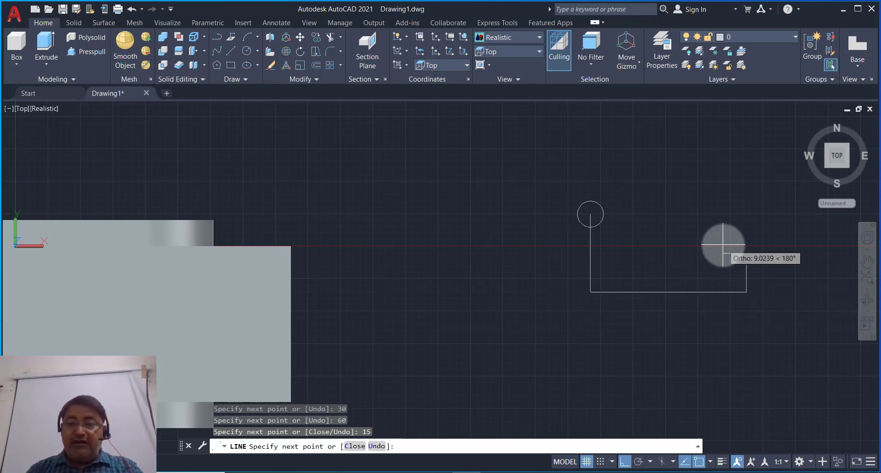
key("Return")
type("CO")
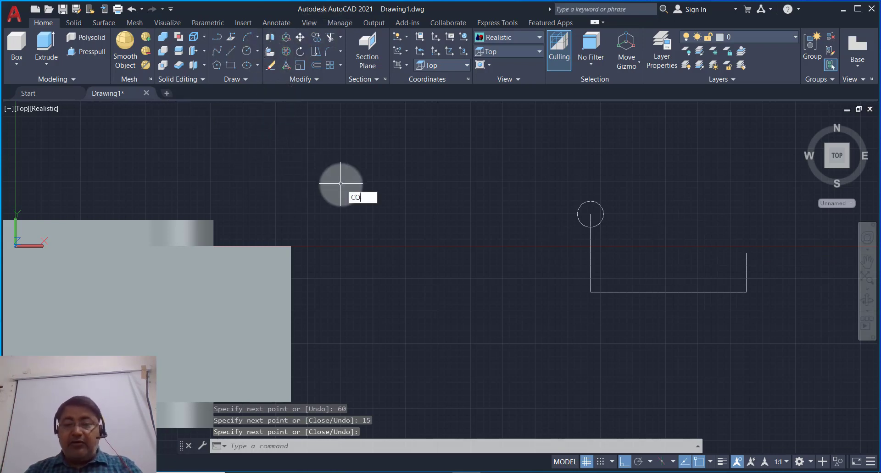
key("Return")
Step: Copy the circle to the end of the 15-unit line
left_click(579, 211)
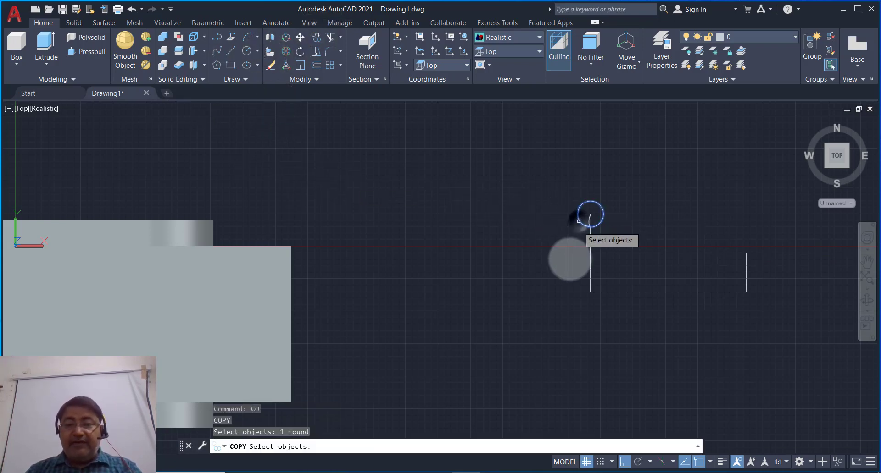
key("Return")
left_click(590, 214)
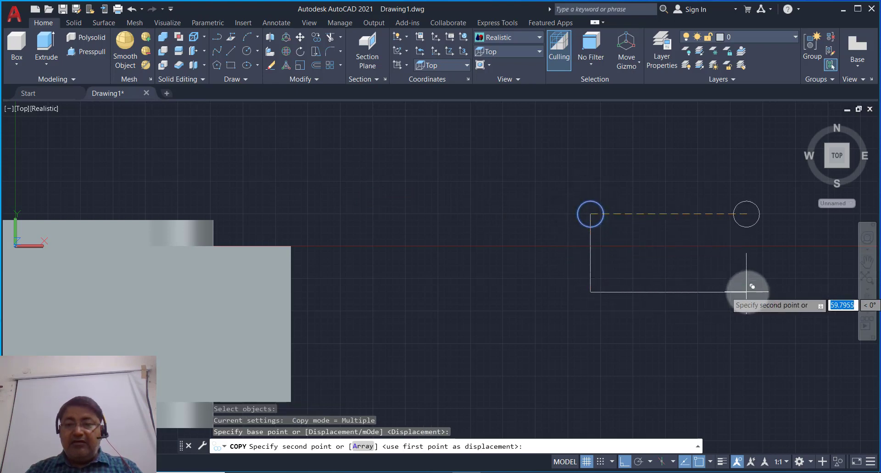
left_click(746, 253)
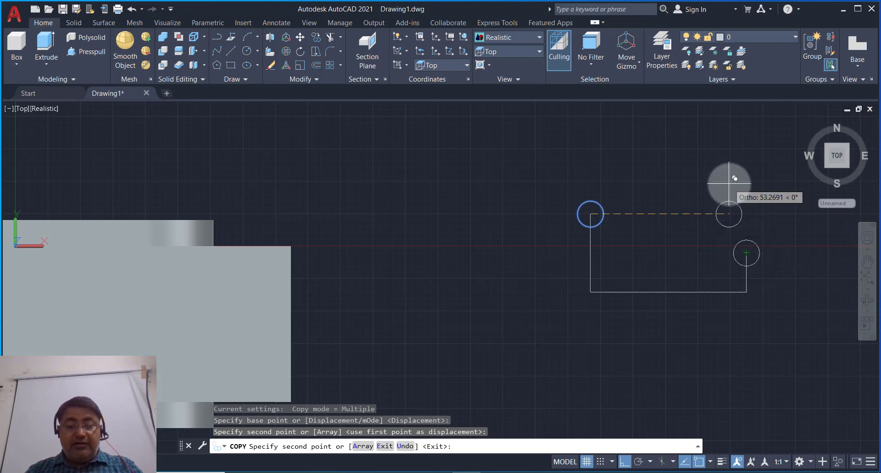
key("Escape")
type("MI")
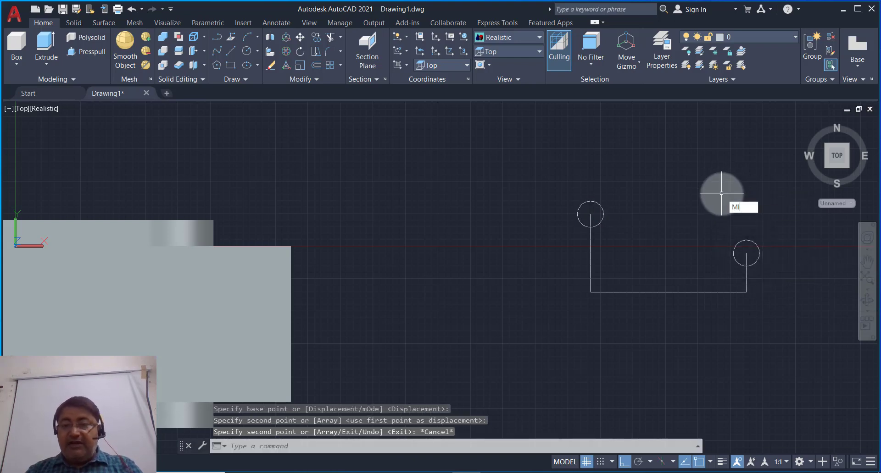
Step: Mirror the right circle about the vertical line to the left, keeping the original
key("Return")
left_click(735, 250)
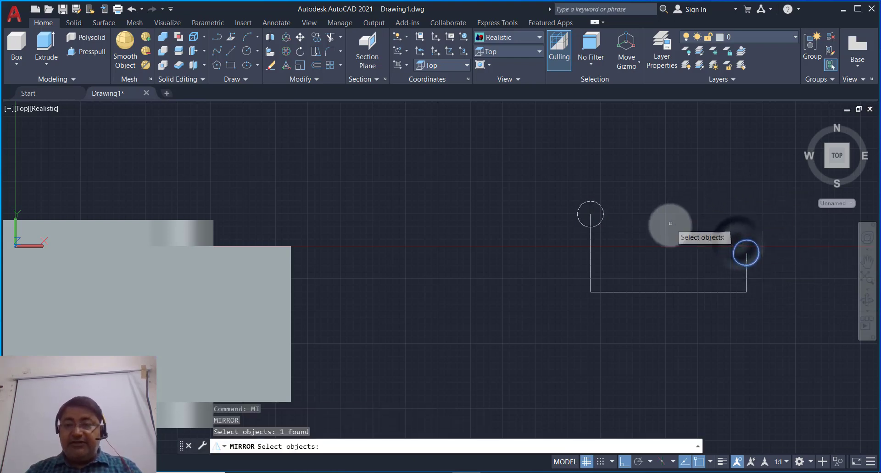
key("Return")
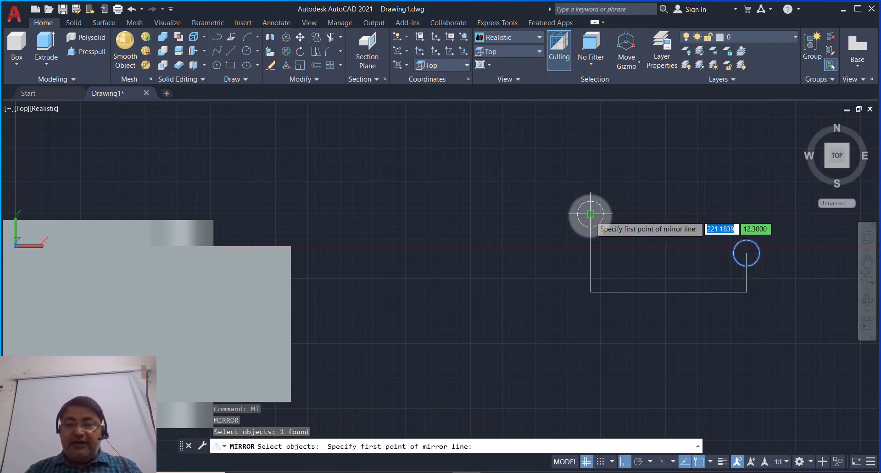
left_click(590, 214)
left_click(591, 291)
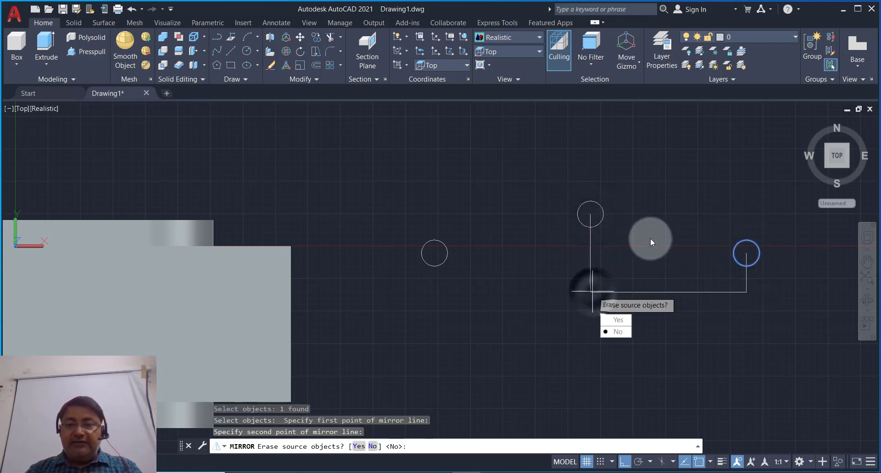
key("Return")
type("MI")
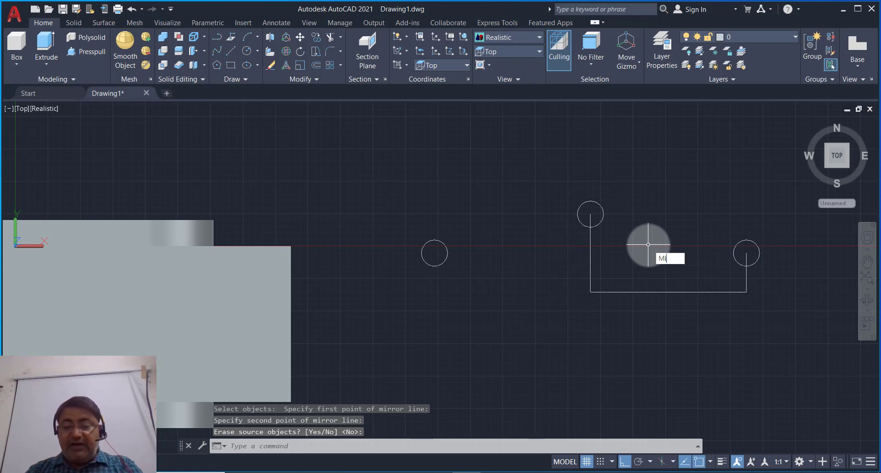
Step: Mirror all three circles about the bottom 60-unit line, keeping the originals
key("Return")
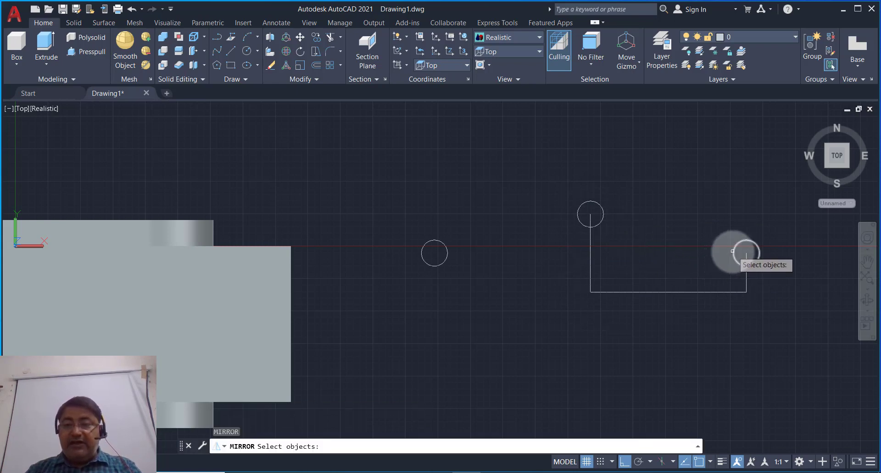
left_click(733, 251)
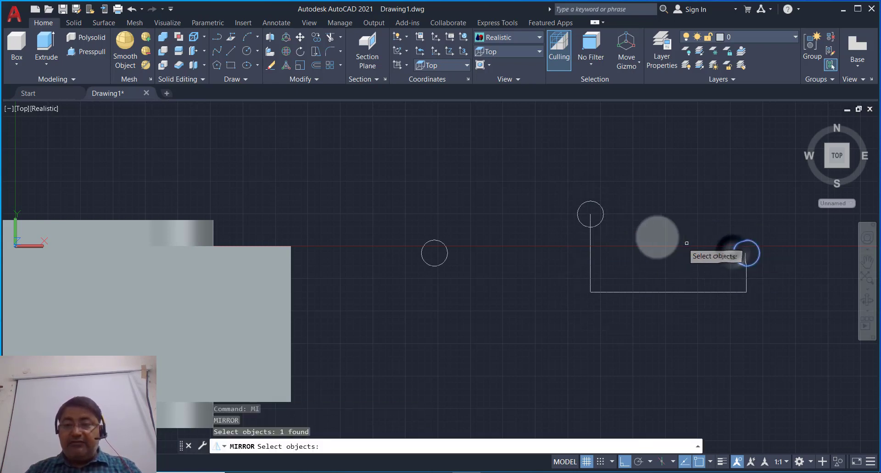
left_click(601, 224)
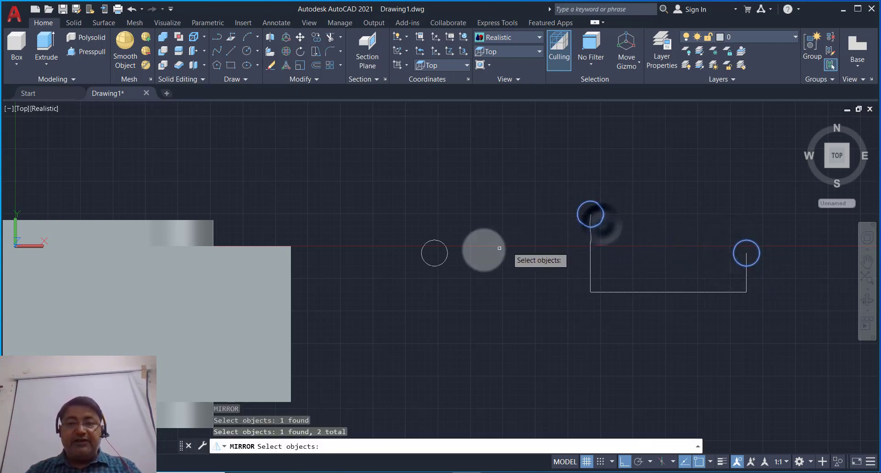
left_click(441, 265)
key("Return")
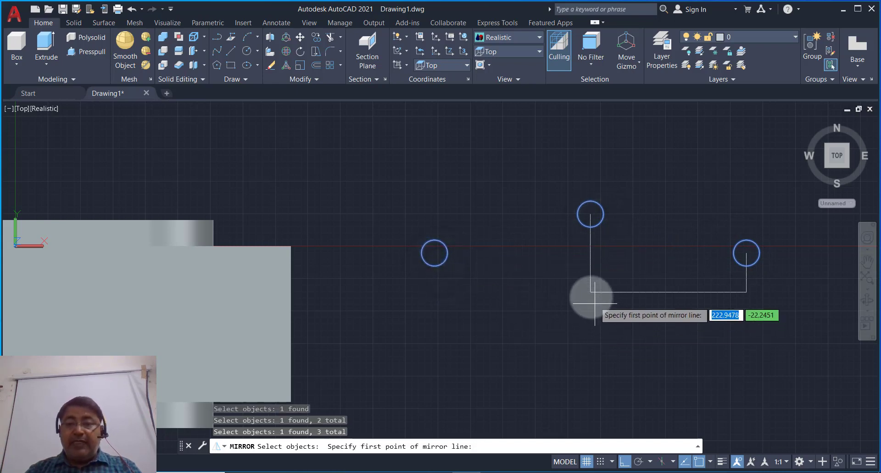
left_click(591, 293)
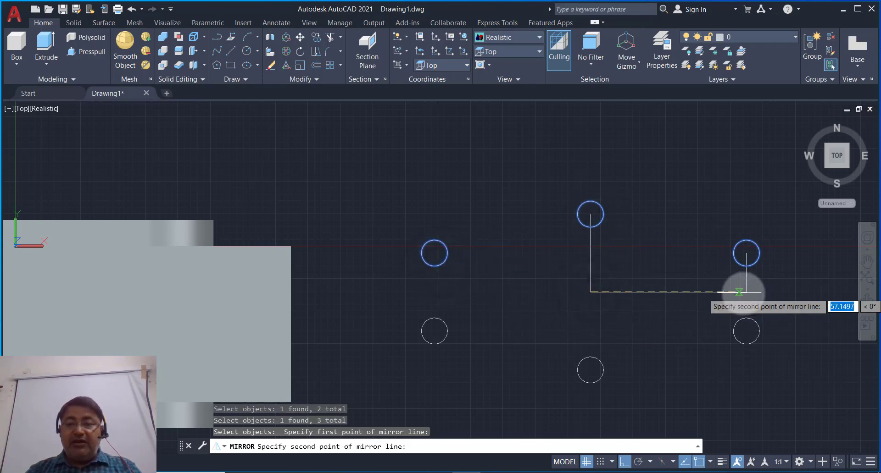
left_click(747, 292)
key("Return")
scroll(667, 300, "down", 3)
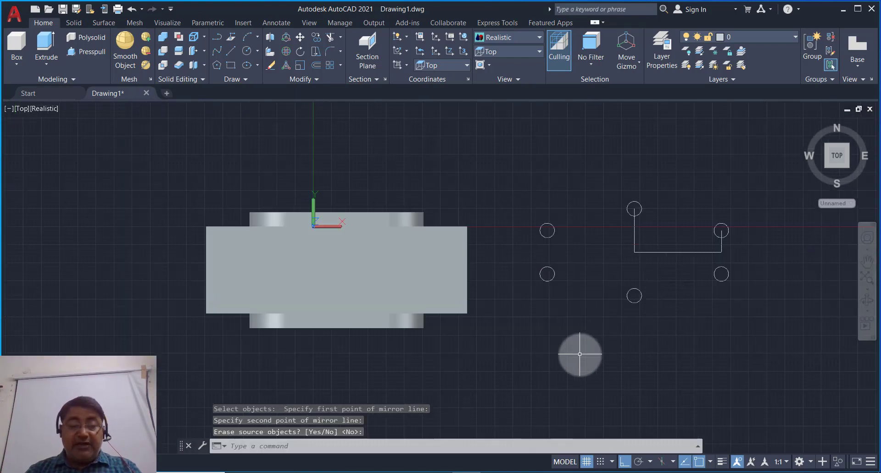
mouse_move(813, 146)
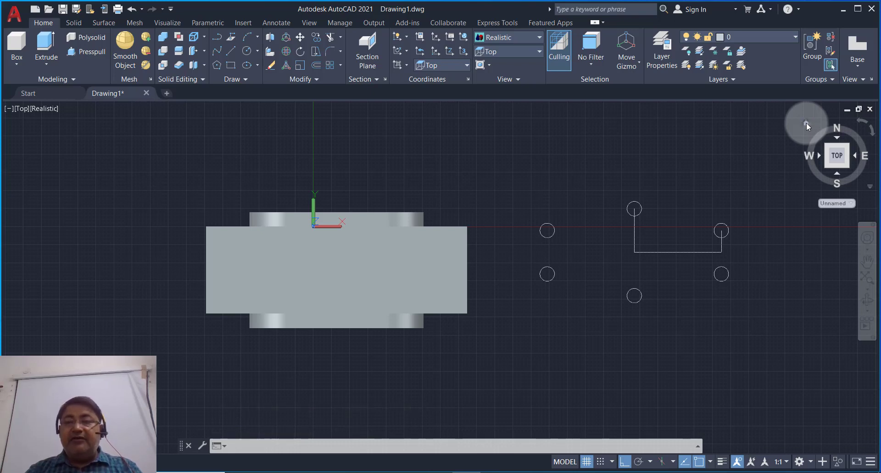
Step: Return to the Home isometric view, zoom in on the housing, and start a line
left_click(806, 123)
scroll(522, 284, "up", 1)
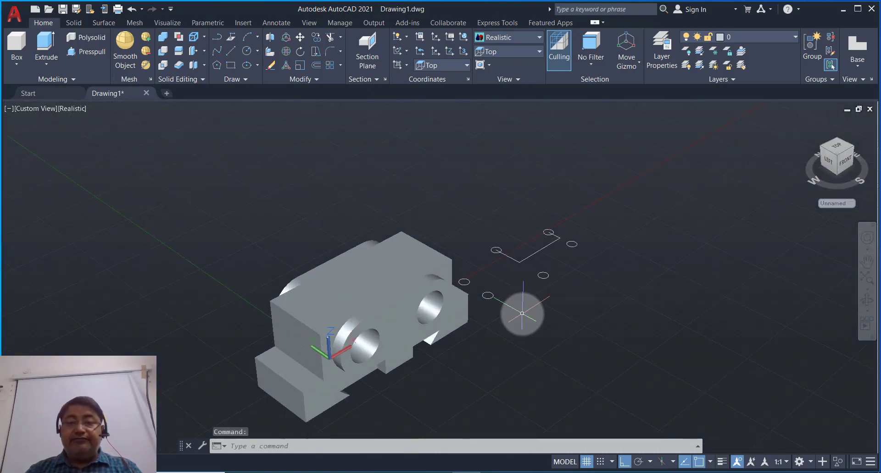
middle_click_drag(523, 319, 517, 289)
scroll(519, 317, "up", 1)
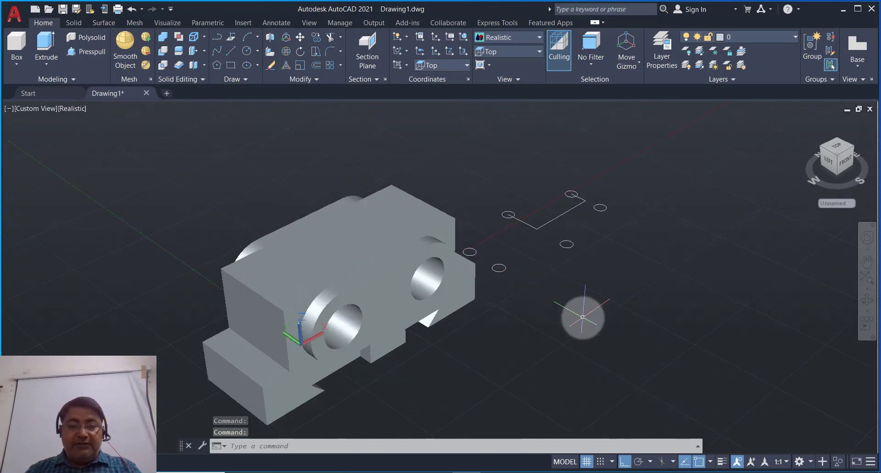
left_click(231, 51)
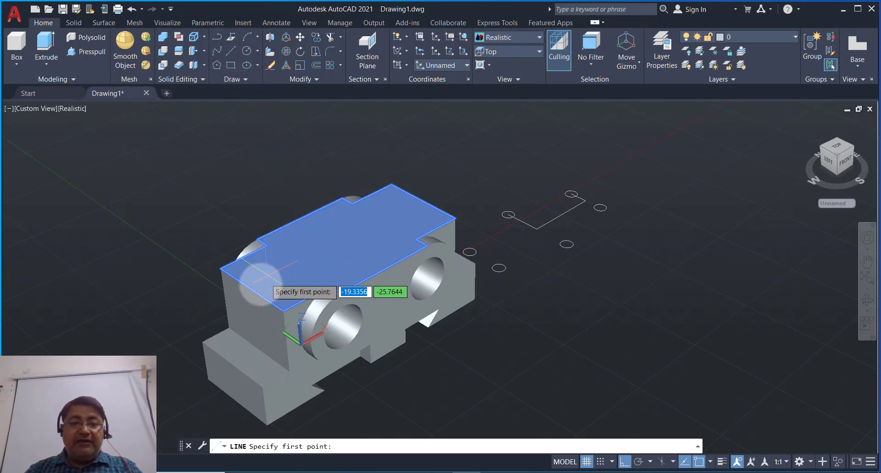
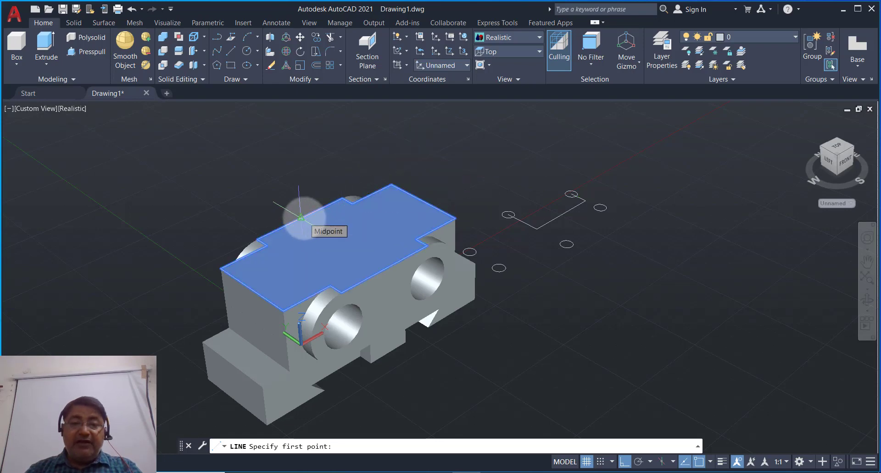
Step: Draw an 80-unit line from the top edge's midpoint across the block's top face
left_click(301, 217)
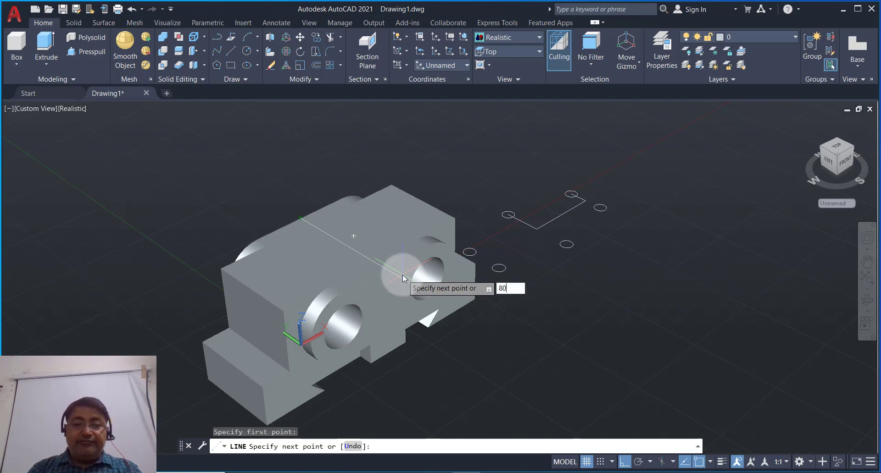
type("80")
key("Return")
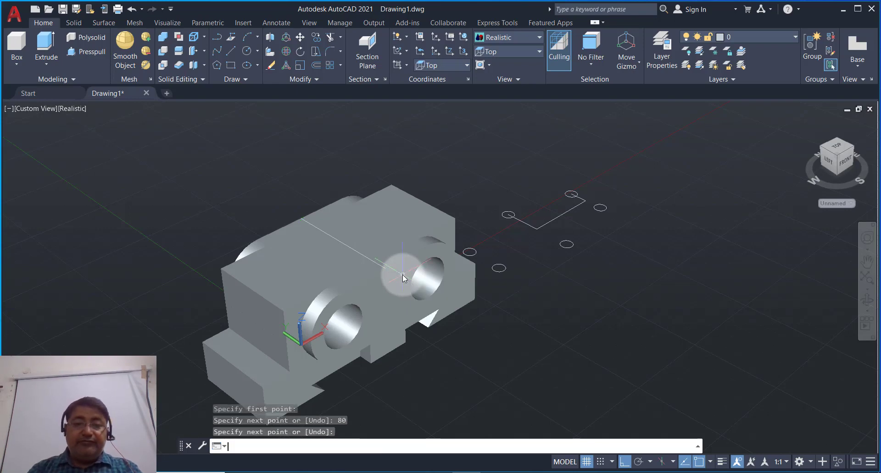
mouse_move(448, 369)
middle_mouse_down("shift")
mouse_move(444, 353)
mouse_move(428, 367)
middle_mouse_up("shift")
key("Escape")
type("EX")
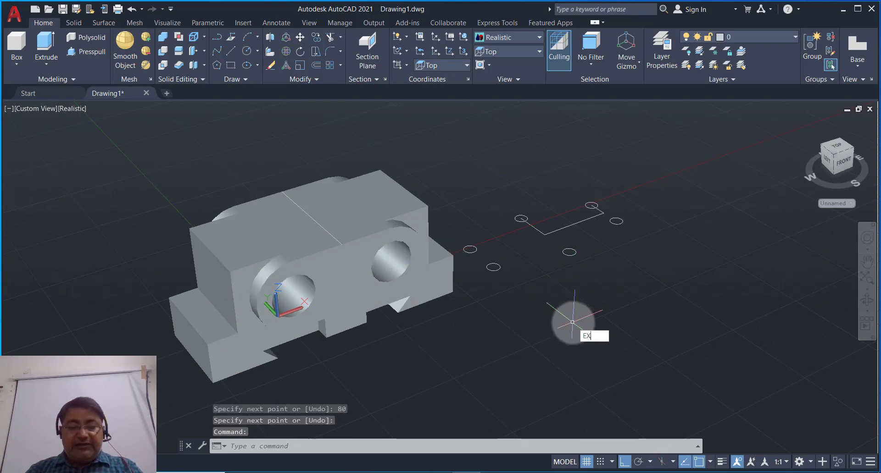
Step: Start EXTRUDE and select the six small circles beside the block, ready for the height
type("T")
key("Return")
left_click(519, 221)
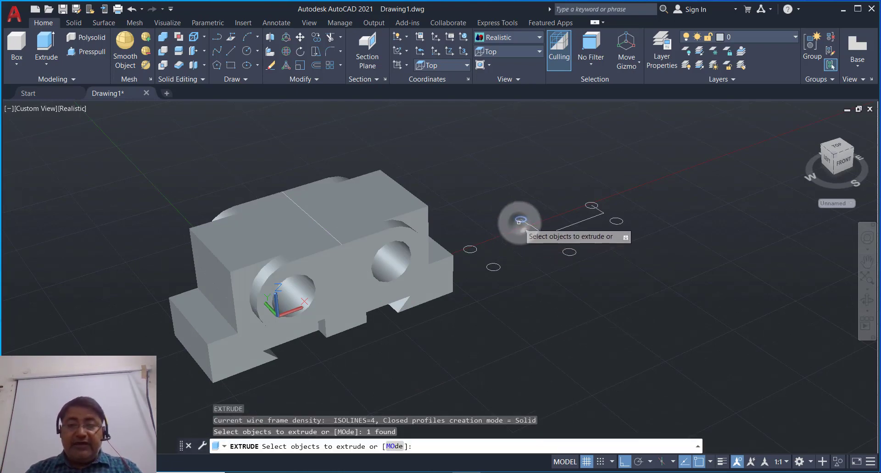
left_click(470, 249)
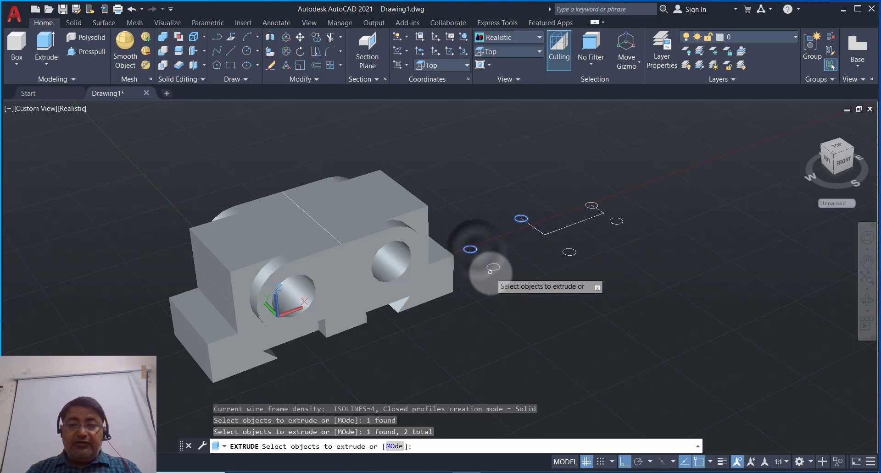
left_click(493, 267)
left_click(569, 252)
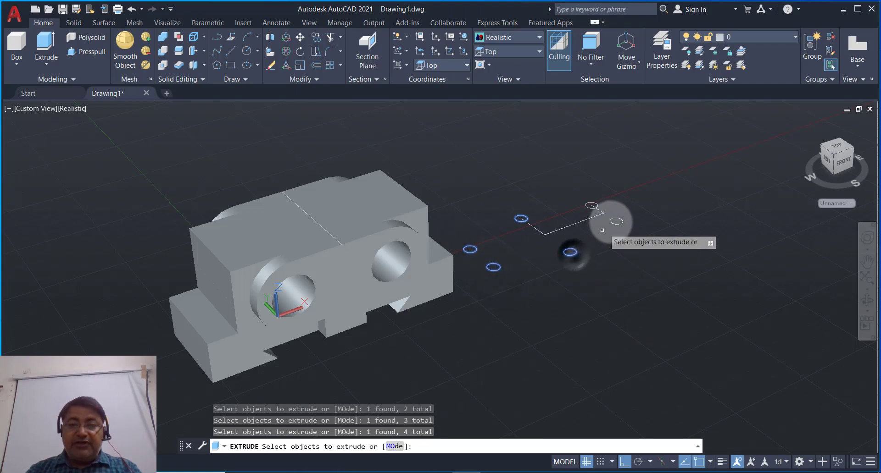
left_click(591, 205)
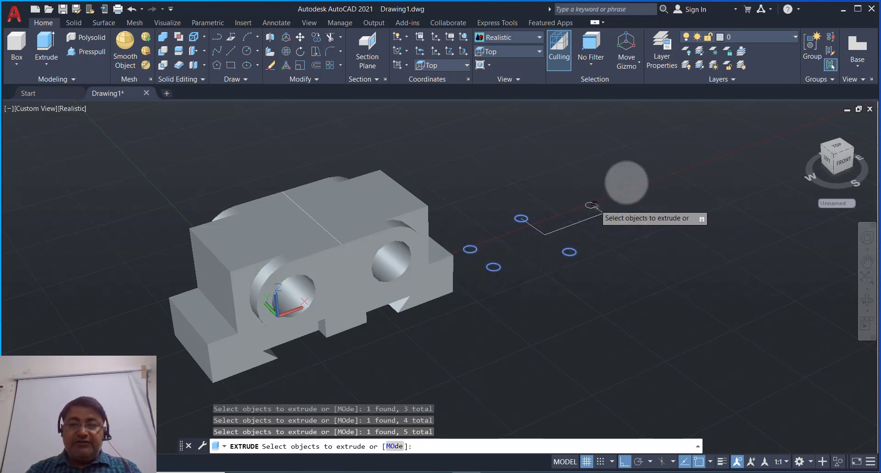
left_click(616, 221)
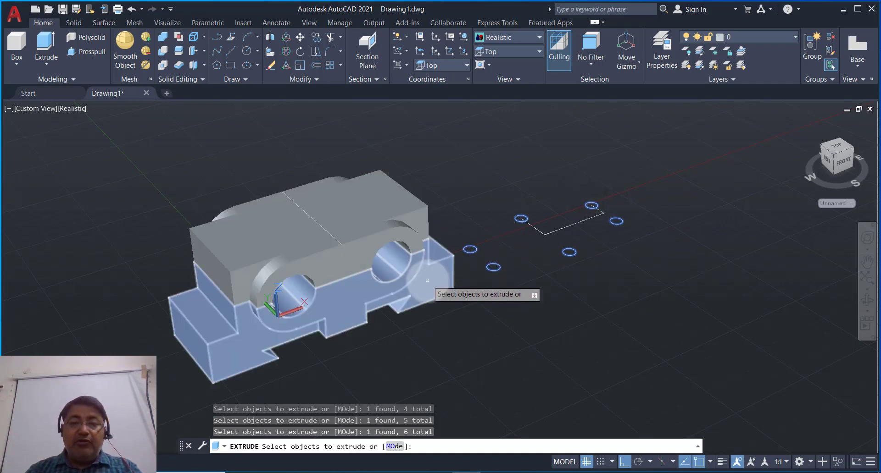
key("Return")
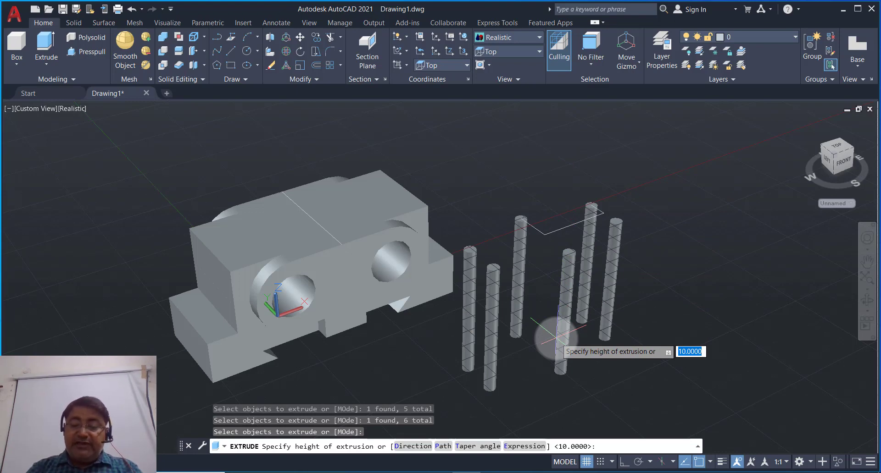
Step: Extrude the circles 55 units, then raise the rectangular outline 55 units along Z
key("Return")
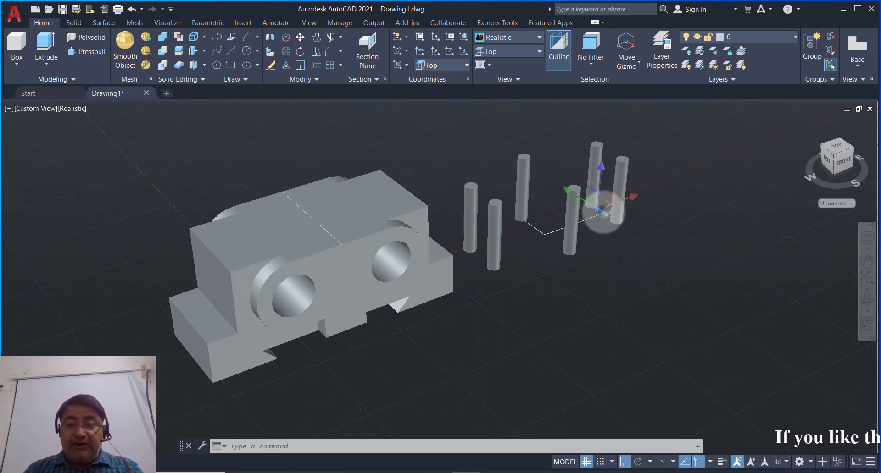
left_click(544, 233)
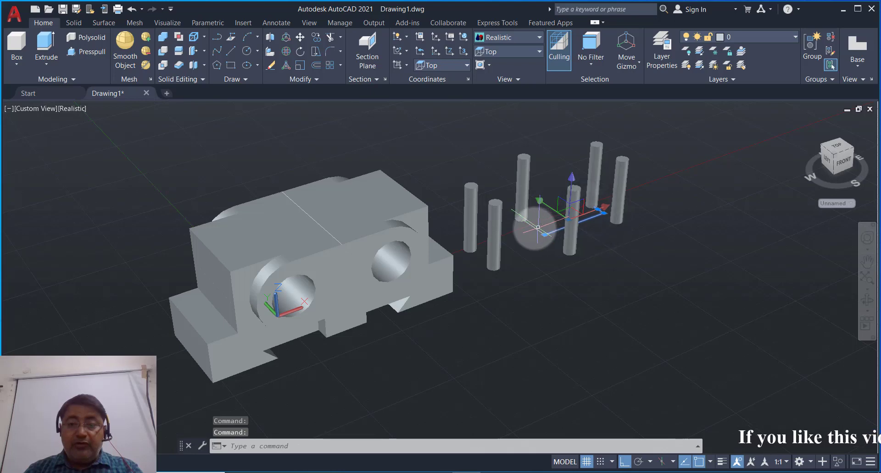
left_click(563, 215)
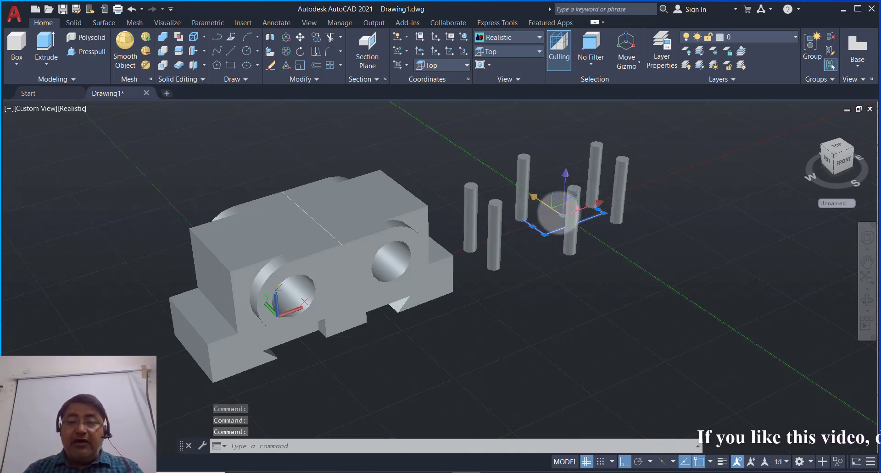
left_click(566, 179)
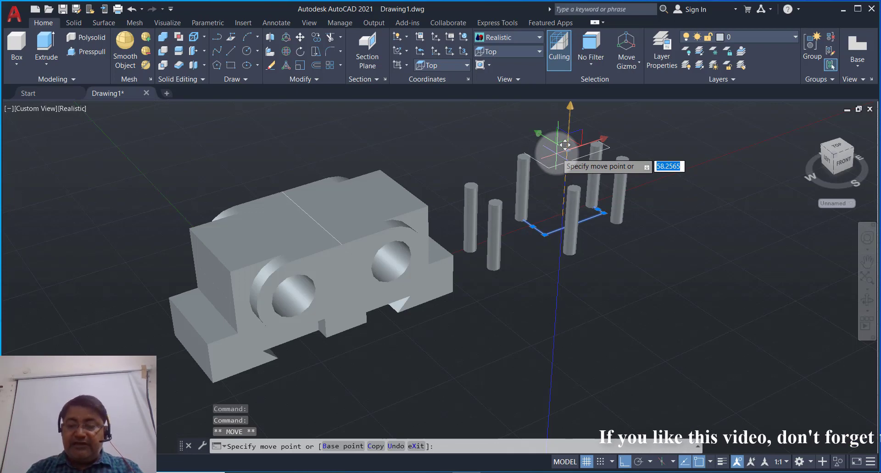
type("55")
key("Return")
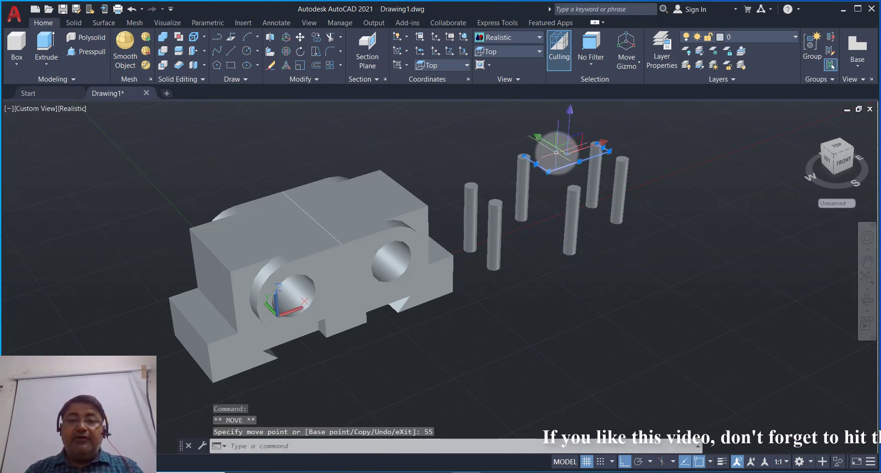
key("Escape")
type("M")
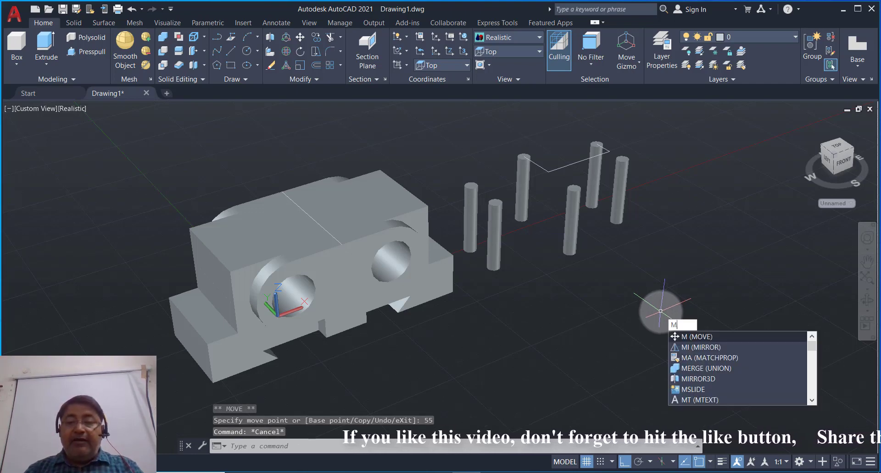
Step: Move the six cylinders from a point on the raised outline to the top line's midpoint
key("Return")
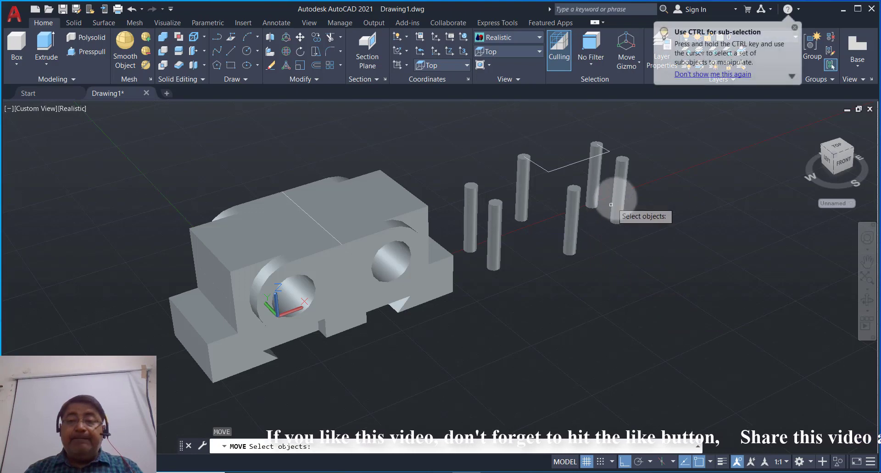
left_click(616, 197)
left_click(595, 177)
left_click(572, 218)
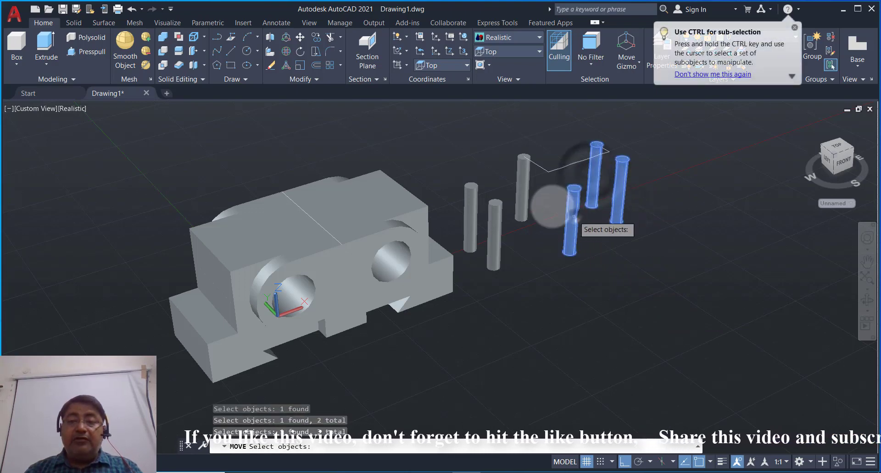
left_click(524, 185)
left_click(494, 224)
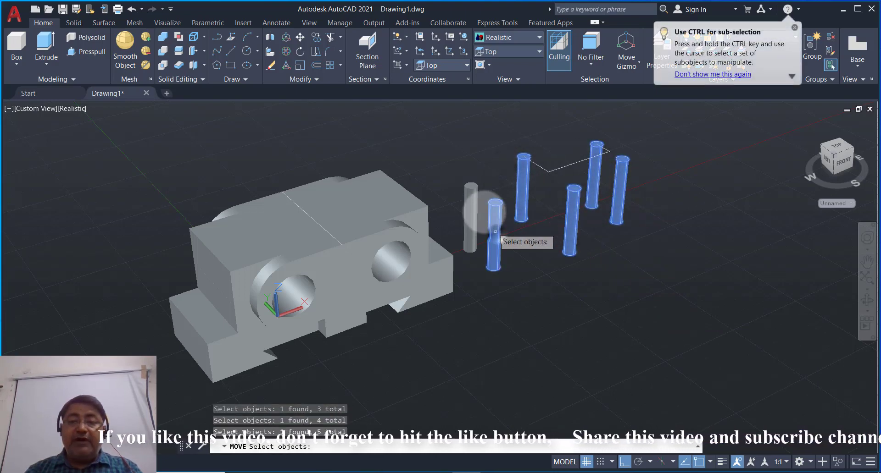
left_click(475, 204)
key("Return")
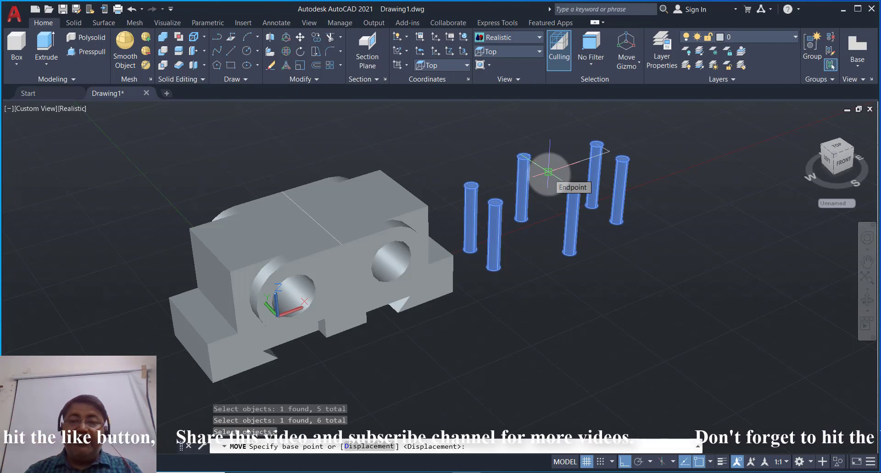
left_click(548, 172)
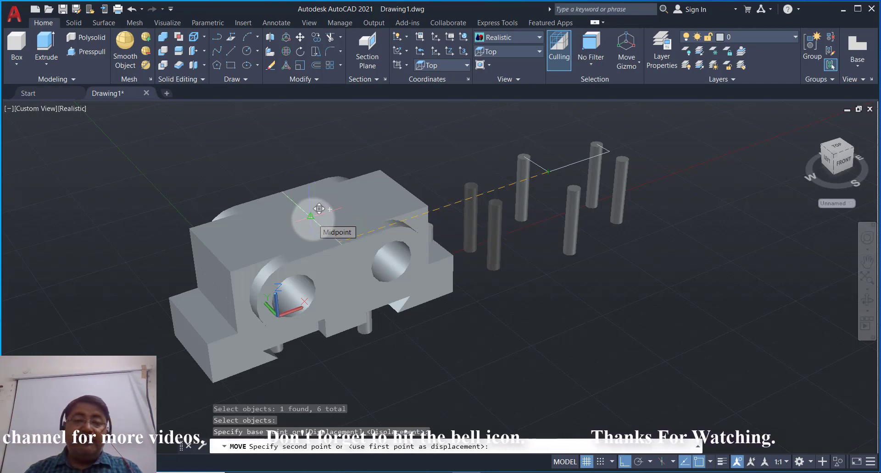
left_click(319, 209)
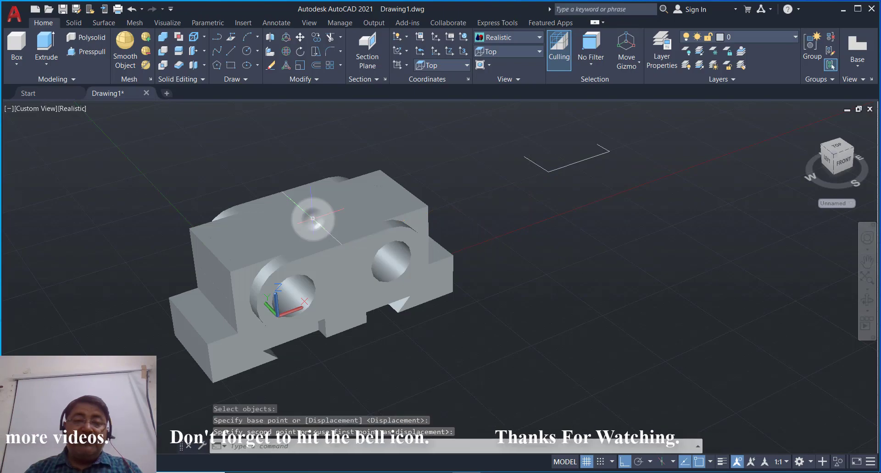
mouse_move(520, 335)
middle_mouse_down("shift")
mouse_move(523, 298)
mouse_move(527, 329)
mouse_move(543, 338)
mouse_move(527, 325)
middle_mouse_up("shift")
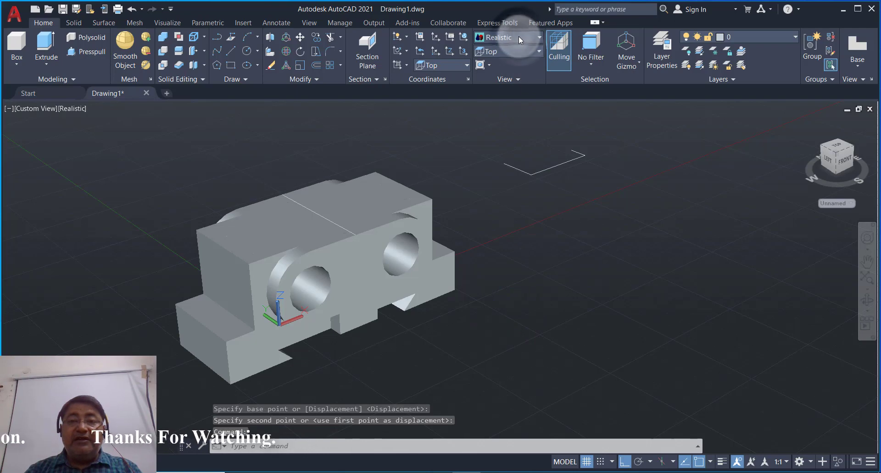
Step: Switch the model to the 2D Wireframe visual style and orbit it slightly
left_click(538, 40)
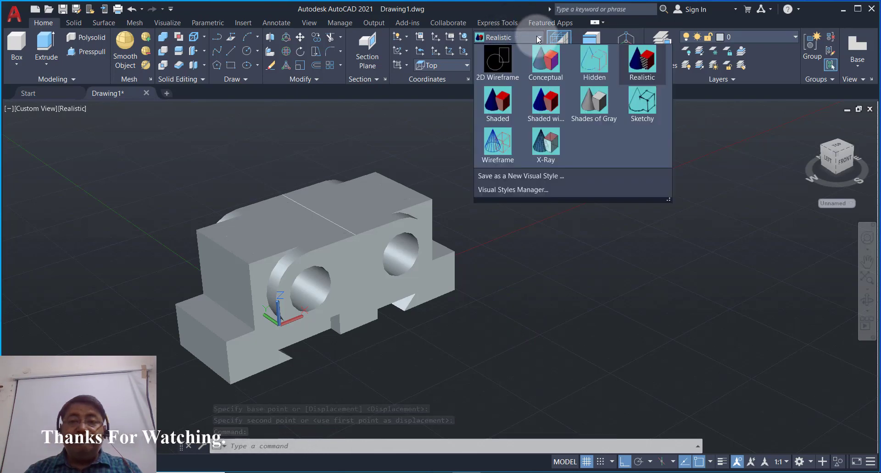
left_click(506, 64)
scroll(372, 198, "up", 3)
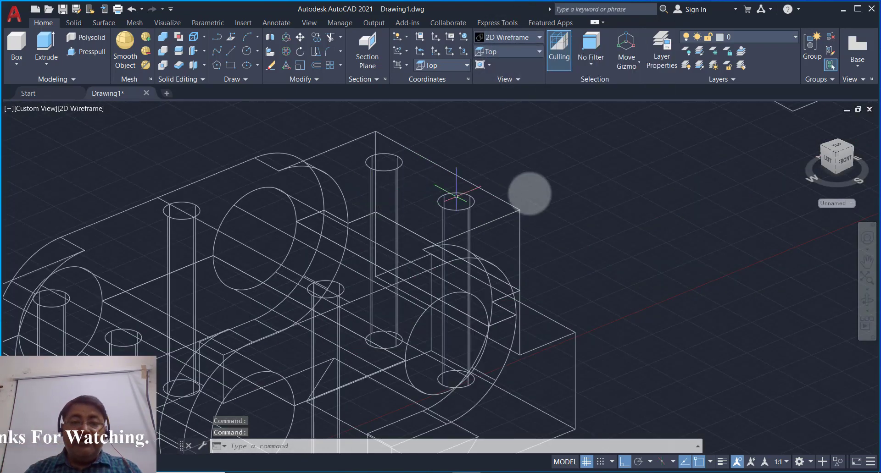
scroll(574, 175, "up", 2)
scroll(590, 169, "down", 2)
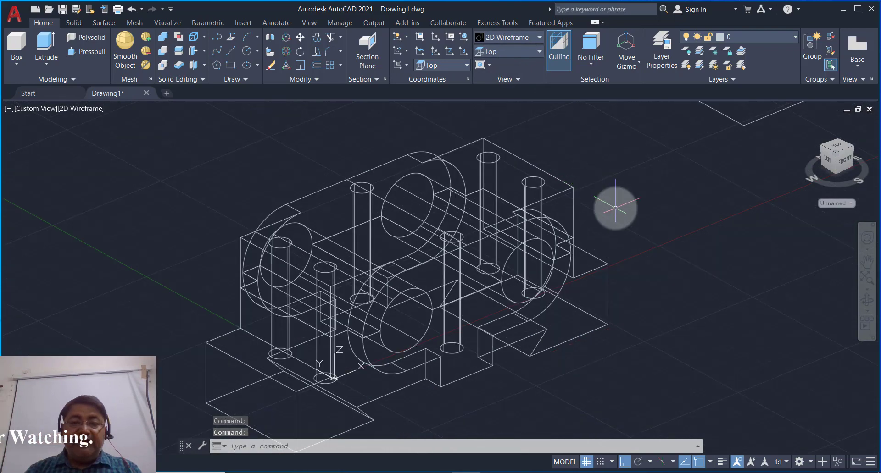
middle_click_drag(615, 208, 608, 216, "shift")
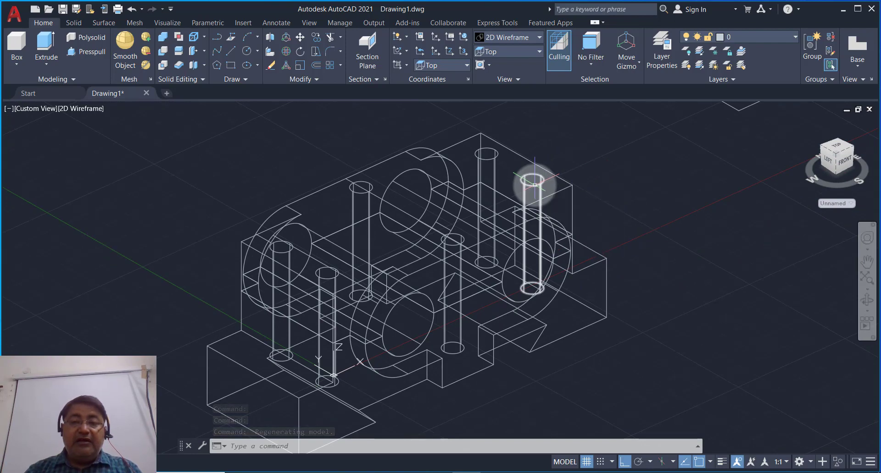
Step: Group the six cylinders with GROUP and confirm they select as one object
left_click(535, 185)
left_click(490, 158)
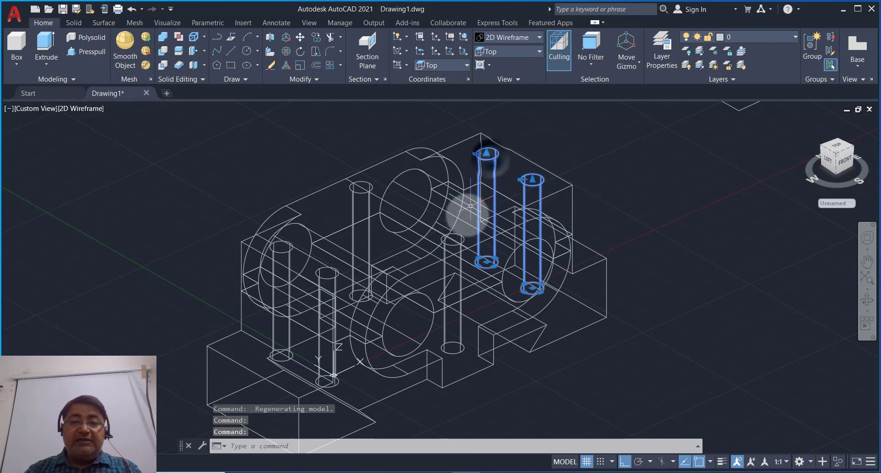
left_click(461, 234)
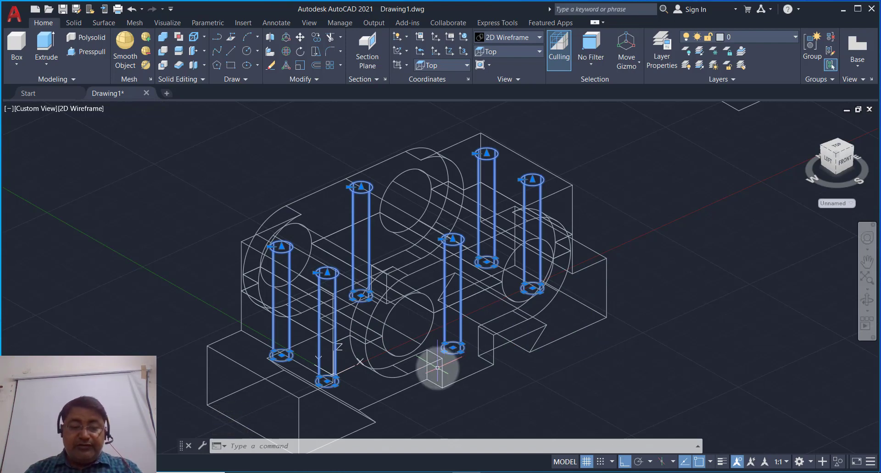
type("GROUP")
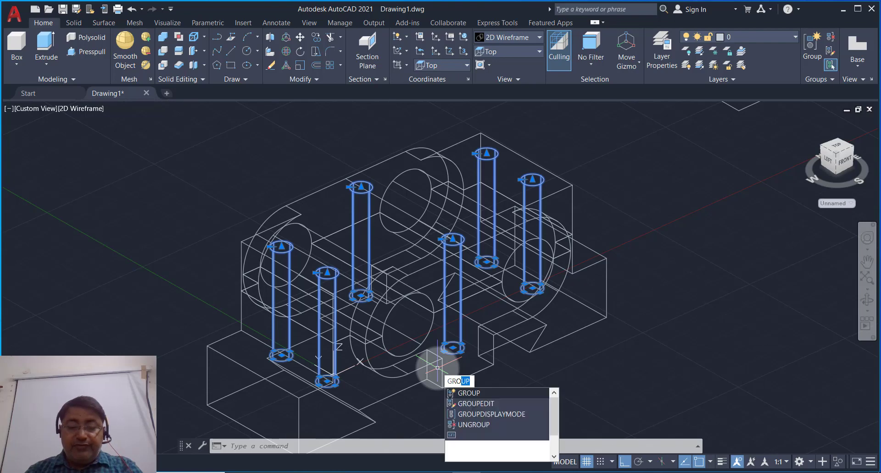
type("U")
key("Return")
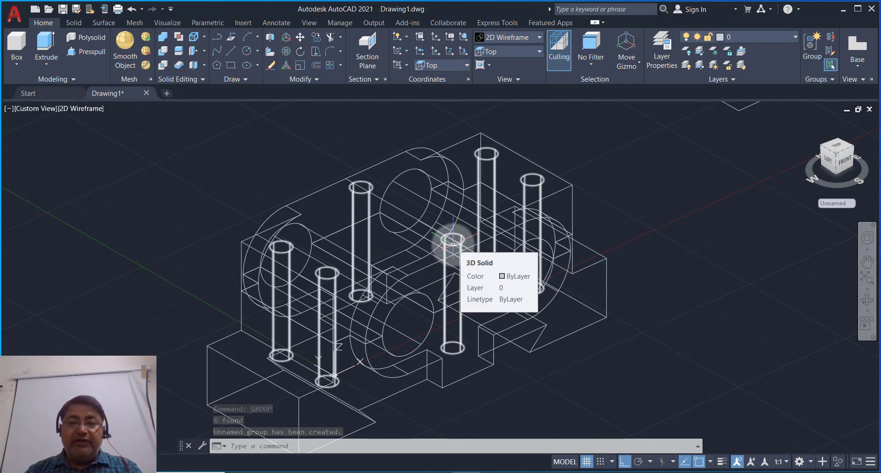
left_click(453, 243)
key("Escape")
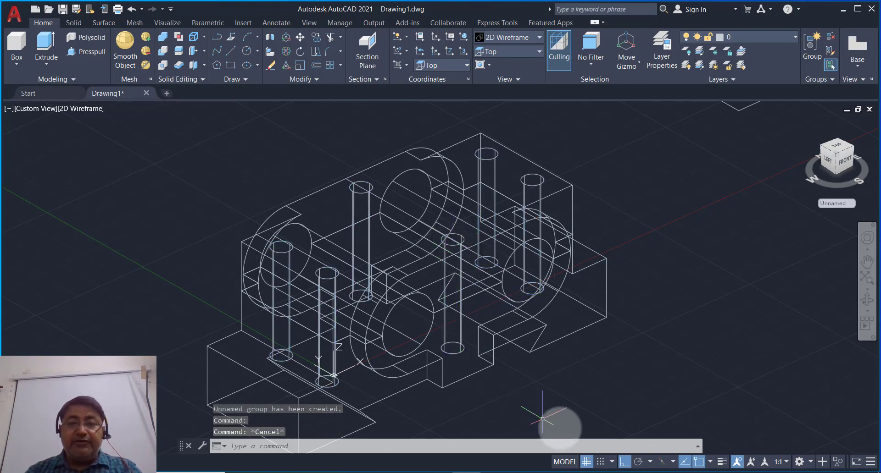
type("CO")
Step: Copy the cylinder group to a spot at the raised outline beside the block
key("Return")
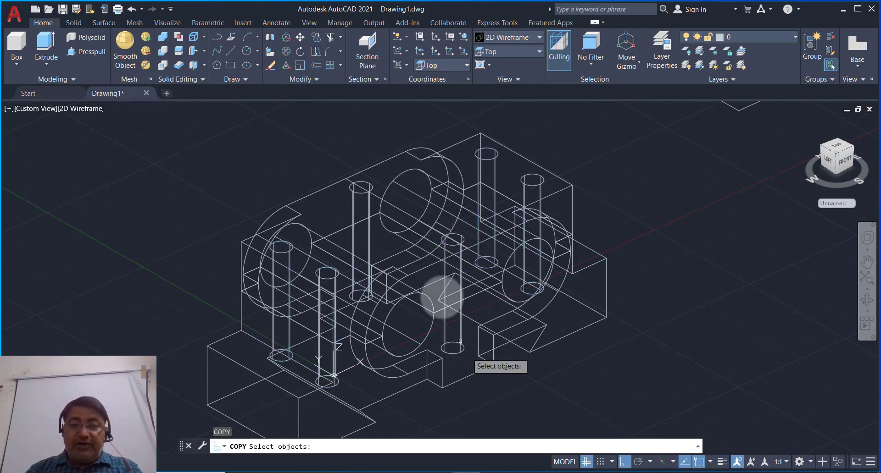
left_click(452, 243)
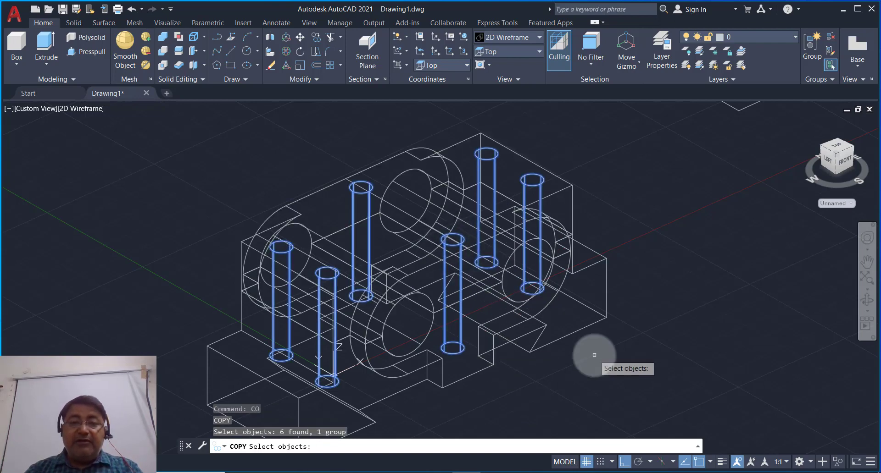
key("Return")
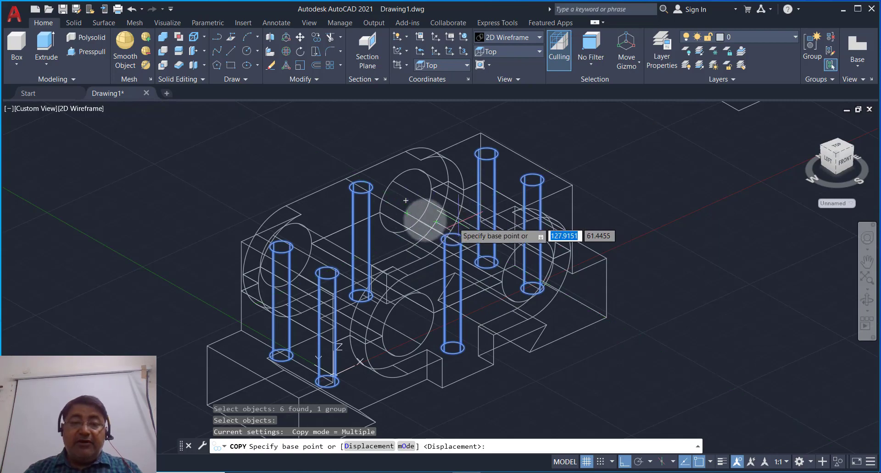
middle_click_drag(429, 207, 413, 272, "shift")
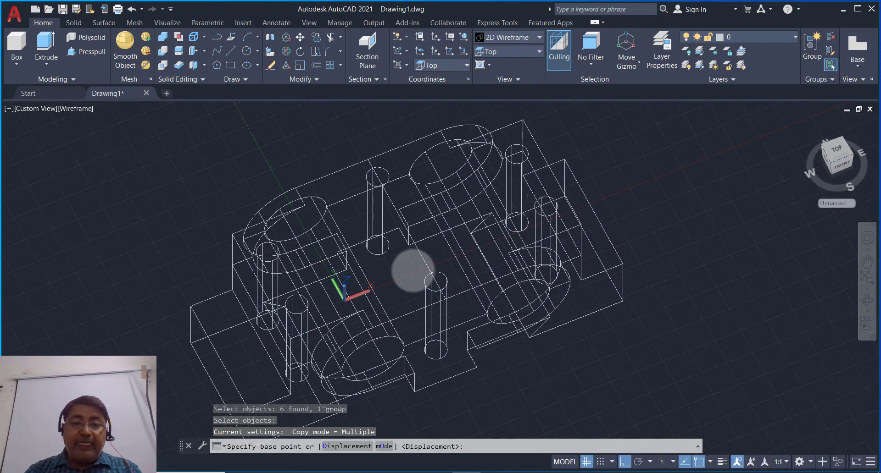
left_click(409, 236)
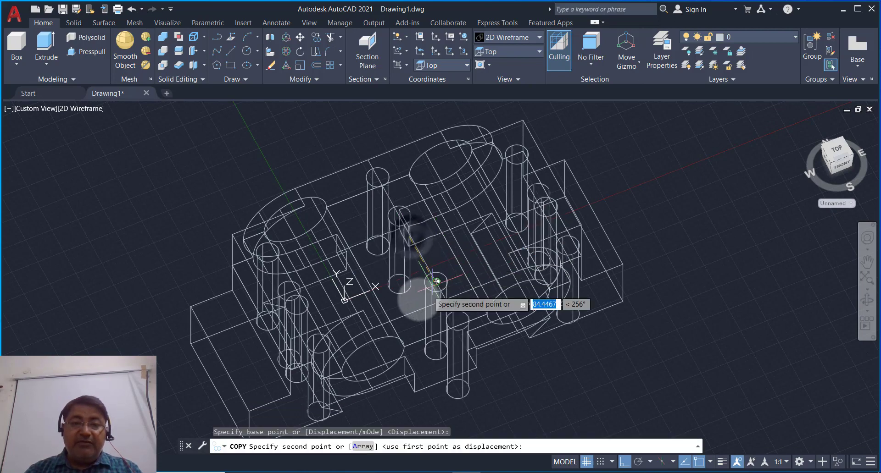
scroll(413, 294, "down", 3)
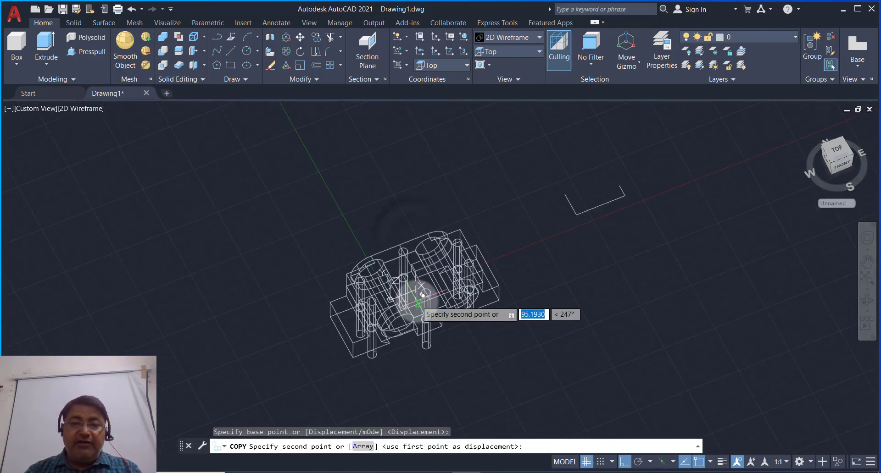
left_click(578, 214)
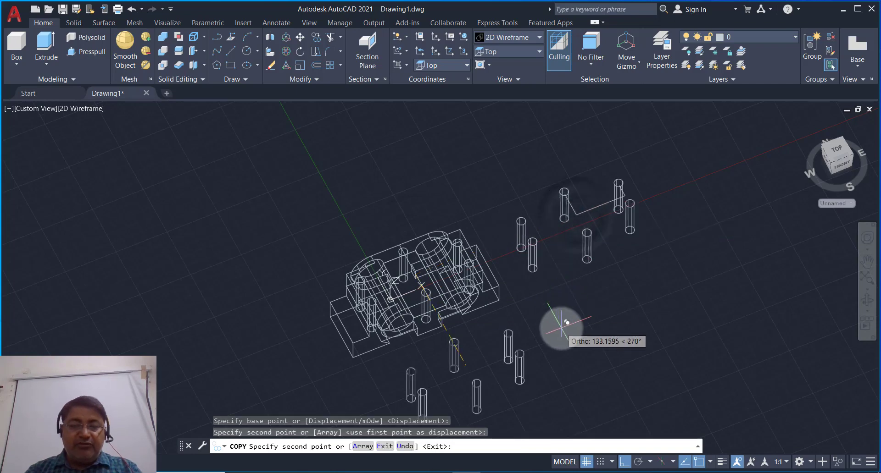
key("Escape")
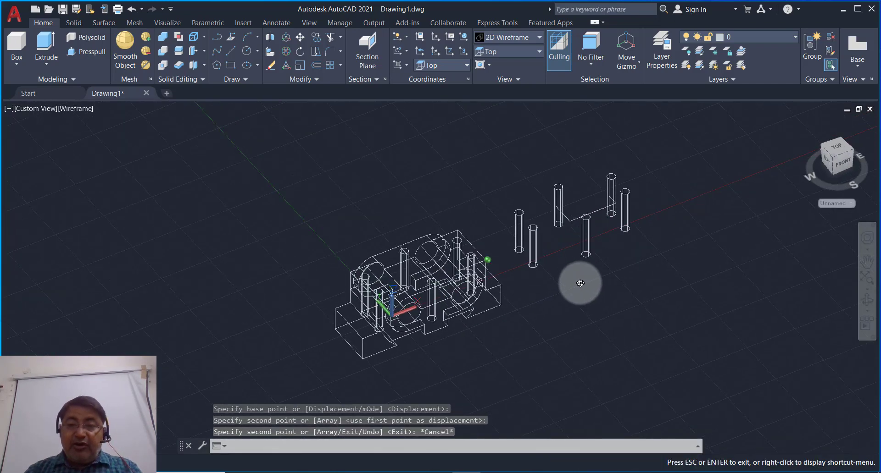
middle_click_drag(561, 324, 585, 279, "shift")
scroll(566, 251, "up", 3)
mouse_move(567, 251)
middle_mouse_down()
mouse_move(484, 295)
mouse_move(510, 318)
mouse_move(531, 284)
mouse_move(539, 293)
middle_mouse_up()
Step: Undo back past the cylinder copy with Ctrl+Z, then redo the grouping with Ctrl+Y
key("ctrl+z")
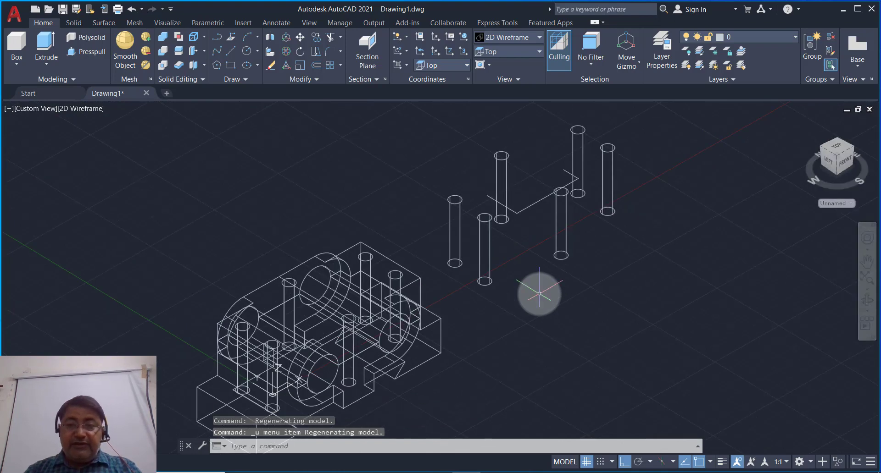
key("ctrl+z")
key("ctrl+z")
key("ctrl+z")
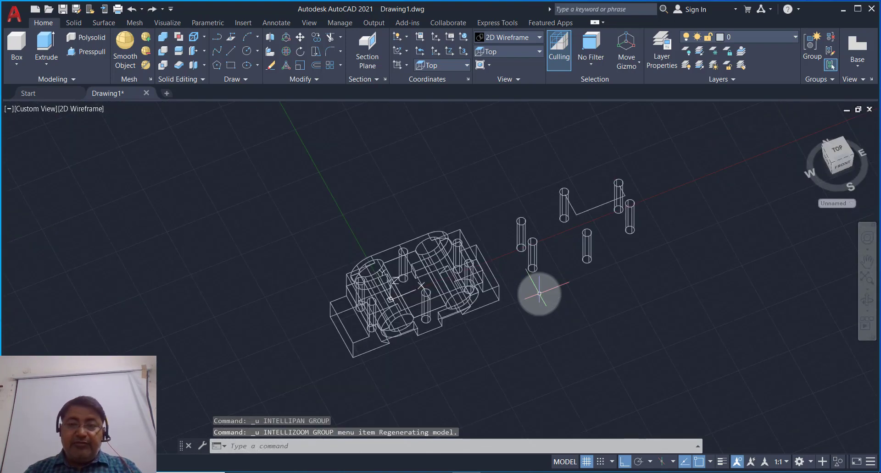
key("ctrl+z")
key("ctrl+z")
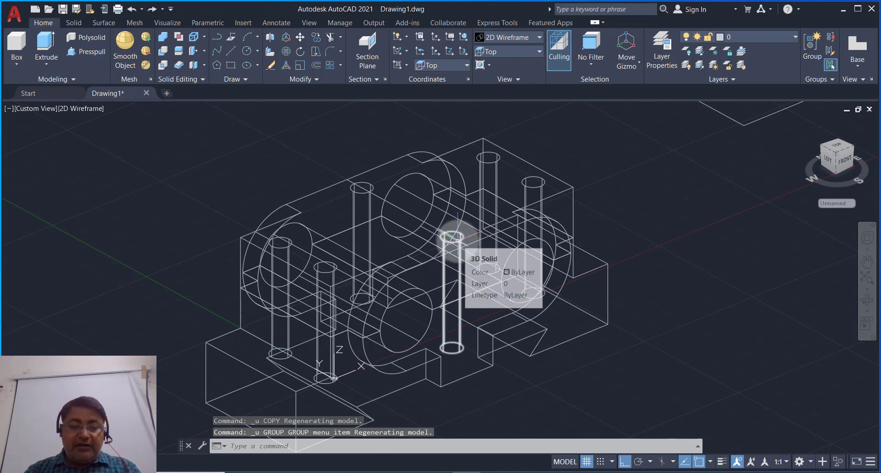
key("ctrl+y")
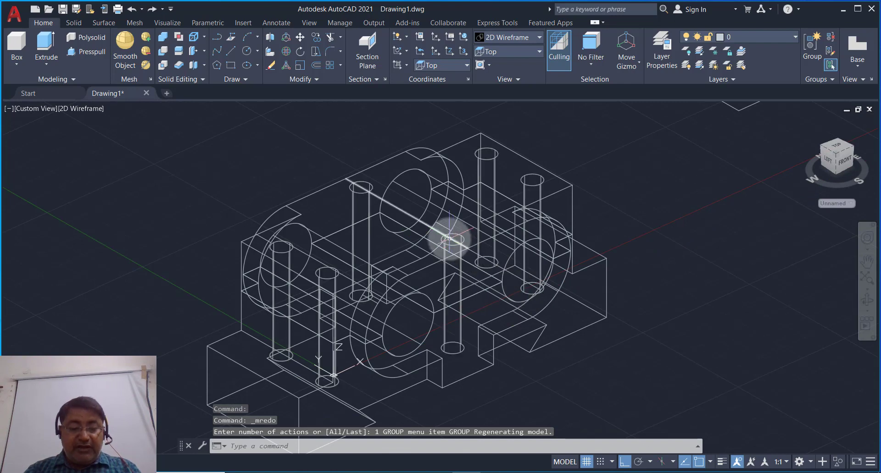
Step: Start COPY on the cylinder group and pick the copy's base point
type("Co")
key("Return")
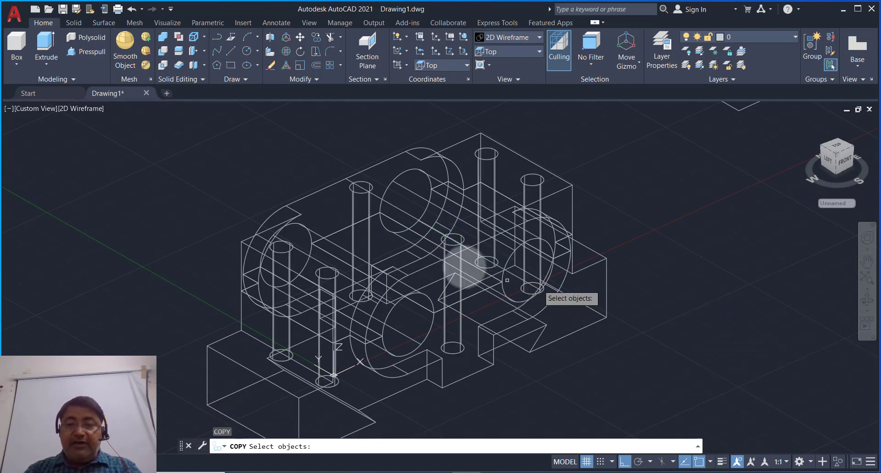
left_click(450, 246)
key("Return")
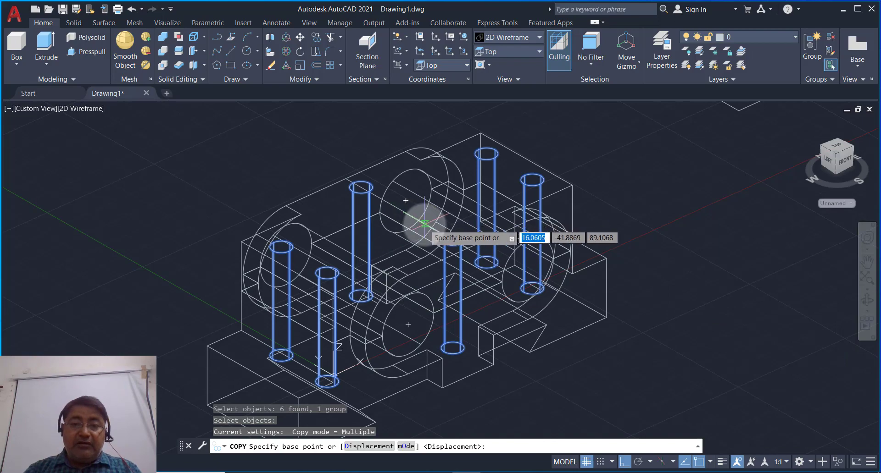
middle_click_drag(425, 224, 390, 258, "shift")
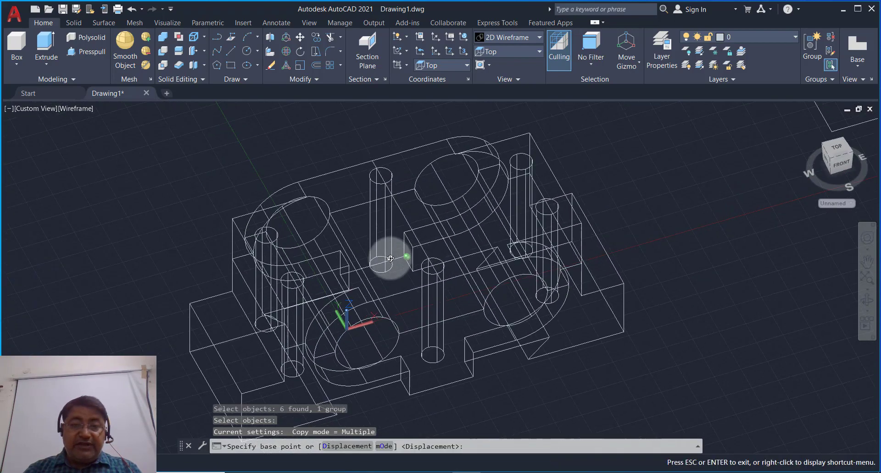
left_click(406, 221)
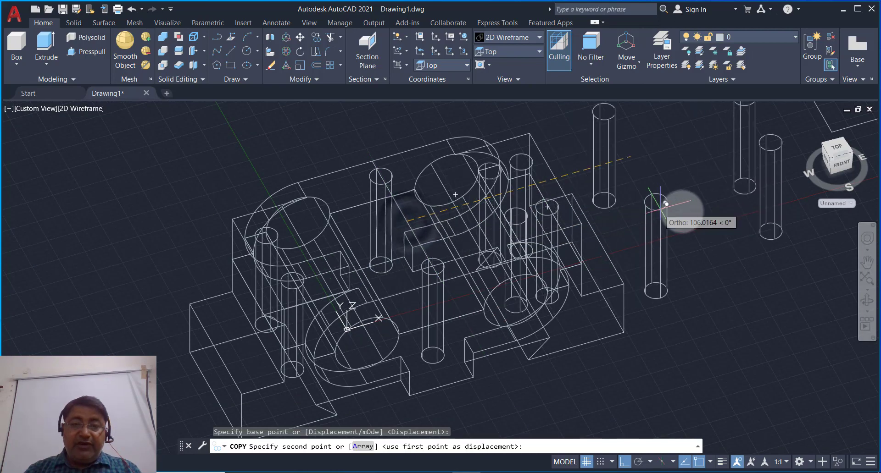
Step: Place the copy at a snapped endpoint beside the block and re-centre the view
mouse_move(688, 236)
middle_mouse_down("shift")
mouse_move(696, 217)
mouse_move(596, 285)
middle_mouse_up("shift")
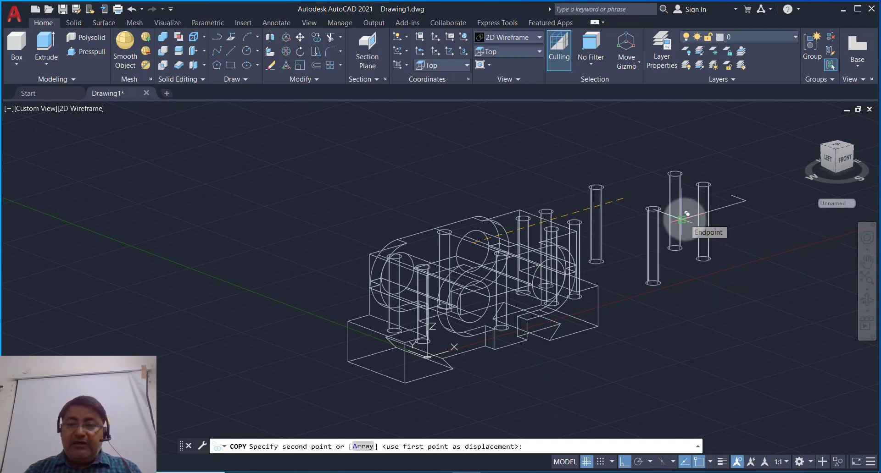
middle_click_drag(687, 214, 669, 265, "shift")
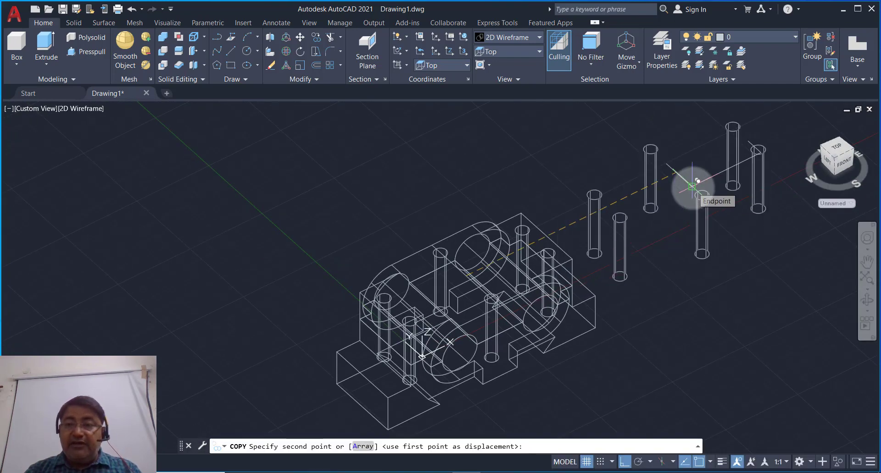
left_click(692, 185)
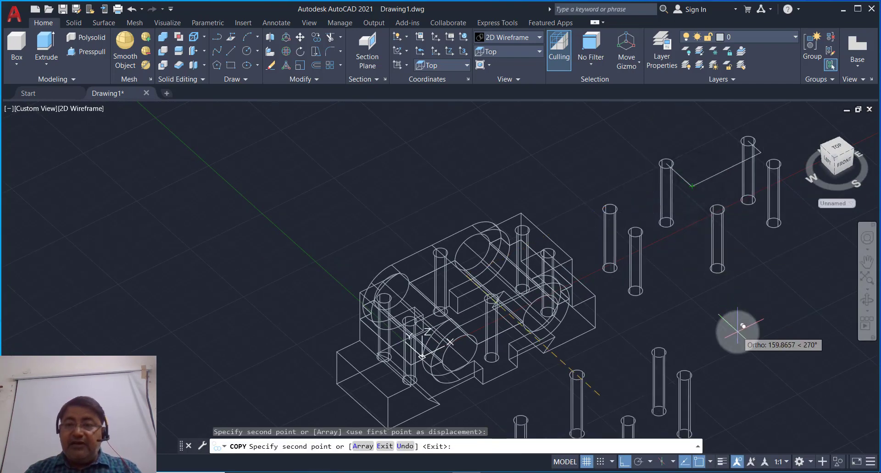
key("Escape")
scroll(688, 261, "down", 3)
scroll(688, 271, "up", 3)
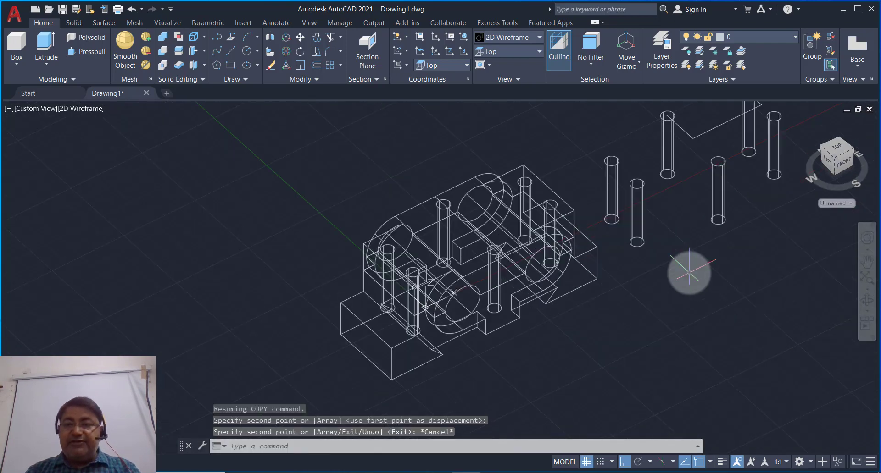
middle_click_drag(688, 271, 658, 308)
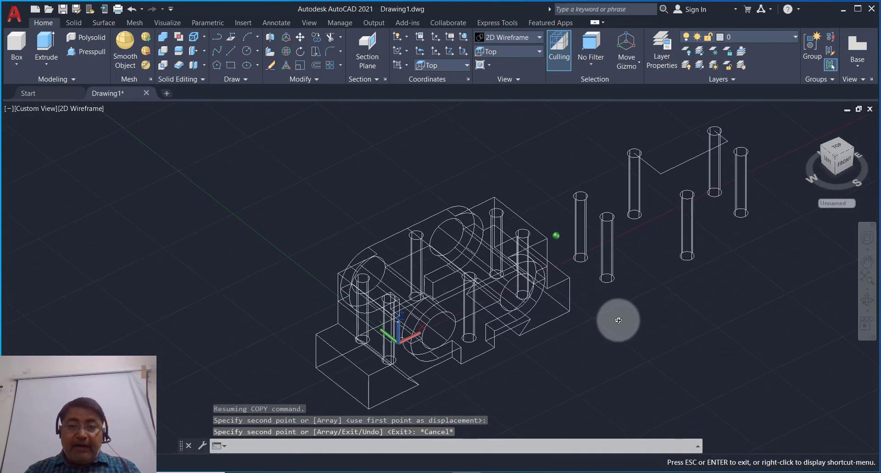
scroll(544, 203, "down", 1)
scroll(512, 178, "up", 2)
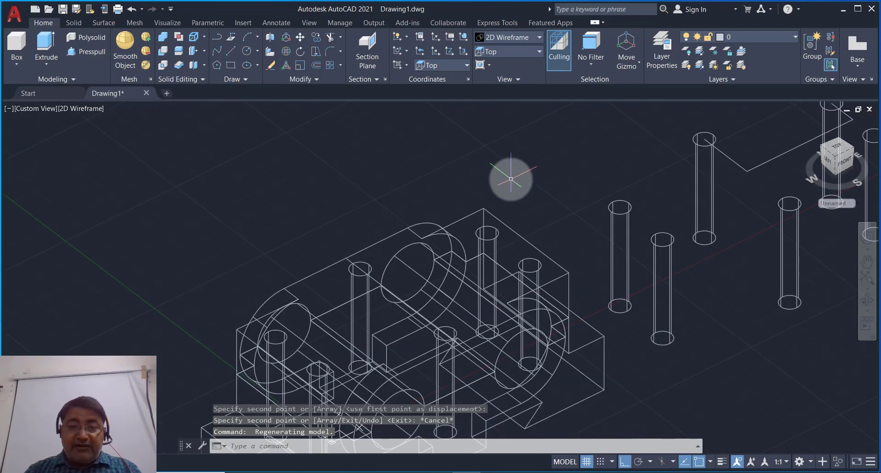
Step: Subtract the grouped cylinders from the block, retrying SUBTRACT after a cancelled first attempt
type("Sub")
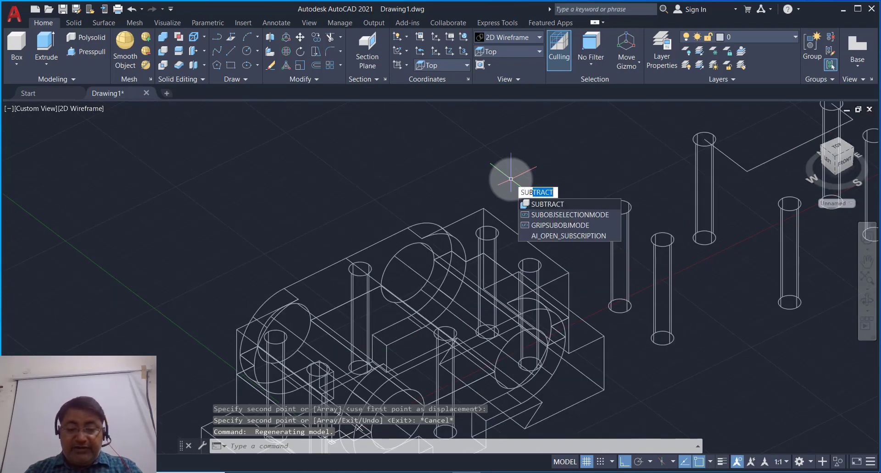
key("Return")
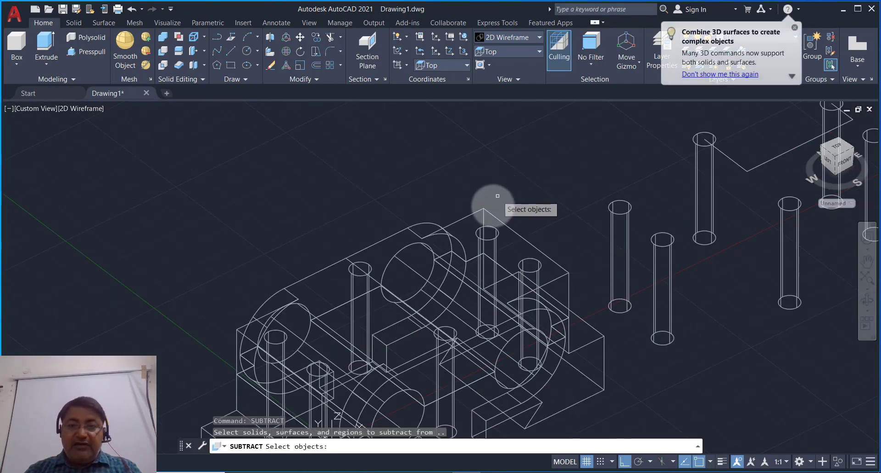
left_click(493, 208)
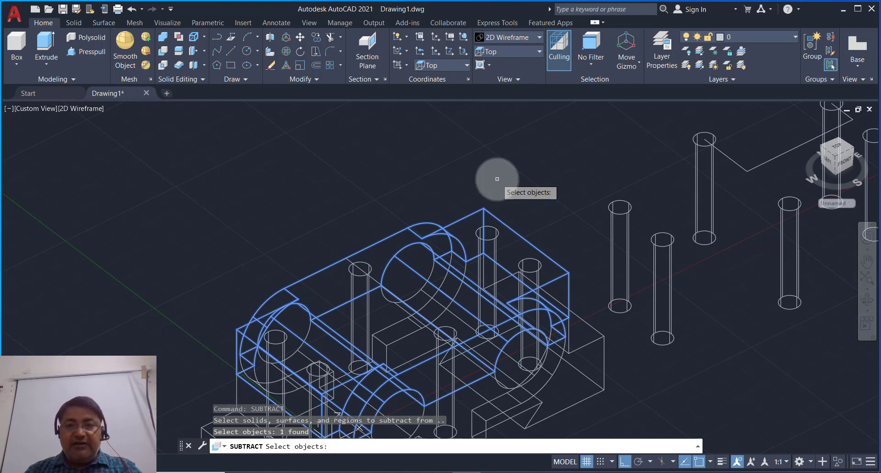
key("Escape")
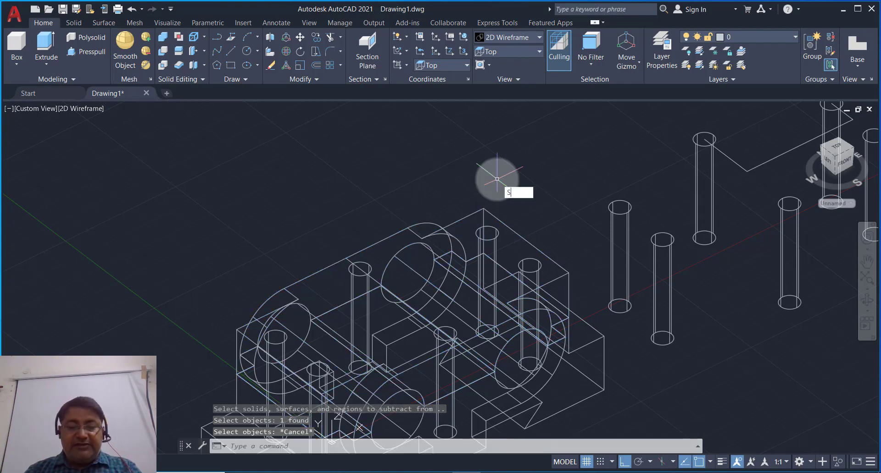
key("Return")
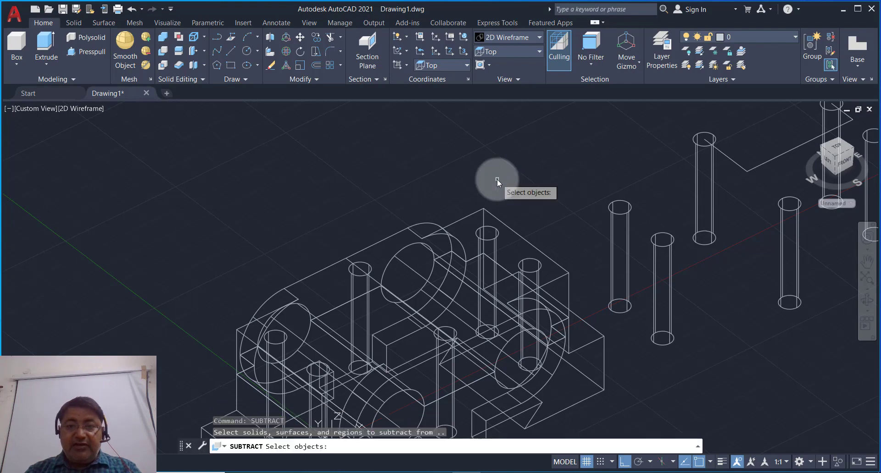
left_click(592, 321)
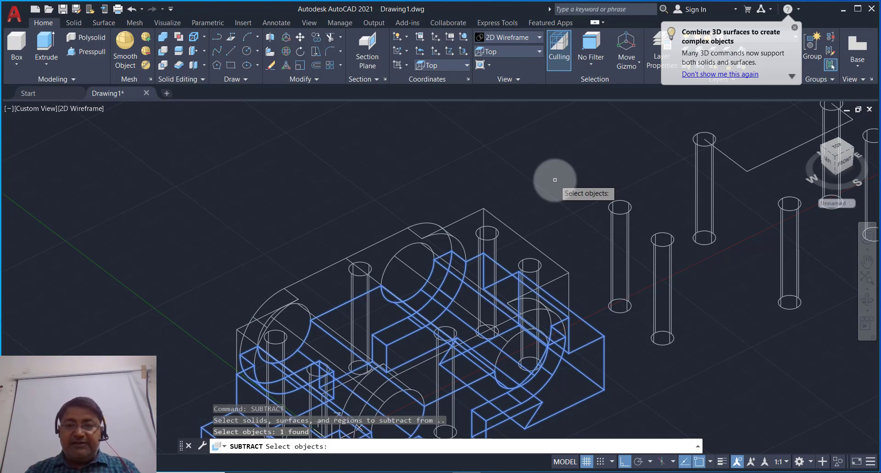
key("Return")
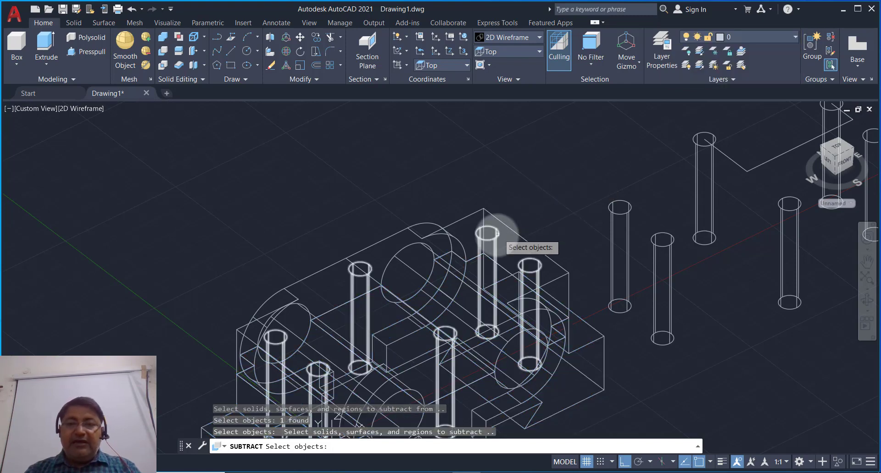
left_click(497, 236)
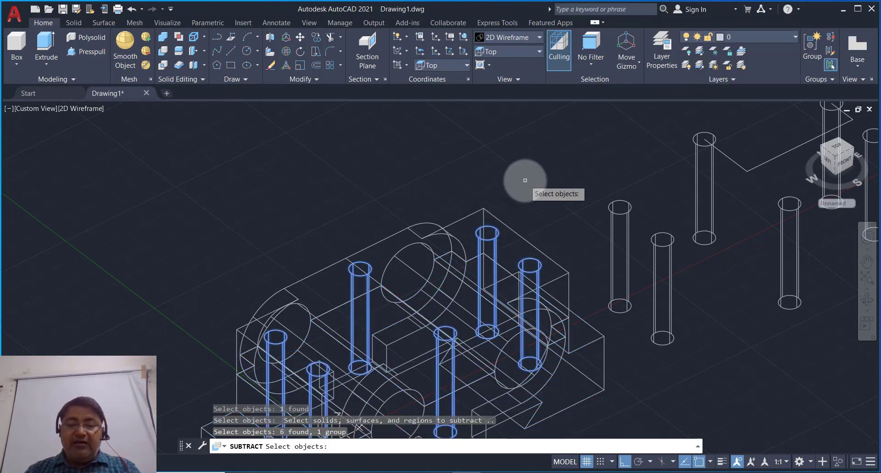
key("Return")
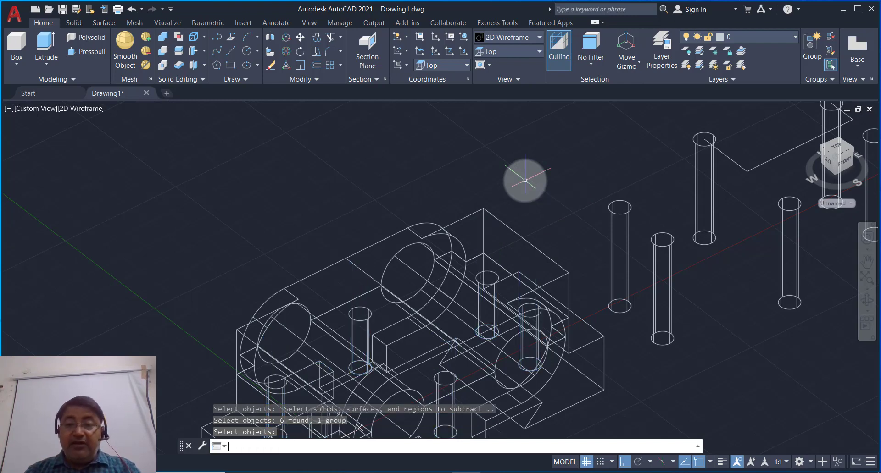
scroll(524, 181, "down", 2)
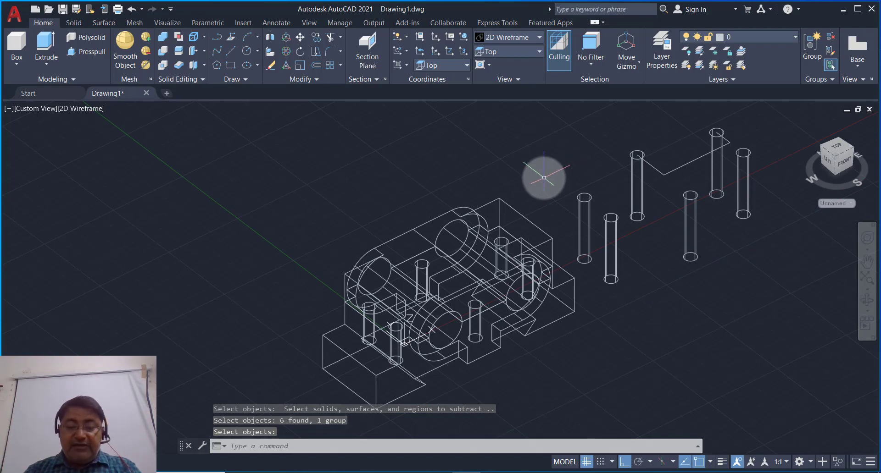
type("M")
Step: Move the side cylinder group from a cylinder top into the block's six holes at its midpoint
key("Return")
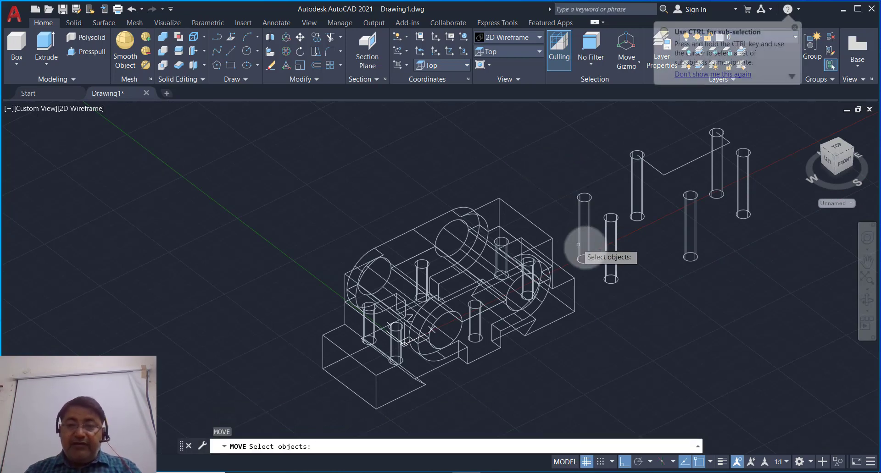
left_click(585, 205)
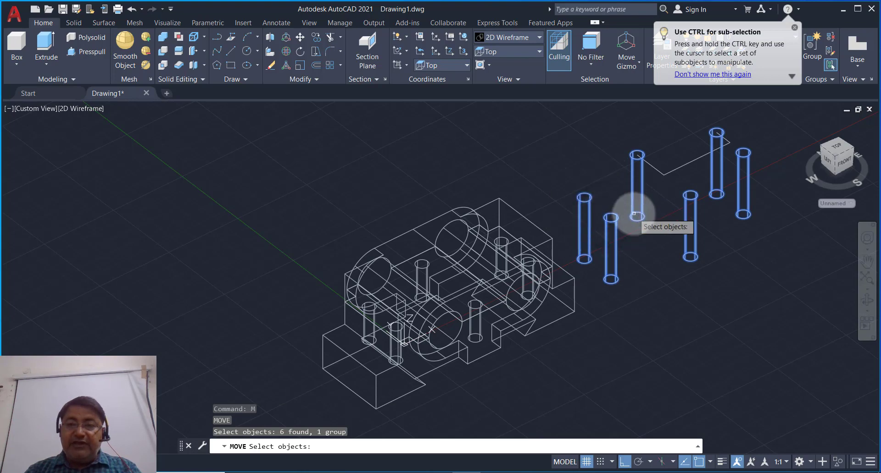
key("Return")
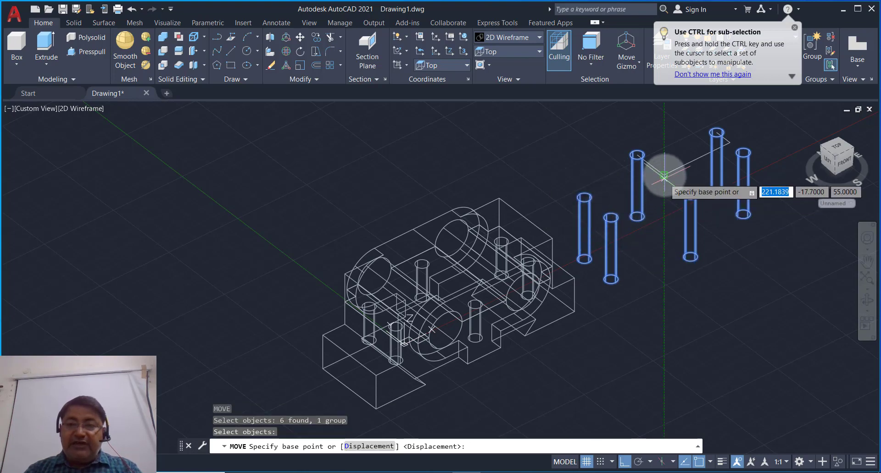
left_click(665, 176)
mouse_move(517, 207)
middle_mouse_down("shift")
mouse_move(495, 166)
mouse_move(453, 191)
middle_mouse_up("shift")
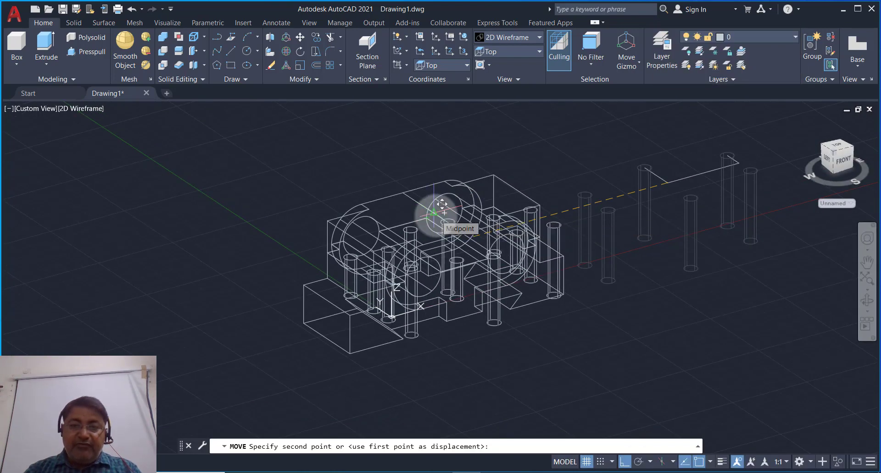
mouse_move(545, 197)
middle_mouse_down("shift")
mouse_move(573, 227)
mouse_move(561, 206)
middle_mouse_up("shift")
type("S")
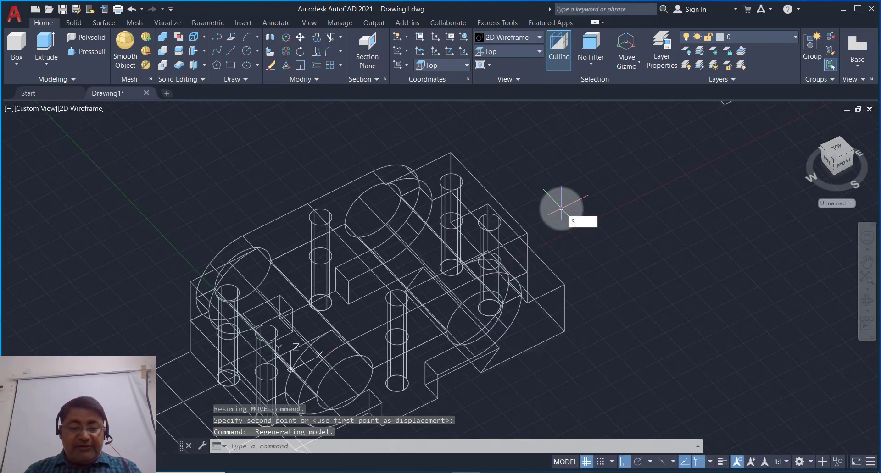
Step: Subtract the six new cylinders from the block to cut the second set of holes
type("u")
key("Return")
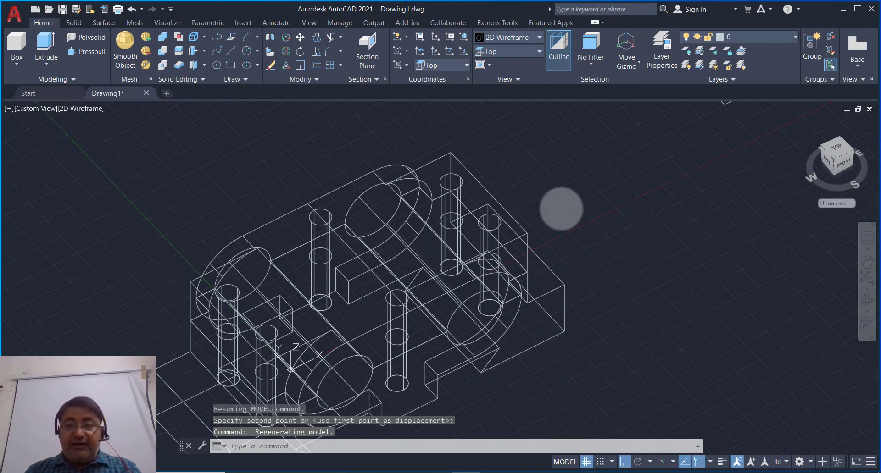
left_click(484, 186)
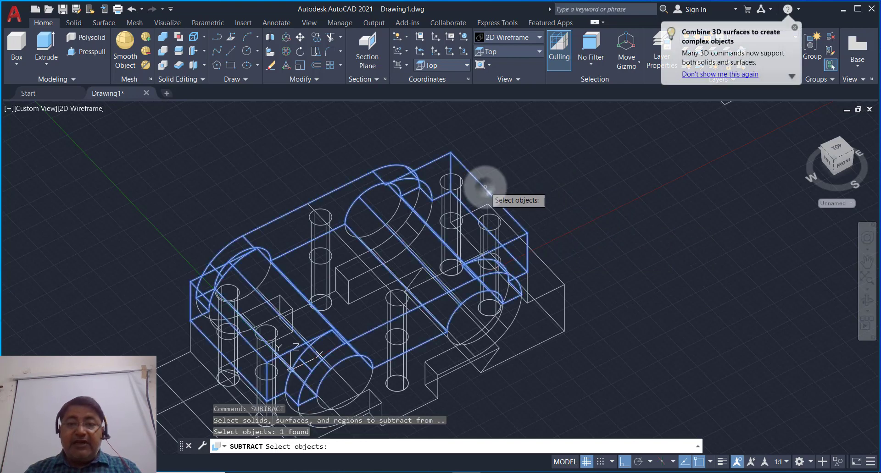
key("Return")
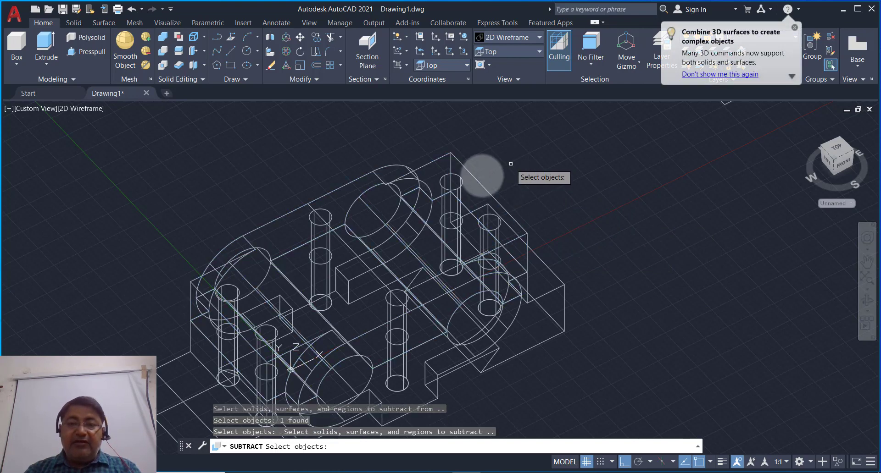
left_click(464, 184)
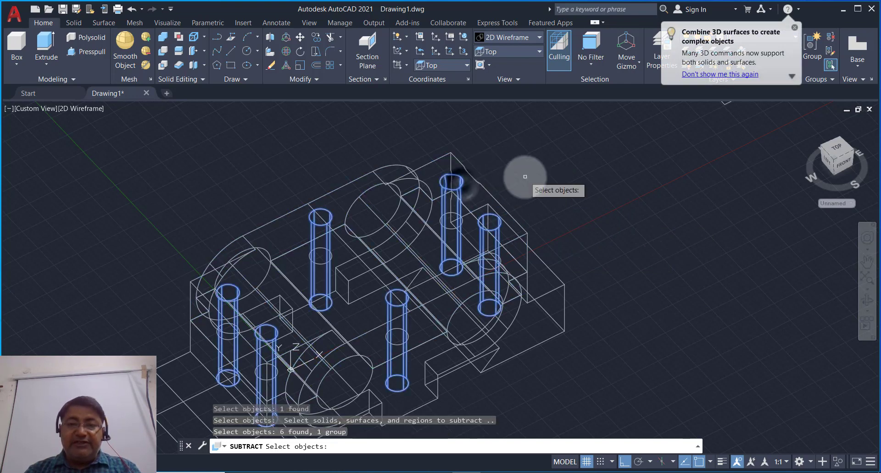
key("Return")
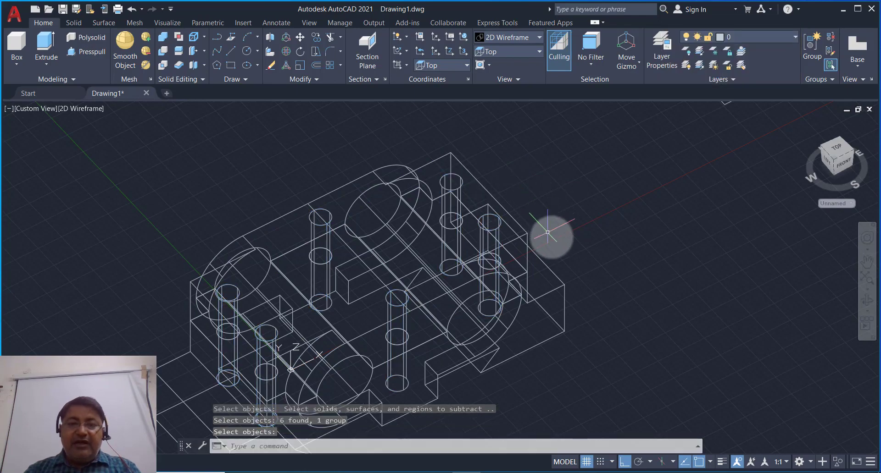
middle_click_drag(580, 240, 582, 215, "shift")
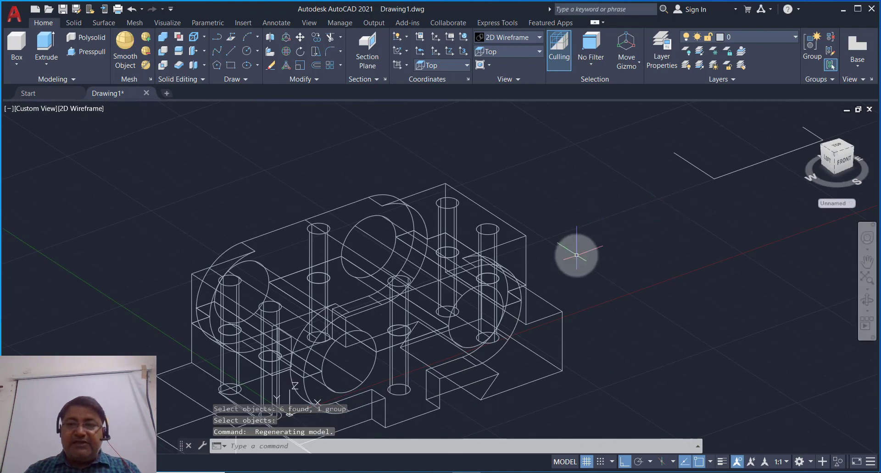
Step: Window-select the leftover polyline beside the block and erase it
scroll(688, 193, "down", 2)
left_click(743, 169)
left_click(620, 229)
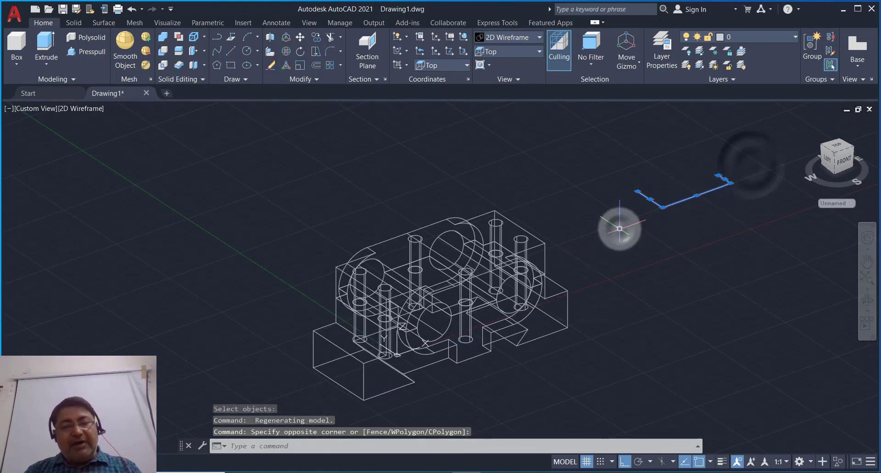
type("E")
key("Return")
scroll(554, 250, "up", 2)
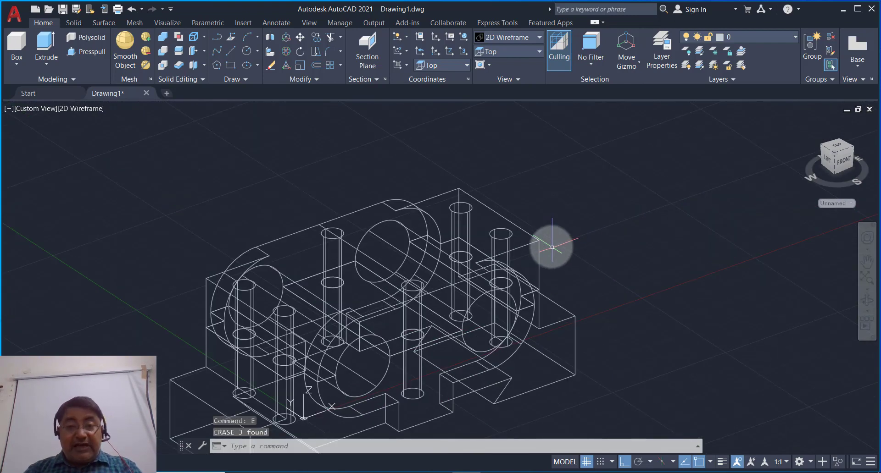
Step: Switch the display to the Realistic visual style
left_click(520, 36)
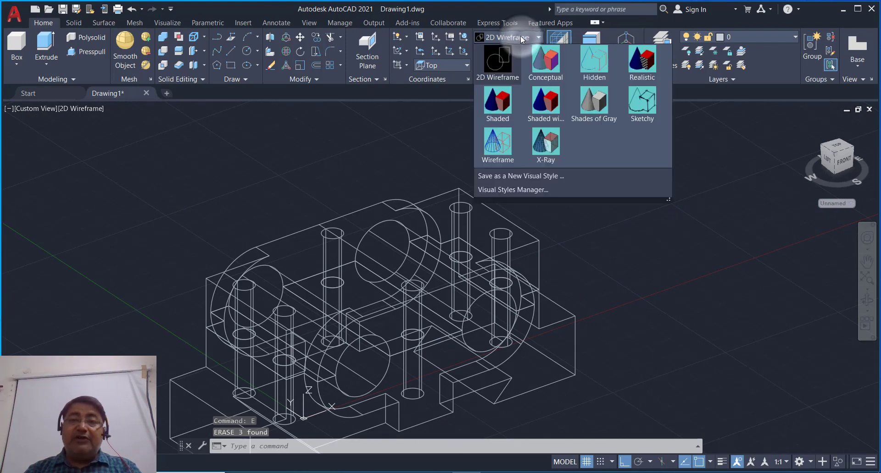
left_click(629, 80)
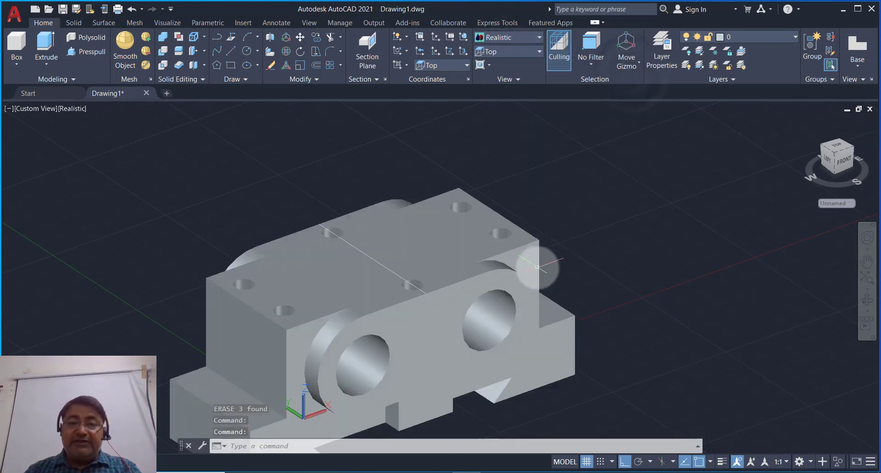
scroll(439, 261, "down", 2)
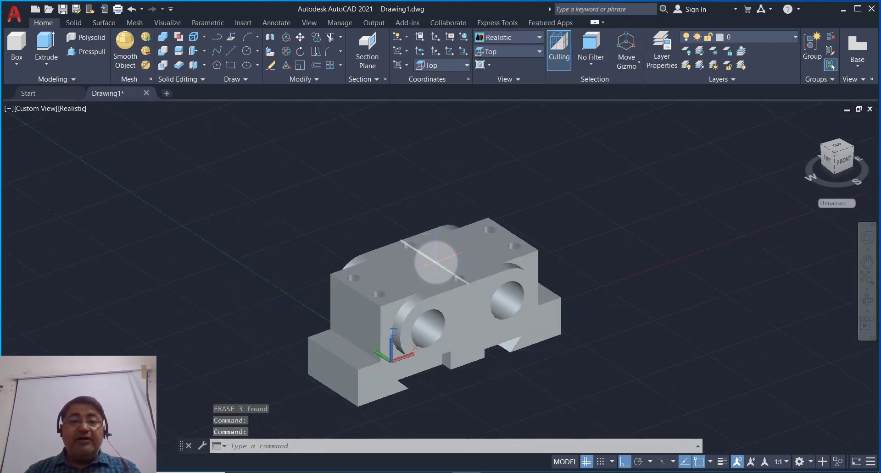
Step: Erase the stray line across the top face and orbit to inspect the block
type("e")
key("Return")
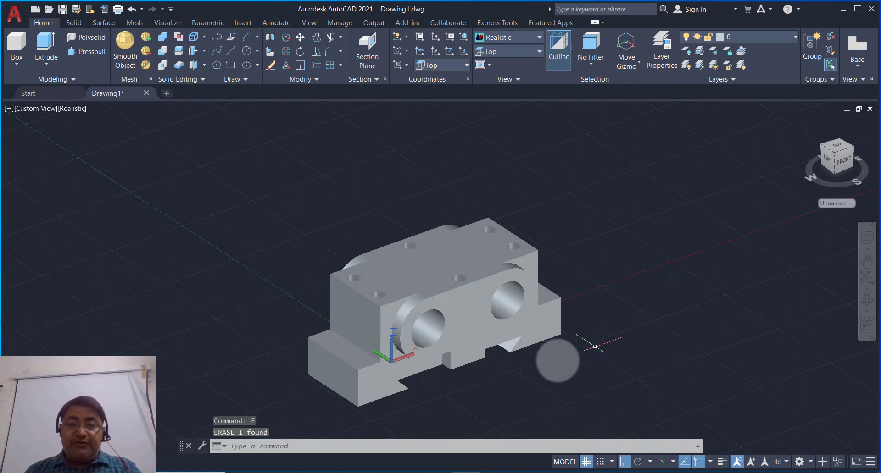
scroll(534, 367, "up", 2)
middle_click_drag(620, 300, 602, 387, "shift")
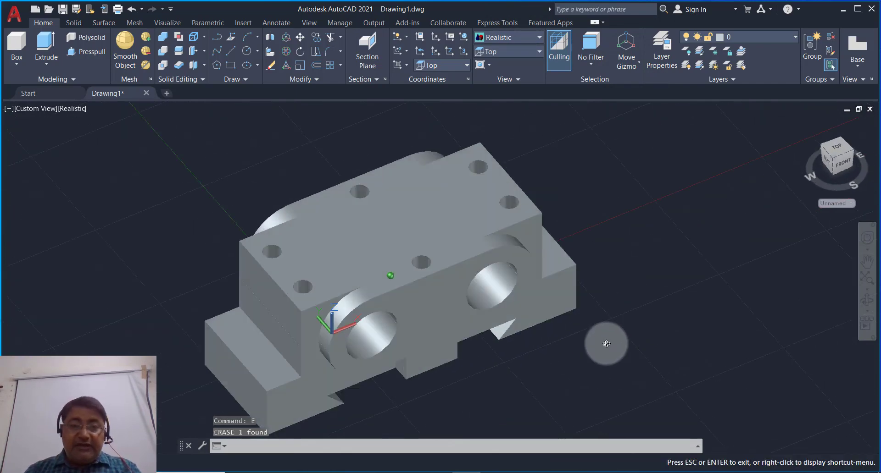
left_click_drag(607, 349, 615, 287)
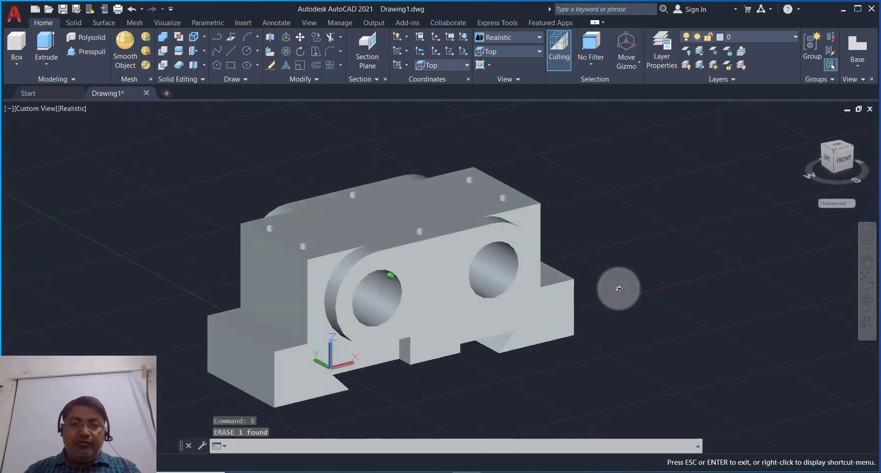
key("Escape")
mouse_move(623, 310)
middle_mouse_down("shift")
mouse_move(610, 318)
mouse_move(625, 310)
mouse_move(547, 291)
mouse_move(621, 291)
mouse_move(559, 318)
middle_mouse_up("shift")
scroll(624, 306, "up", 2)
scroll(557, 317, "down", 2)
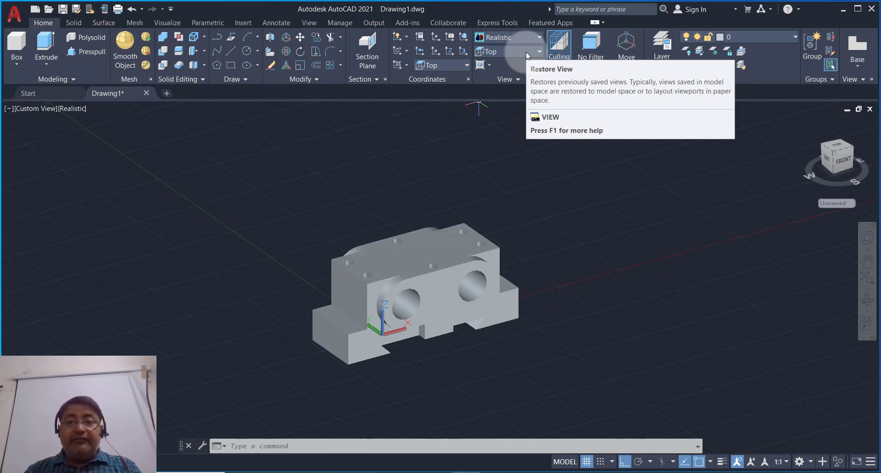
Step: Switch to the Right view and pan the block to the left of the screen
left_click(526, 51)
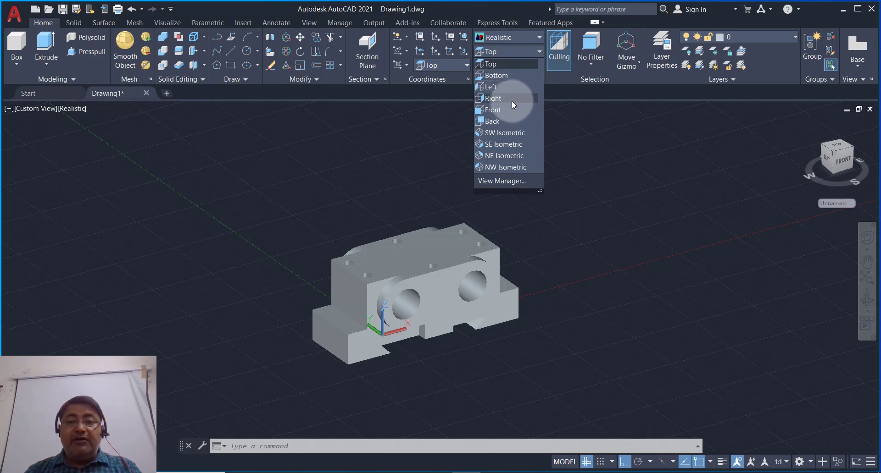
left_click(511, 100)
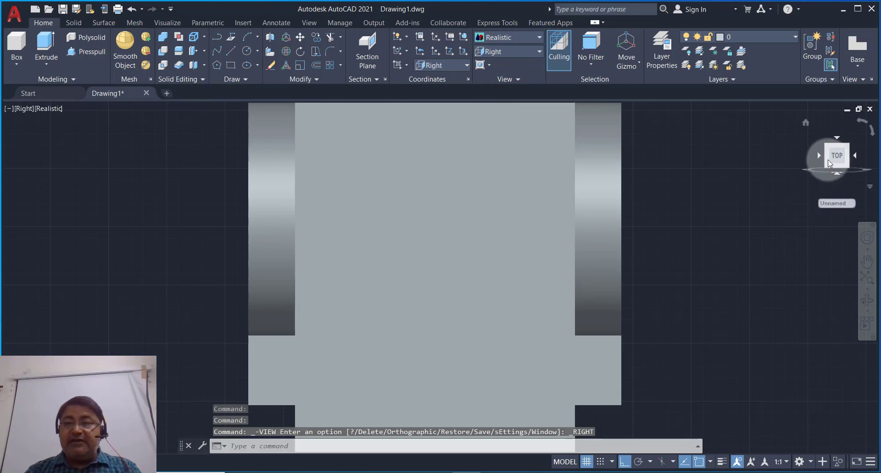
right_click(834, 160)
left_click(807, 180)
scroll(392, 306, "down", 4)
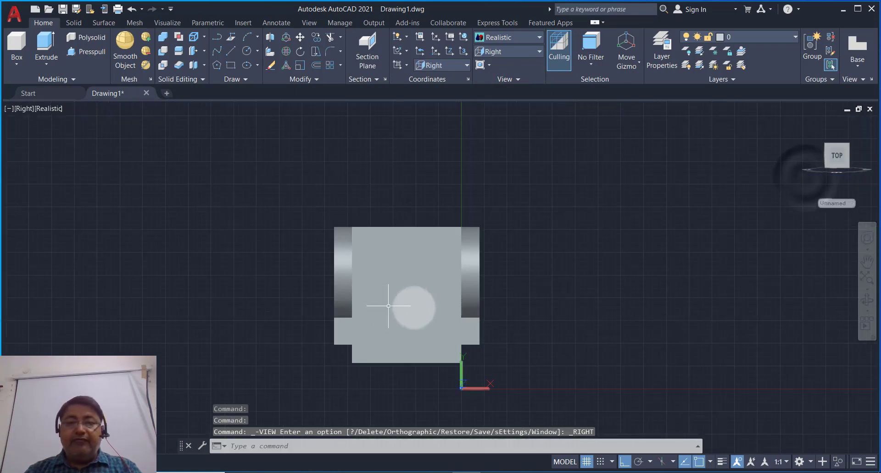
middle_click_drag(481, 306, 402, 300)
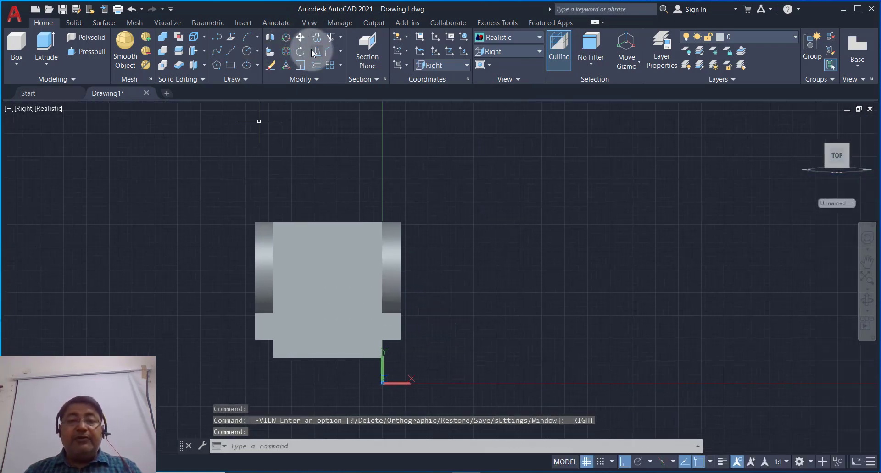
left_click(232, 55)
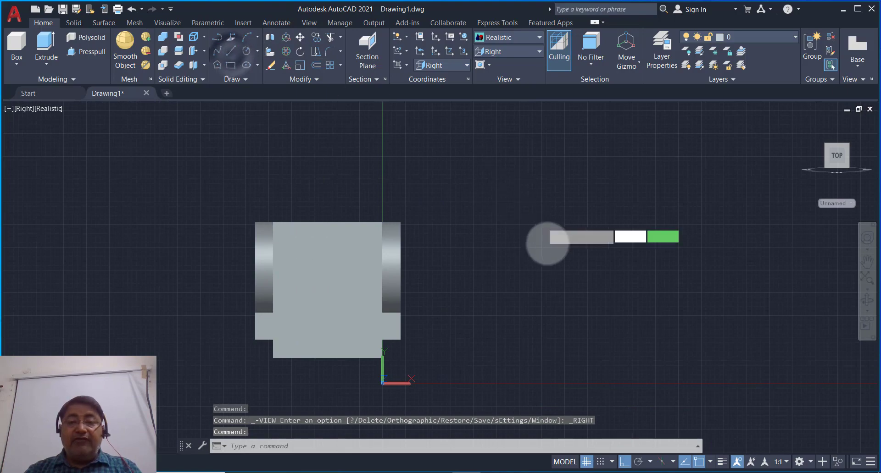
Step: Start a line right of the block, then undo and cancel the false start
left_click(540, 264)
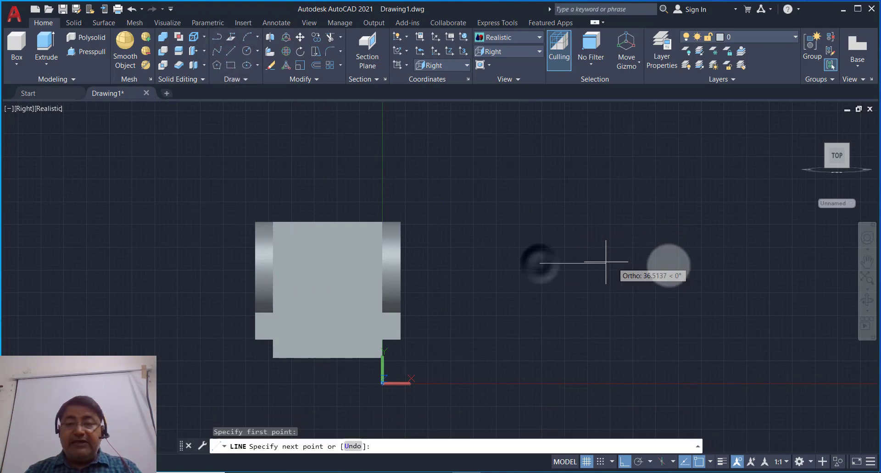
left_click(728, 263)
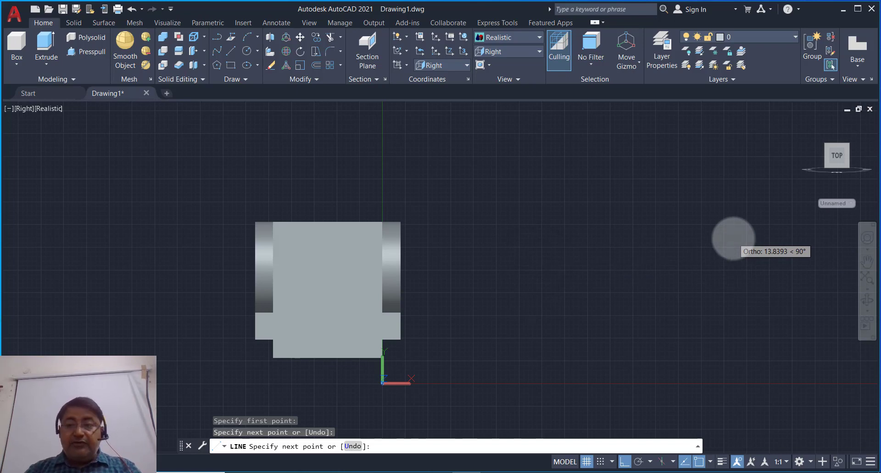
key("ctrl+z")
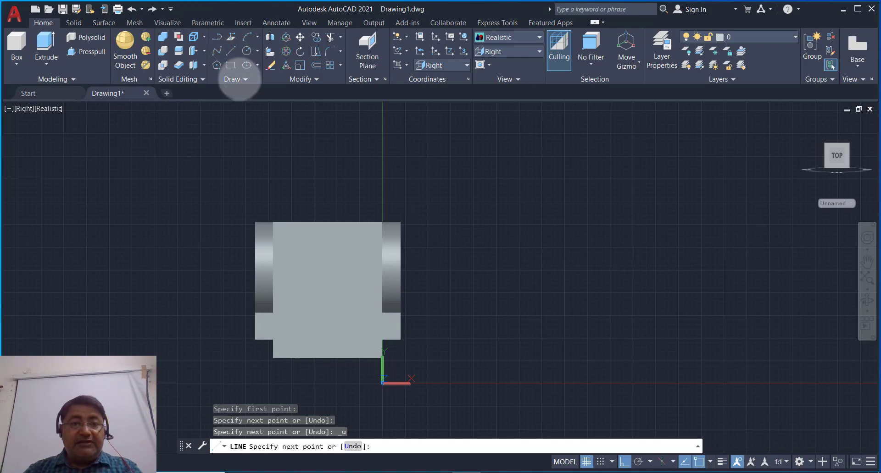
key("Escape")
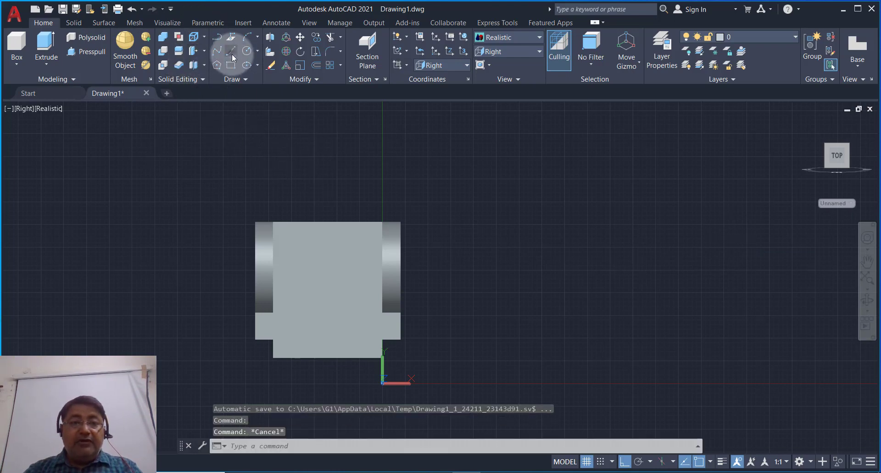
Step: Draw the open three-sided outline: 90 right, 11 up, 90 left
left_click(231, 54)
left_click(572, 287)
type("9")
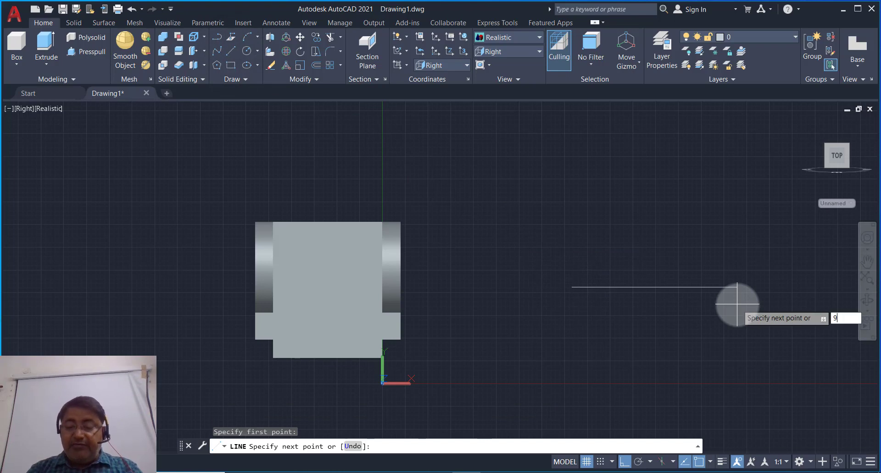
type("0")
key("Return")
type("11")
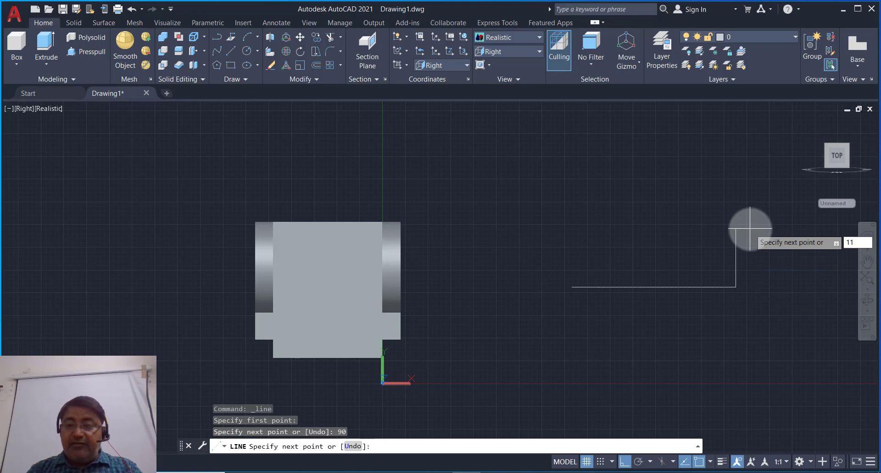
key("Return")
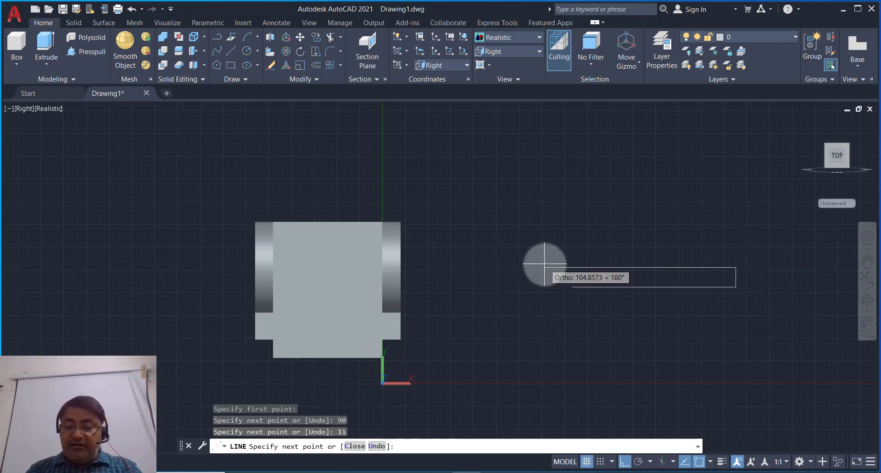
type("90")
key("Return")
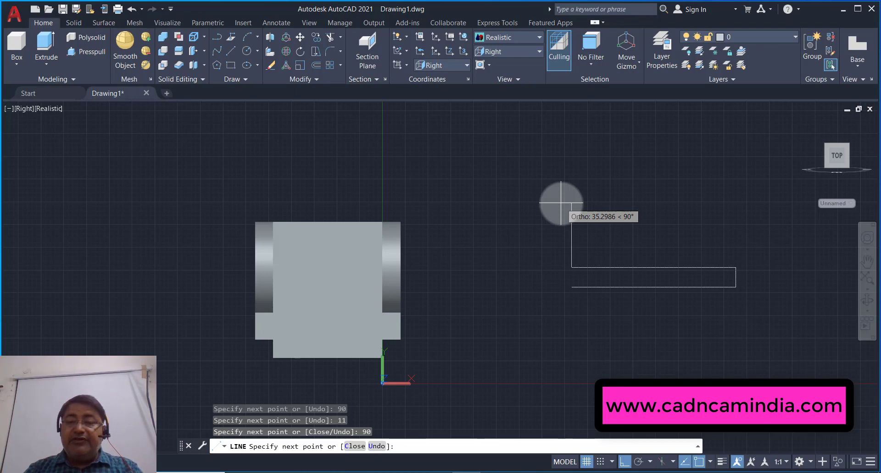
key("Return")
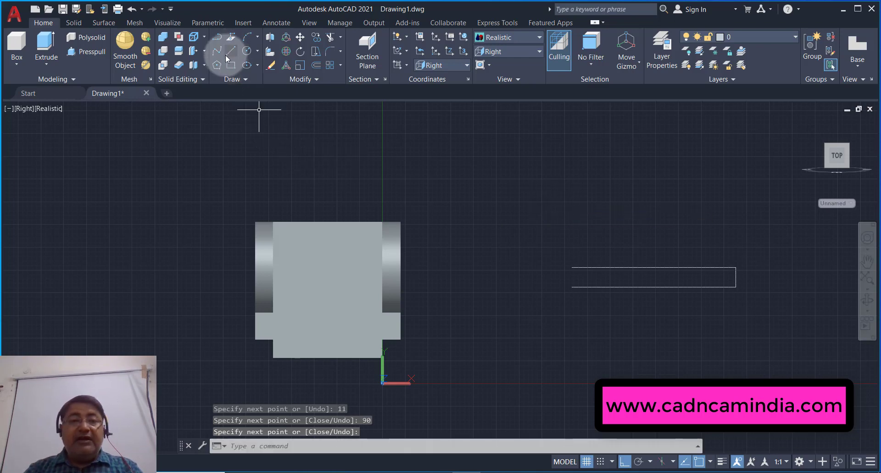
left_click(232, 50)
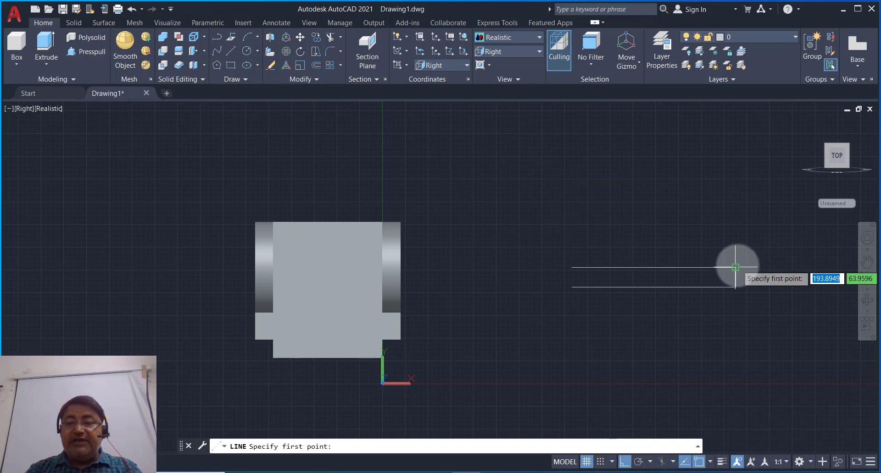
Step: From the strip's top-right corner, draw 4 up, 80 left, 5 up, 10 left
left_click(735, 267)
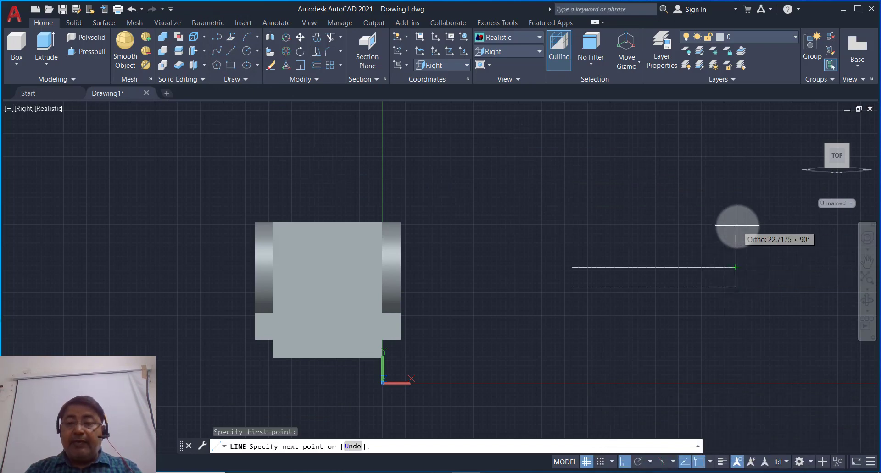
type("4")
key("Return")
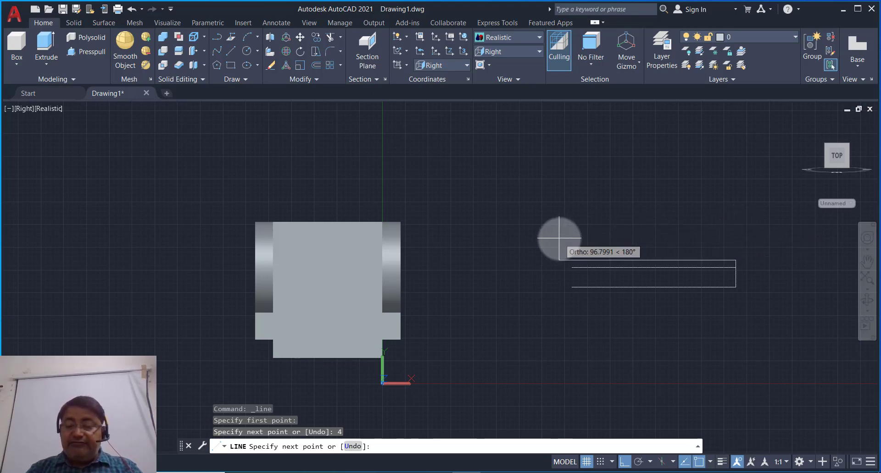
type("80509")
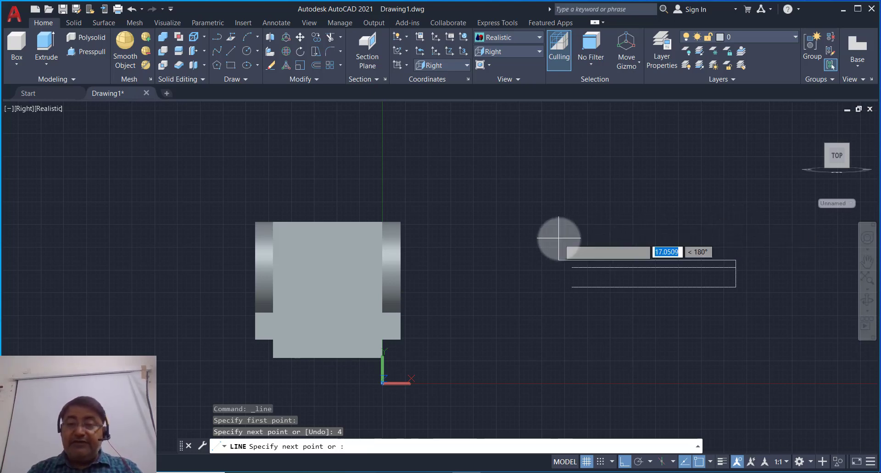
key("Return")
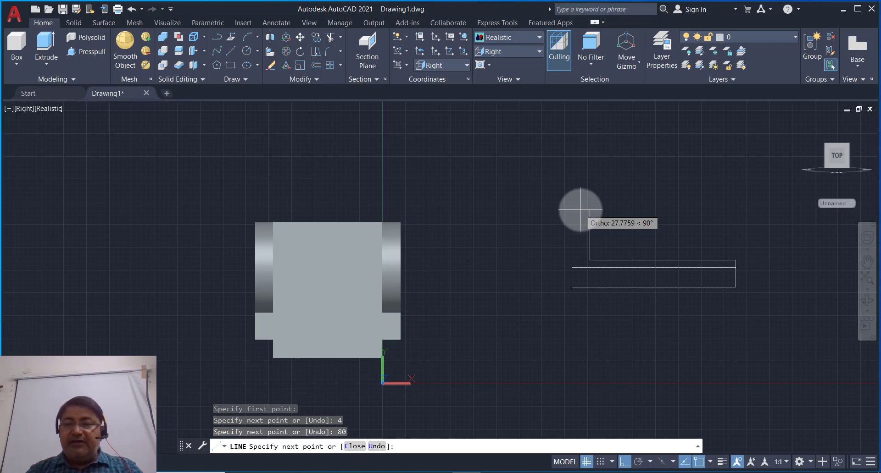
type("5")
key("Return")
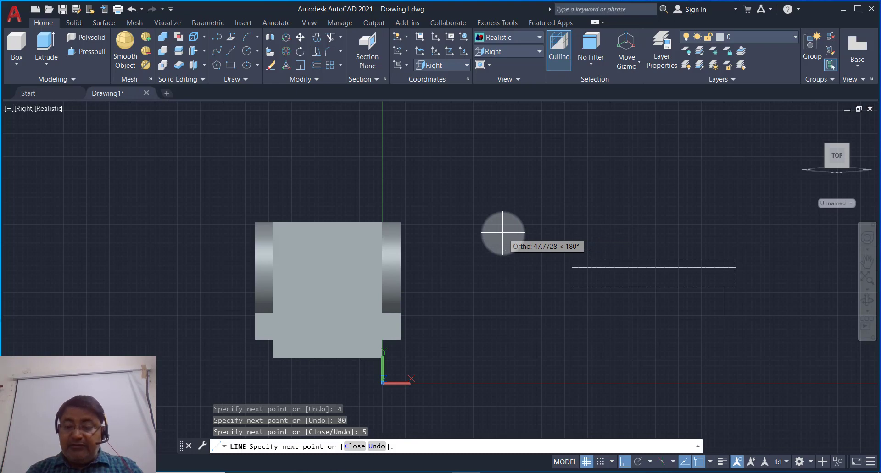
type("10")
key("Return")
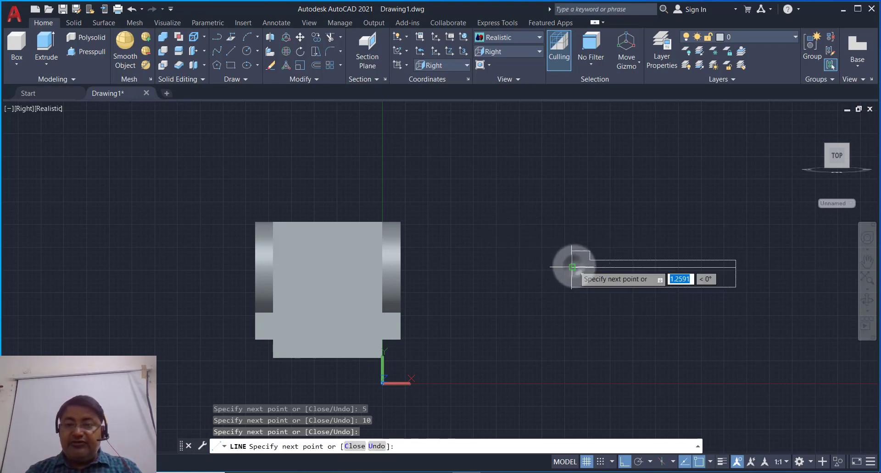
key("Return")
scroll(776, 271, "up", 2)
Step: Erase the short right edge beneath the stepped profile, undoing an over-broad deletion first
left_click(752, 288)
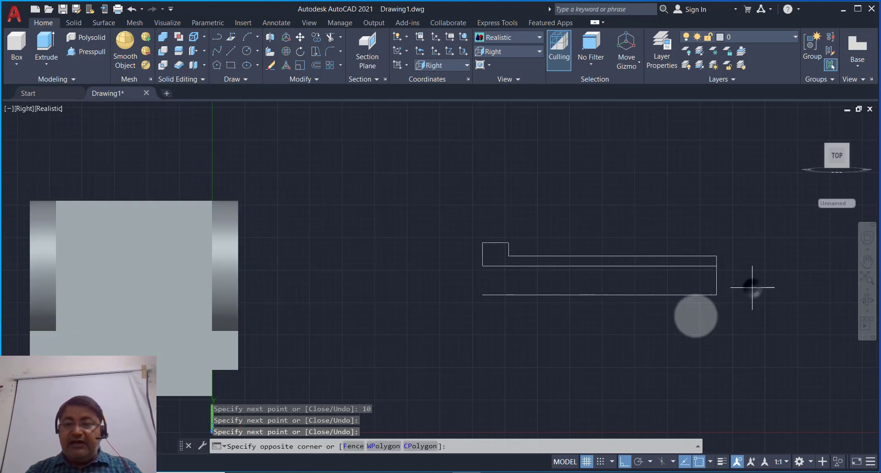
left_click(671, 319)
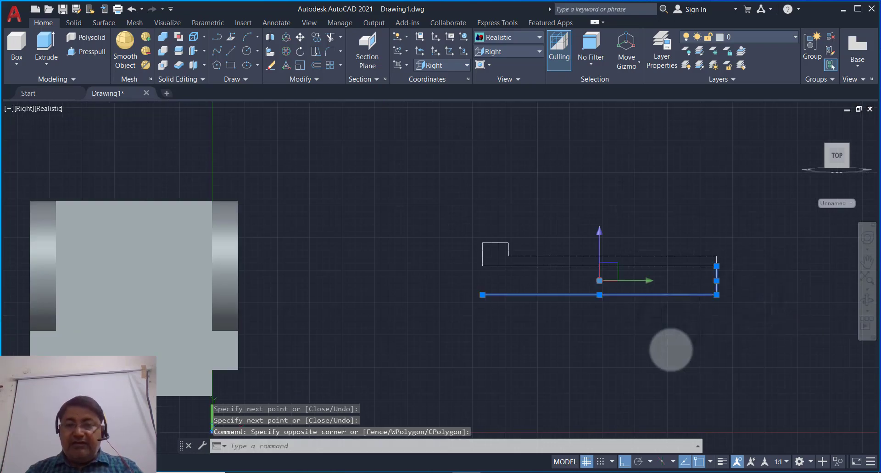
type("e")
key("Return")
key("ctrl+z")
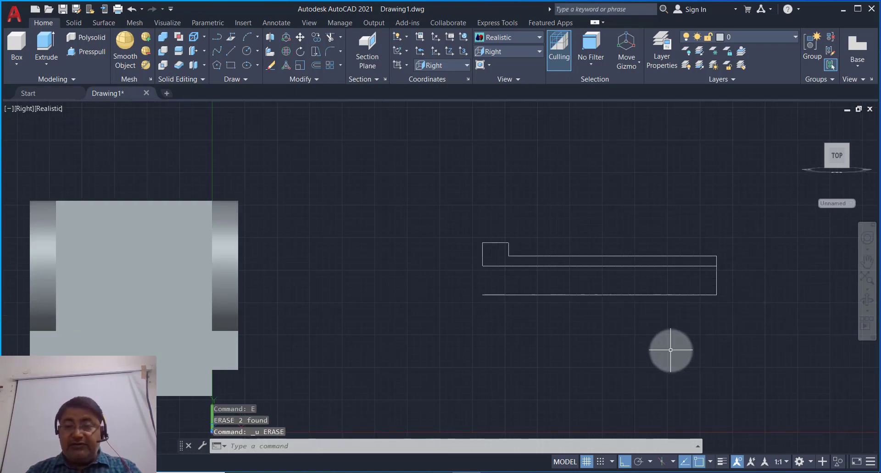
left_click(717, 280)
type("e")
key("Return")
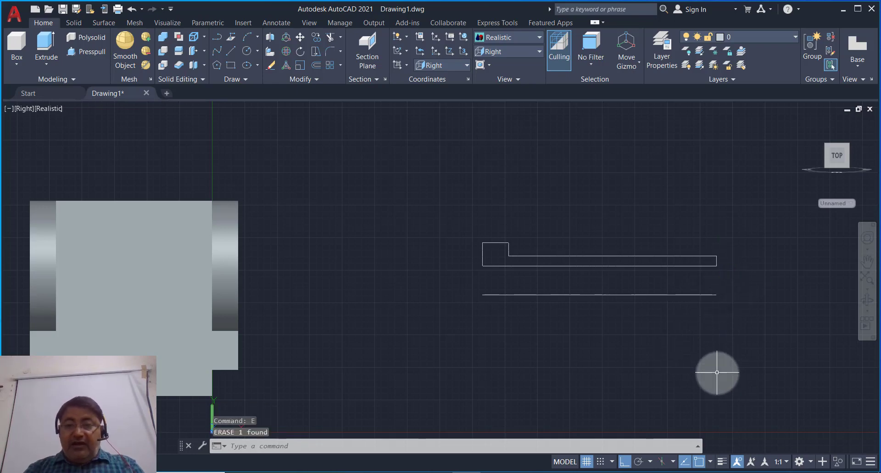
Step: Convert the six stepped profile lines into a single region
key("Return")
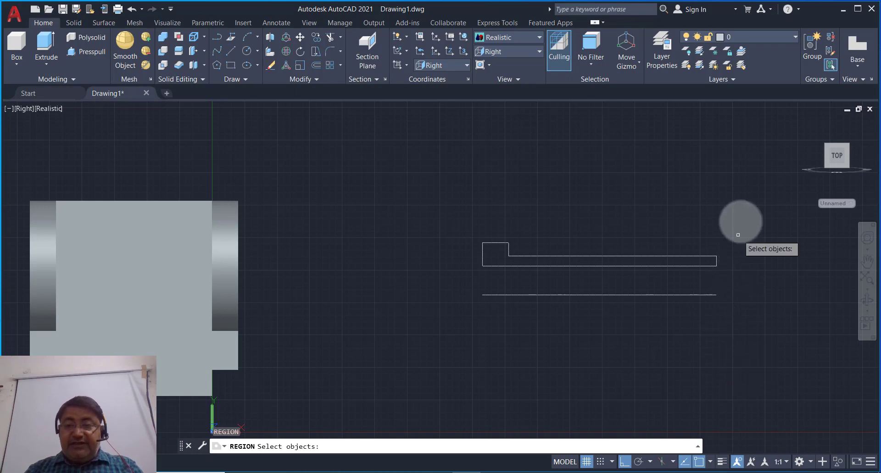
left_click(741, 221)
left_click(460, 276)
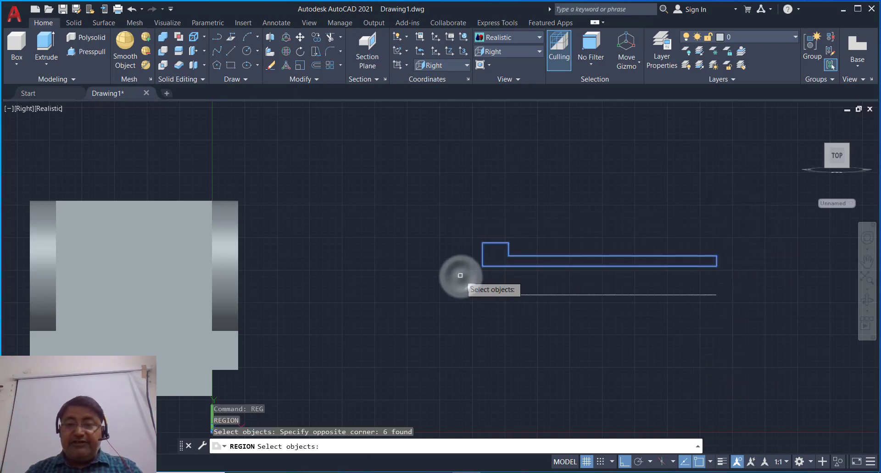
key("Return")
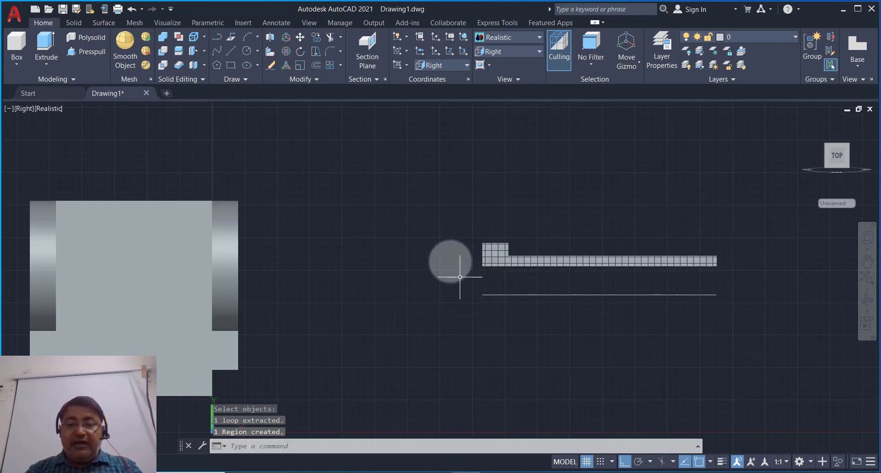
Step: Revolve the stepped region 360° about the long bottom line into a flanged bushing
type("REV")
key("Return")
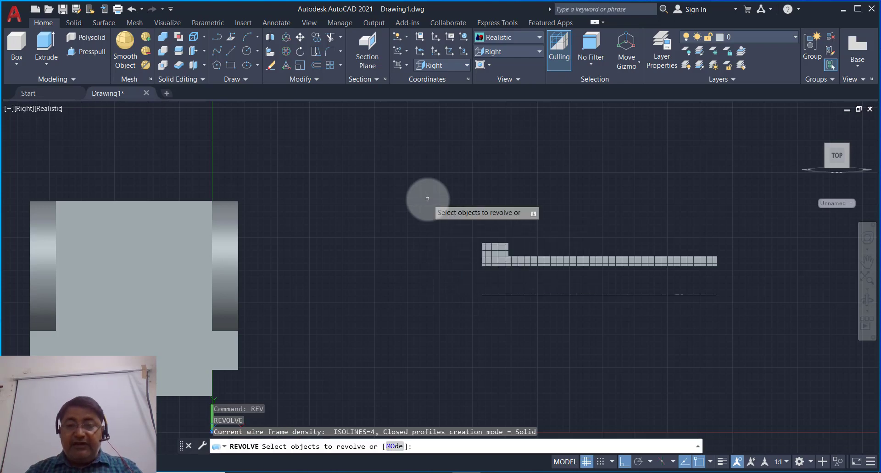
left_click(509, 261)
key("Return")
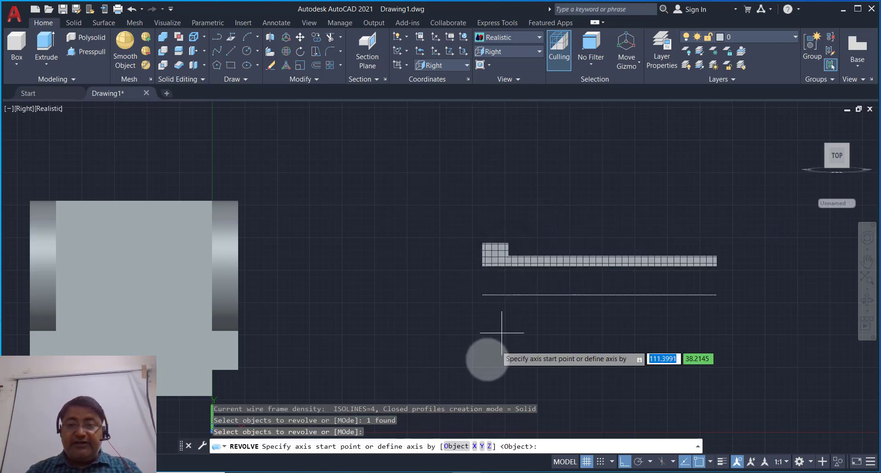
left_click(481, 295)
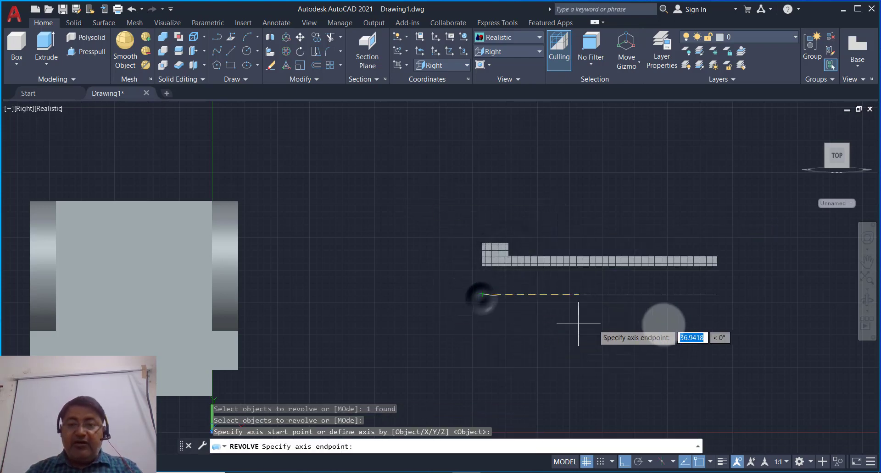
left_click(717, 295)
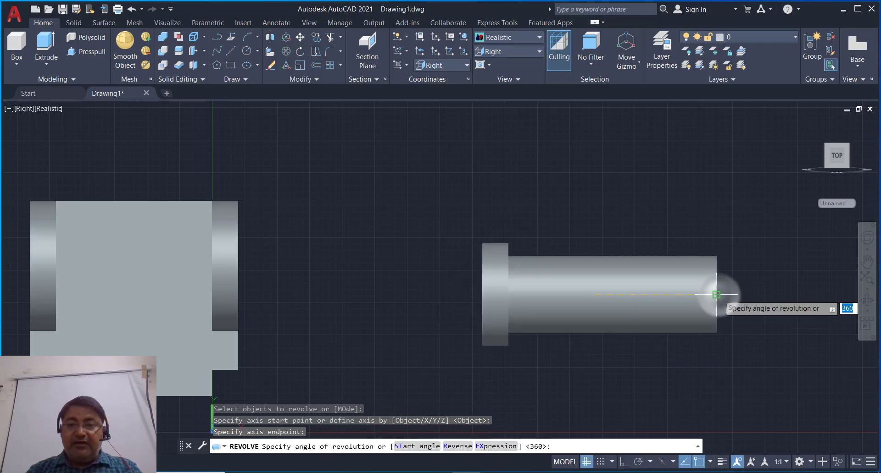
key("Return")
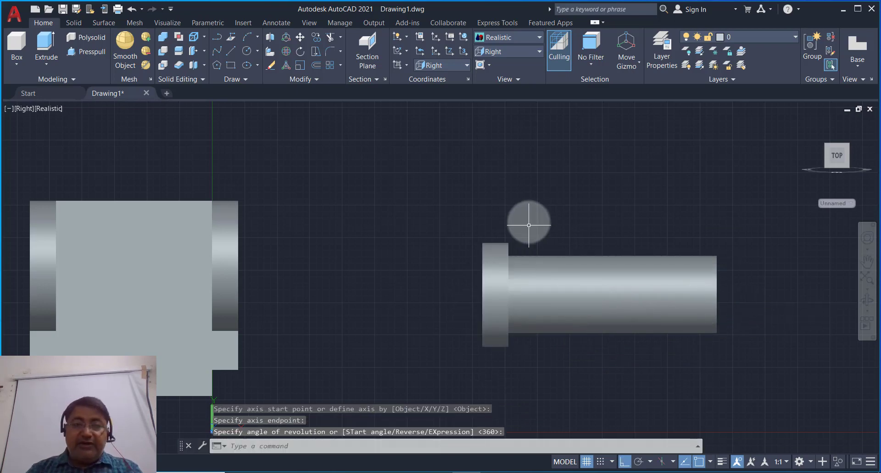
scroll(529, 222, "down", 2)
middle_click_drag(548, 225, 590, 256, "shift")
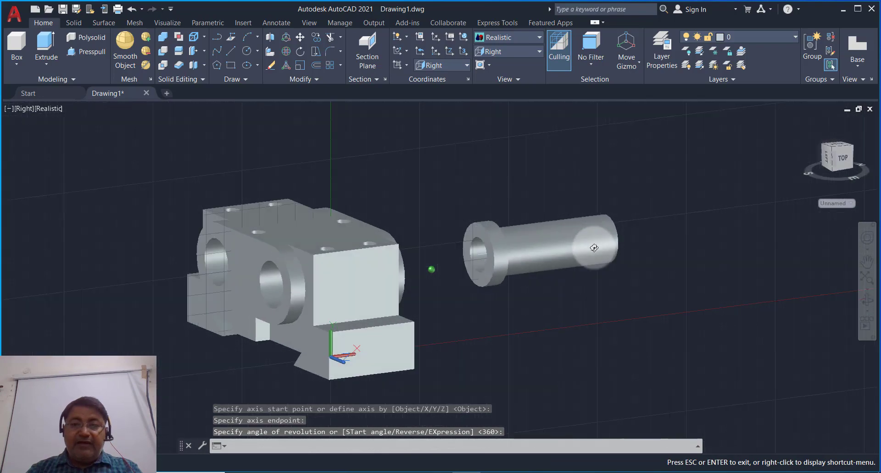
scroll(549, 255, "up", 2)
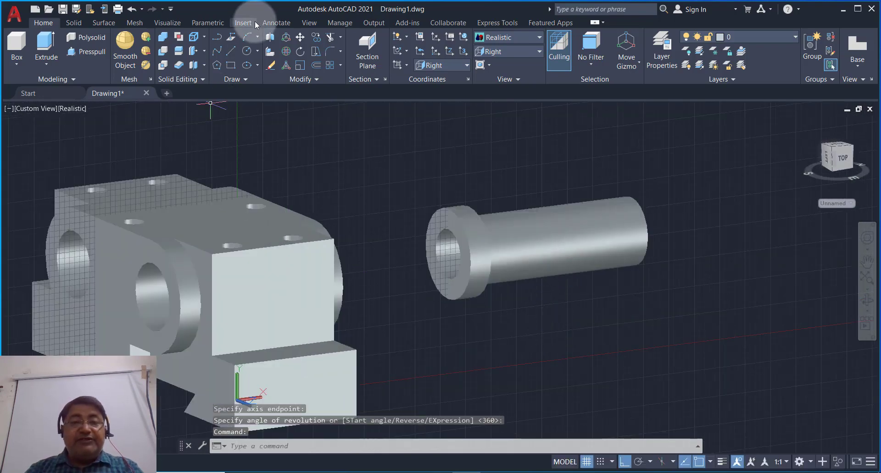
Step: Chamfer the bushing's flange edge with both chamfer distances set to 1
left_click(72, 23)
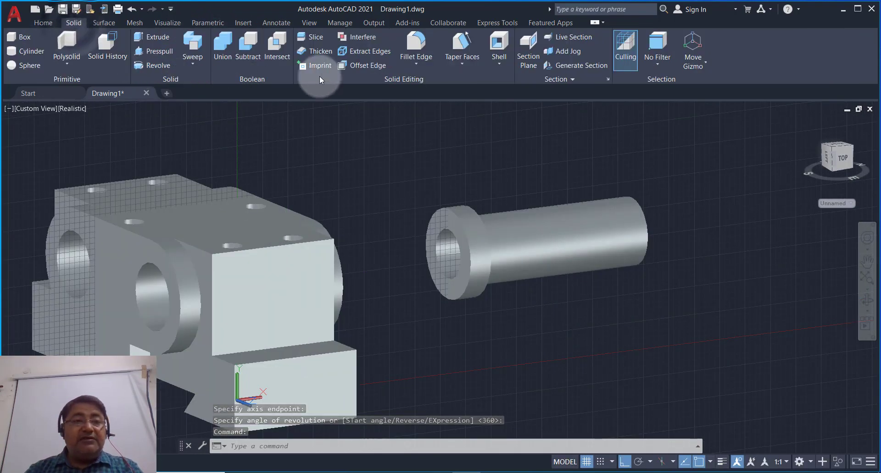
left_click(420, 67)
left_click(427, 102)
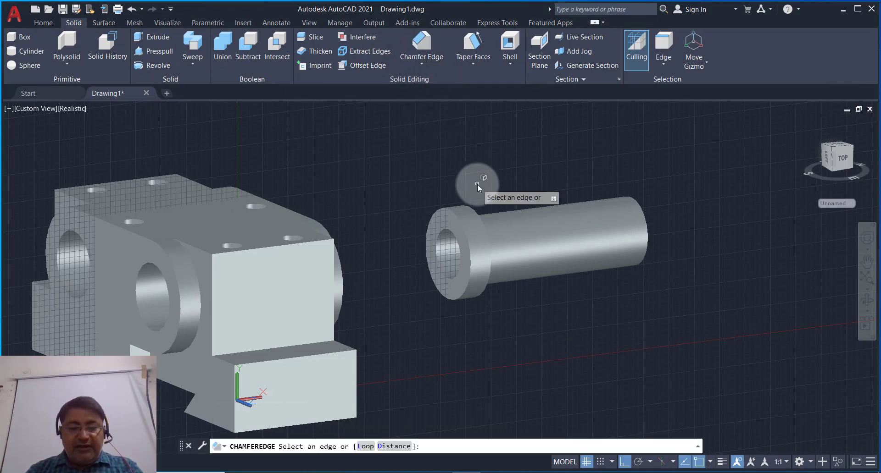
type("d")
key("Return")
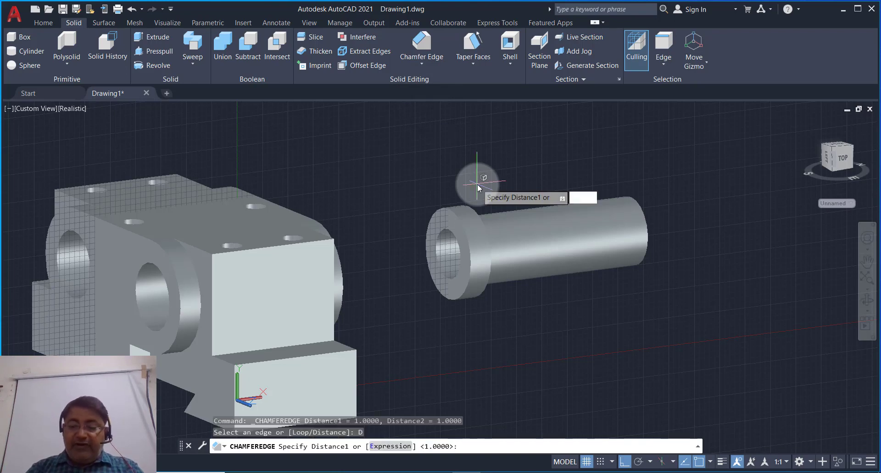
type("1")
key("Return")
type("1")
key("Return")
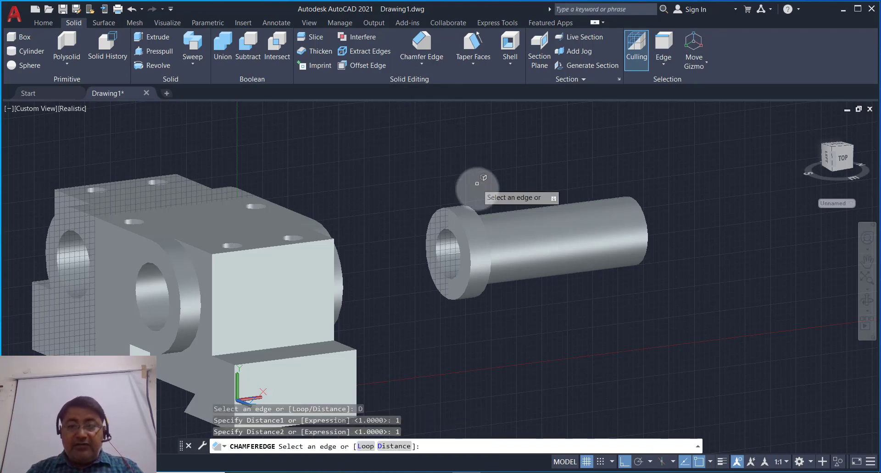
left_click(469, 229)
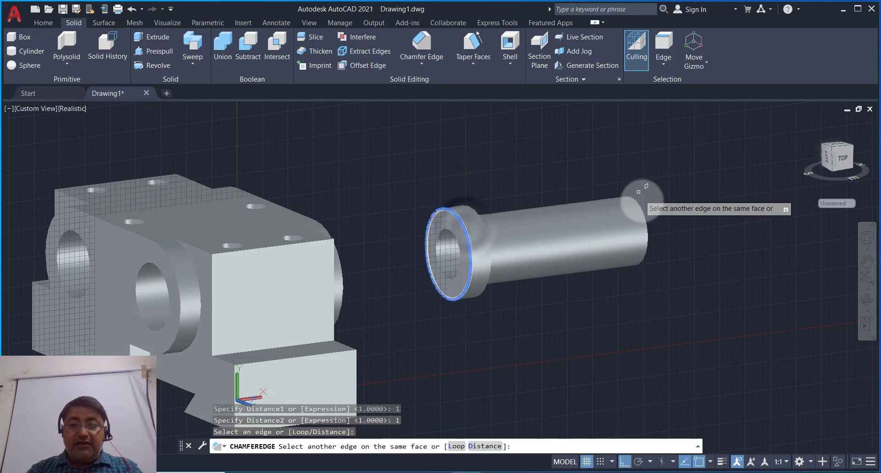
left_click(643, 200)
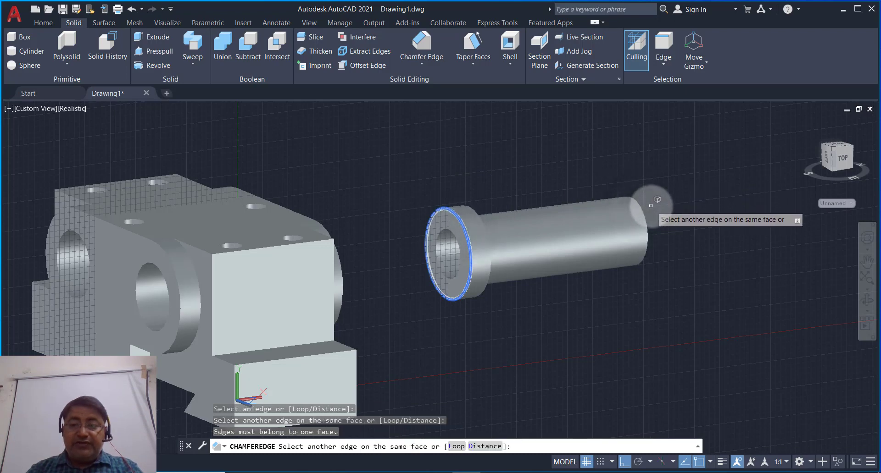
key("Return")
key("Return")
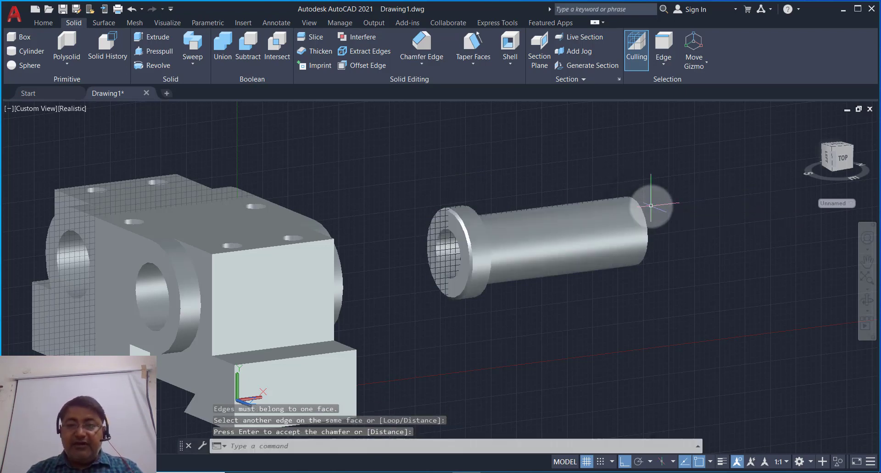
Step: Chamfer the bushing's far end edge at 1 × 1 as well
left_click(421, 60)
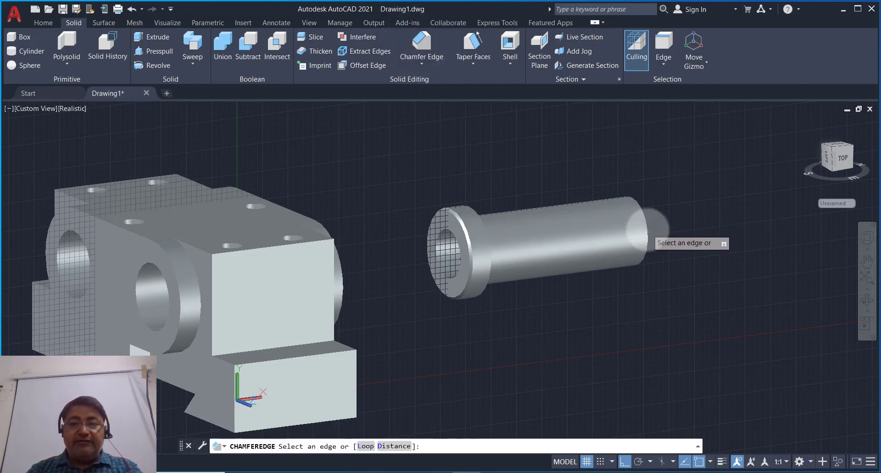
left_click(649, 235)
key("Return")
key("Return")
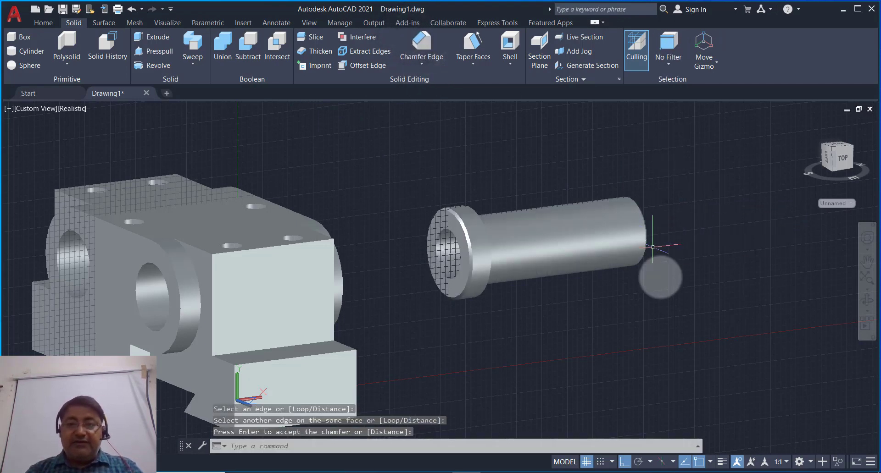
middle_click_drag(661, 279, 612, 294, "shift")
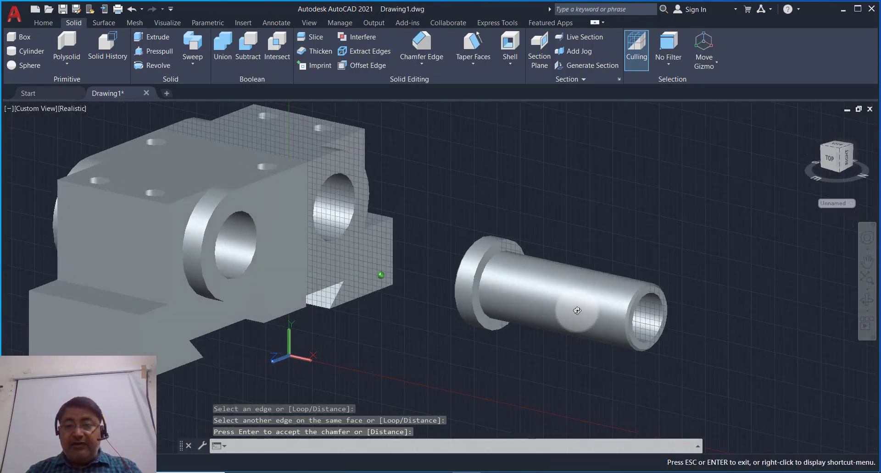
Step: Set the UCS back to World
scroll(611, 293, "down", 2)
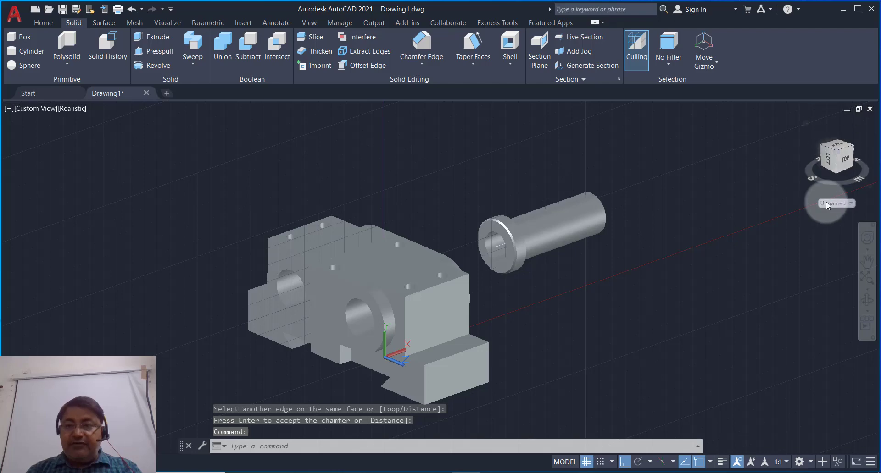
left_click(835, 204)
left_click(831, 214)
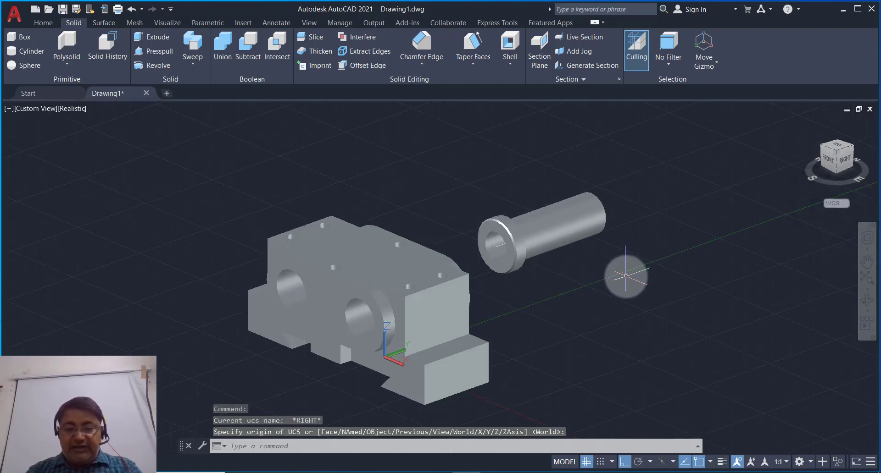
Step: Move the bushing by its flange centre into the block's left bore
type("m")
key("Return")
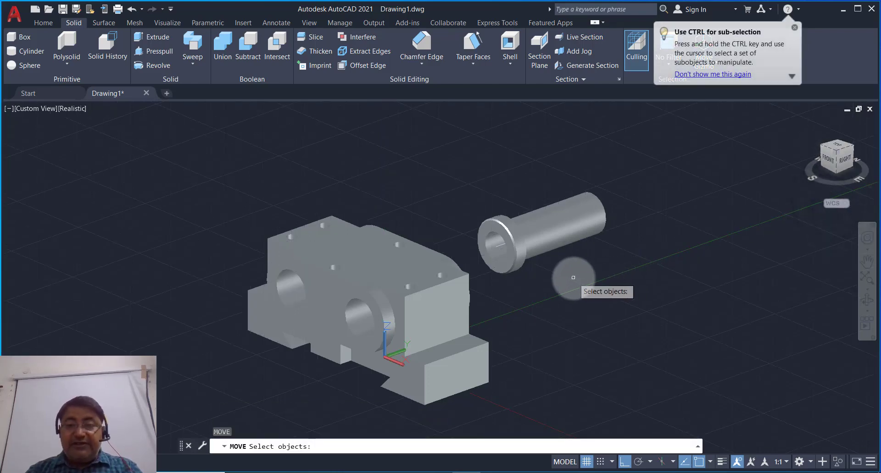
left_click(567, 261)
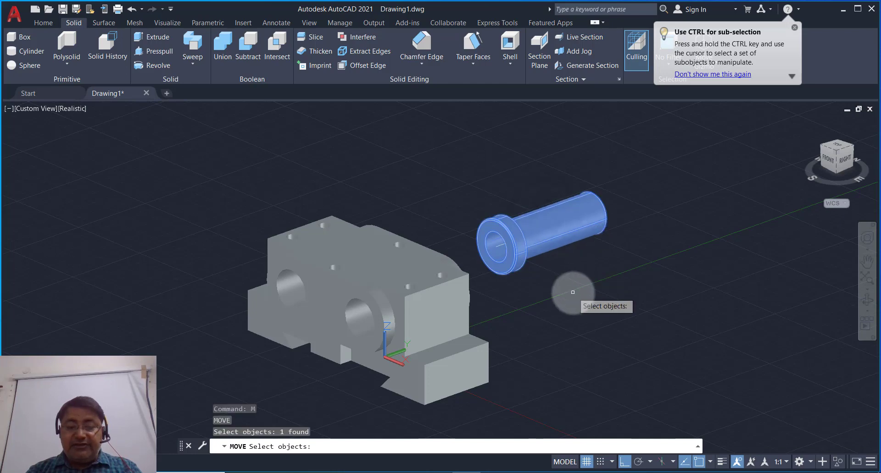
key("Return")
middle_click_drag(555, 301, 528, 317, "shift")
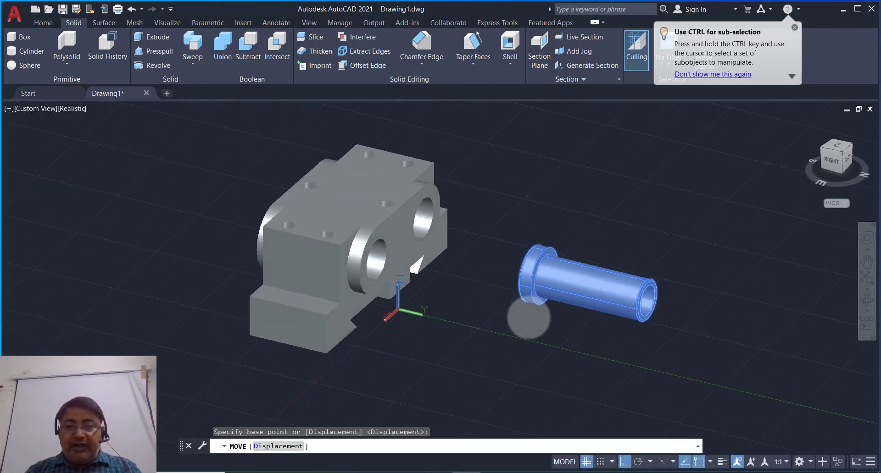
scroll(546, 319, "up", 5)
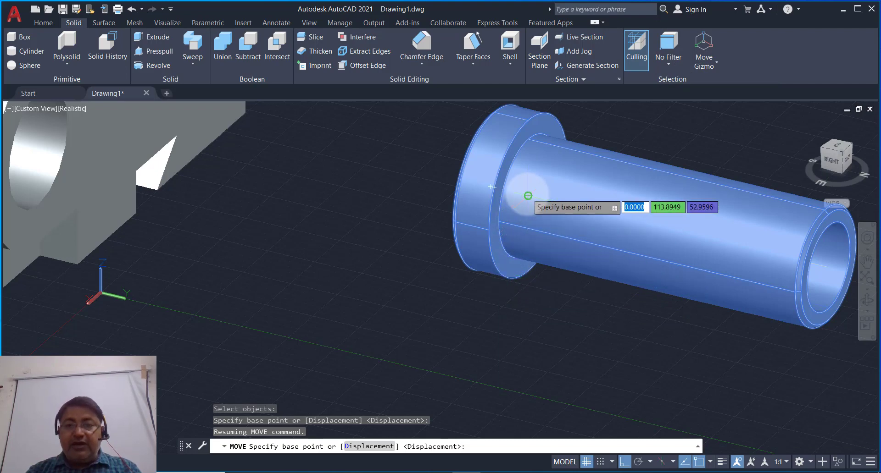
left_click(528, 196)
scroll(515, 275, "down", 3)
scroll(456, 304, "down", 2)
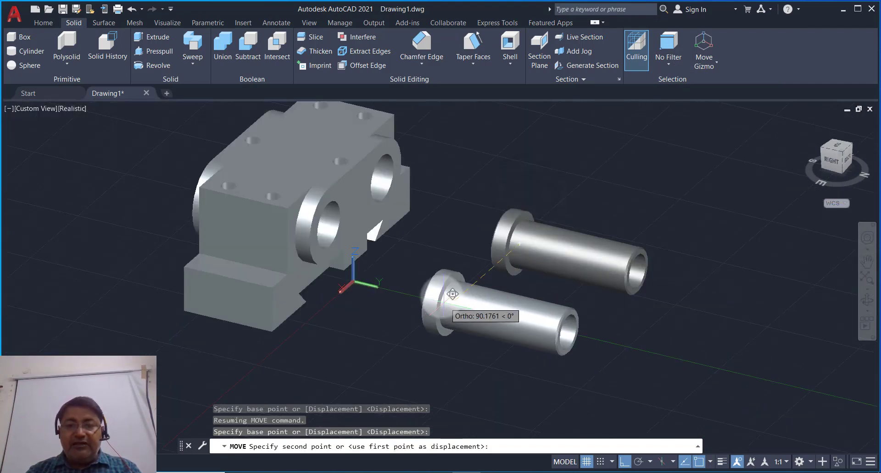
middle_click_drag(472, 305, 295, 336, "shift")
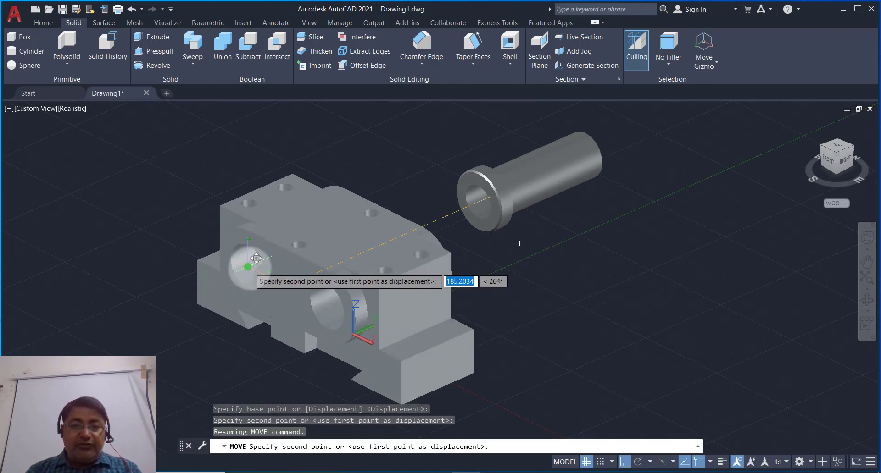
mouse_move(256, 259)
middle_mouse_down("shift")
mouse_move(466, 310)
mouse_move(429, 308)
mouse_move(518, 320)
mouse_move(583, 299)
middle_mouse_up("shift")
key("Escape")
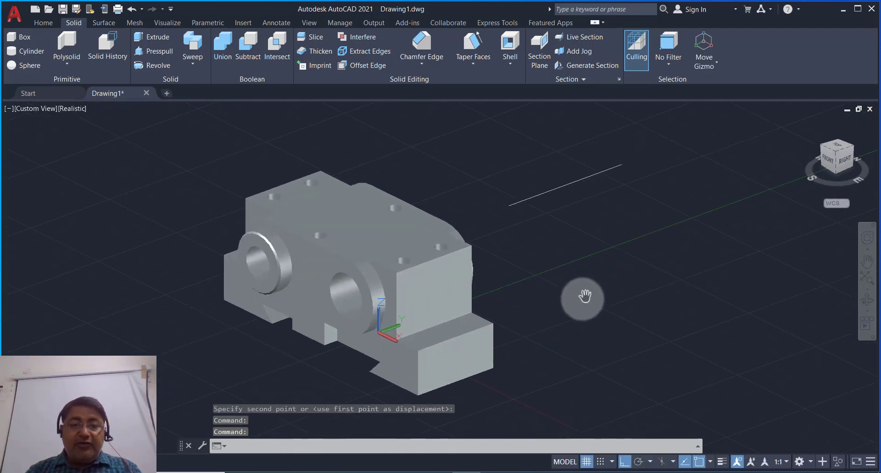
Step: Copy the bushing from the left bore into the centre of the second bore
type("Co")
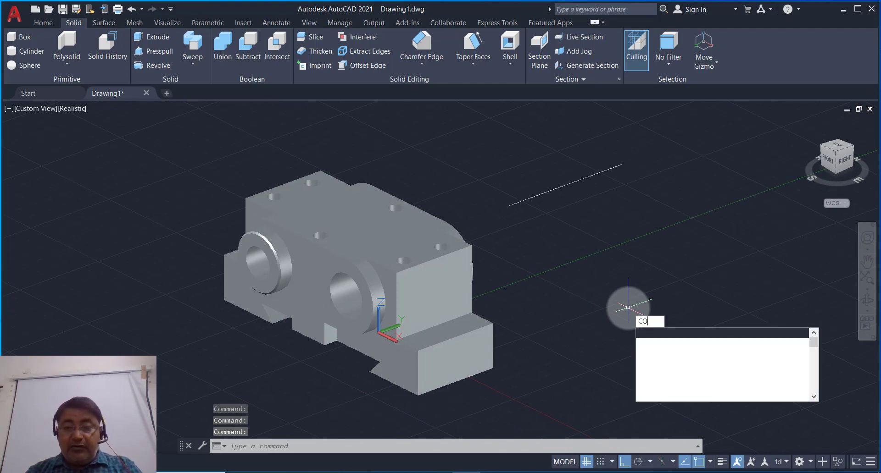
key("Return")
left_click(276, 281)
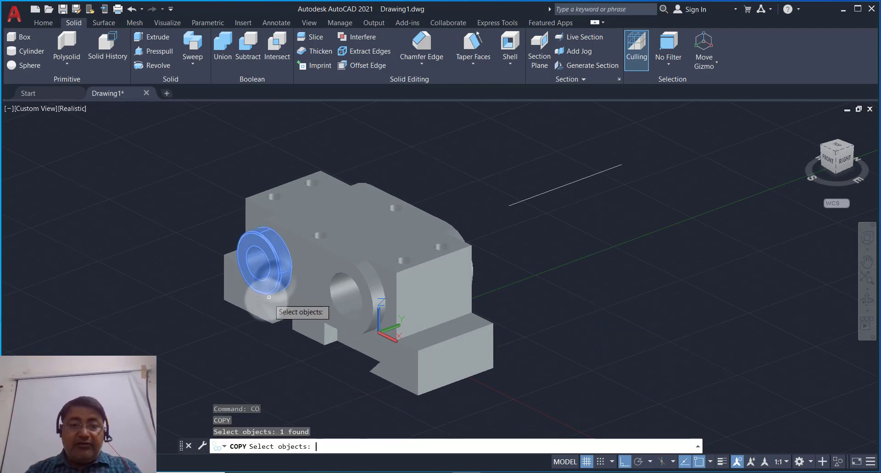
key("Return")
scroll(255, 271, "up", 3)
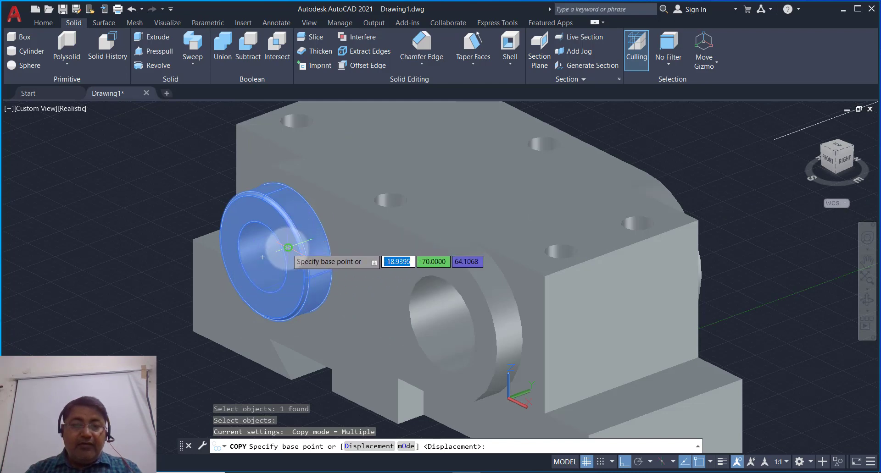
left_click(288, 248)
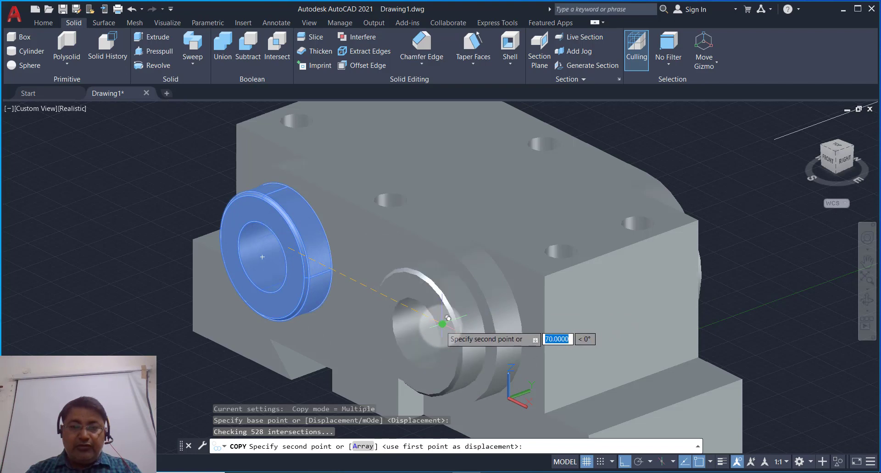
left_click(448, 318)
key("Escape")
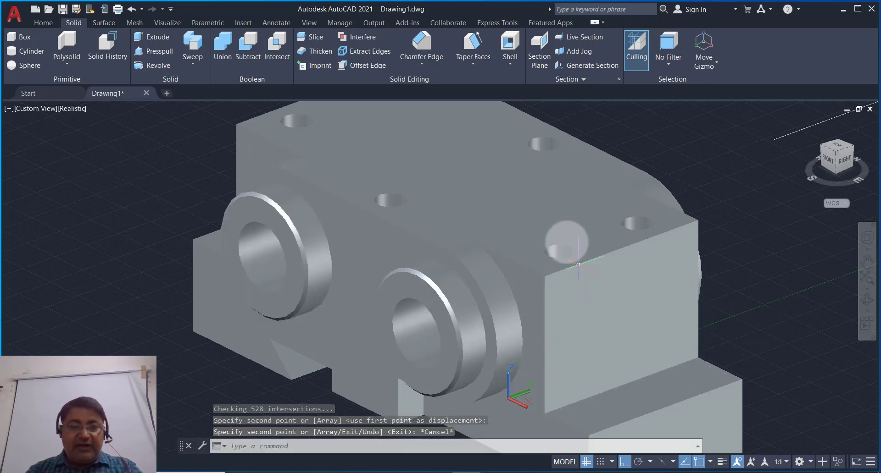
scroll(564, 240, "down", 5)
Step: Erase the stray line beside the block and orbit so its front faces you
middle_click_drag(663, 285, 556, 294, "shift")
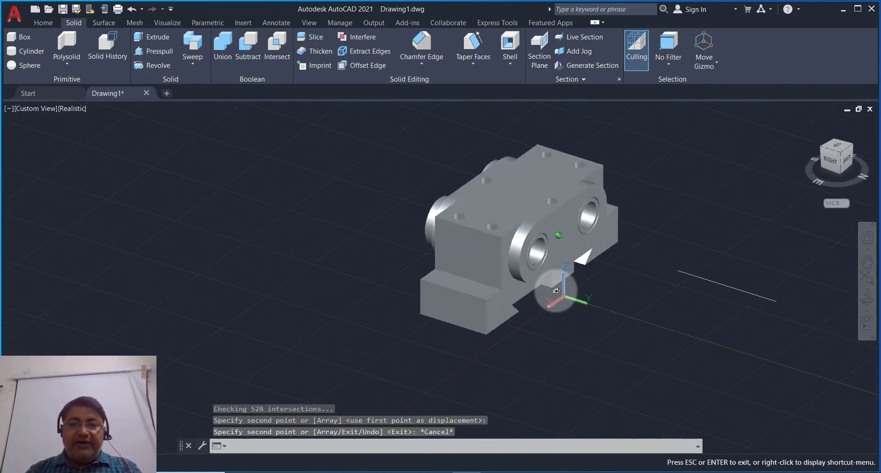
left_click(746, 241)
left_click(714, 274)
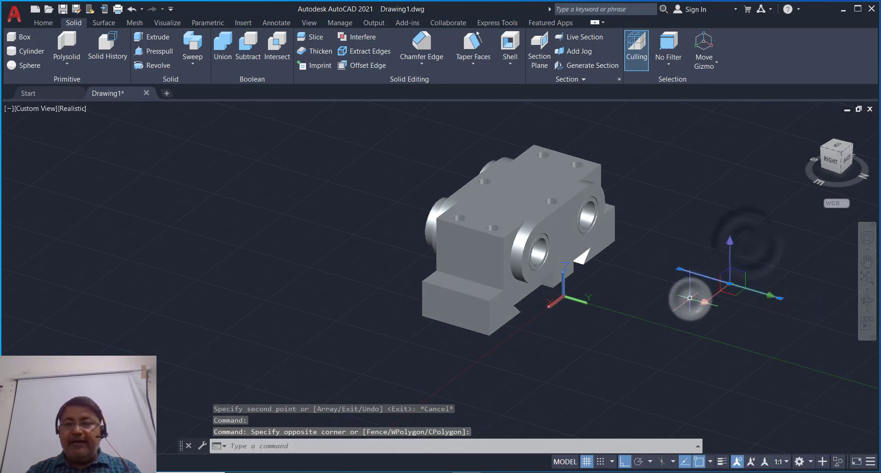
type("E")
key("Return")
scroll(649, 306, "up", 2)
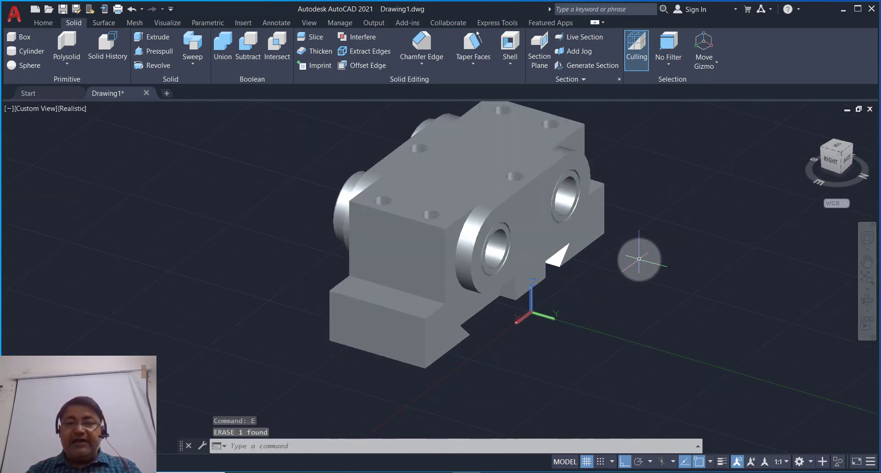
middle_click_drag(574, 315, 532, 350)
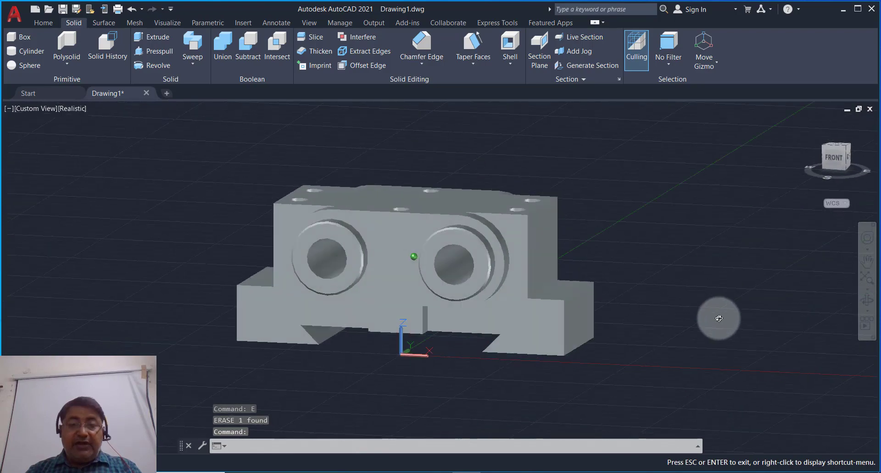
middle_click_drag(586, 339, 763, 337, "shift")
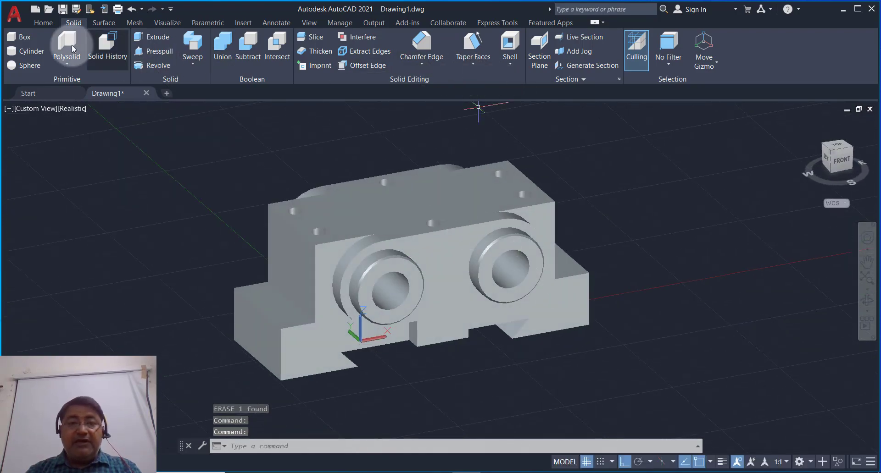
Step: Switch to the Front preset view in parallel projection and pan the part left
left_click(46, 23)
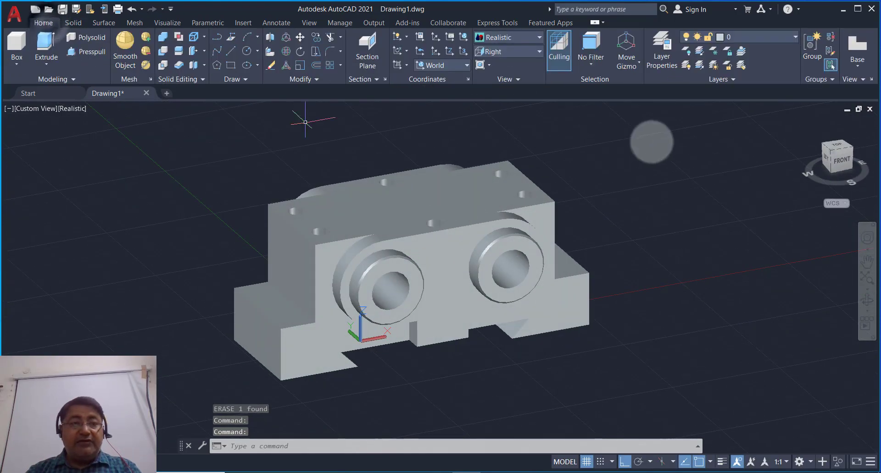
left_click(524, 54)
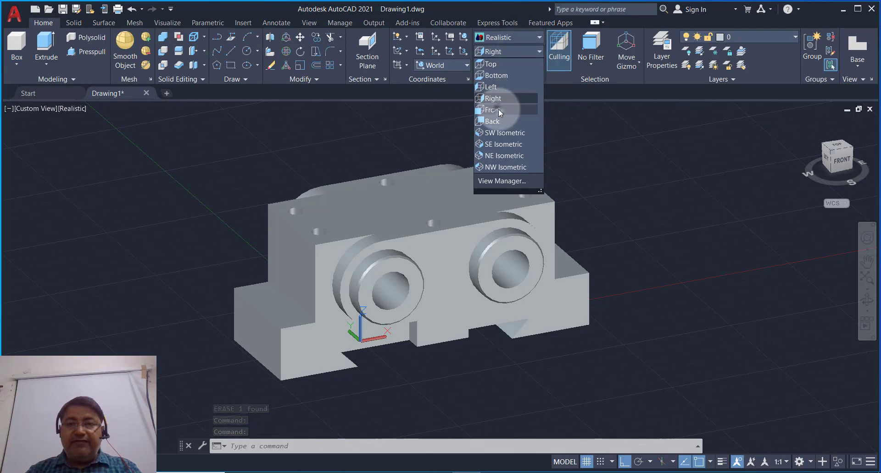
left_click(499, 109)
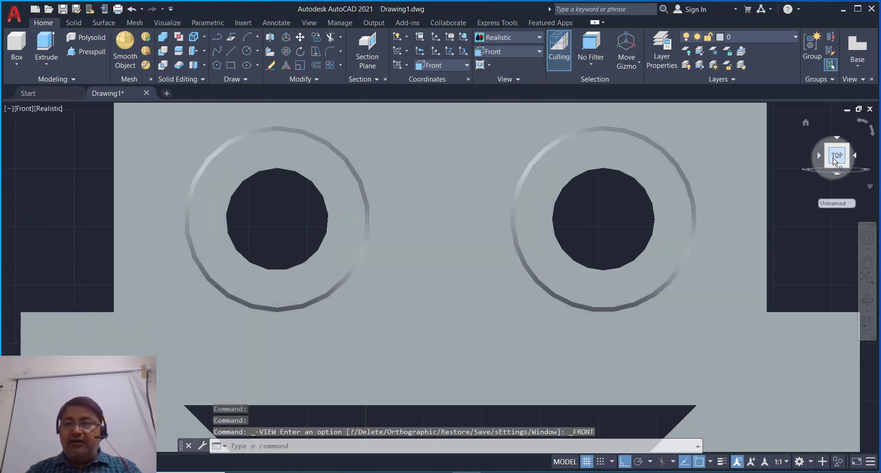
right_click(834, 160)
left_click(739, 179)
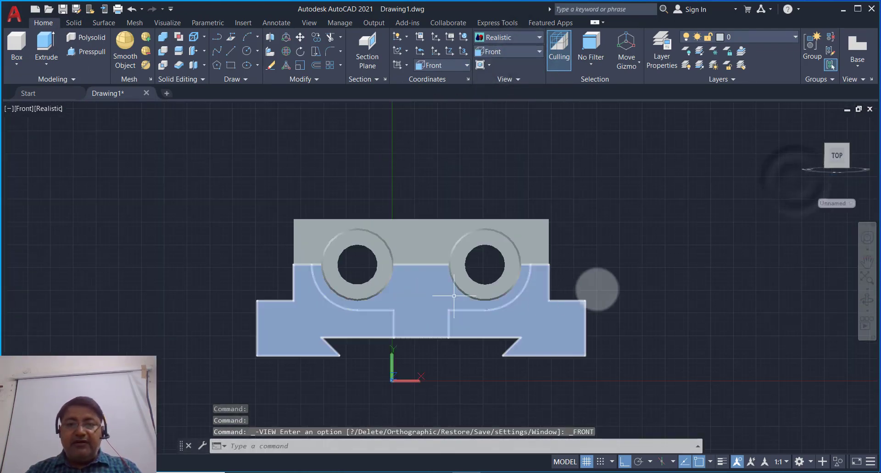
middle_click_drag(597, 289, 453, 290)
middle_click_drag(635, 271, 590, 285)
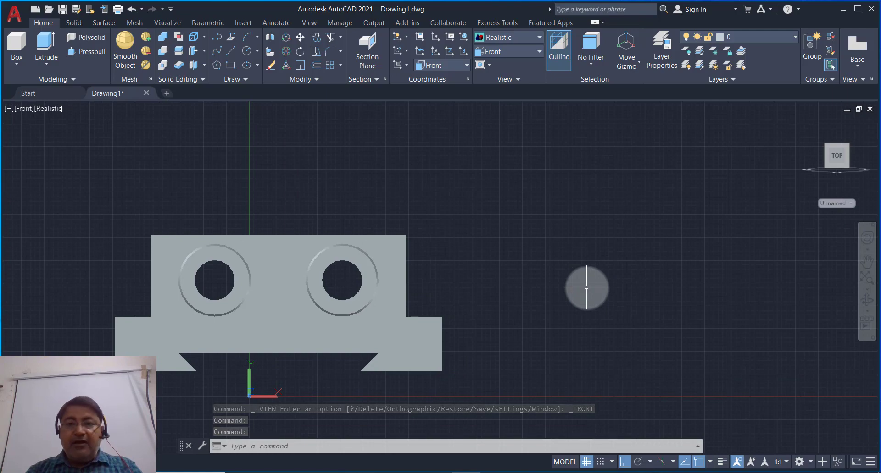
Step: Switch to the Top preset view in parallel projection and pan the part to the upper left
left_click(508, 51)
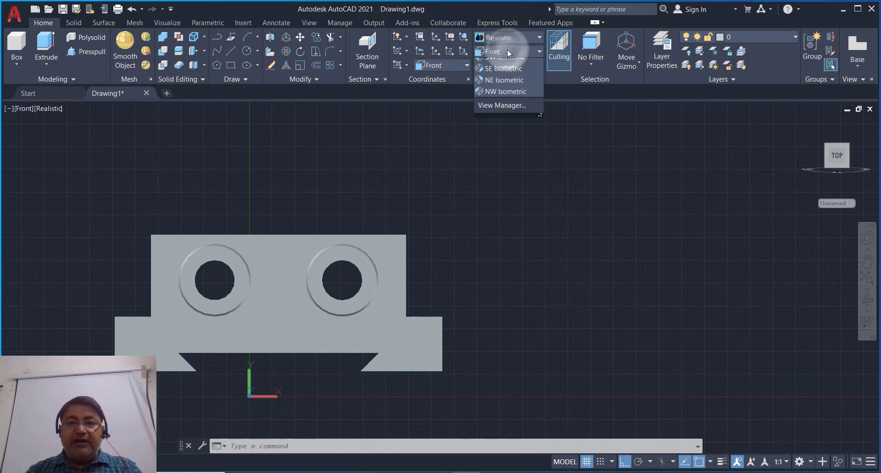
left_click(506, 64)
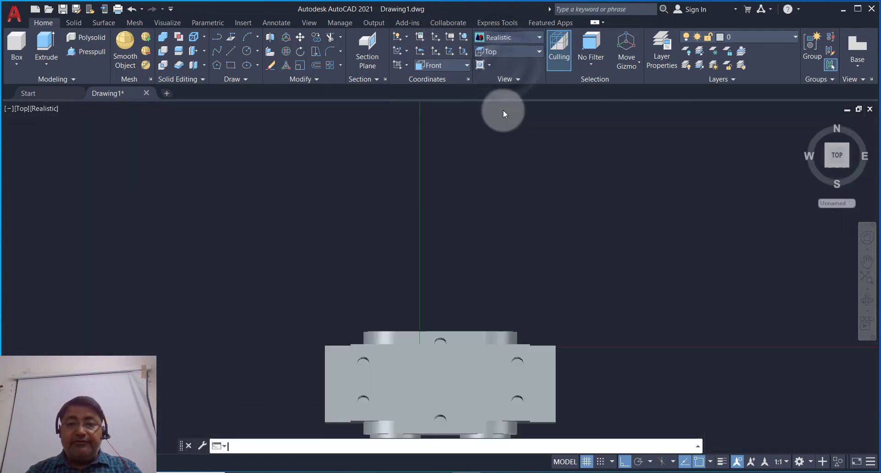
right_click(807, 160)
left_click(780, 180)
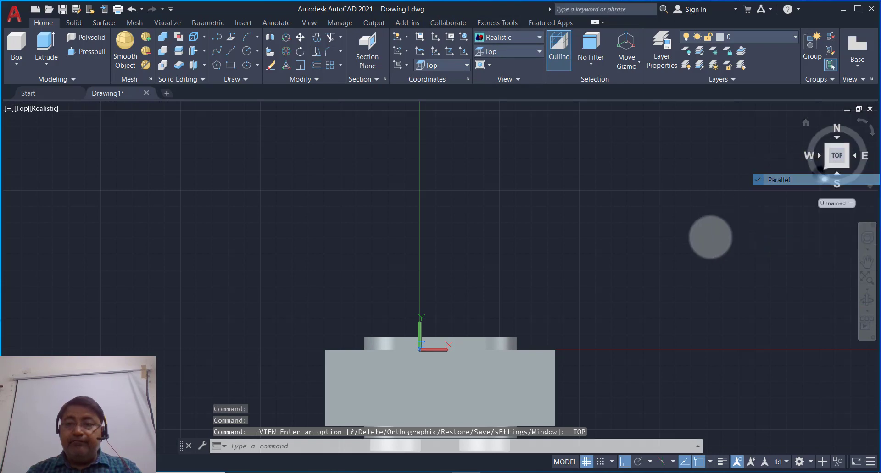
mouse_move(694, 247)
middle_mouse_down()
mouse_move(436, 269)
mouse_move(414, 344)
mouse_move(519, 264)
middle_mouse_up()
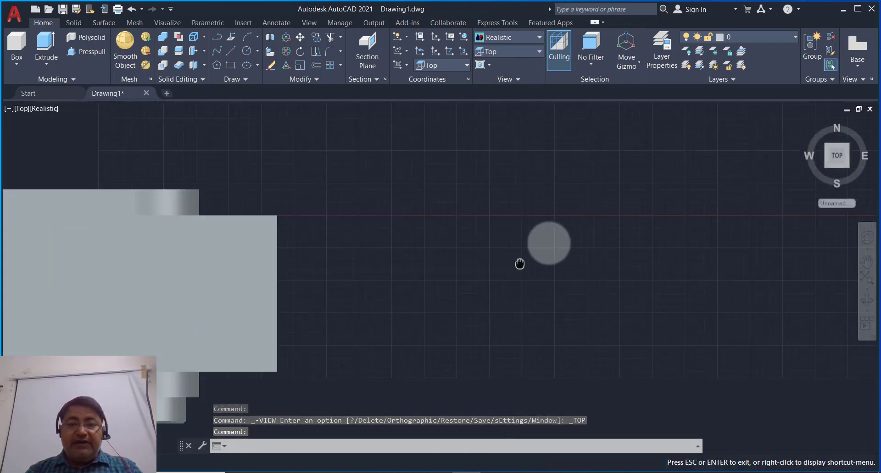
key("Escape")
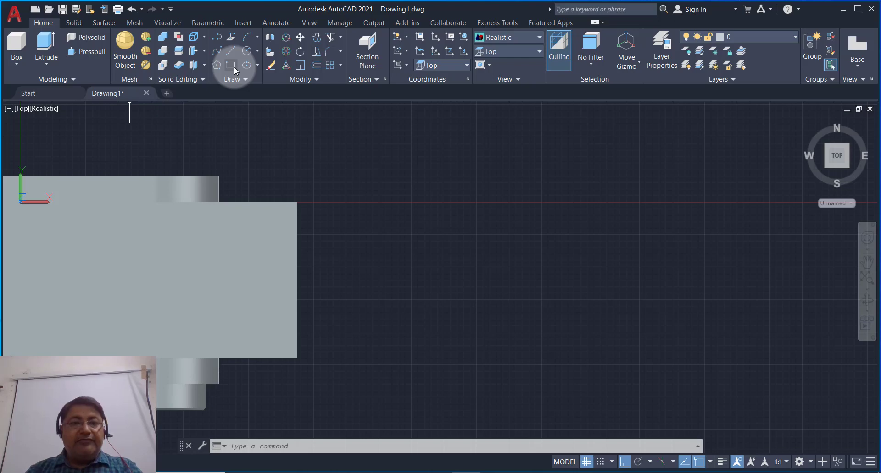
Step: Draw a six-sided polygon inscribed with radius 8 in empty space beside the block
key("Escape")
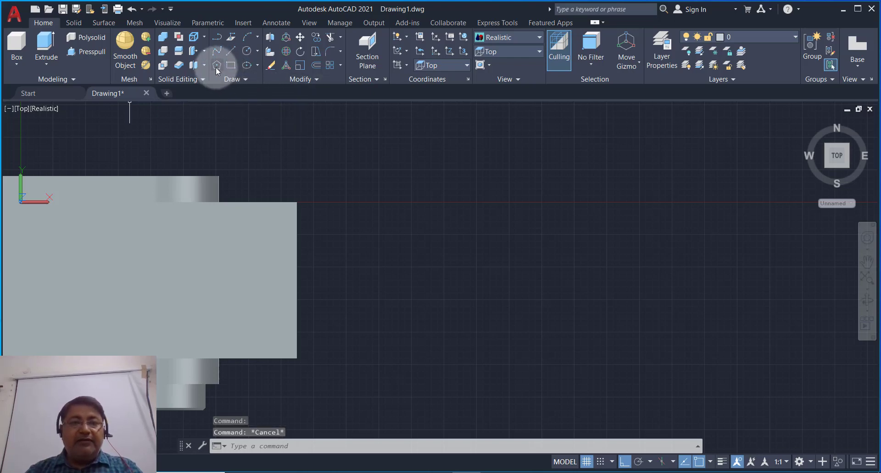
left_click(216, 65)
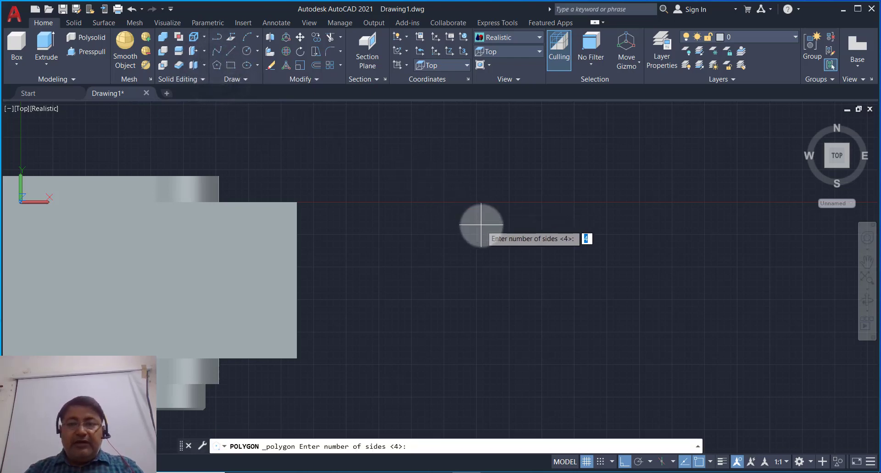
type("6")
key("Return")
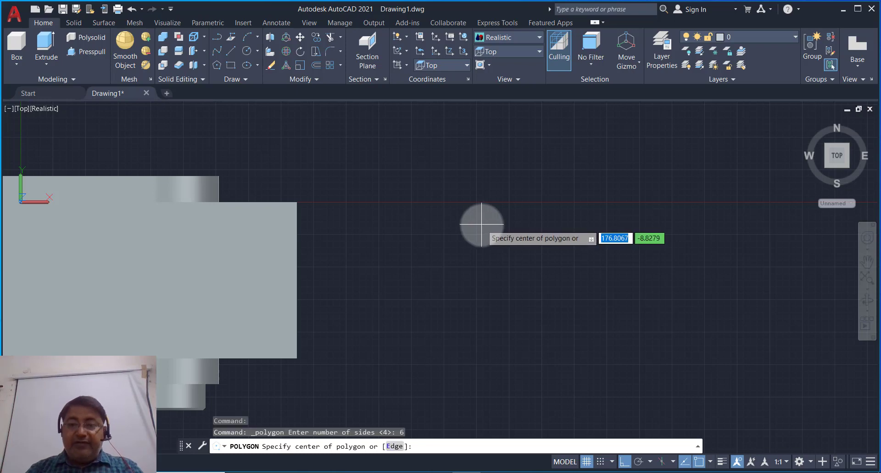
left_click(492, 275)
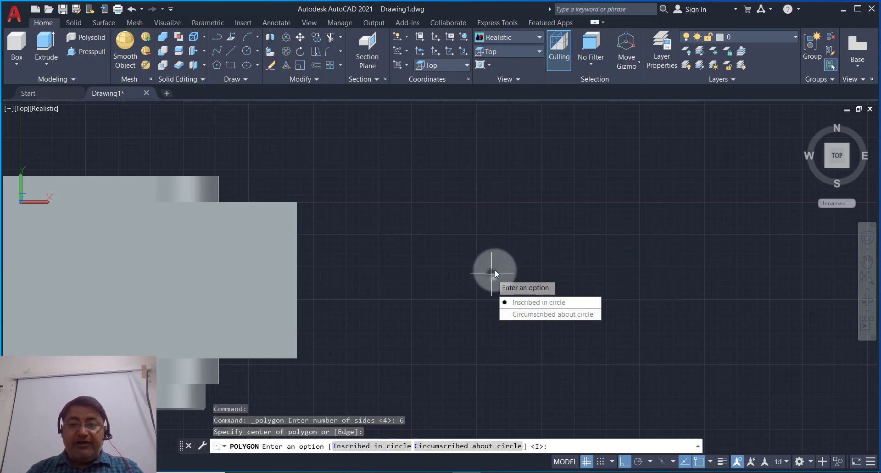
left_click(521, 303)
type("8")
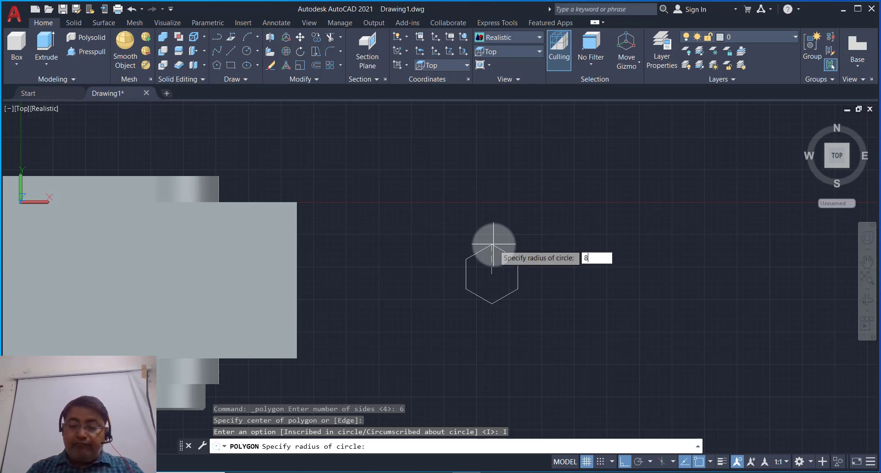
key("Return")
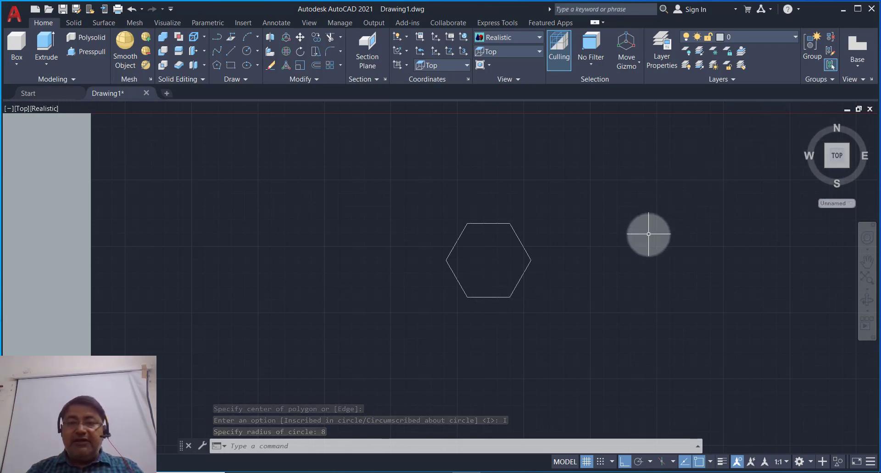
Step: Draw a radius 5 circle at the hexagon's centre and return to the Home 3D view
type("c")
key("Return")
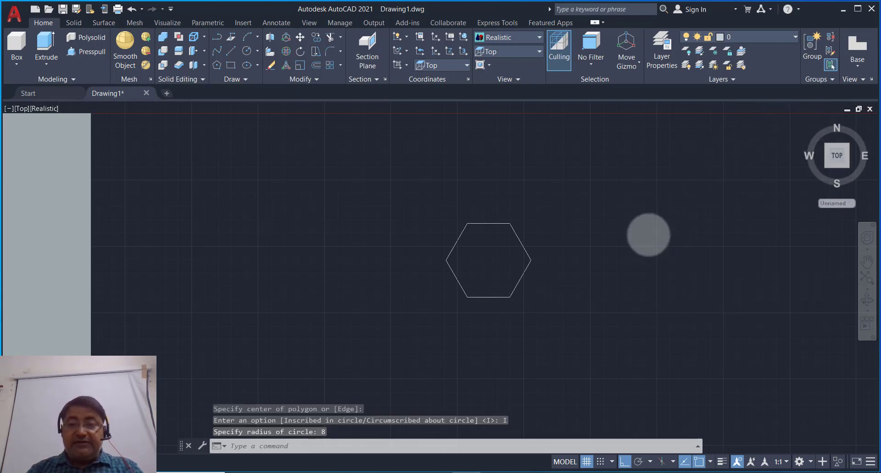
left_click(489, 260)
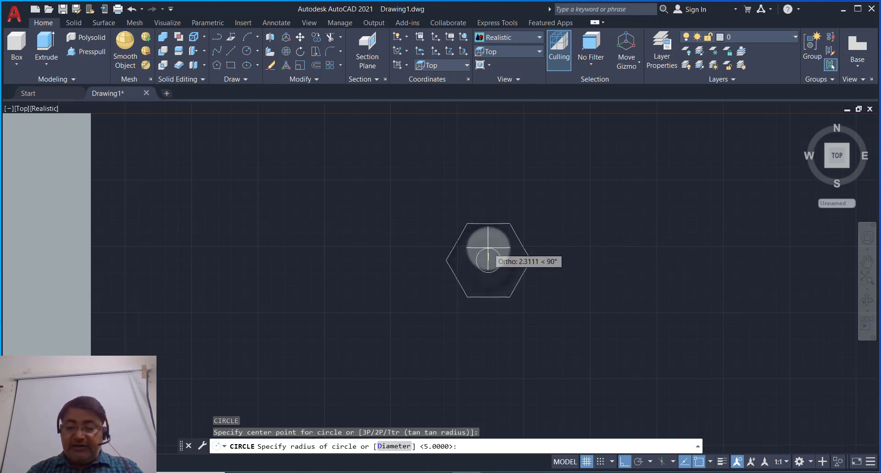
type("5")
key("Return")
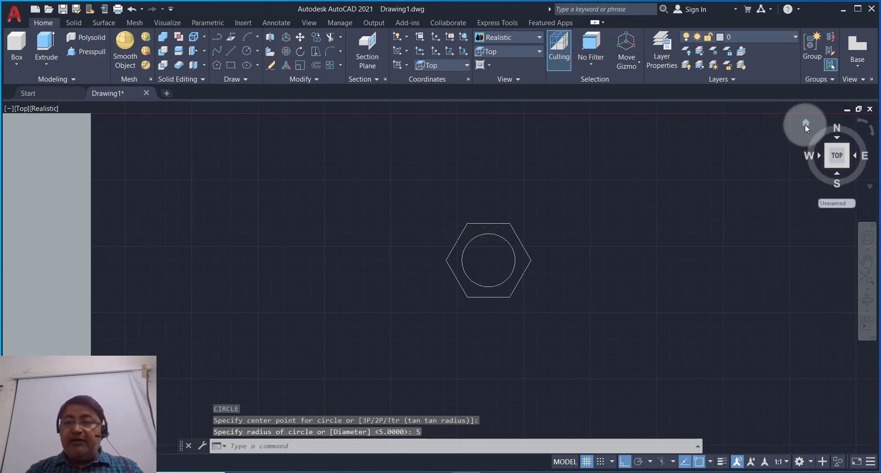
left_click(805, 125)
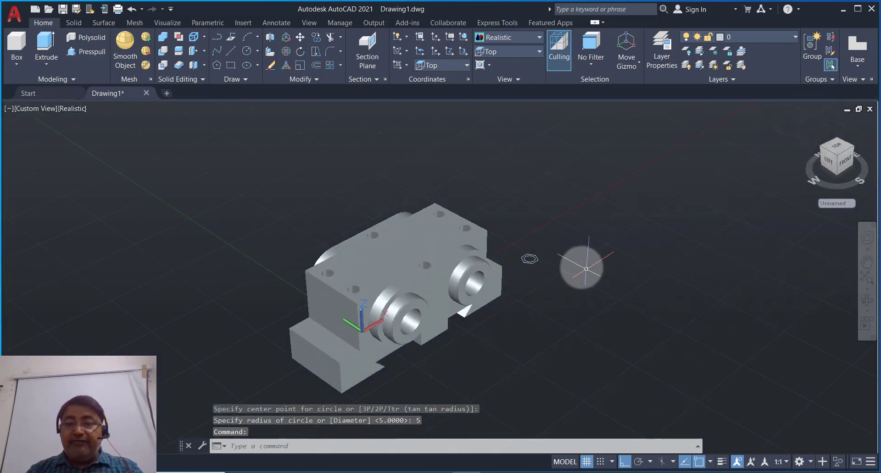
Step: Extrude the inner circle to a height of 45 to form the bolt shank
scroll(578, 266, "up", 1)
scroll(564, 262, "up", 1)
scroll(510, 264, "up", 1)
scroll(473, 280, "up", 1)
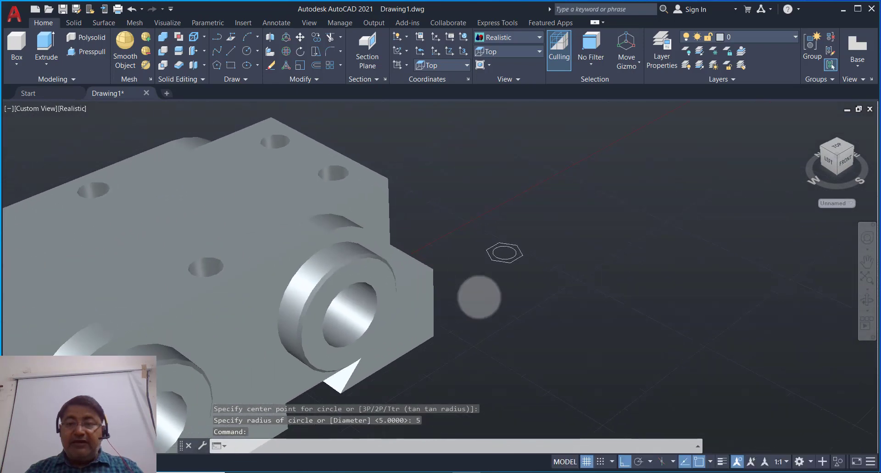
key("Escape")
type("EXT")
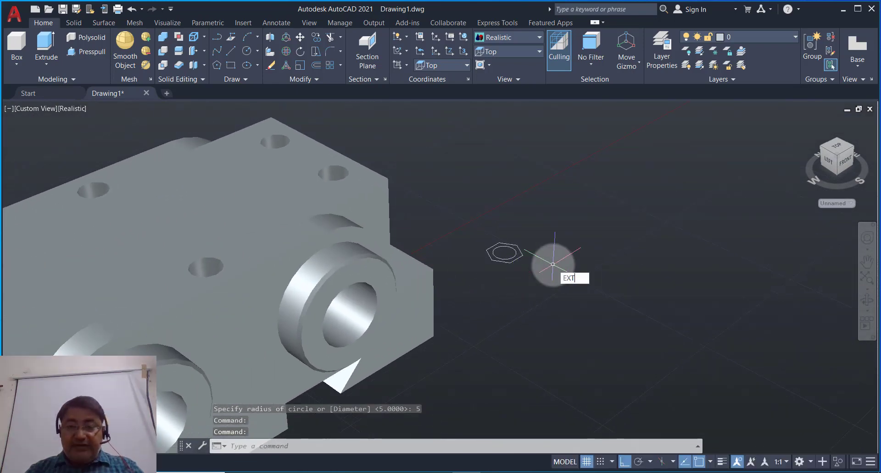
key("Return")
left_click(514, 256)
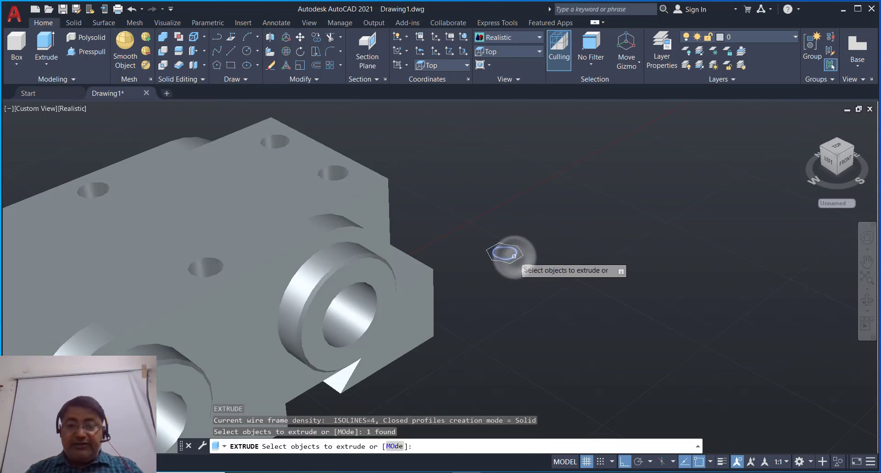
key("Return")
type("45")
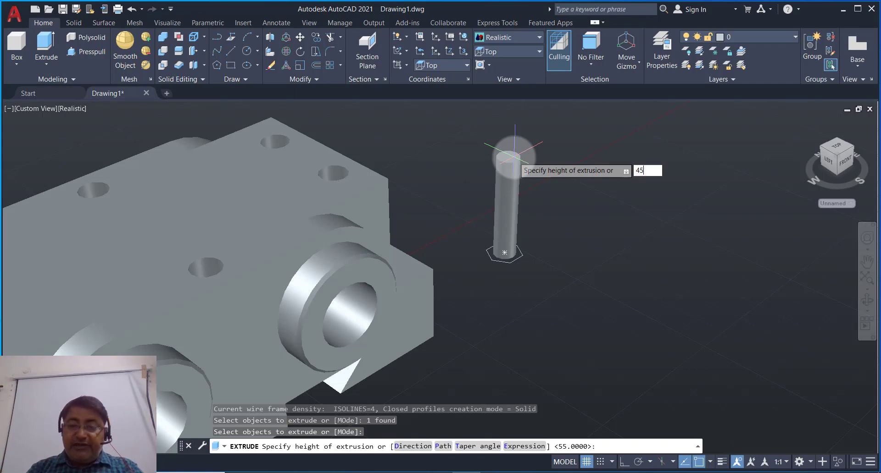
key("Return")
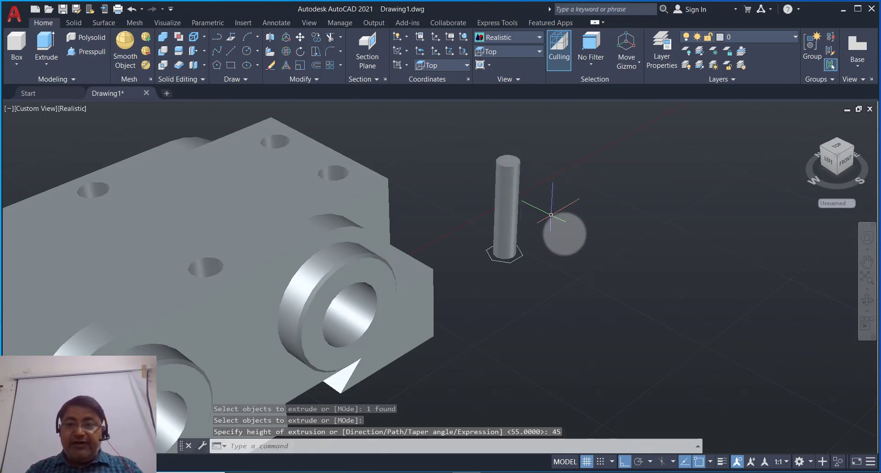
Step: Extrude the hexagon profile to a height of 10 for the bolt head
type("EX")
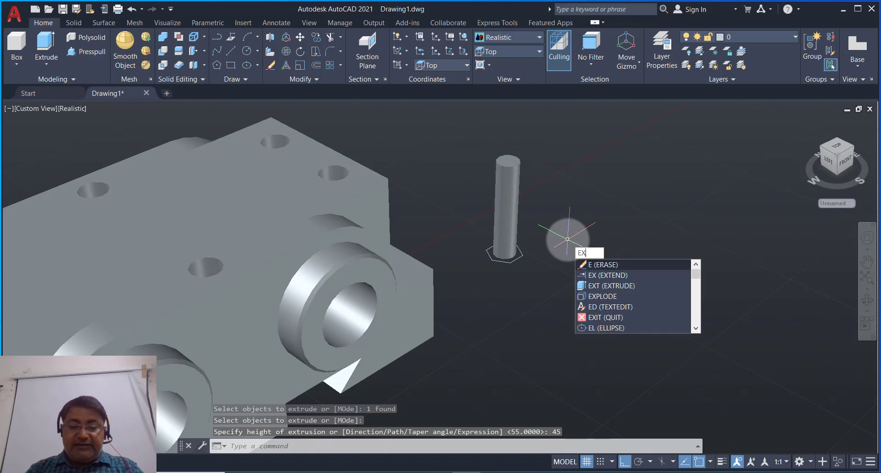
type("T")
key("Return")
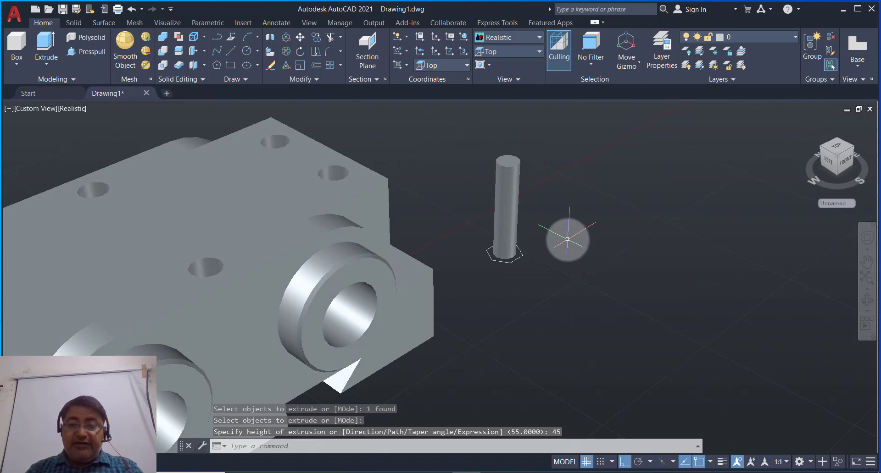
left_click(515, 259)
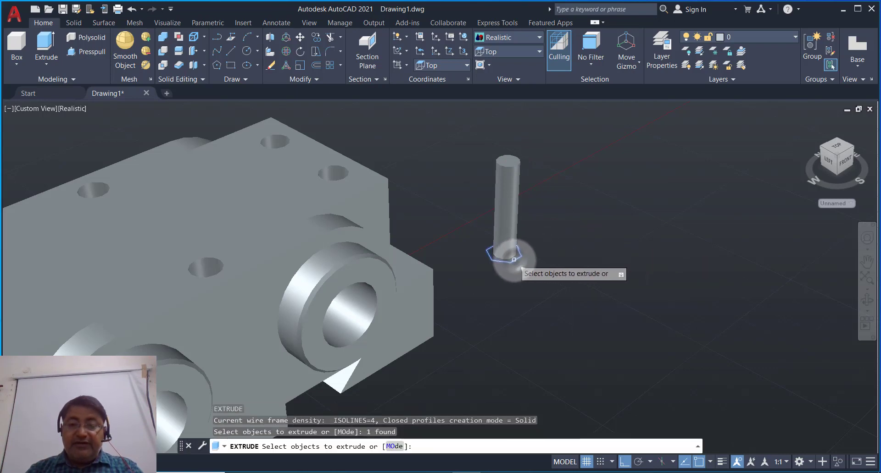
key("Return")
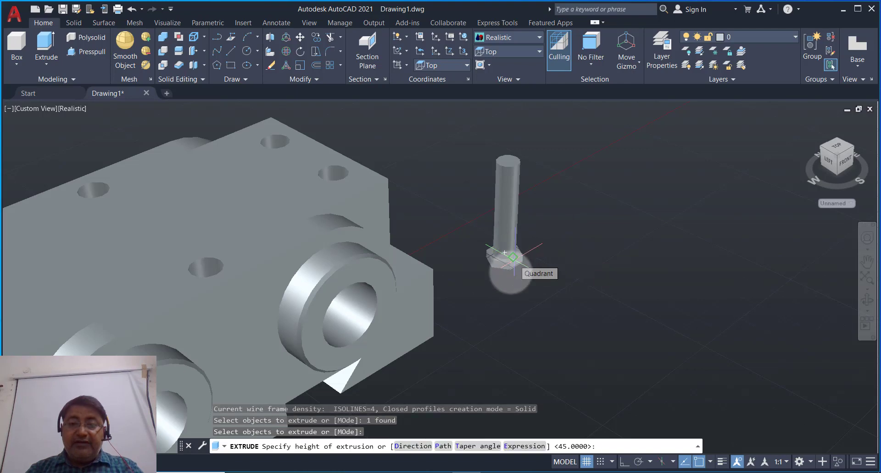
type("10")
key("Return")
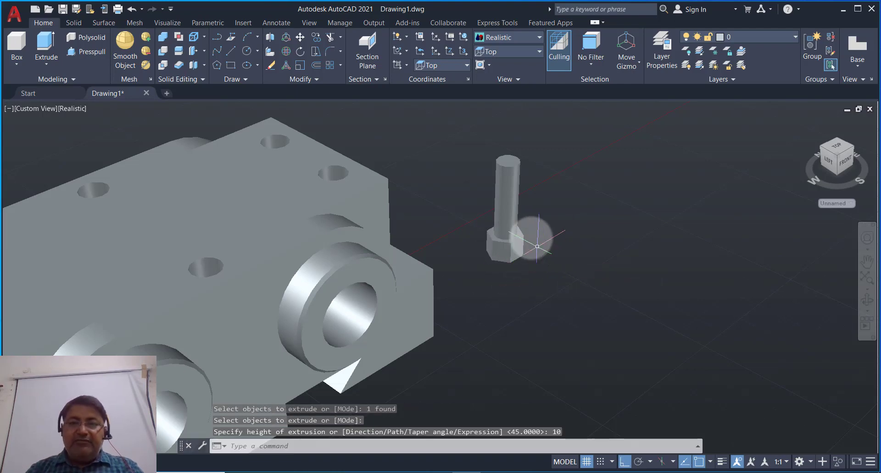
scroll(562, 246, "up", 2)
middle_click_drag(570, 243, 566, 285)
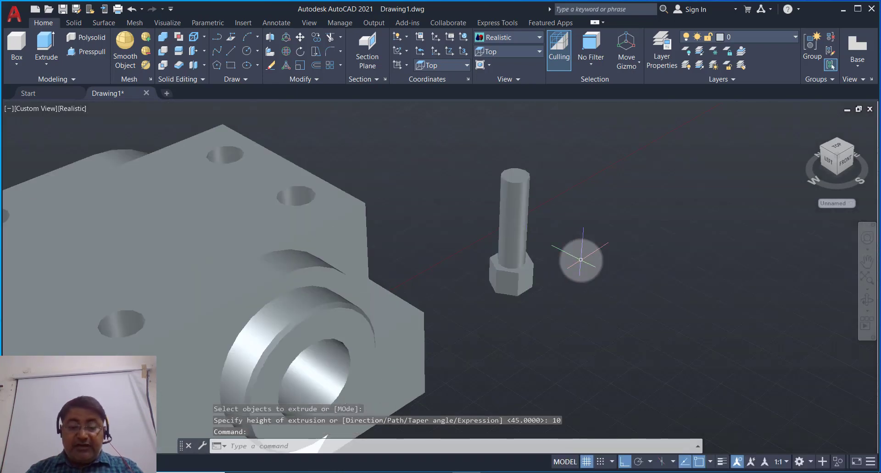
Step: Union the hex head and shank into a single bolt solid using a selection window
type("uNI")
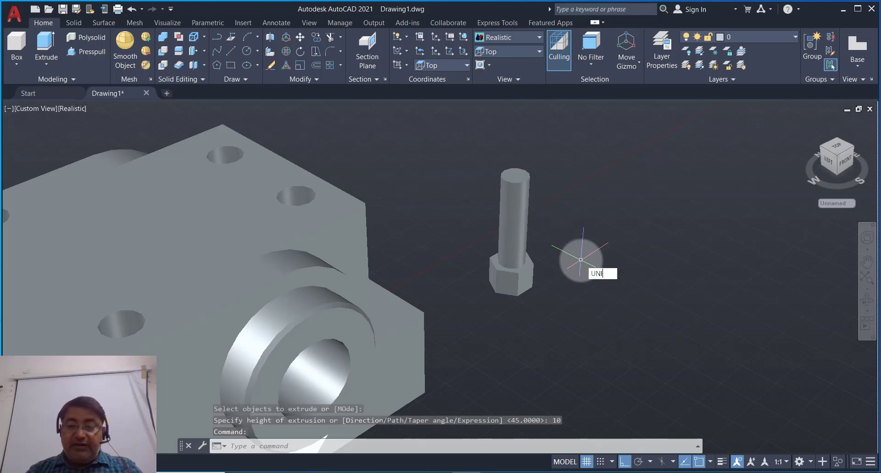
key("Return")
left_click(573, 156)
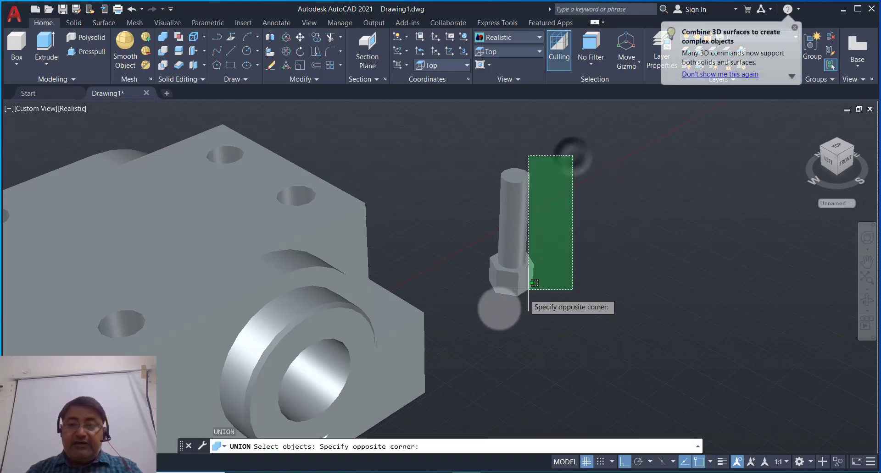
left_click(496, 321)
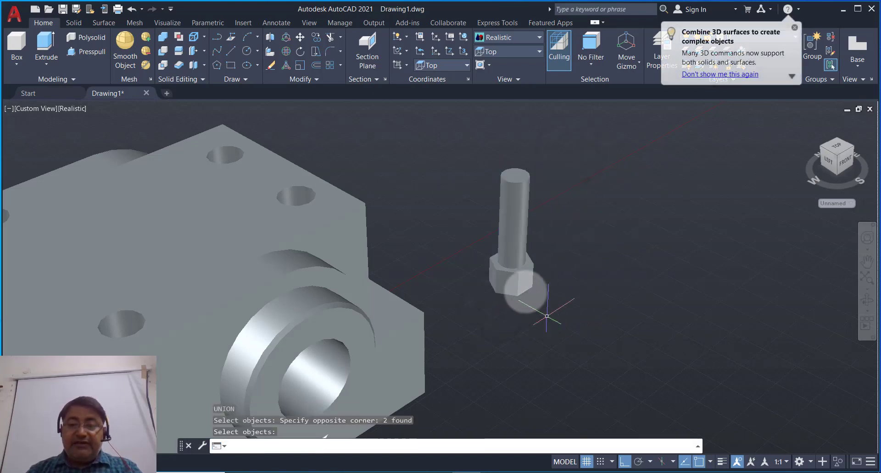
key("Return")
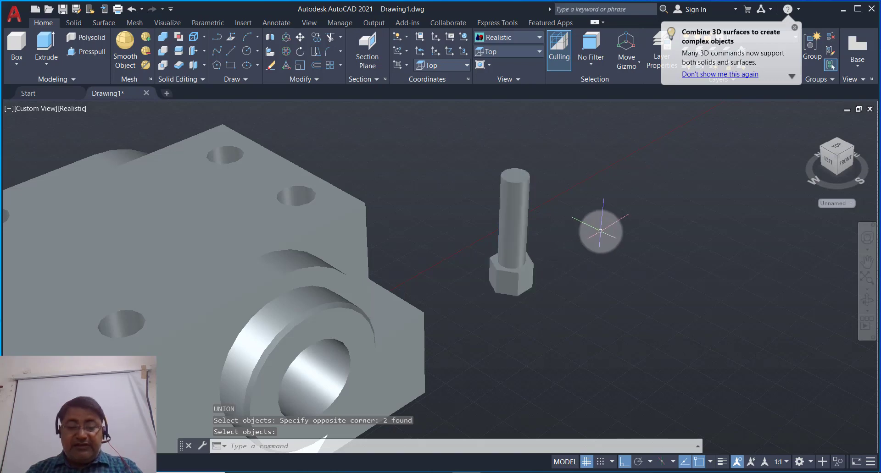
Step: 3DROTATE the bolt 180 degrees about a pivot so the head sits on top
type("3D")
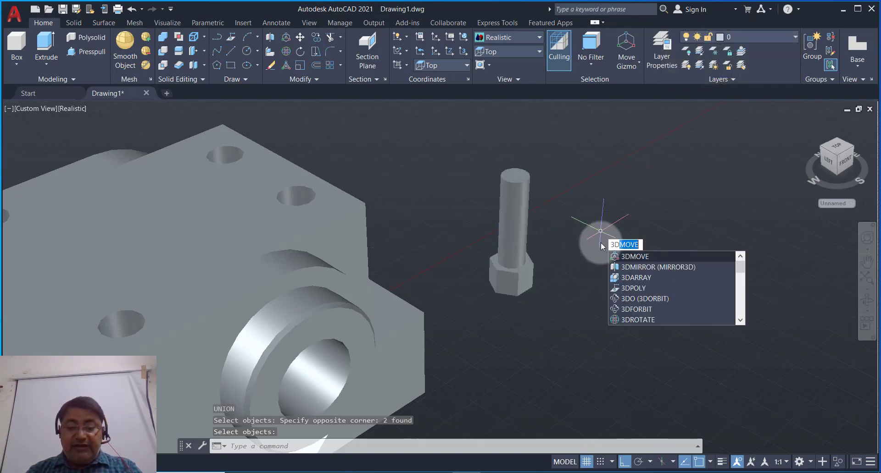
type("ROTAT")
key("Return")
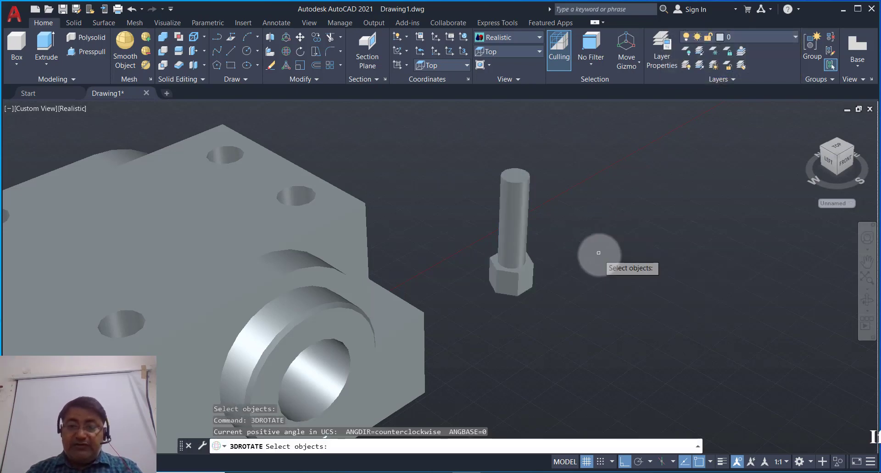
left_click(514, 229)
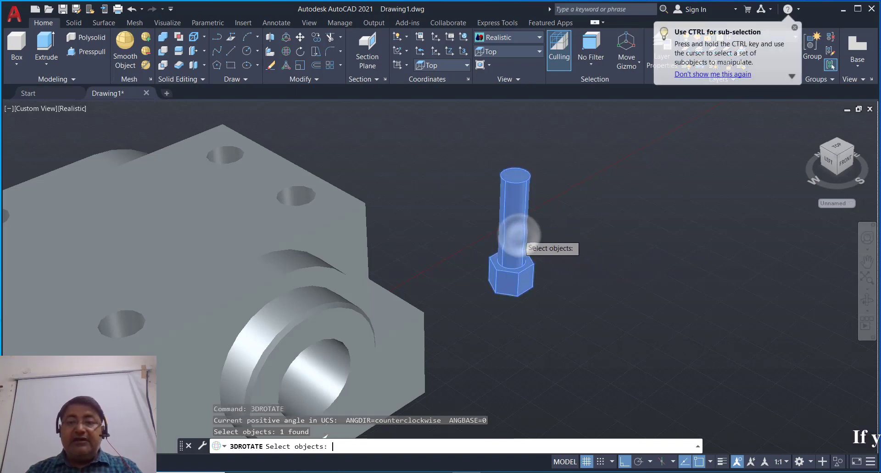
key("Return")
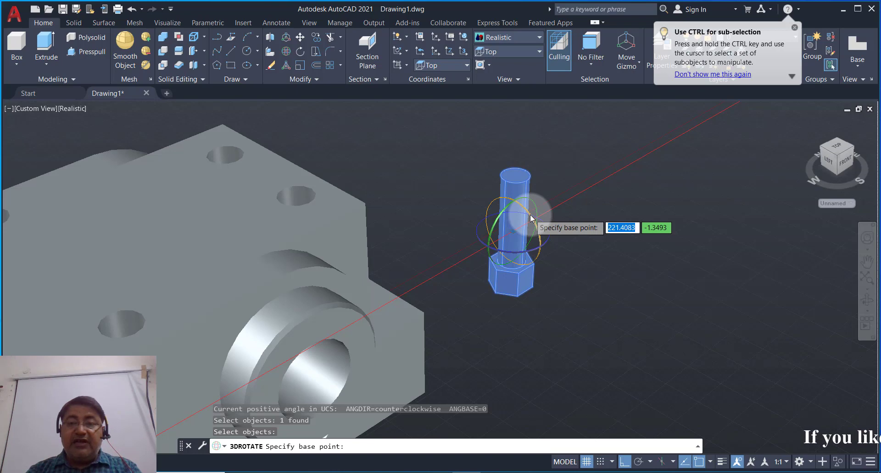
left_click(532, 212)
type("180")
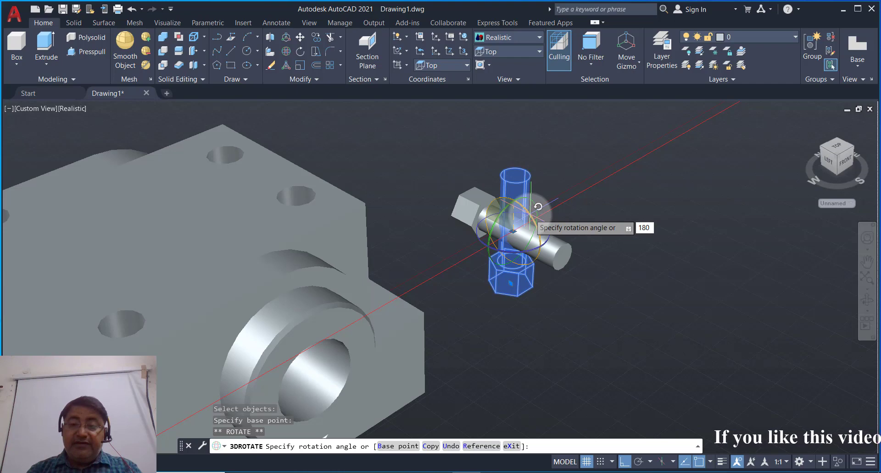
key("Return")
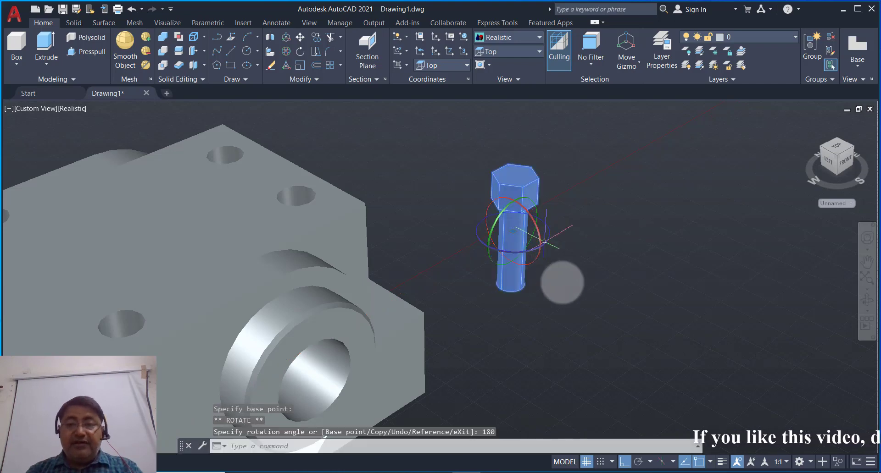
key("Escape")
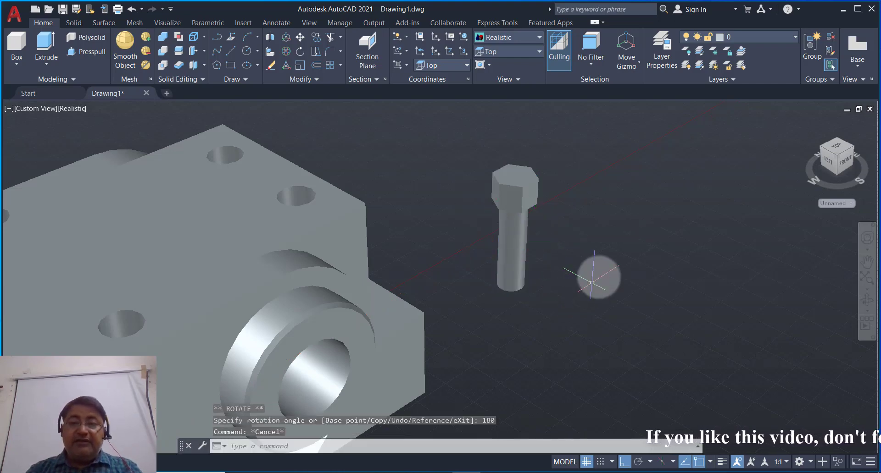
middle_click_drag(586, 275, 679, 277, "shift")
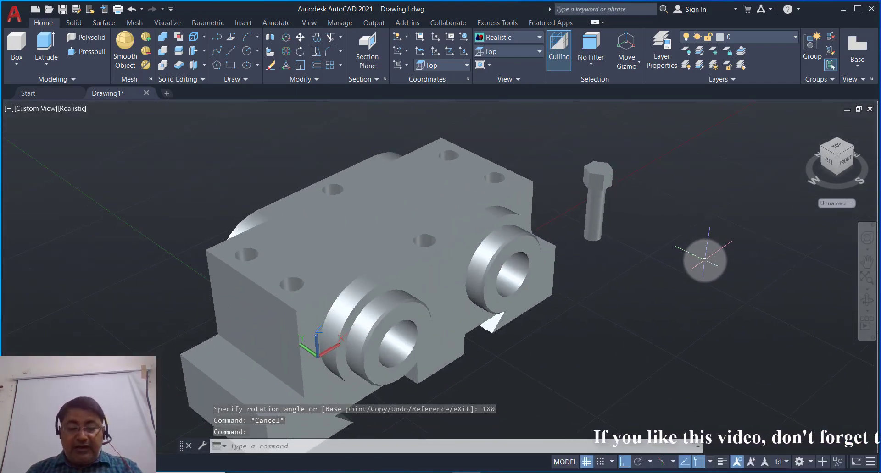
type("CO")
Step: Start copying the bolt with its head as the base point
key("Return")
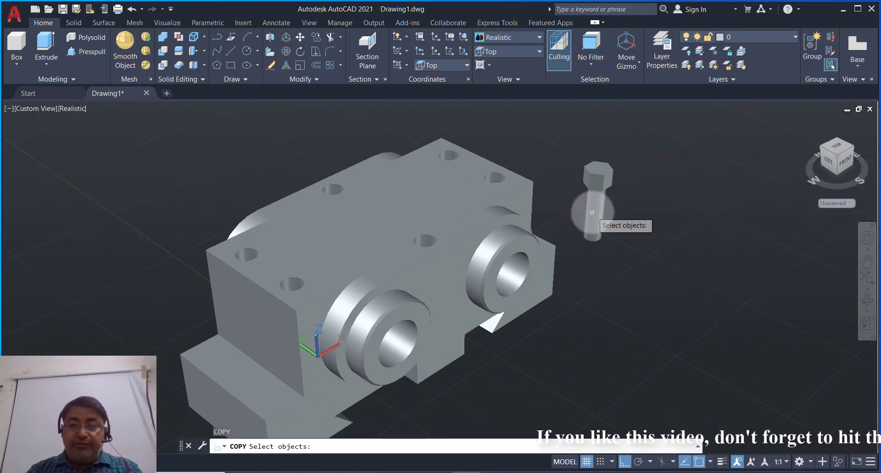
left_click(590, 202)
key("Return")
scroll(611, 220, "up", 2)
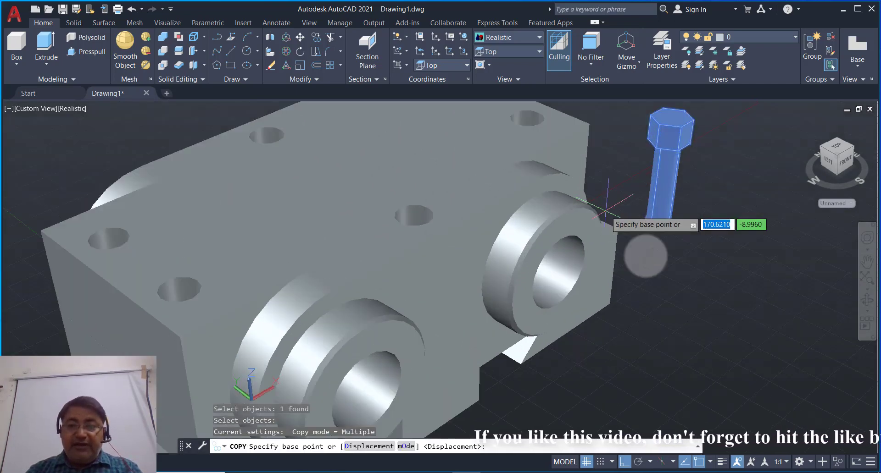
scroll(661, 278, "up", 1)
middle_click_drag(660, 277, 649, 206, "shift")
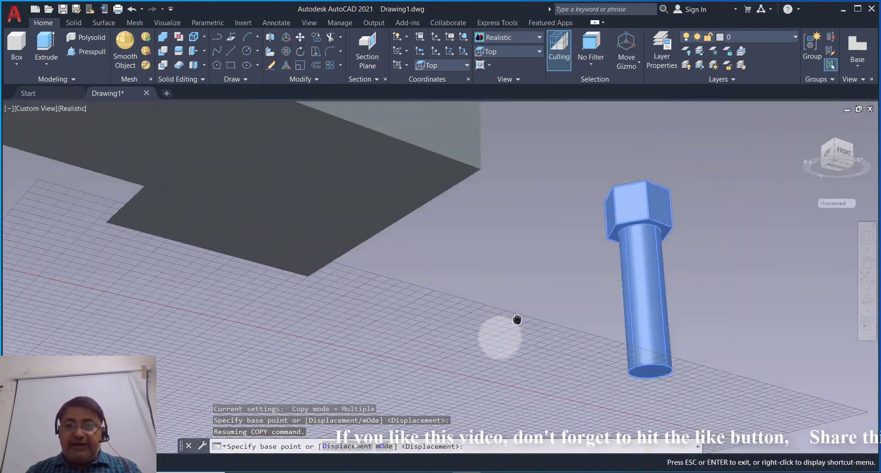
middle_click_drag(684, 137, 596, 308, "shift")
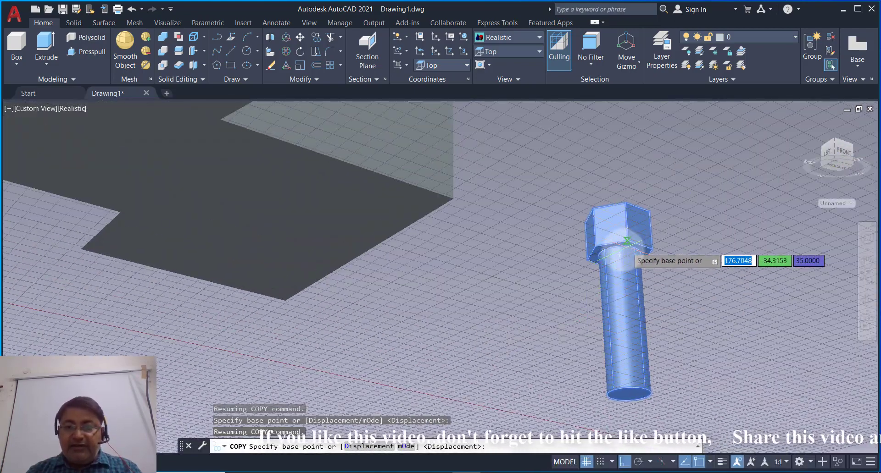
left_click(627, 240)
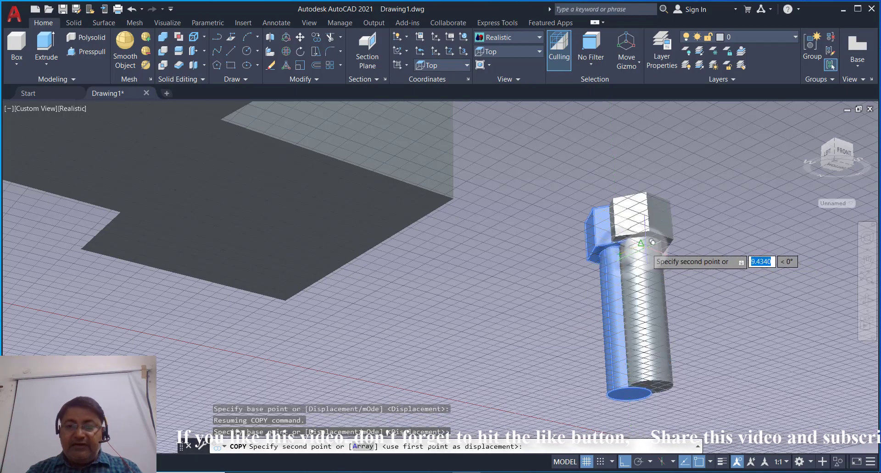
scroll(652, 242, "down", 5)
scroll(649, 238, "down", 3)
mouse_move(615, 252)
middle_mouse_down("shift")
mouse_move(650, 317)
mouse_move(580, 331)
middle_mouse_up("shift")
scroll(226, 278, "up", 5)
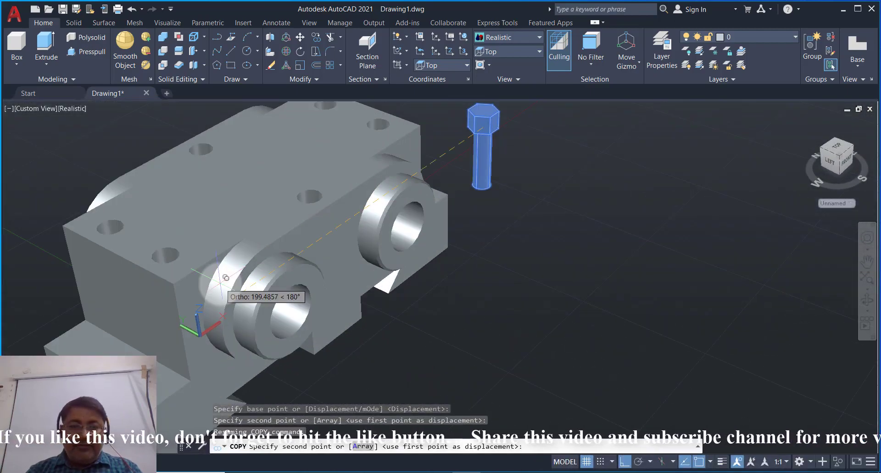
scroll(223, 282, "up", 2)
middle_click_drag(220, 285, 511, 301)
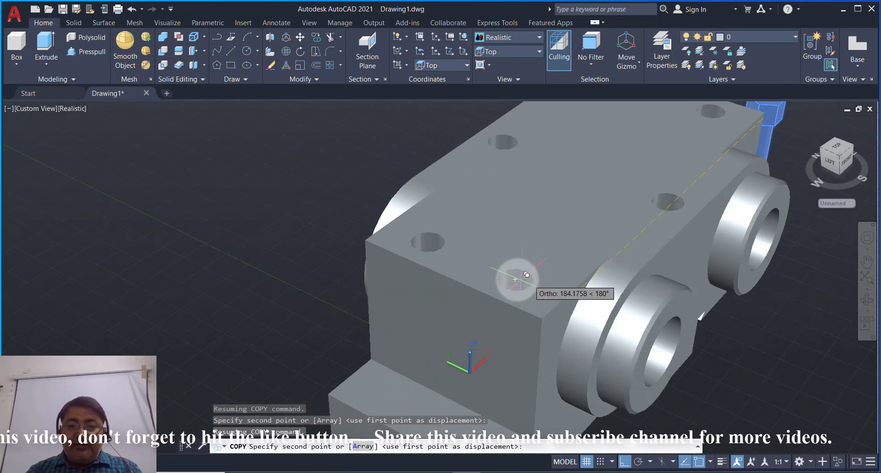
Step: Place four bolt copies into the holes on the block's top face
left_click(498, 277)
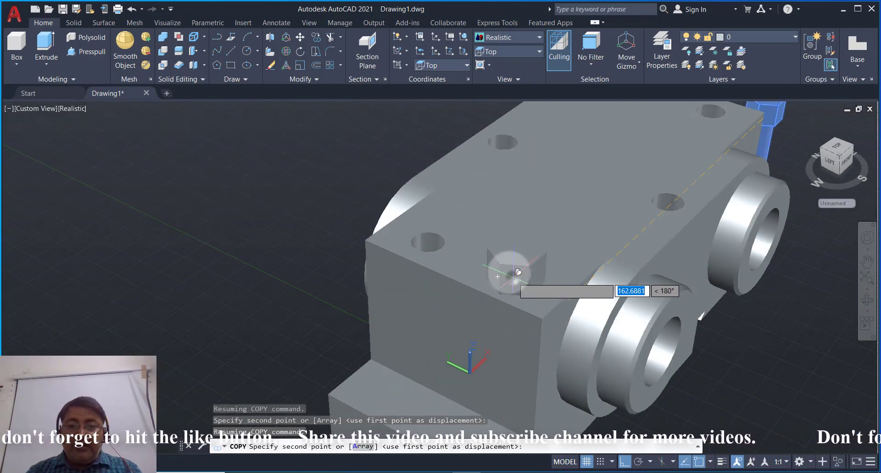
left_click(427, 242)
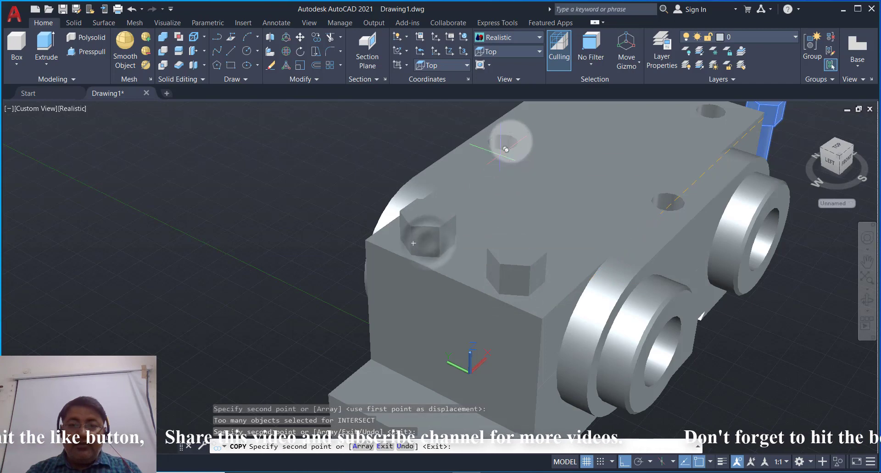
left_click(508, 137)
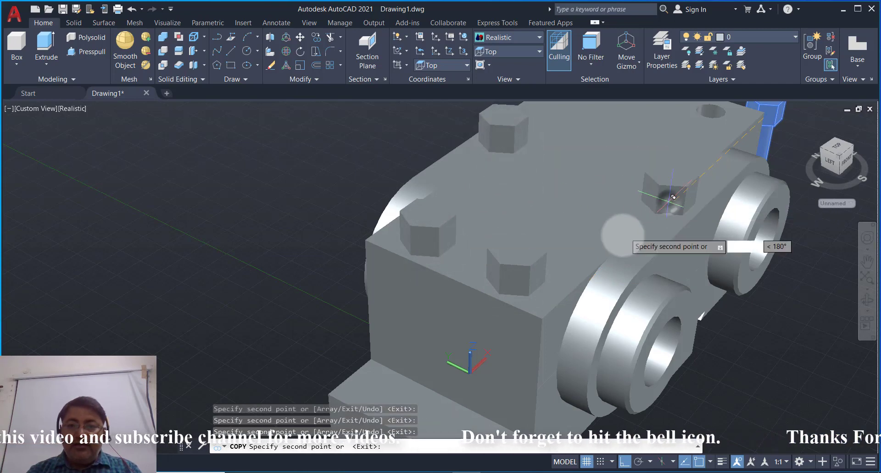
middle_click_drag(521, 257, 459, 330)
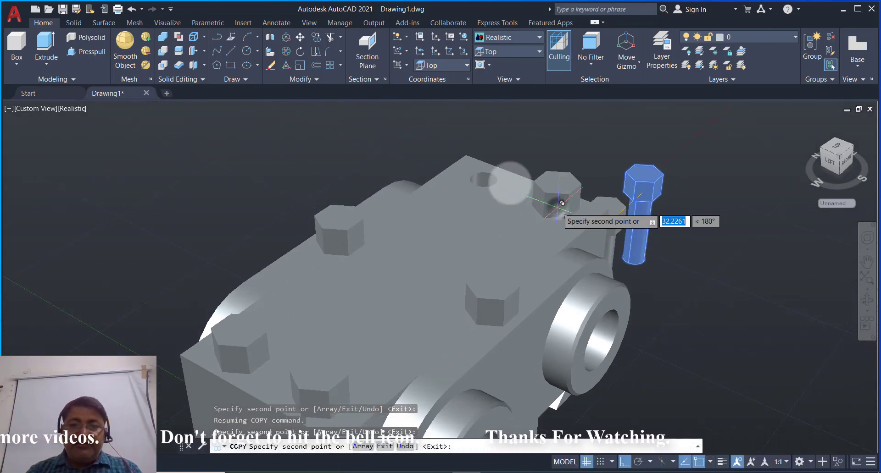
left_click(484, 180)
key("Escape")
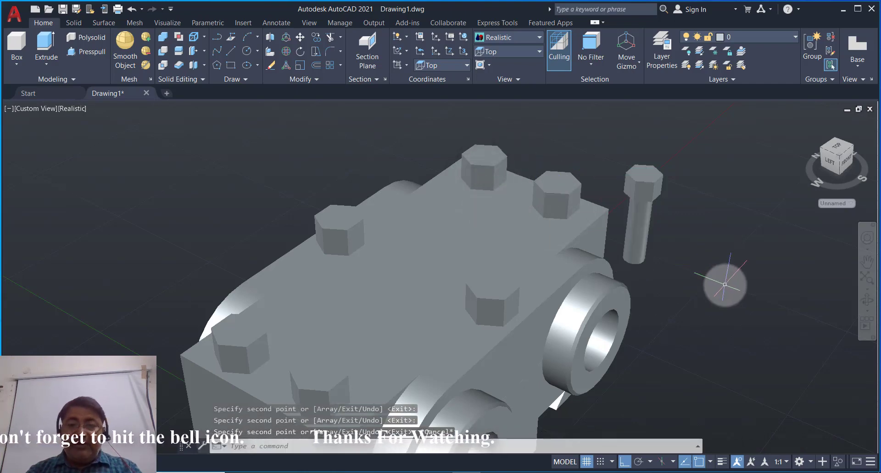
scroll(589, 236, "down", 3)
scroll(591, 211, "up", 2)
left_click(591, 205)
Step: Erase the stray copied bolt and orbit to a front-facing angle
left_click(564, 231)
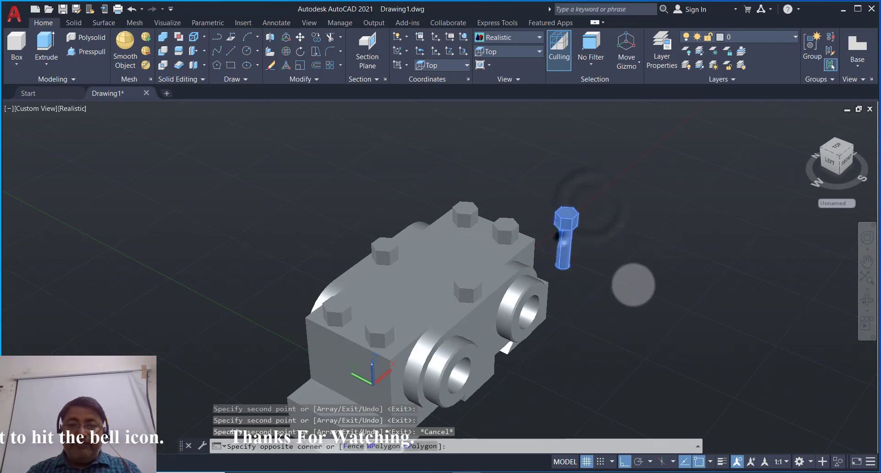
type("E")
key("Return")
mouse_move(579, 279)
middle_mouse_down("shift")
mouse_move(505, 280)
mouse_move(673, 258)
mouse_move(702, 278)
mouse_move(690, 293)
middle_mouse_up("shift")
scroll(506, 281, "up", 2)
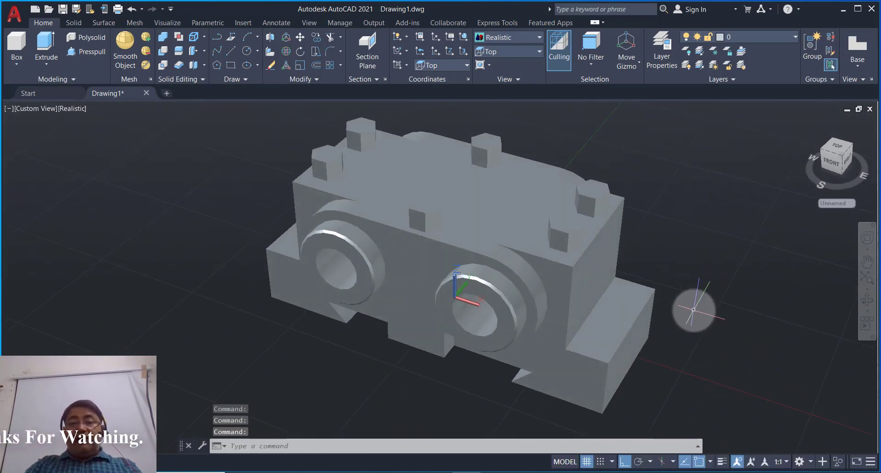
mouse_move(682, 287)
middle_mouse_down("shift")
mouse_move(686, 314)
mouse_move(678, 274)
middle_mouse_up("shift")
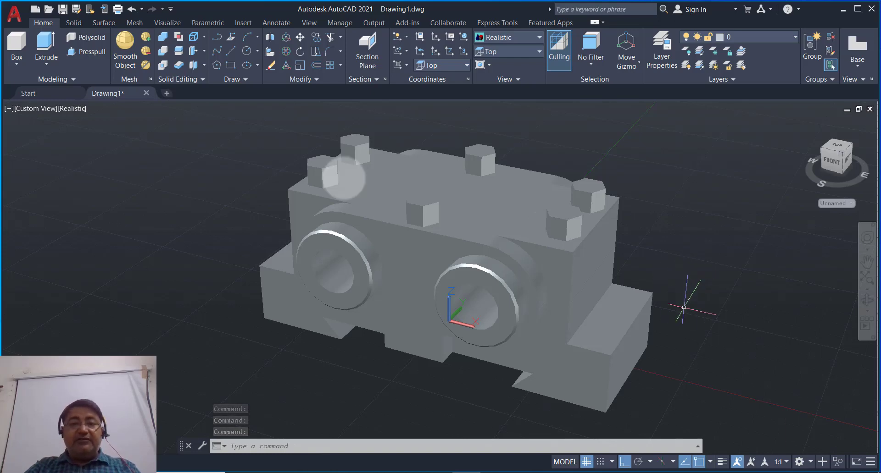
Step: Turn off the UCS icon from the View tab and return to the Home tab
left_click(344, 178)
left_click(323, 25)
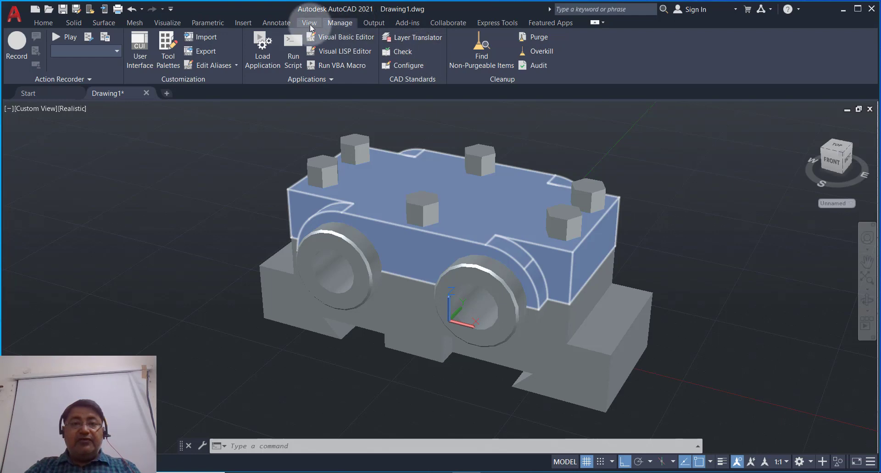
left_click(309, 23)
key("Escape")
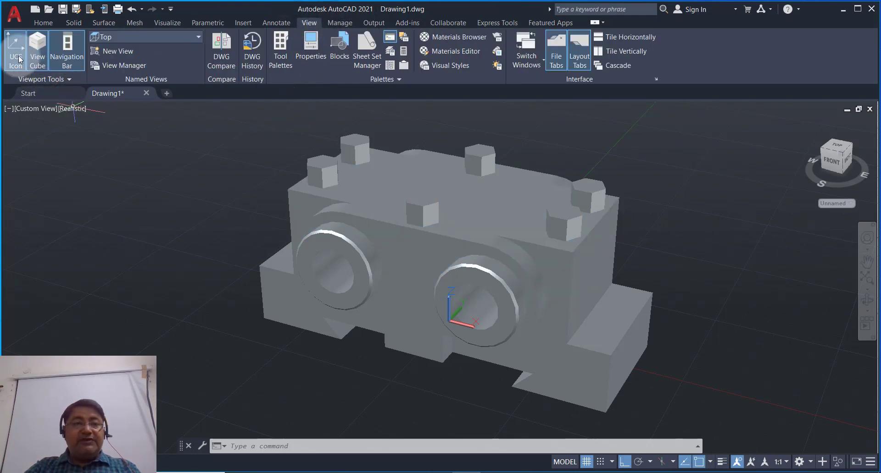
left_click(16, 50)
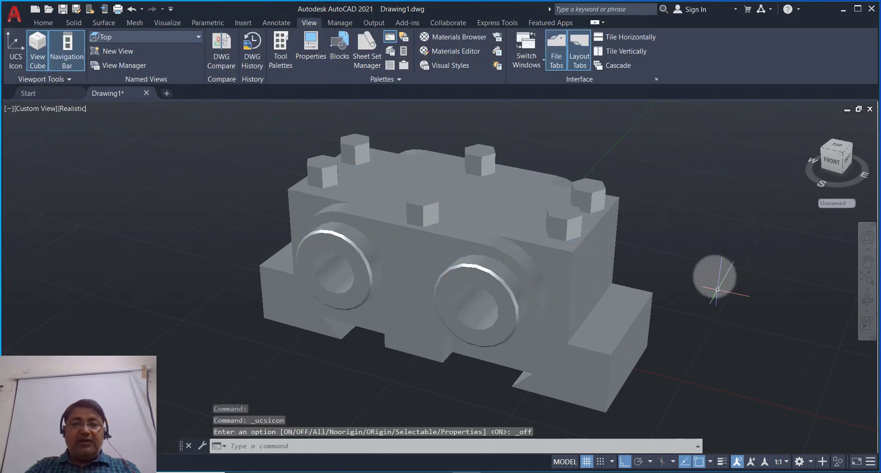
left_click(714, 276)
left_click(700, 321)
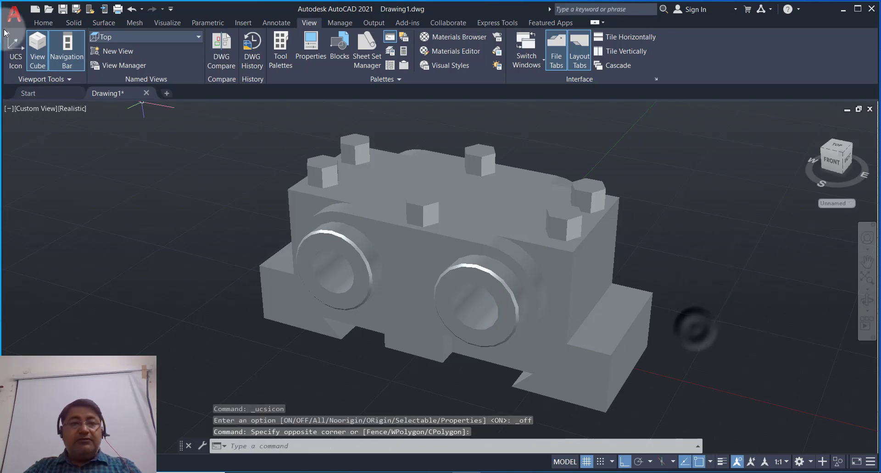
left_click(43, 23)
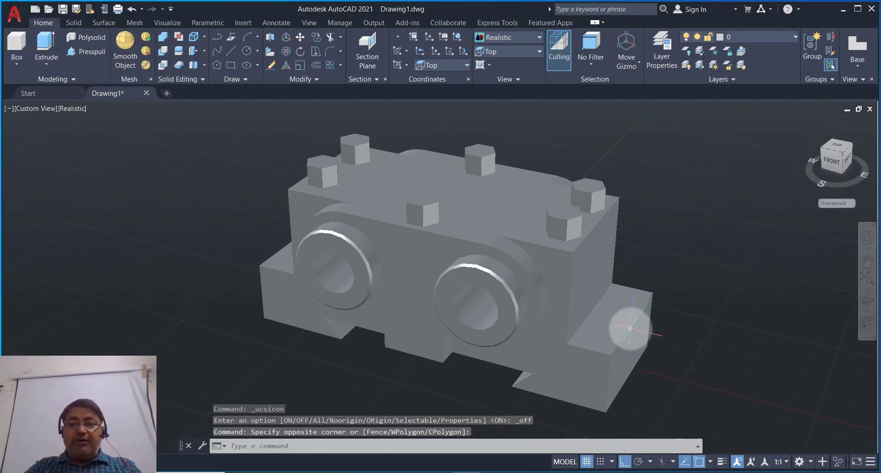
left_click(630, 328)
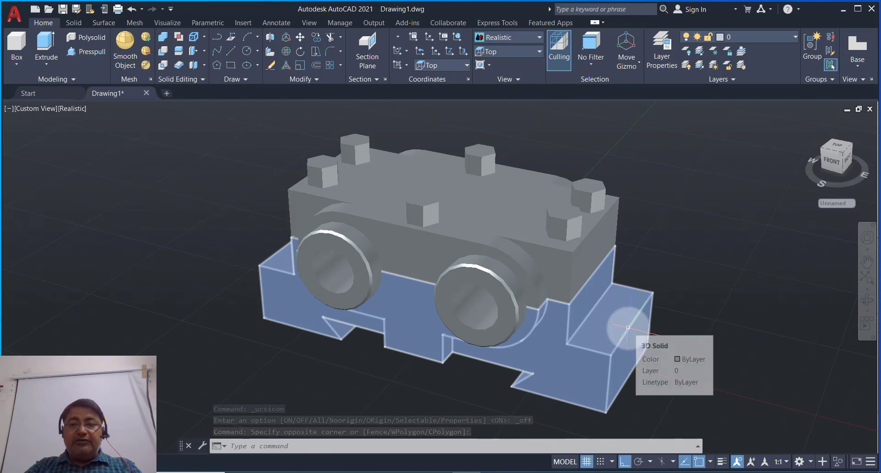
key("Escape")
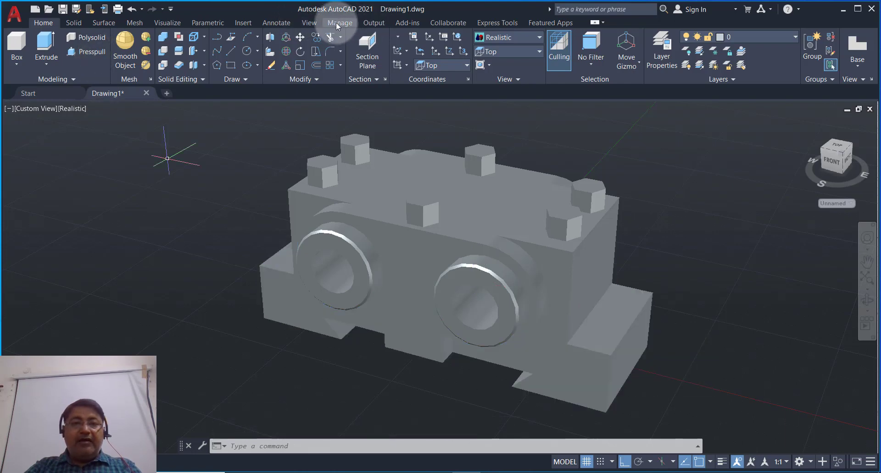
Step: Switch from the Manage tab to the View ribbon tab
left_click(340, 23)
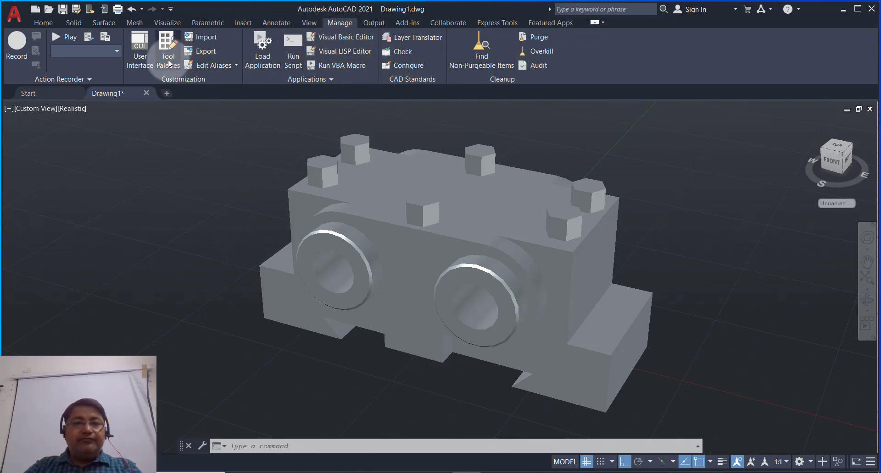
left_click(310, 24)
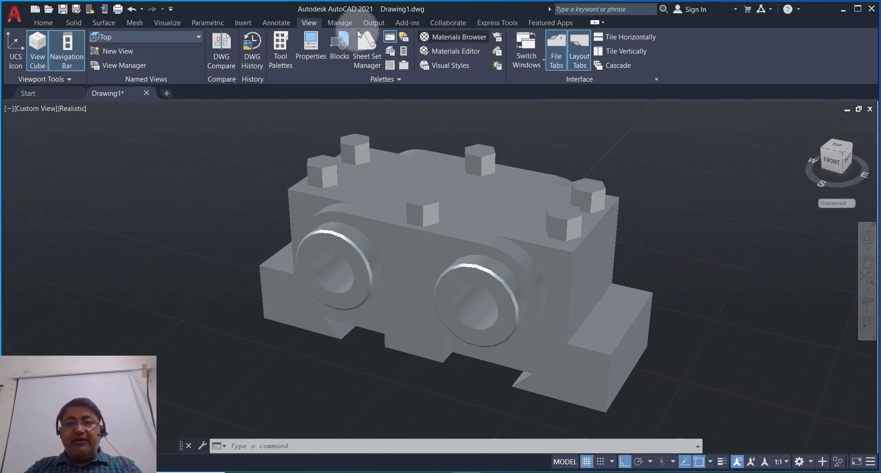
Step: Search the Materials Browser for brass materials
left_click(450, 37)
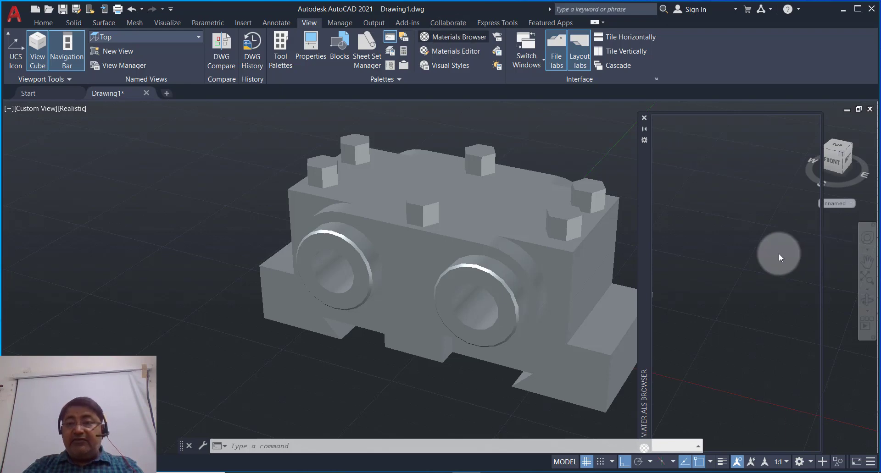
left_click(709, 125)
type("BRA")
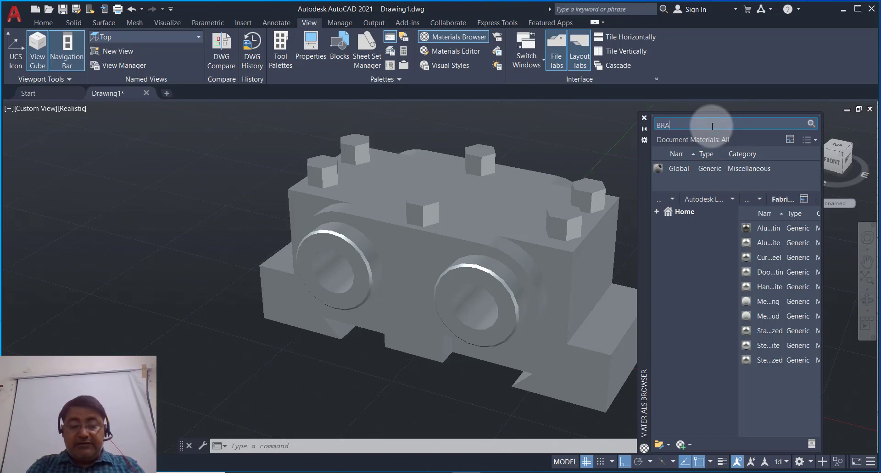
type("SS")
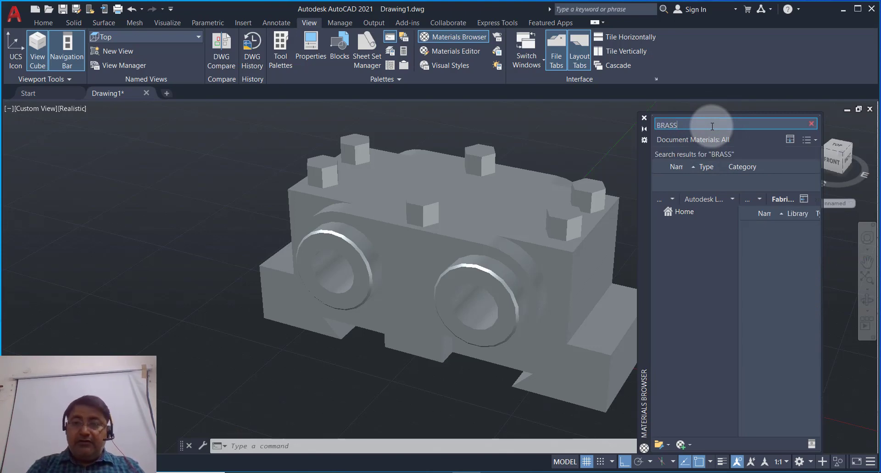
key("Return")
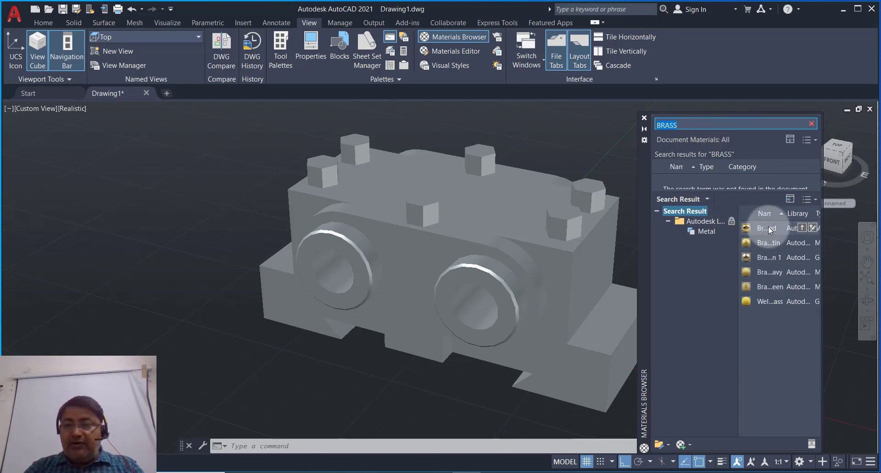
Step: Drag brass finishes onto the base block and upper housing body, then clear the search
left_click_drag(770, 229, 571, 376)
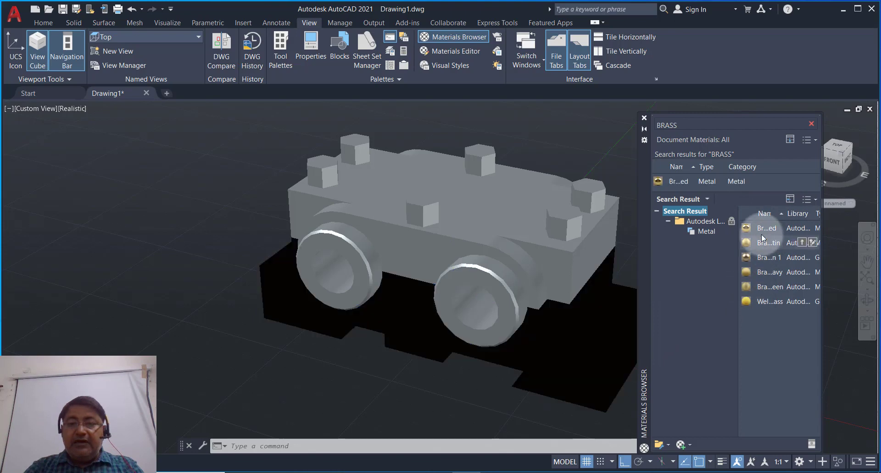
left_click_drag(773, 231, 580, 362)
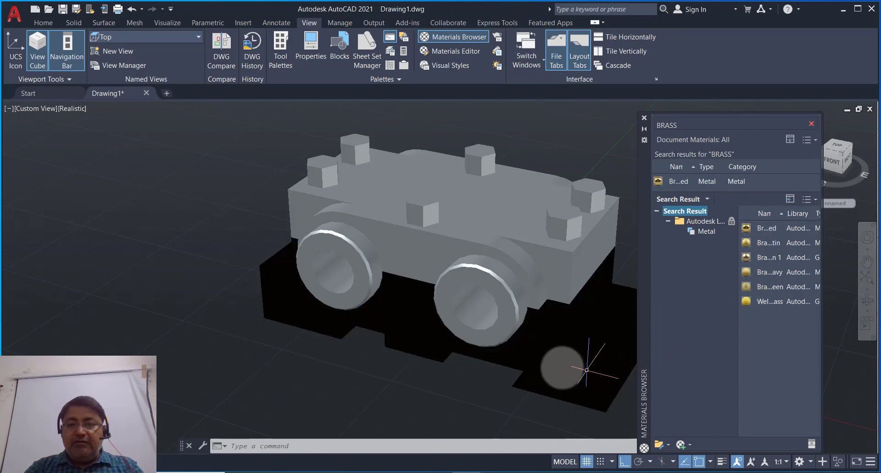
scroll(581, 362, "down", 2)
scroll(581, 363, "up", 1)
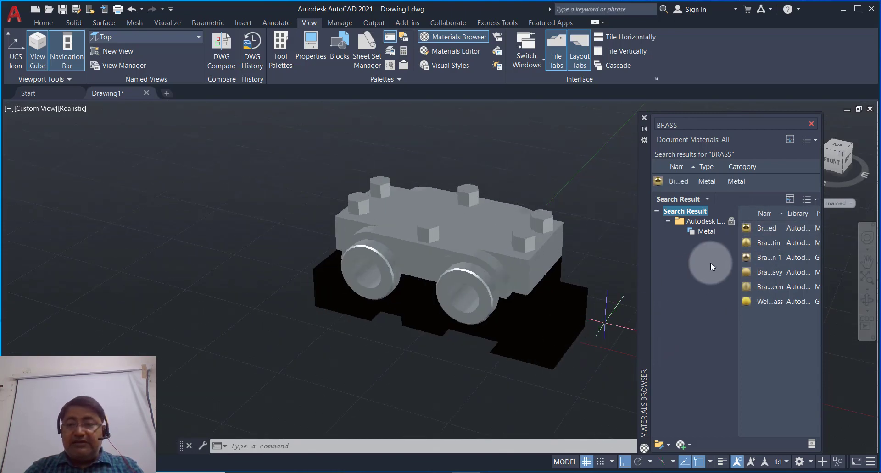
left_click_drag(758, 244, 570, 339)
mouse_move(746, 258)
left_mouse_down()
mouse_move(535, 331)
mouse_move(586, 253)
left_mouse_up()
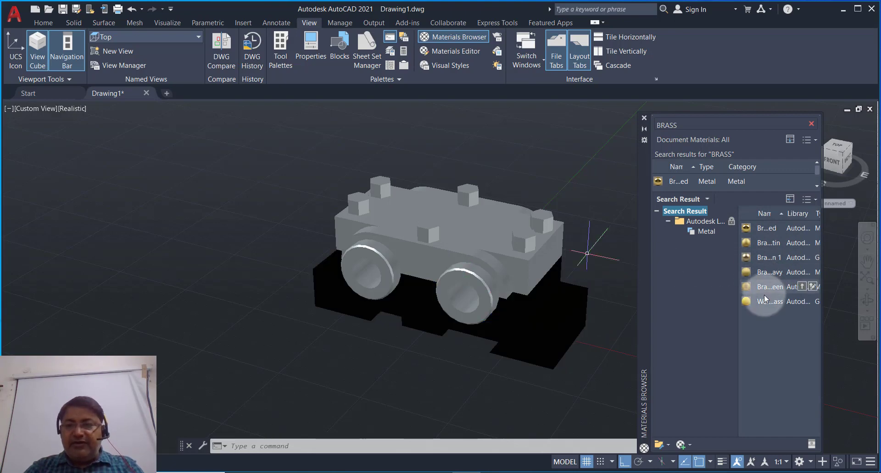
mouse_move(764, 299)
left_mouse_down()
mouse_move(589, 301)
mouse_move(588, 289)
left_mouse_up()
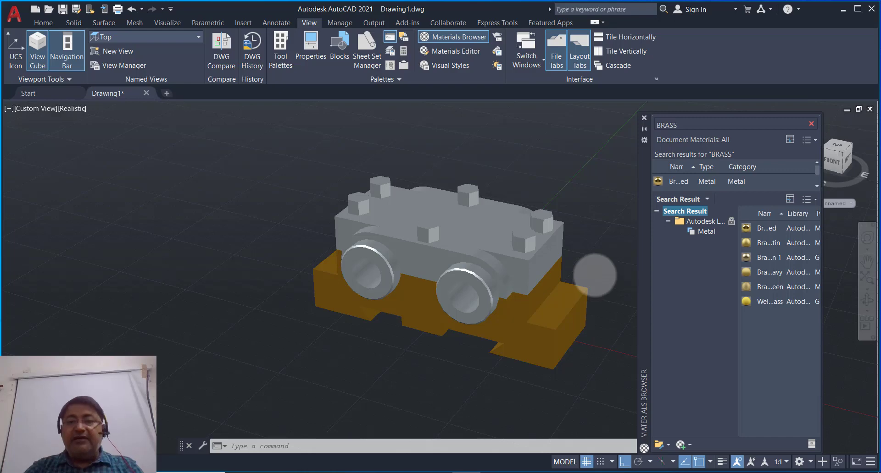
scroll(591, 242, "up", 1)
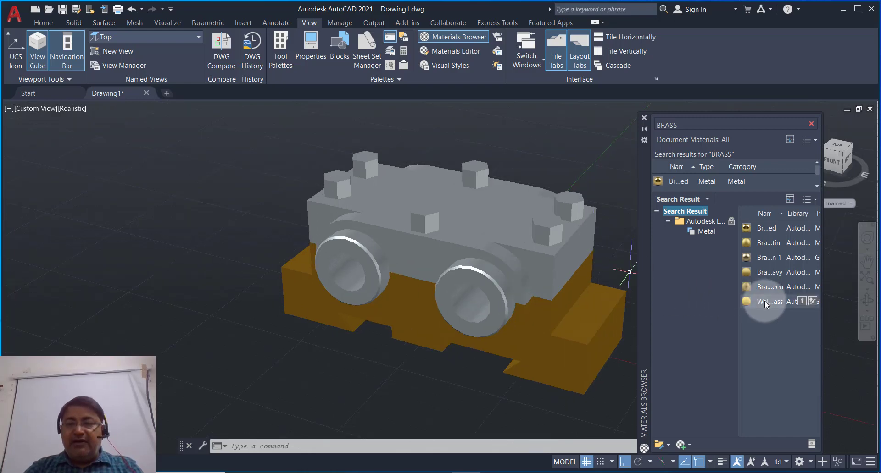
left_click_drag(765, 304, 556, 264)
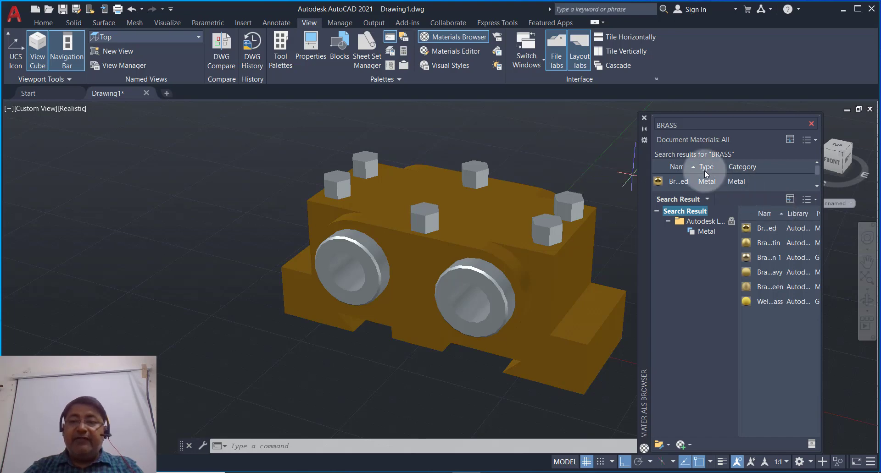
left_click(692, 125)
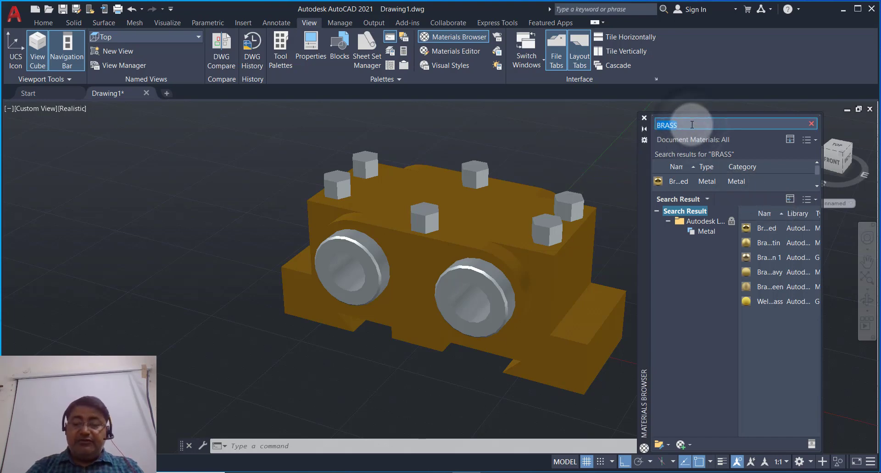
Step: Search for copper and apply a copper material to the front right bushing
key("BackSpace")
key("BackSpace")
key("BackSpace")
type("COPPER")
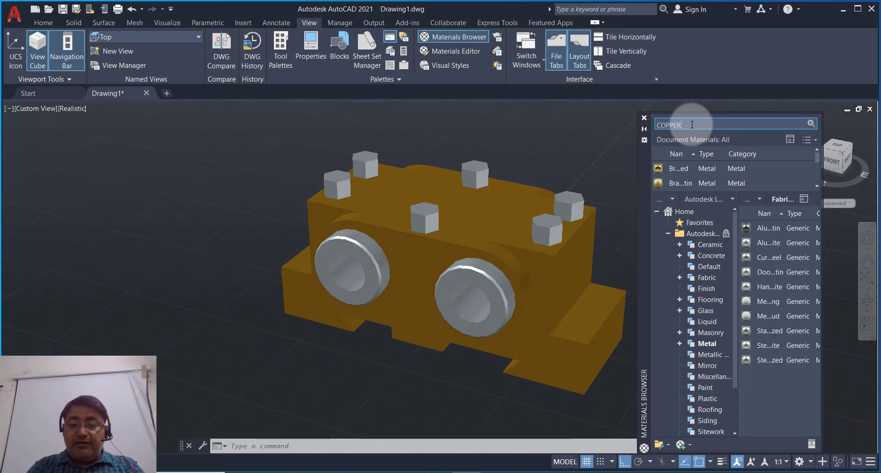
key("Return")
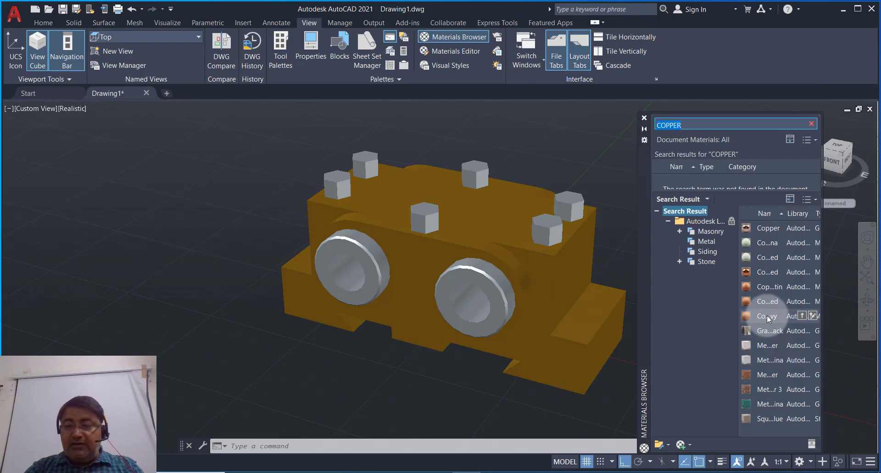
left_click_drag(767, 319, 496, 302)
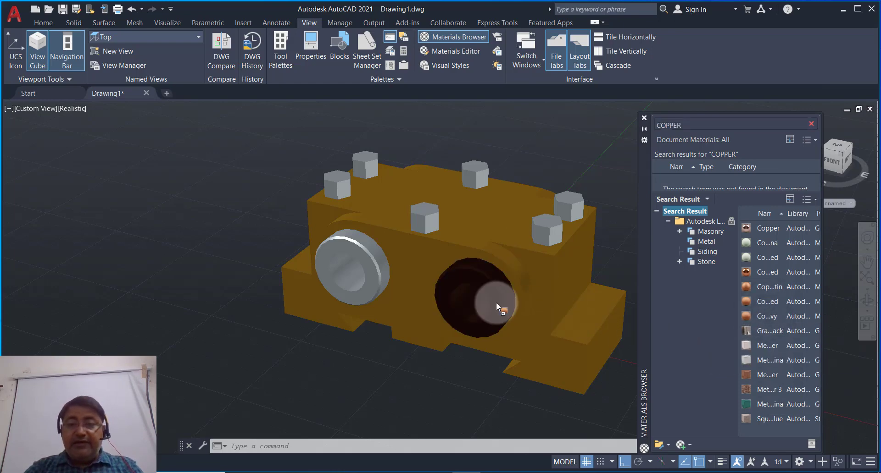
left_click(603, 337)
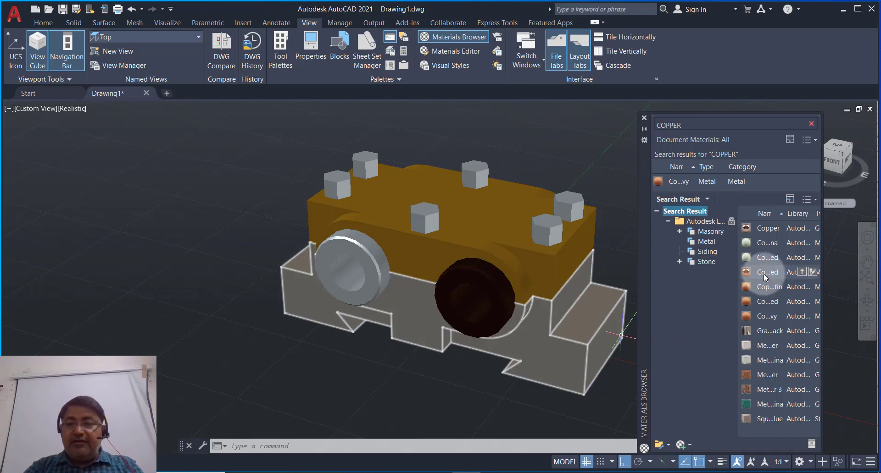
left_click_drag(763, 273, 495, 313)
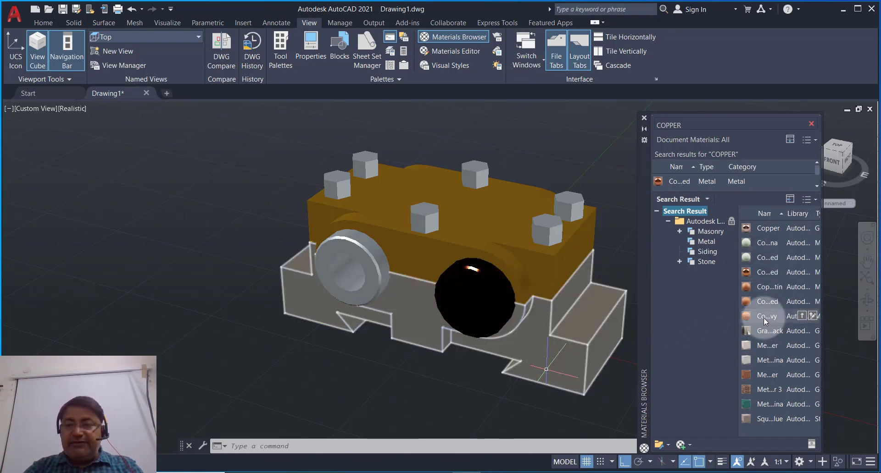
left_click_drag(765, 321, 507, 309)
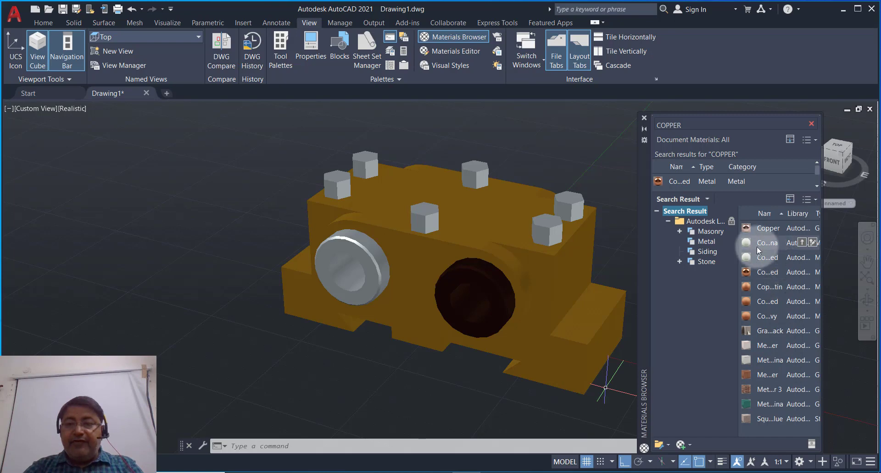
mouse_move(767, 227)
left_mouse_down()
mouse_move(606, 287)
mouse_move(483, 301)
left_mouse_up()
left_click(542, 299)
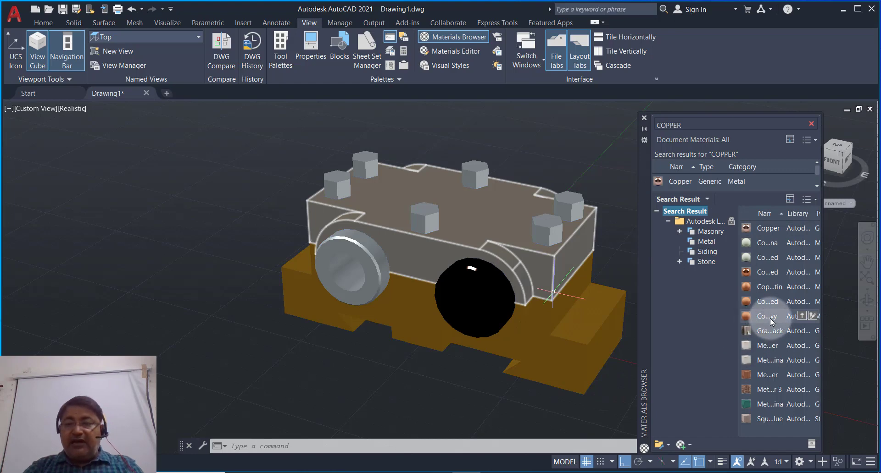
left_click_drag(771, 316, 498, 302)
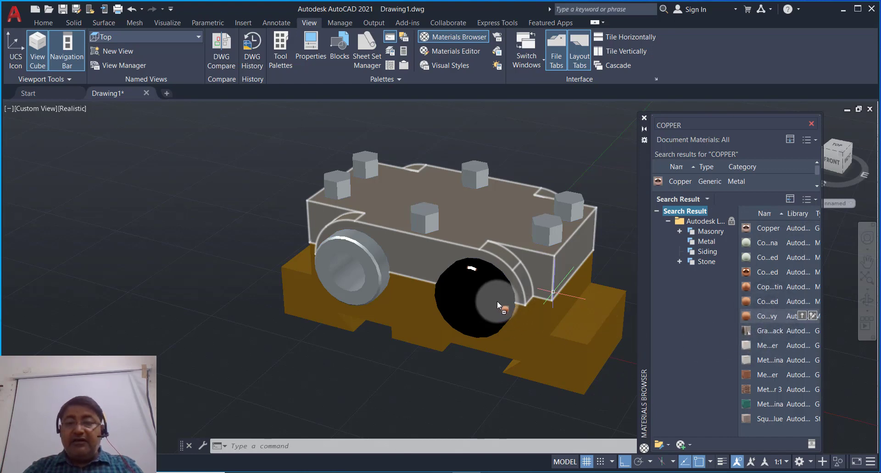
left_click_drag(497, 301, 500, 309)
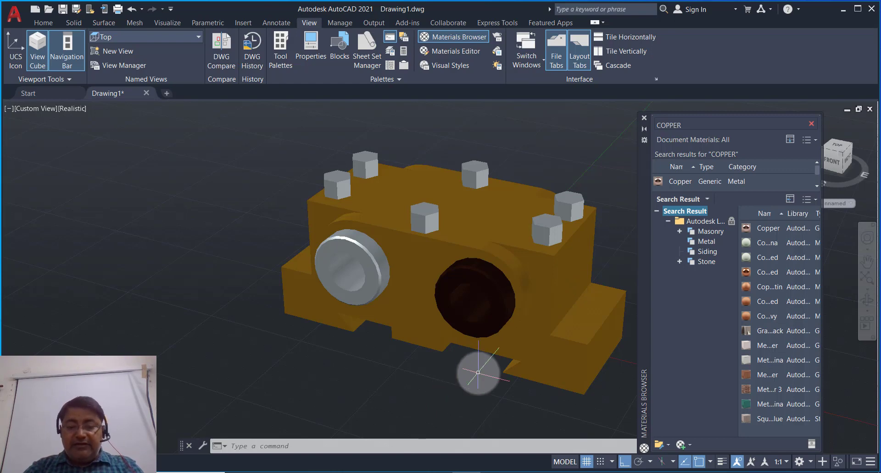
Step: MATCHPROP the copper onto the left bushing, then clear the COPPER search text
type("Mmat")
key("Return")
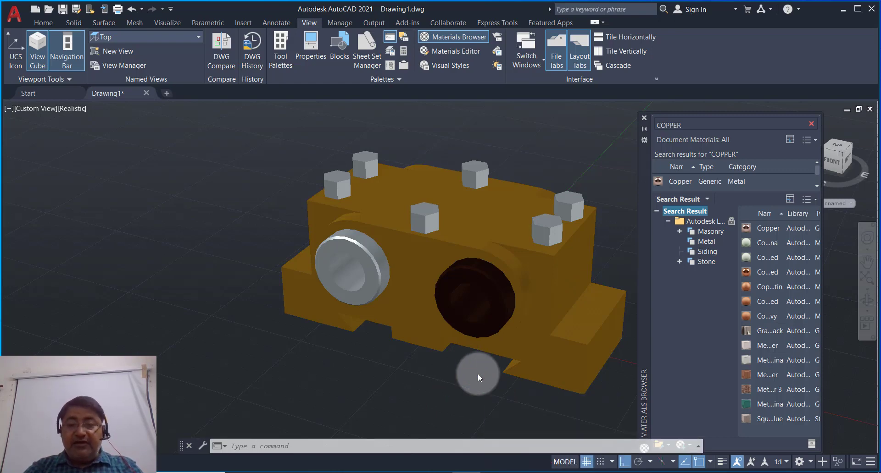
left_click(481, 319)
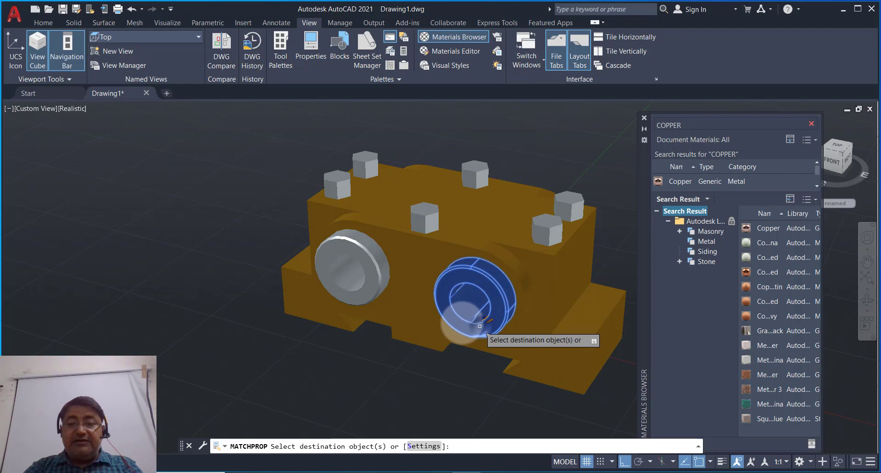
left_click(395, 287)
key("Return")
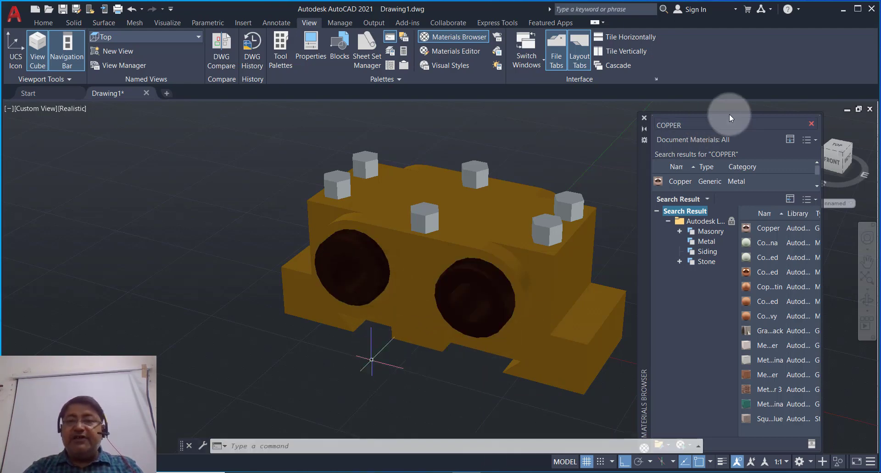
left_click_drag(660, 125, 705, 126)
key("BackSpace")
type("STEEL")
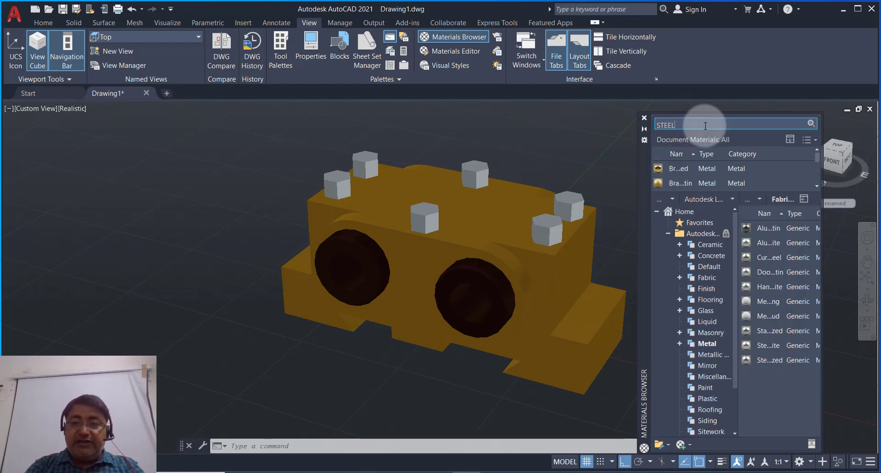
Step: Apply a STEEL material to one bolt and close the Materials Browser
key("Return")
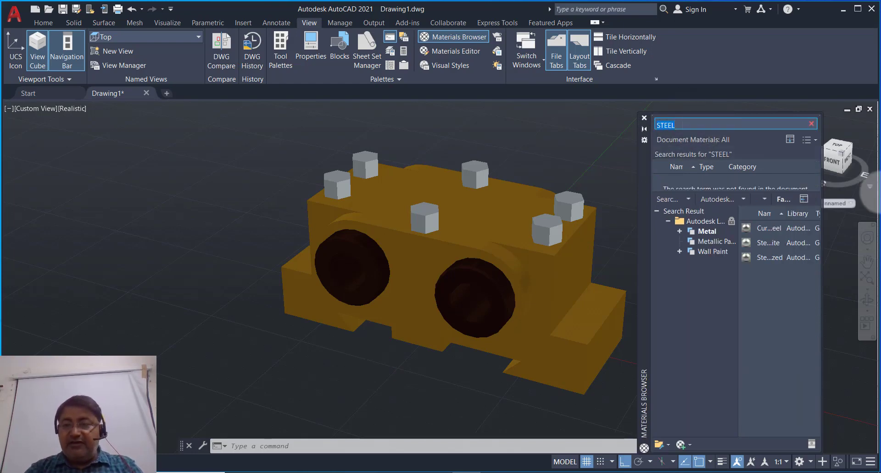
left_click_drag(753, 228, 693, 234)
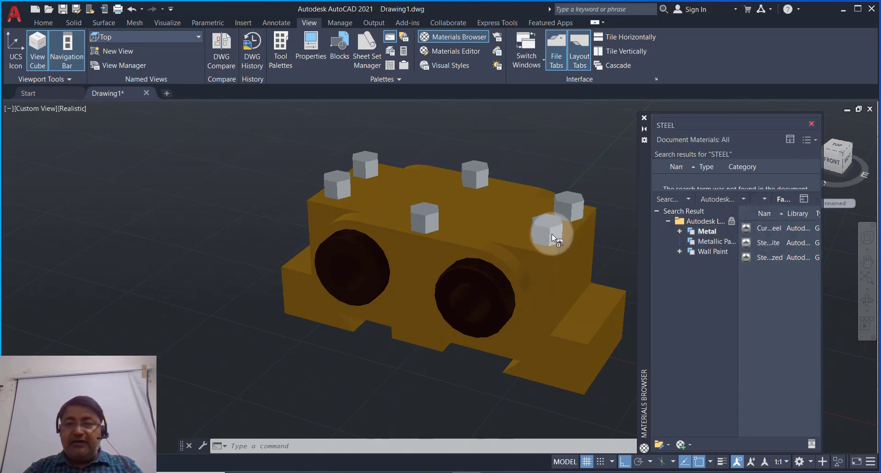
left_click_drag(693, 235, 552, 234)
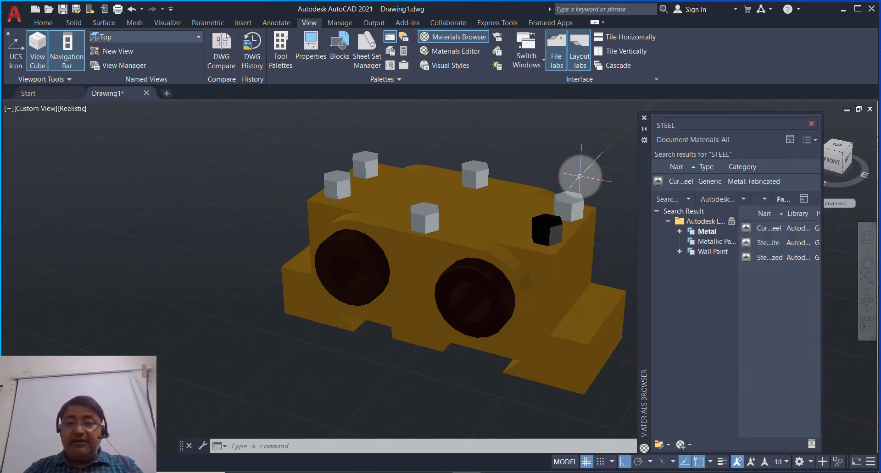
left_click(645, 119)
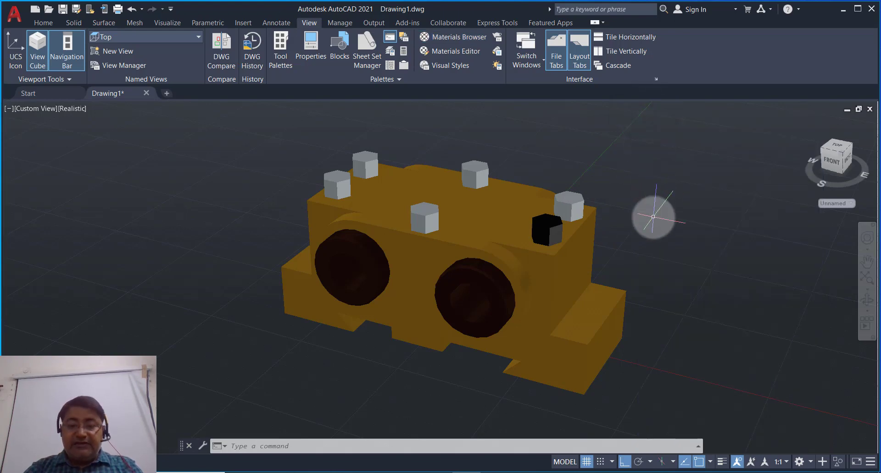
Step: MATCHPROP the black steel finish from that bolt onto the remaining grey bolts
type("Ma")
key("Return")
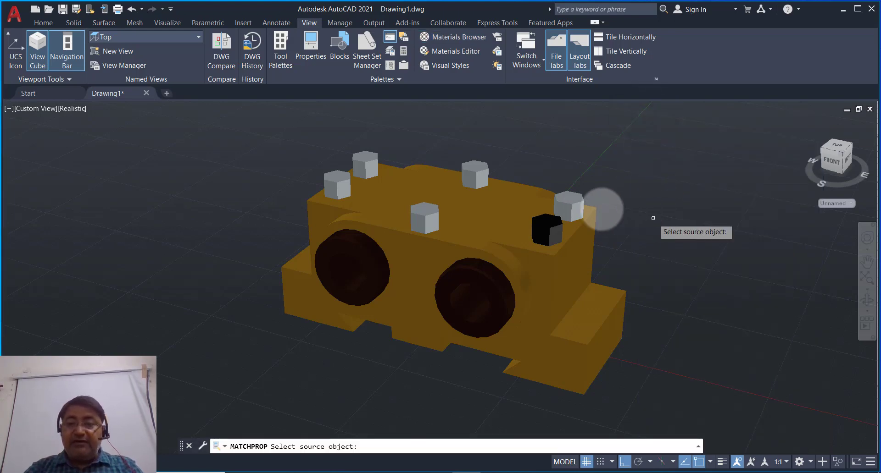
left_click(557, 226)
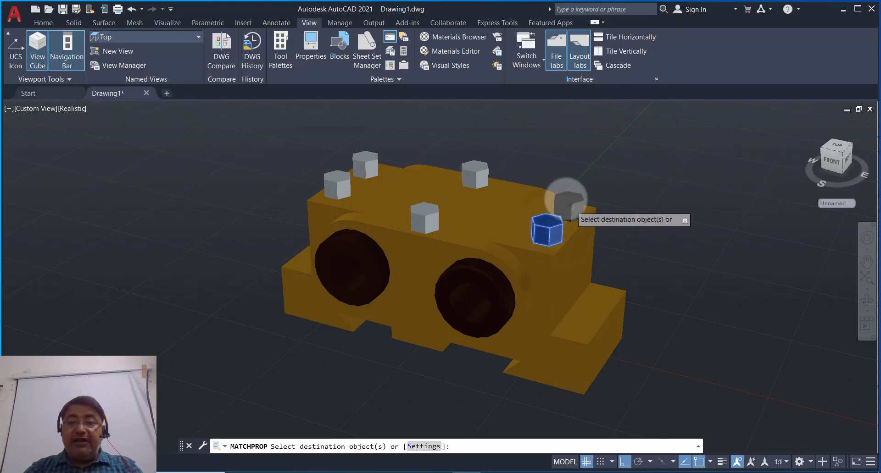
left_click(470, 170)
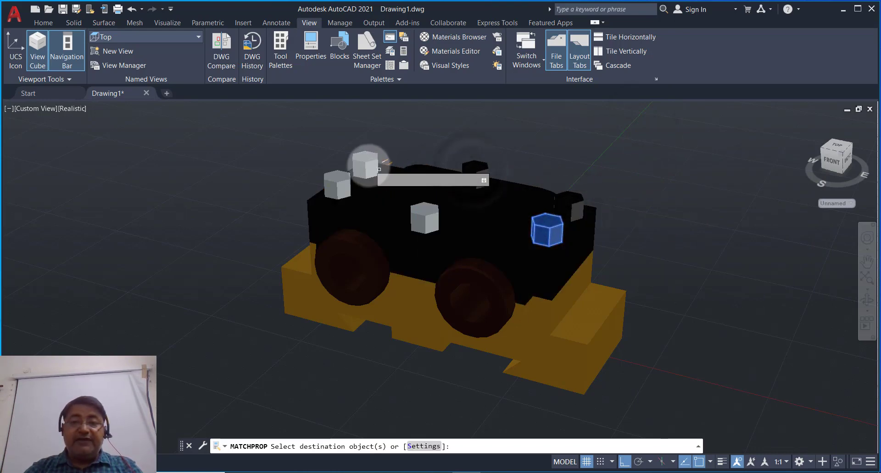
left_click(367, 164)
left_click(423, 215)
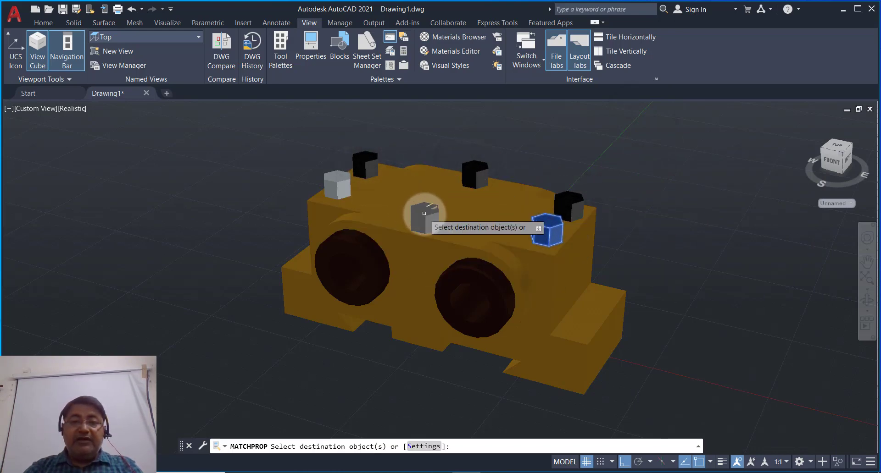
left_click(347, 184)
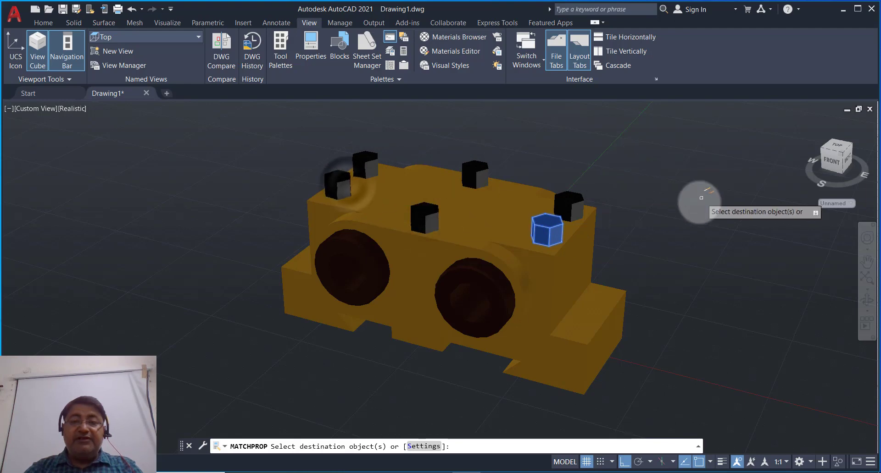
key("Return")
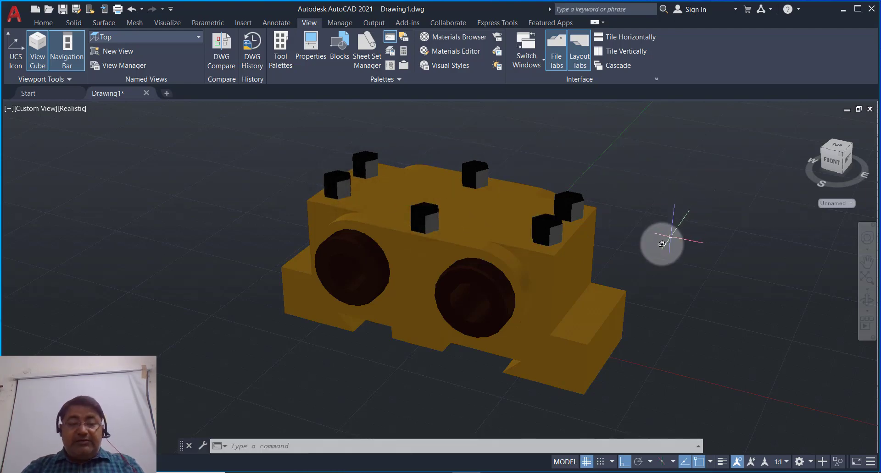
mouse_move(670, 225)
middle_mouse_down("shift")
mouse_move(678, 230)
mouse_move(673, 252)
middle_mouse_up("shift")
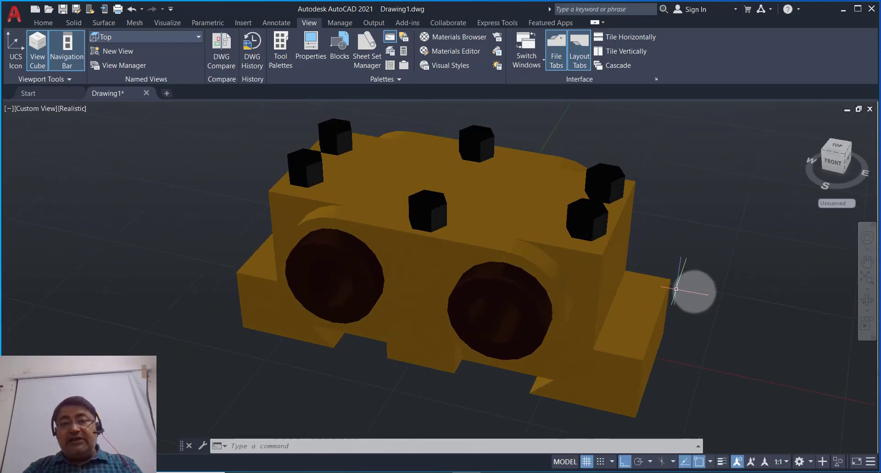
Step: Orbit the finished housing to a new angle and bring up the Home ribbon tab
middle_click_drag(673, 291, 674, 291, "shift")
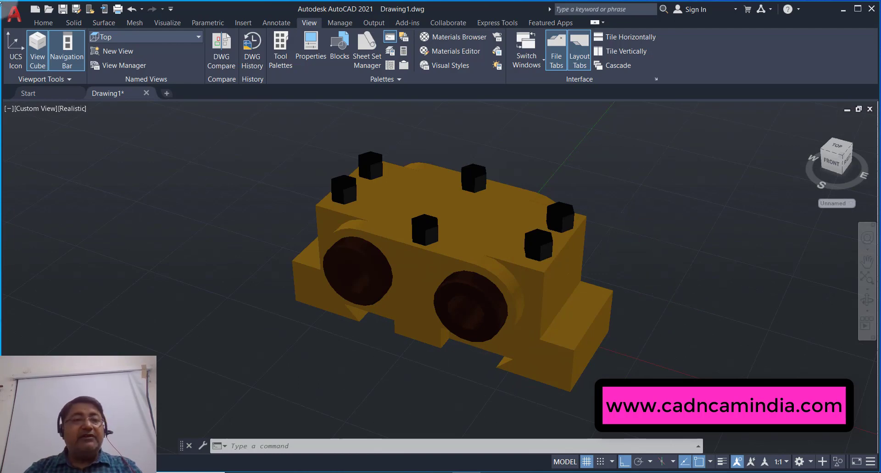
left_click(43, 23)
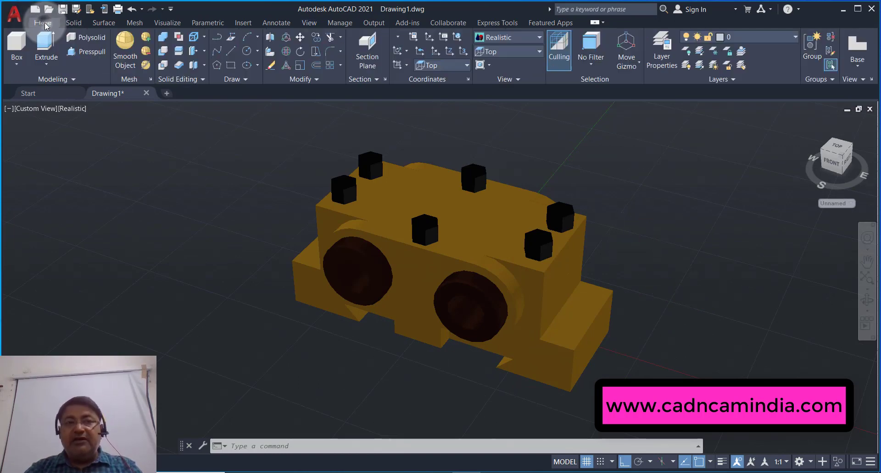
scroll(614, 249, "down", 2)
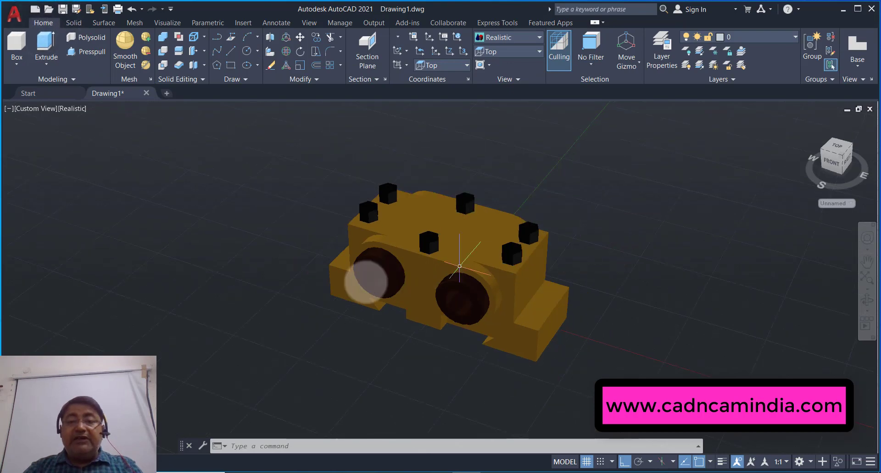
scroll(325, 281, "up", 1)
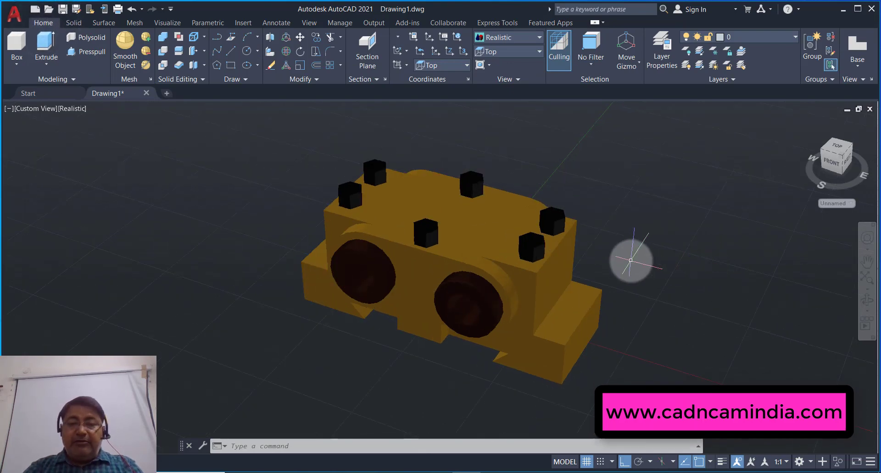
Step: Pan and zoom to frame the brass housing with its copper bushings and six black bolts
middle_click_drag(614, 260, 652, 270)
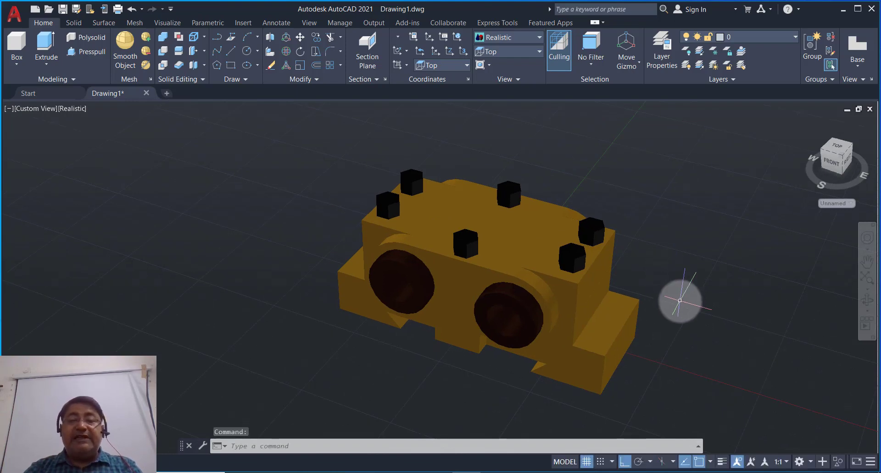
scroll(677, 297, "up", 1)
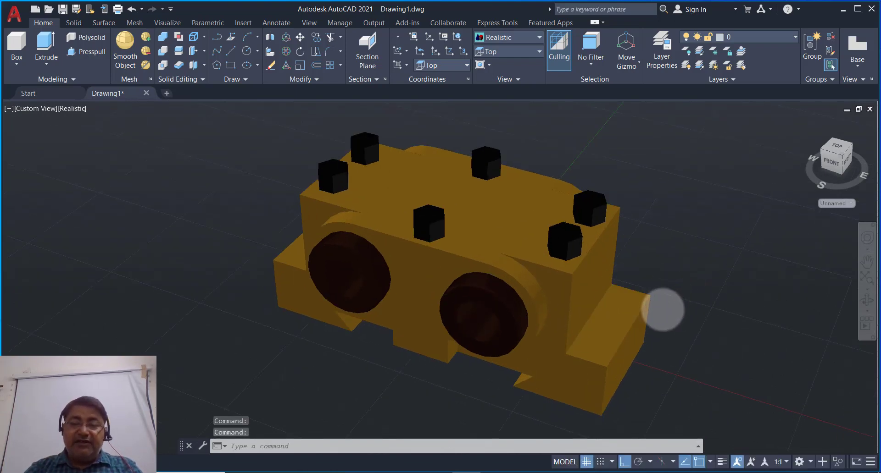
scroll(619, 256, "down", 1)
scroll(648, 265, "up", 1)
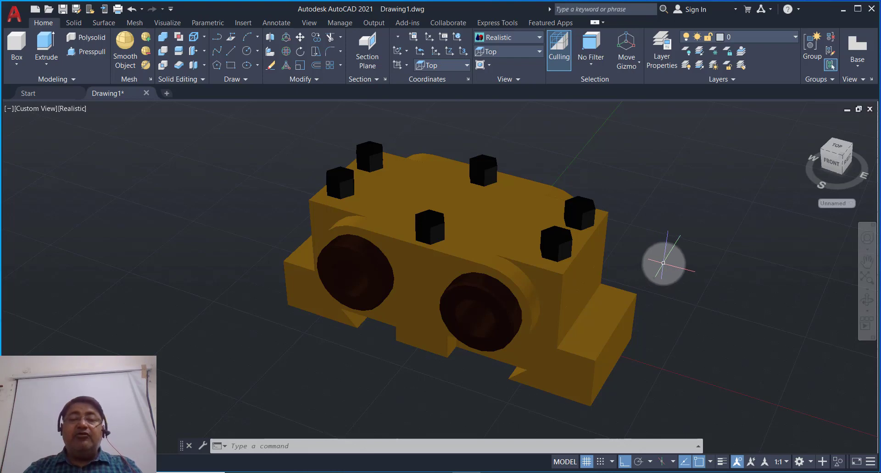
middle_click_drag(664, 263, 640, 271)
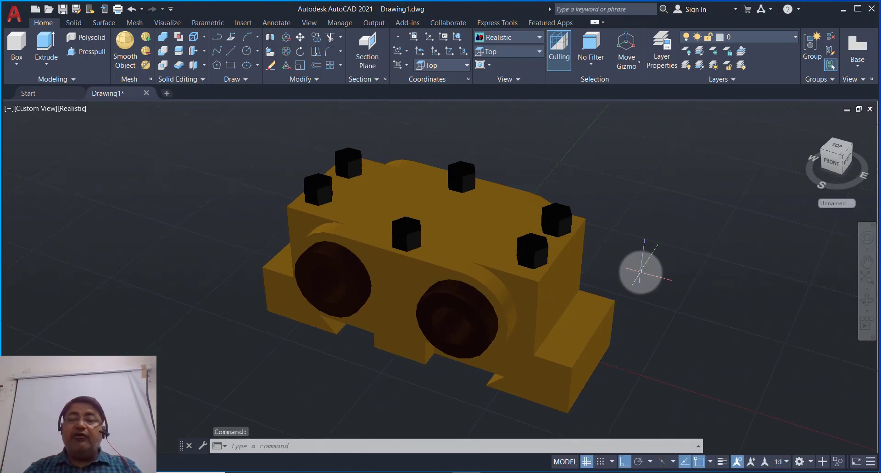